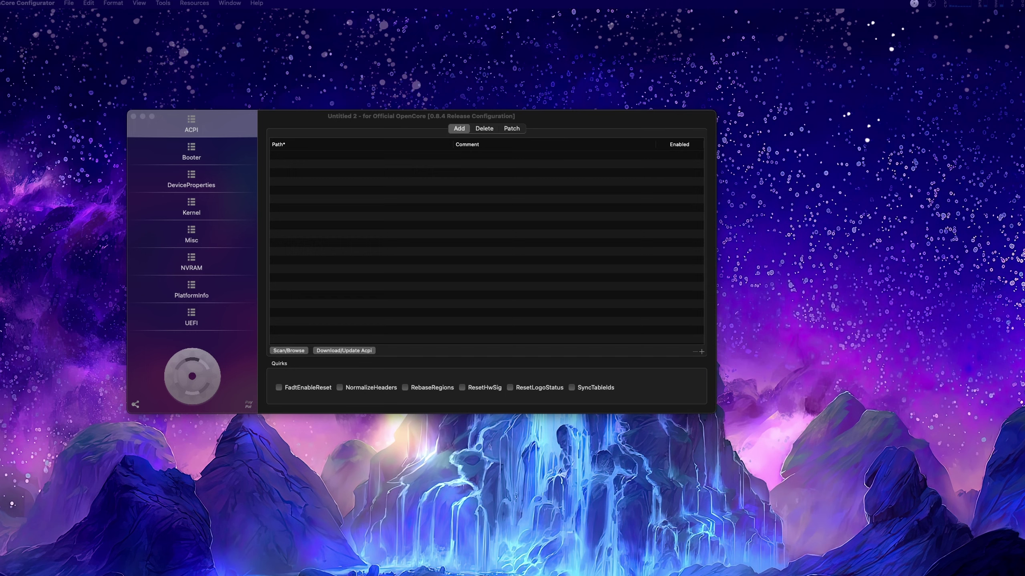
Step: Review the Booter section's MmioWhitelist and Patch lists
{"action": "left_click_drag", "start_coordinate": [291, 120], "coordinate": [229, 89]}
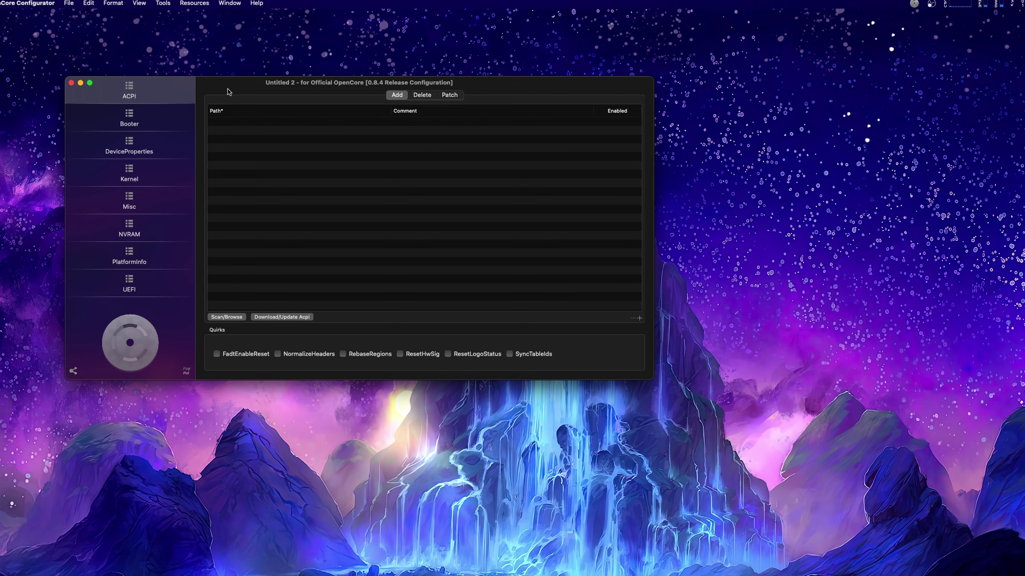
{"action": "left_click_drag", "start_coordinate": [227, 88], "coordinate": [193, 74]}
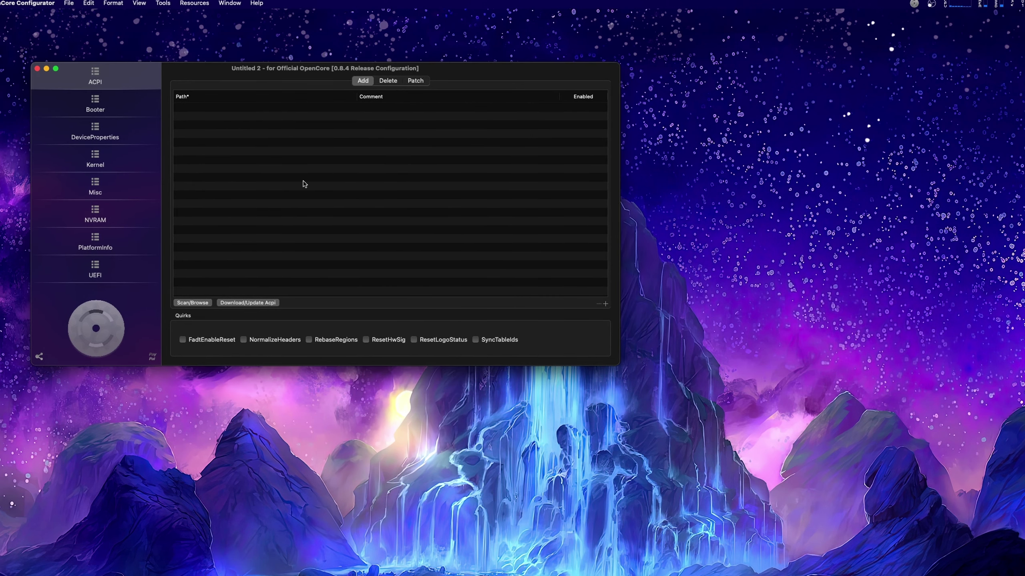
{"action": "left_click", "coordinate": [115, 111]}
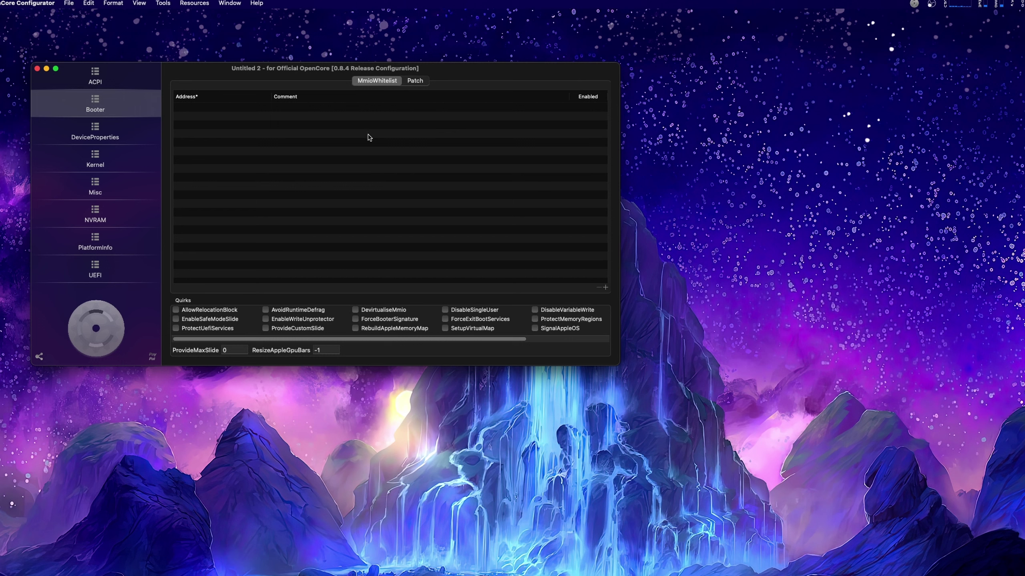
{"action": "left_click", "coordinate": [416, 81]}
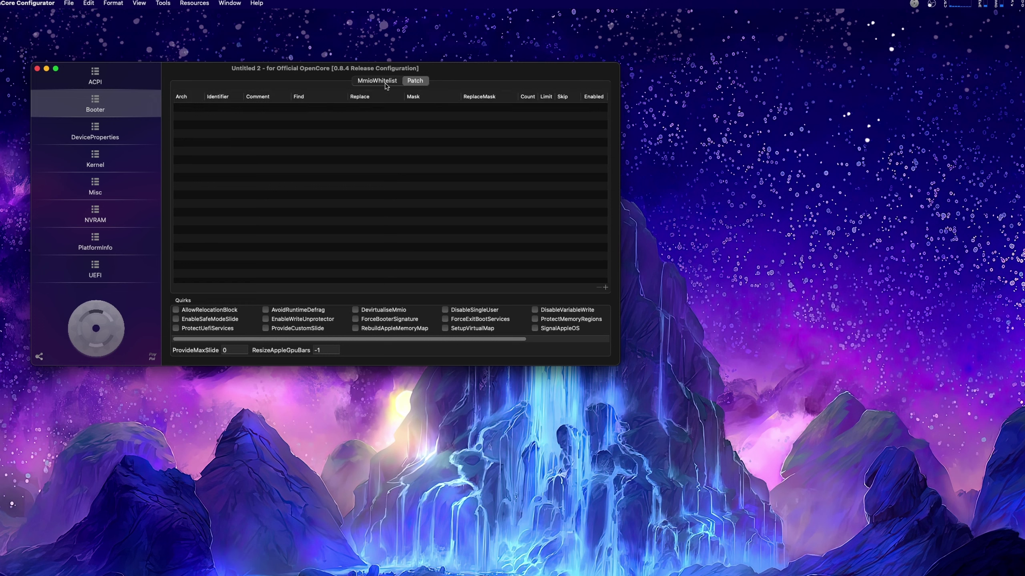
Step: Add all detected PCI devices to the DeviceProperties list
{"action": "left_click", "coordinate": [97, 139]}
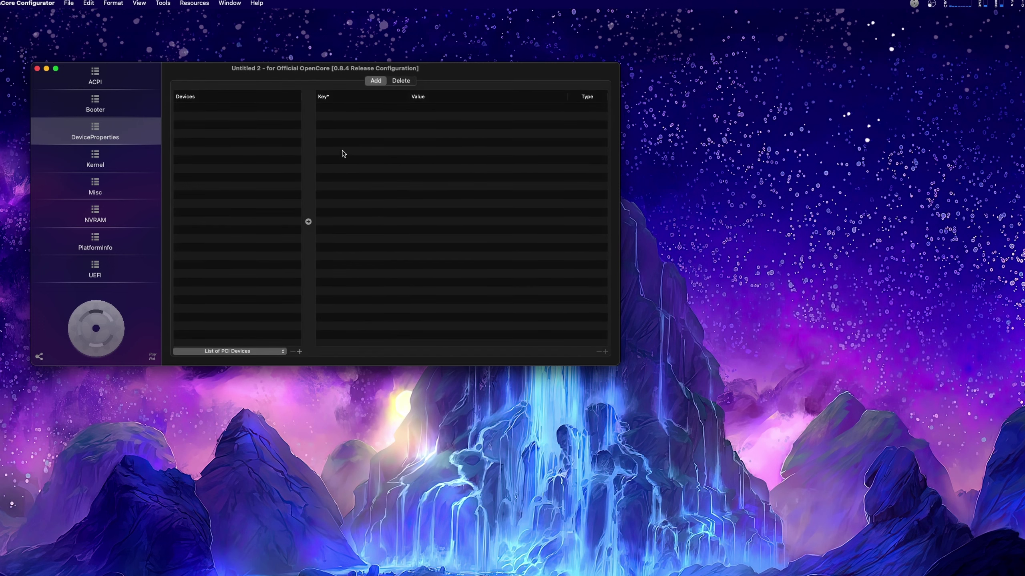
{"action": "left_click", "coordinate": [215, 351]}
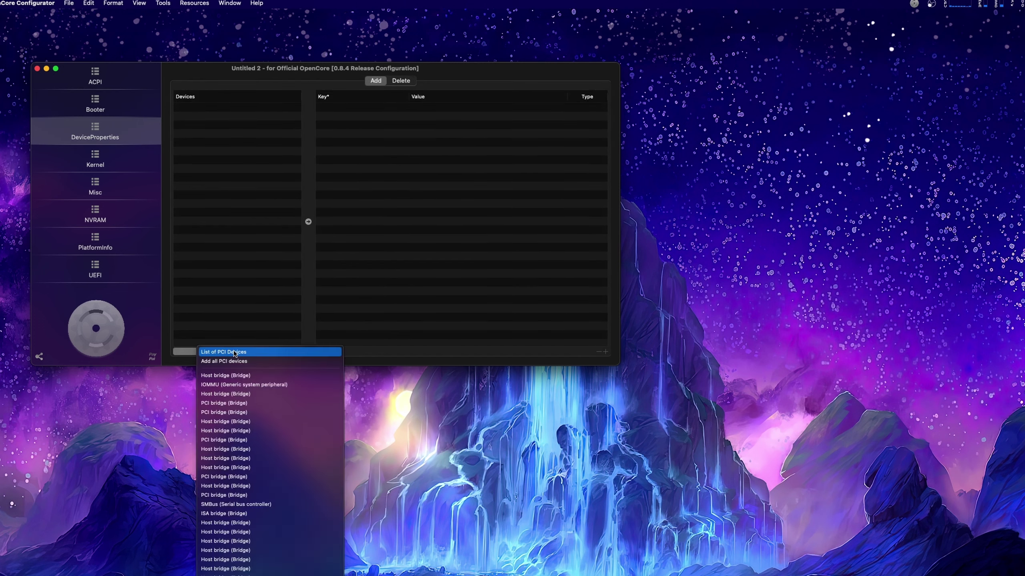
{"action": "left_click", "coordinate": [224, 361]}
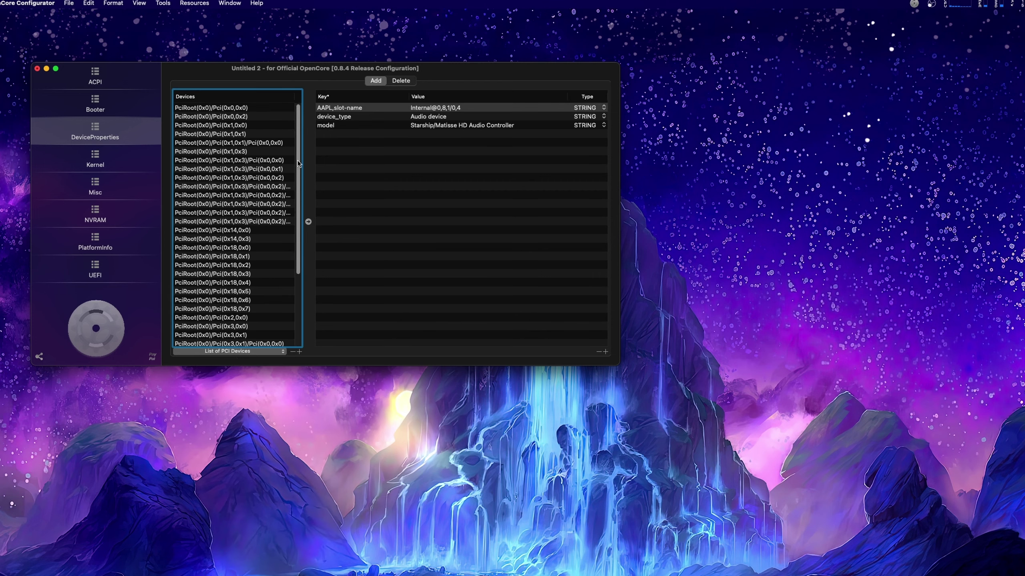
{"action": "scroll", "coordinate": [295, 207], "scroll_direction": "down", "scroll_amount": 3}
{"action": "scroll", "coordinate": [294, 208], "scroll_direction": "down", "scroll_amount": 2}
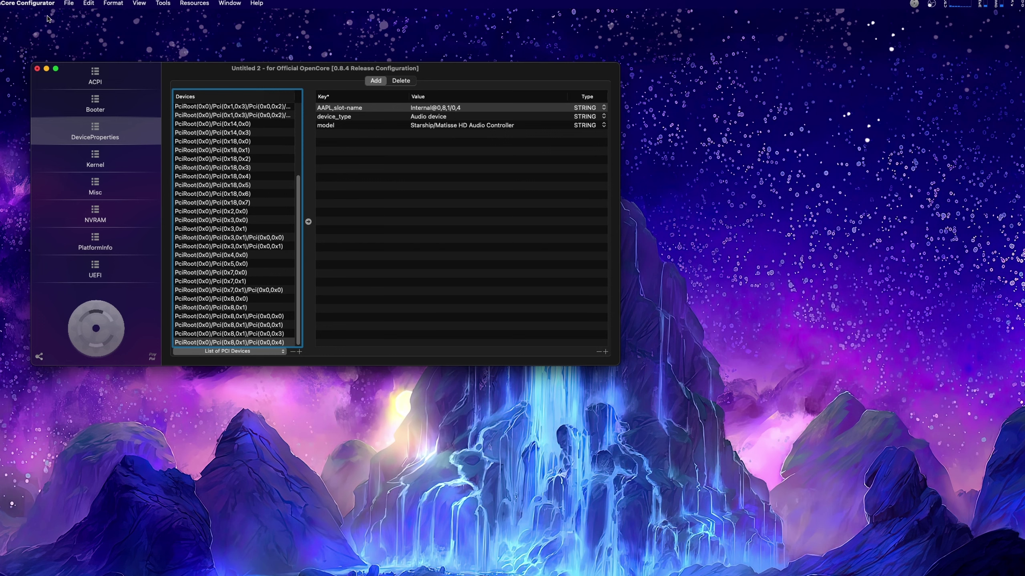
Step: Open the full system report from the Mac's About information and close the small About window
{"action": "left_click", "coordinate": [3, 3]}
{"action": "left_click", "coordinate": [8, 17]}
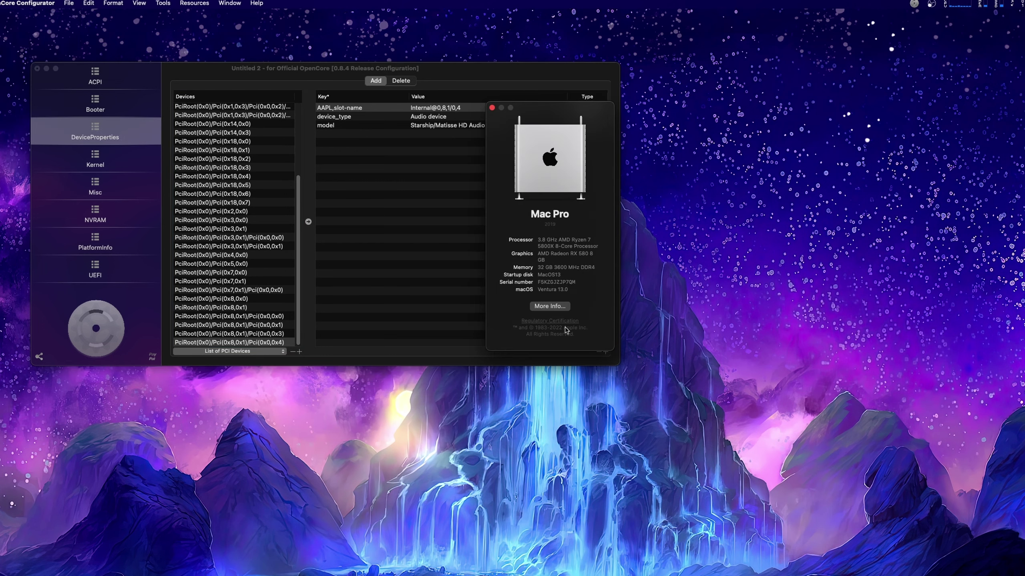
{"action": "left_click", "coordinate": [550, 306]}
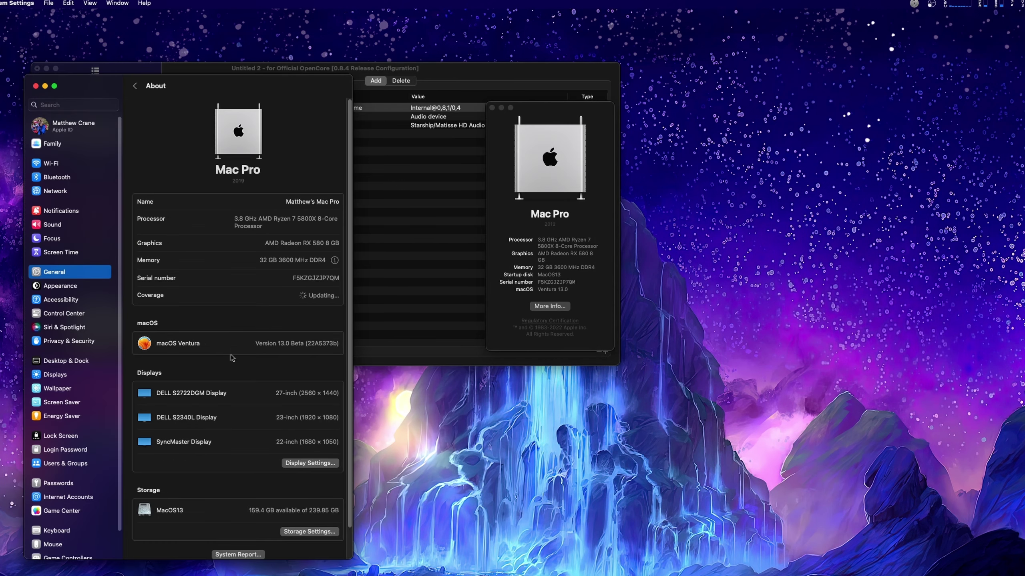
{"action": "left_click", "coordinate": [238, 520]}
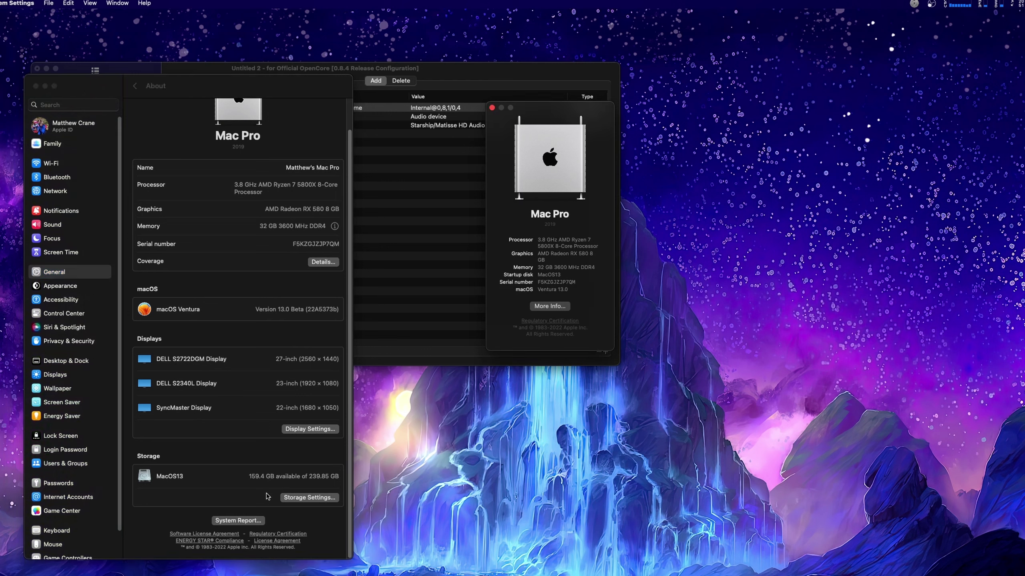
{"action": "left_click", "coordinate": [491, 108]}
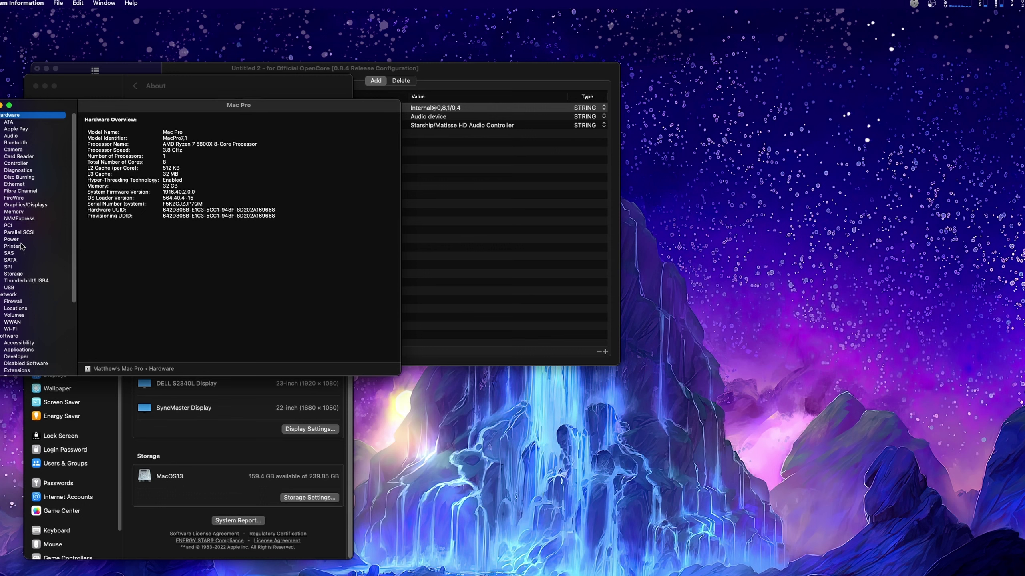
Step: Examine the PCI cards' driver and slot details, including Starship/Matisse IOMMU and Wi-Fi 6 AX200, and close the report and settings
{"action": "left_click", "coordinate": [9, 227]}
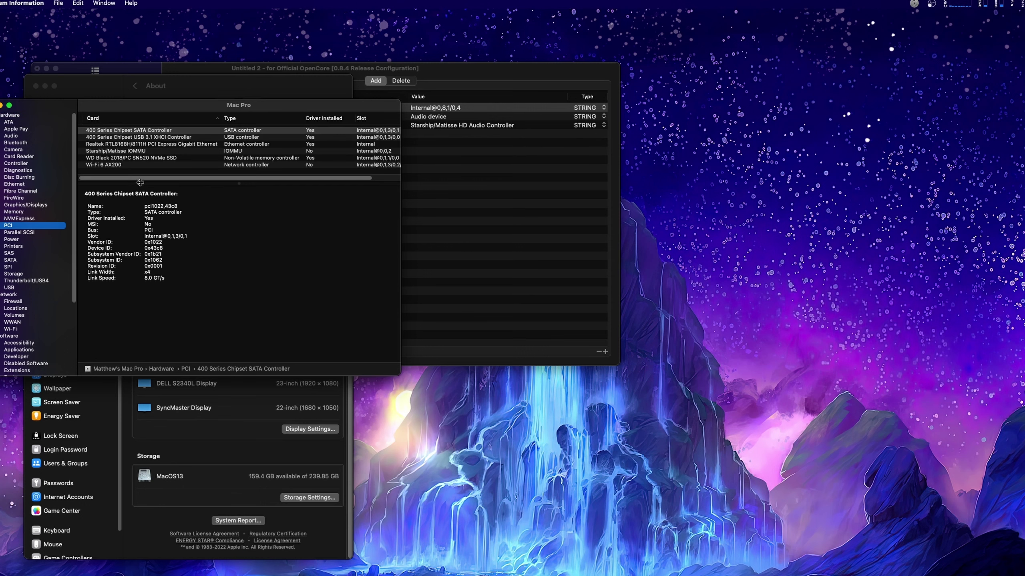
{"action": "scroll", "coordinate": [301, 158], "scroll_direction": "right", "scroll_amount": 3}
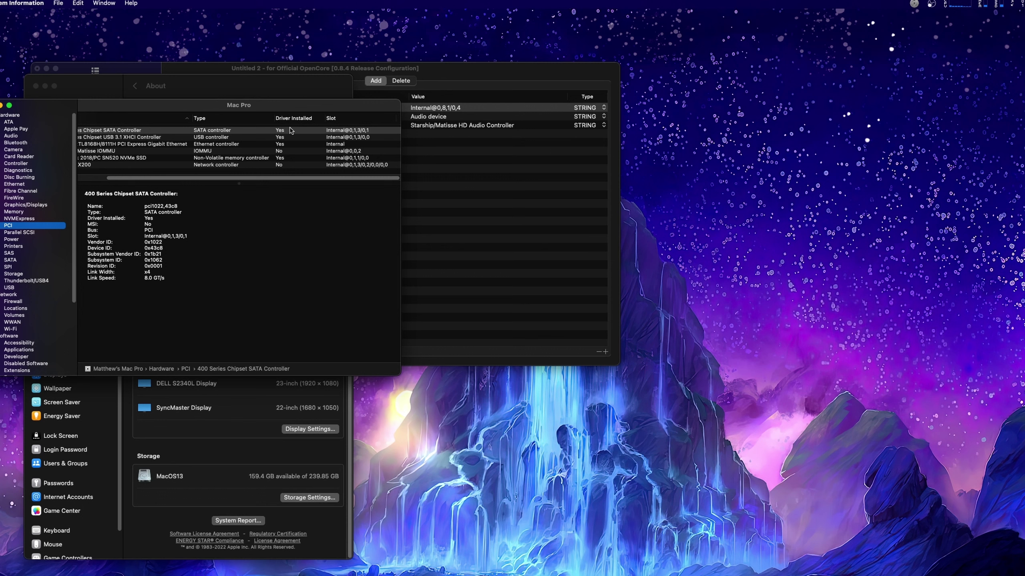
{"action": "left_click", "coordinate": [282, 152]}
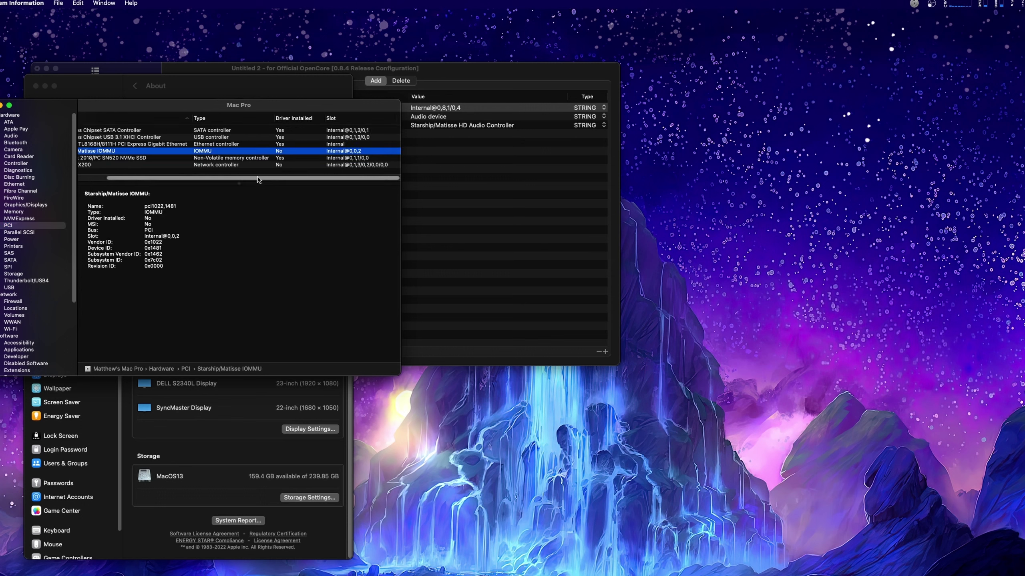
{"action": "scroll", "coordinate": [260, 178], "scroll_direction": "left", "scroll_amount": 3}
{"action": "left_click", "coordinate": [281, 166]}
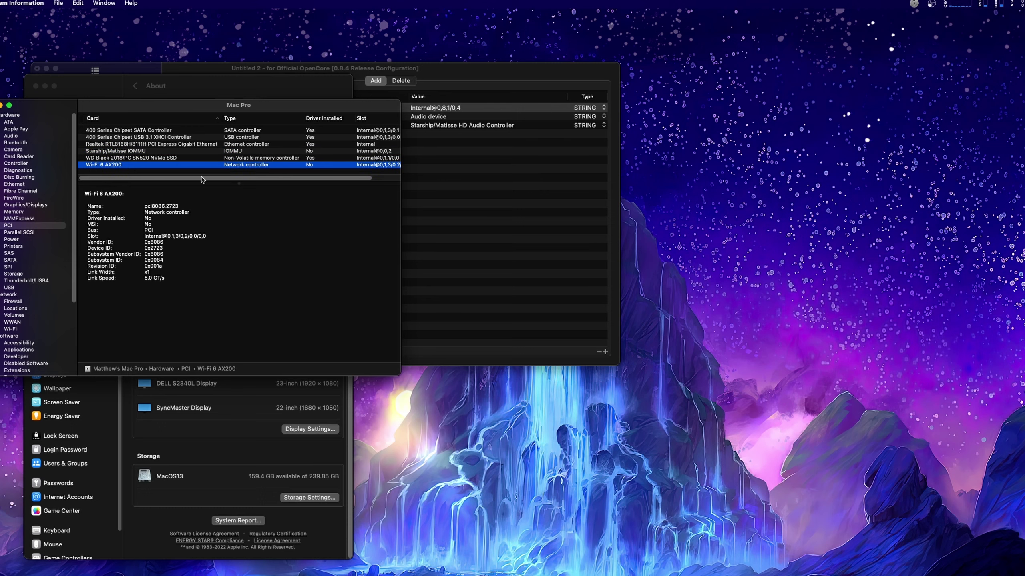
{"action": "key", "text": "super+q"}
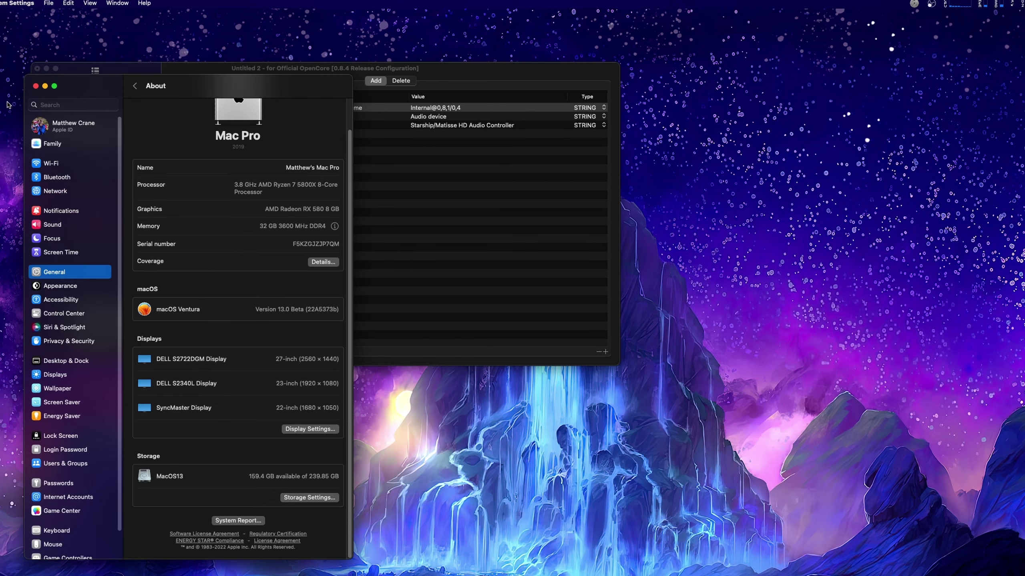
{"action": "left_click", "coordinate": [36, 87]}
Step: Review the predefined patches offered for the Kernel section without adding any
{"action": "left_click_drag", "start_coordinate": [287, 69], "coordinate": [334, 66]}
{"action": "left_click", "coordinate": [118, 155]}
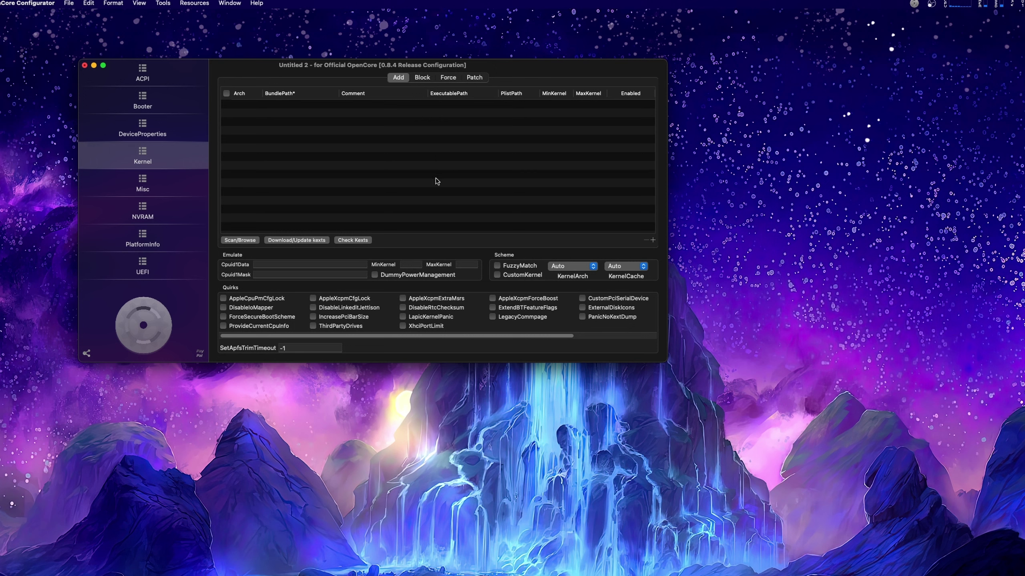
{"action": "left_click", "coordinate": [473, 78]}
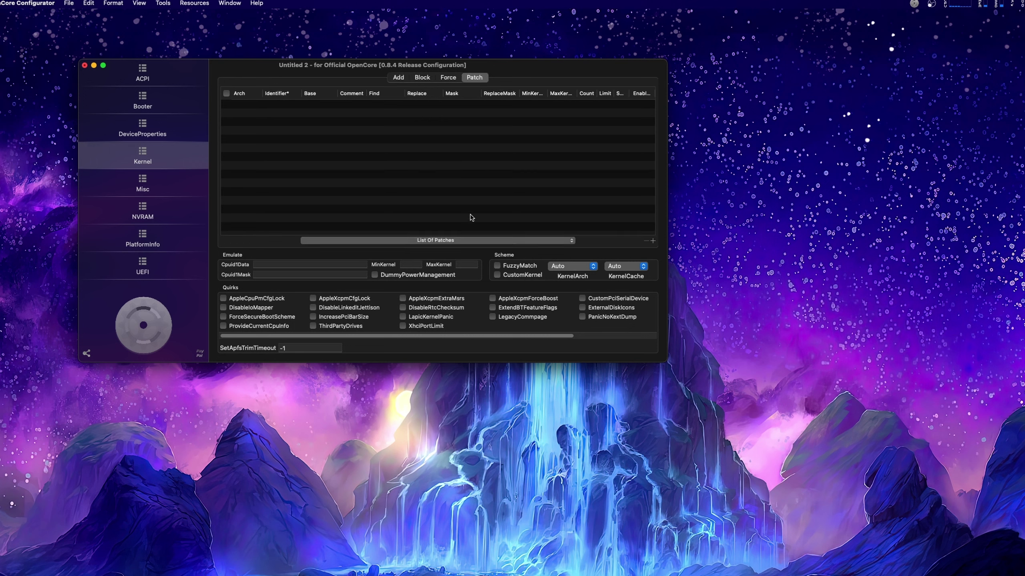
{"action": "left_click", "coordinate": [438, 241]}
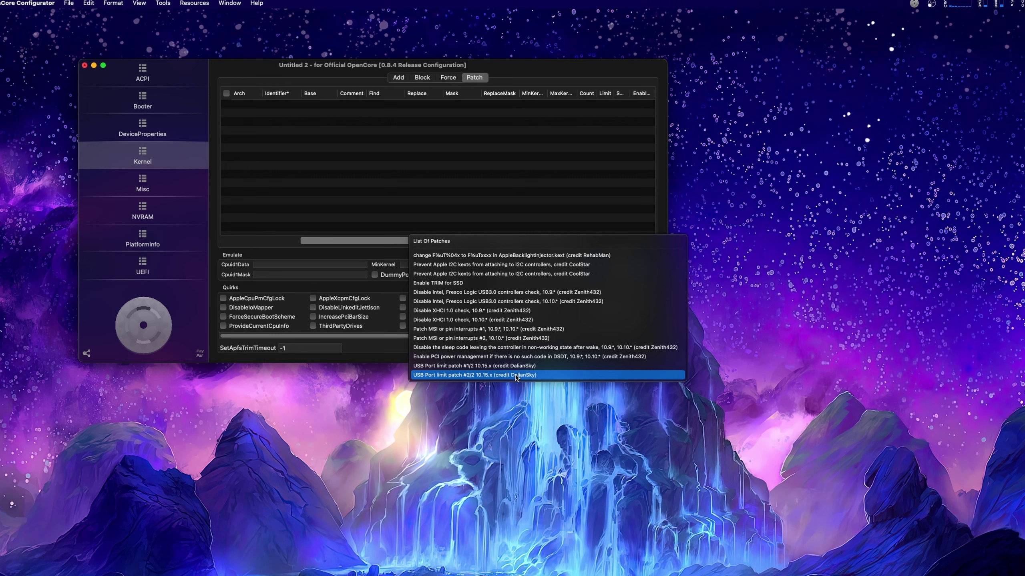
{"action": "left_click", "coordinate": [438, 153]}
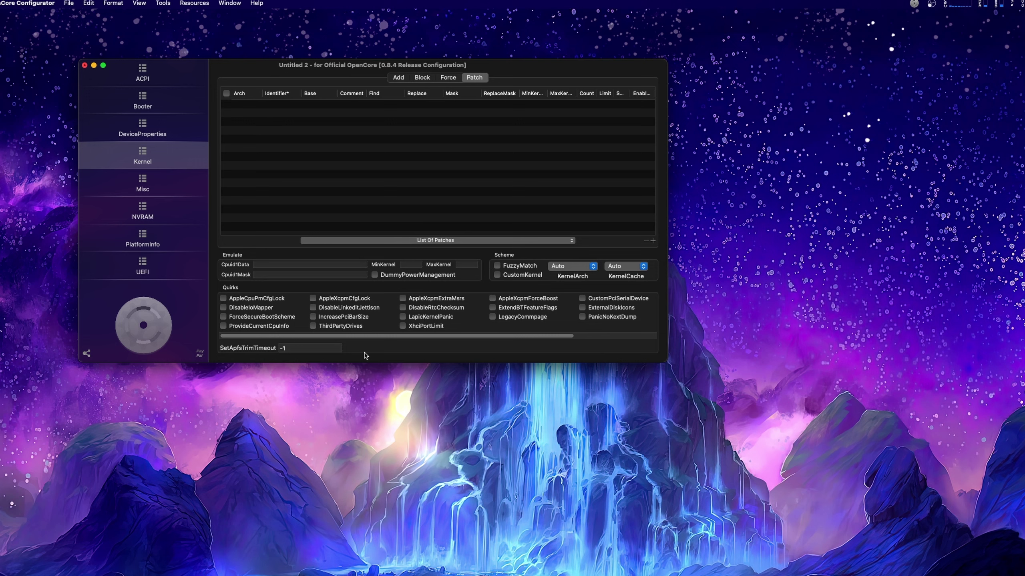
Step: Review the Misc section's boot options, its Entries, Tools and BlessOverride lists, and its Debug options
{"action": "left_click", "coordinate": [148, 188]}
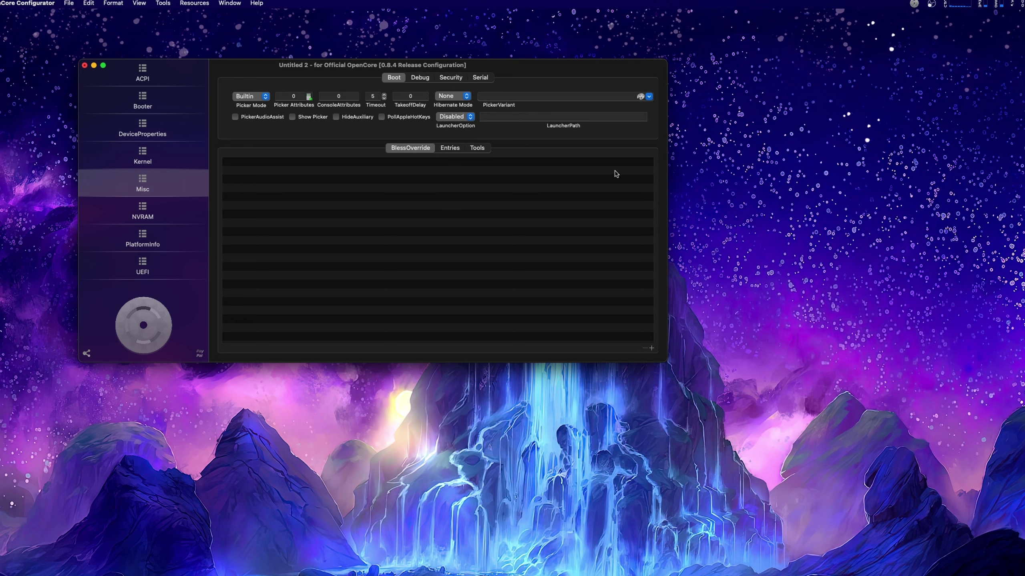
{"action": "left_click", "coordinate": [449, 148]}
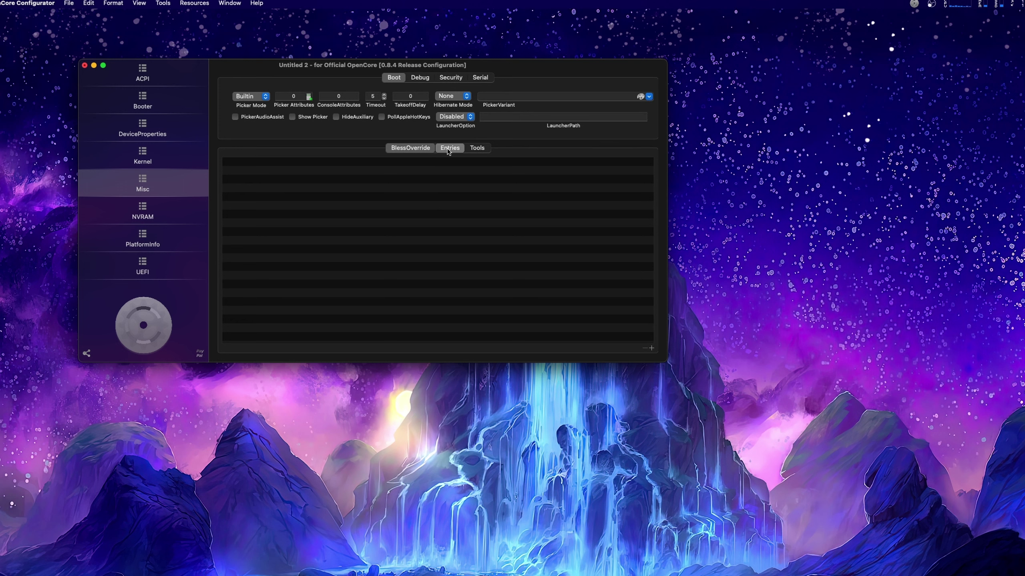
{"action": "left_click", "coordinate": [476, 149]}
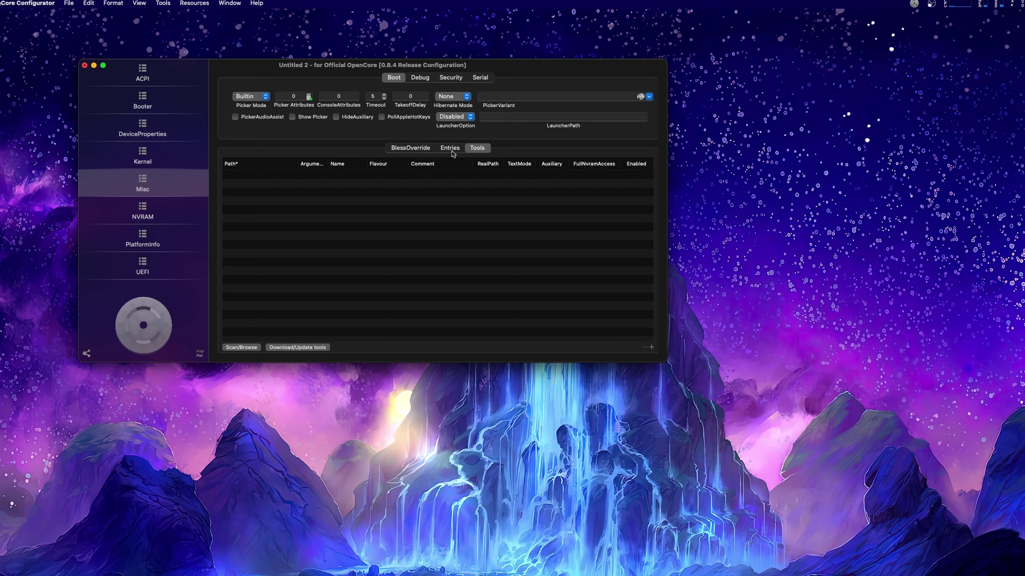
{"action": "left_click", "coordinate": [417, 149]}
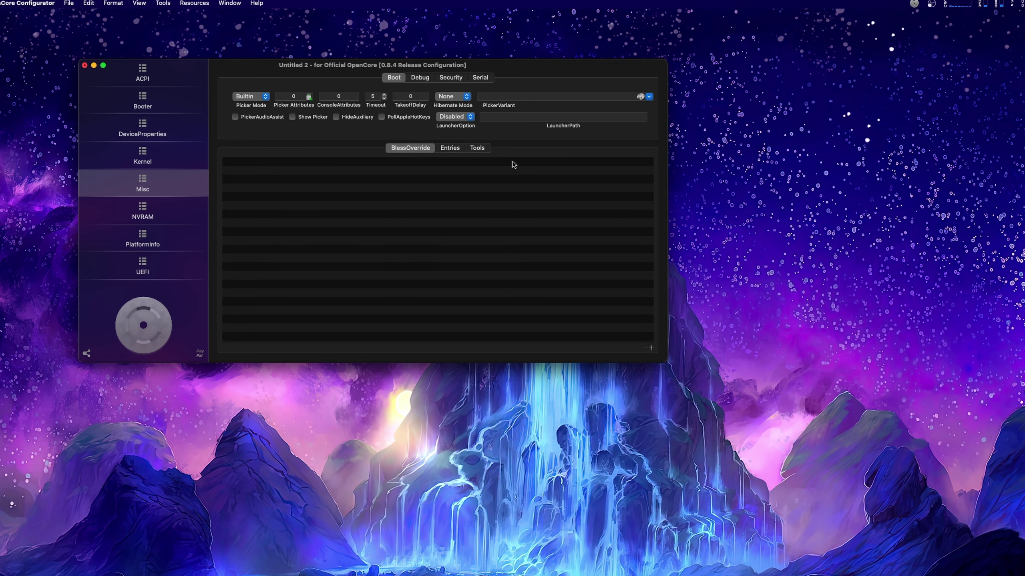
{"action": "left_click", "coordinate": [429, 80]}
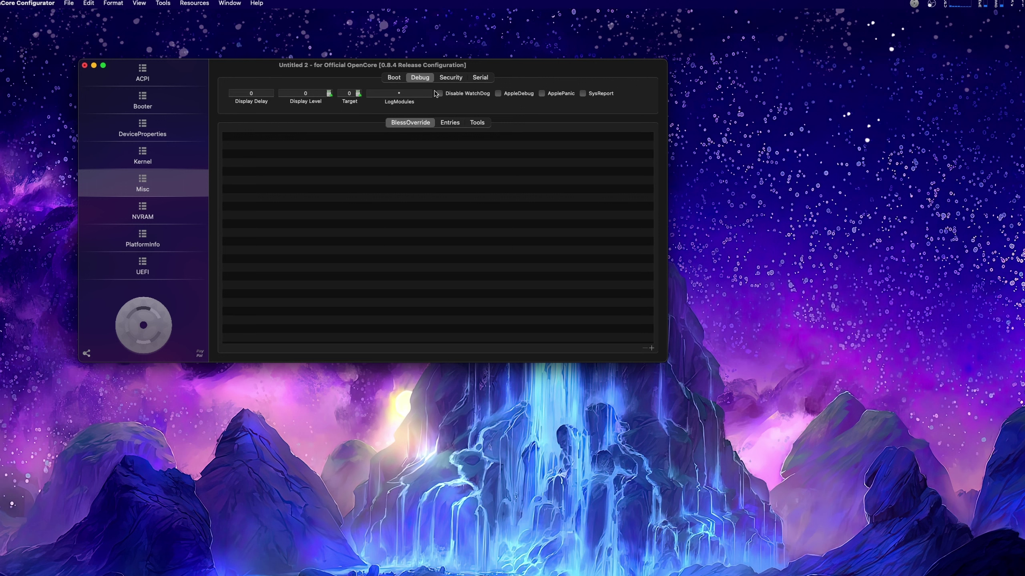
Step: Set Vault to Optional in the Misc security settings
{"action": "left_click", "coordinate": [459, 78]}
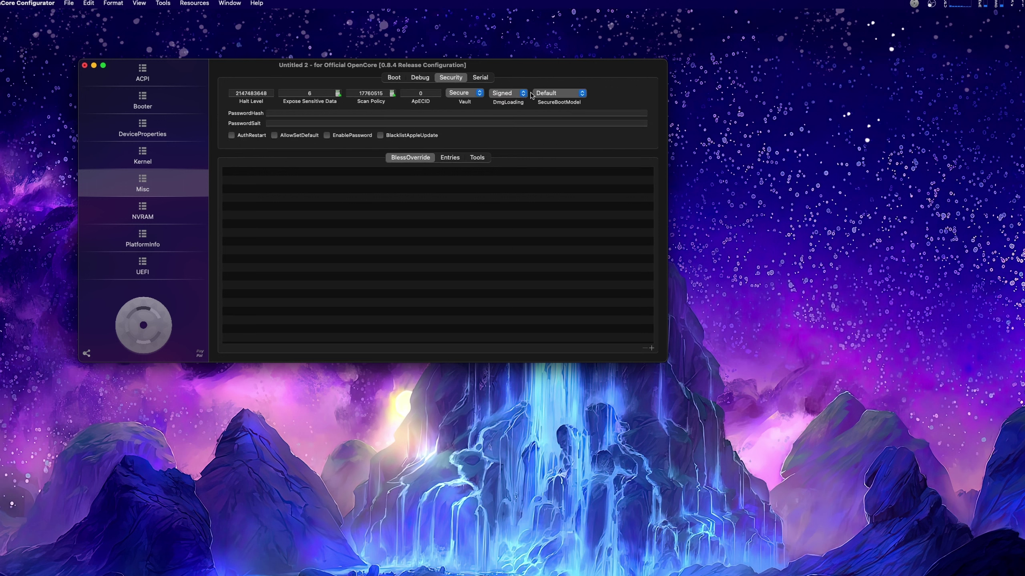
{"action": "left_click", "coordinate": [483, 94]}
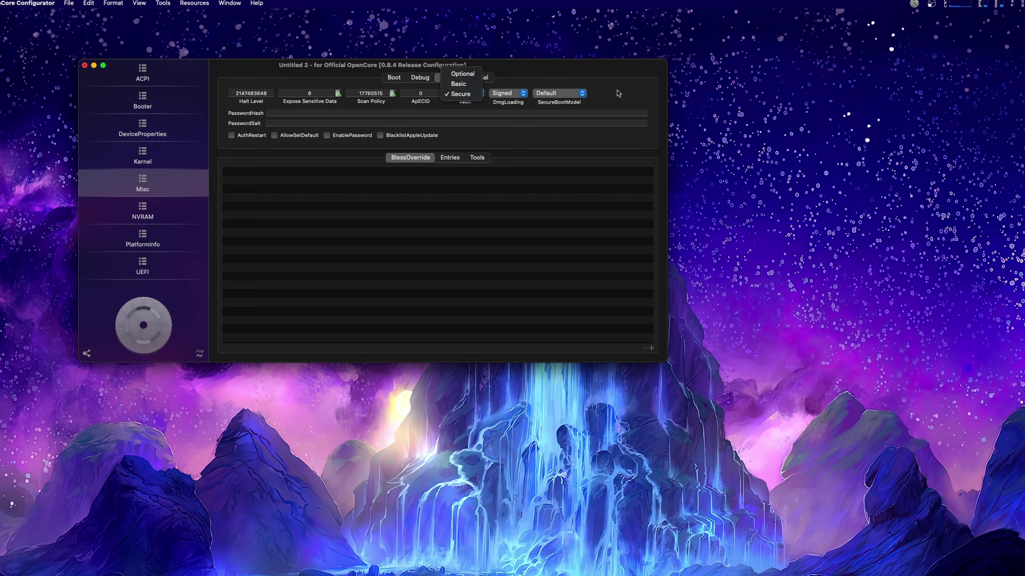
{"action": "left_click", "coordinate": [481, 99]}
{"action": "left_click", "coordinate": [477, 93]}
{"action": "left_click", "coordinate": [464, 76]}
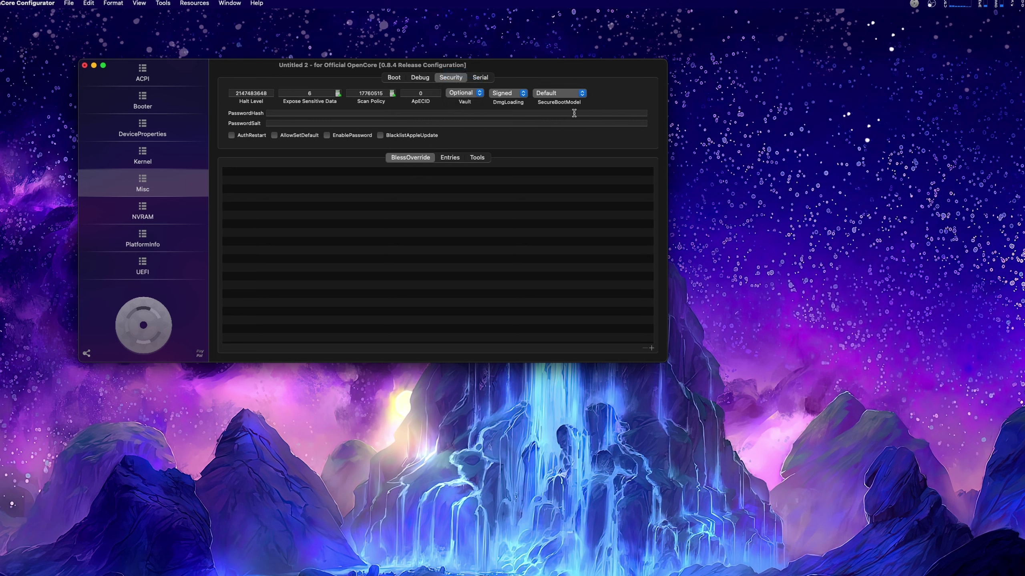
Step: Check the available SecureBootModel choices without changing the selection, and view the Serial settings
{"action": "left_click", "coordinate": [561, 95]}
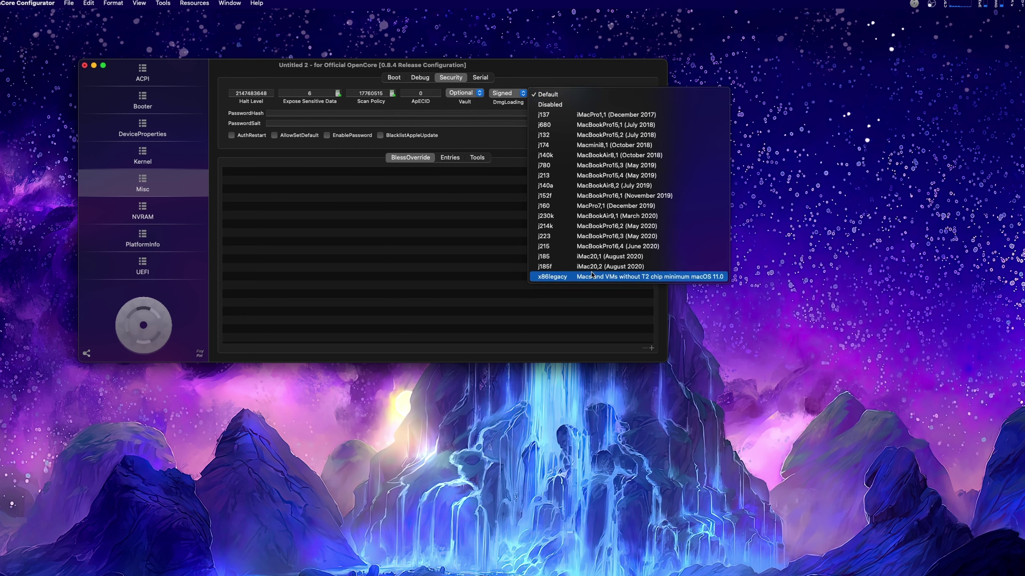
{"action": "left_click", "coordinate": [593, 85]}
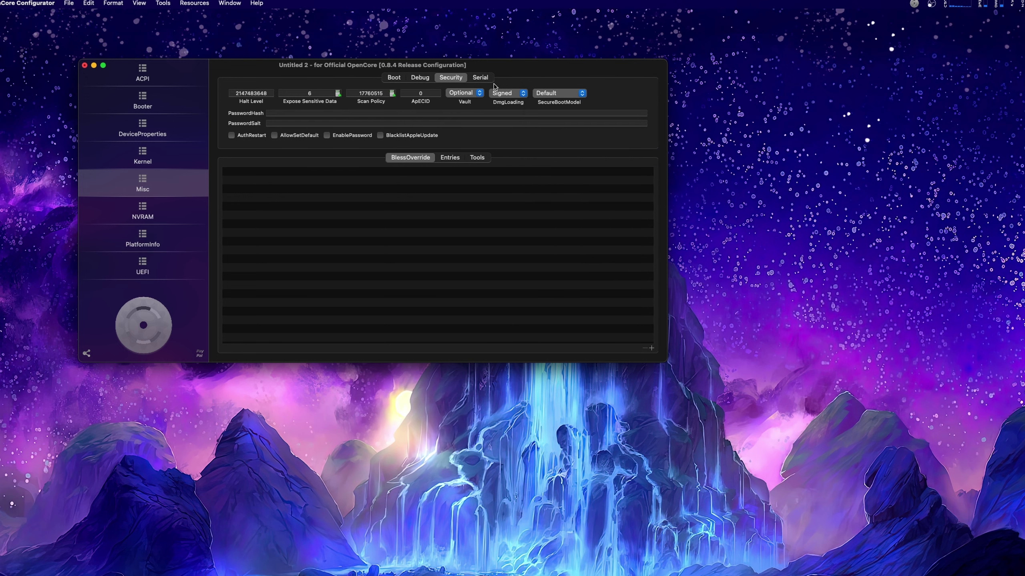
{"action": "left_click", "coordinate": [480, 77]}
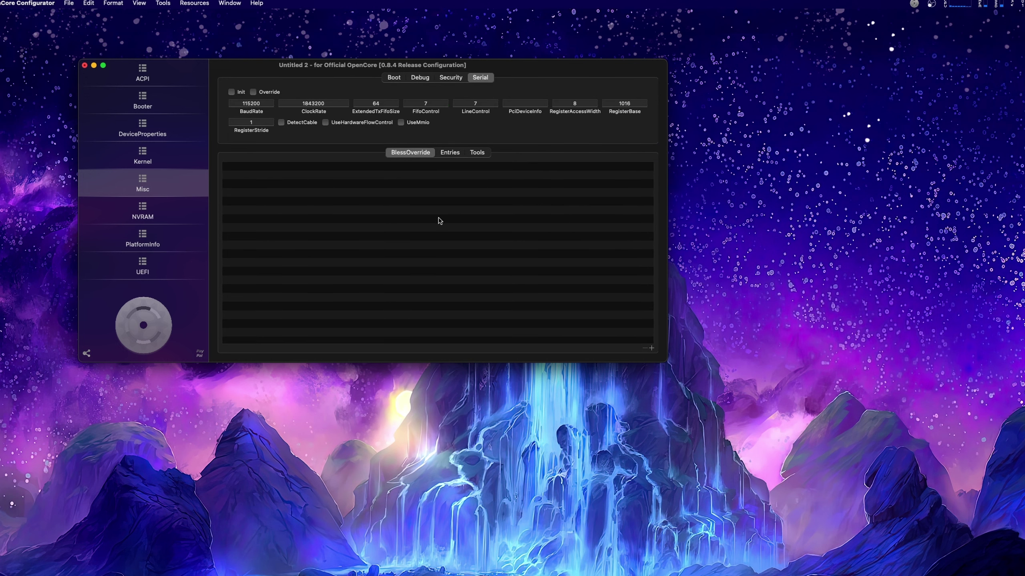
Step: Import the NVRAM data for the 7C436110, 4D1EDE05 and 4D1FDA02 UUIDs and show the keys of 4D1EDE05
{"action": "left_click", "coordinate": [144, 220]}
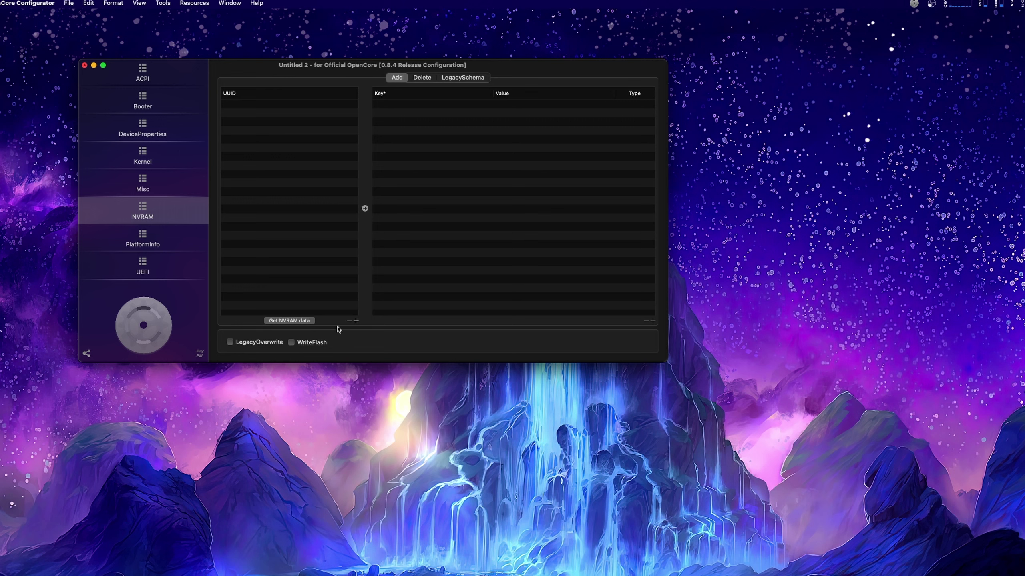
{"action": "left_click", "coordinate": [303, 321]}
{"action": "left_click", "coordinate": [338, 336]}
{"action": "left_click", "coordinate": [294, 322]}
{"action": "left_click", "coordinate": [300, 345]}
{"action": "left_click", "coordinate": [297, 322]}
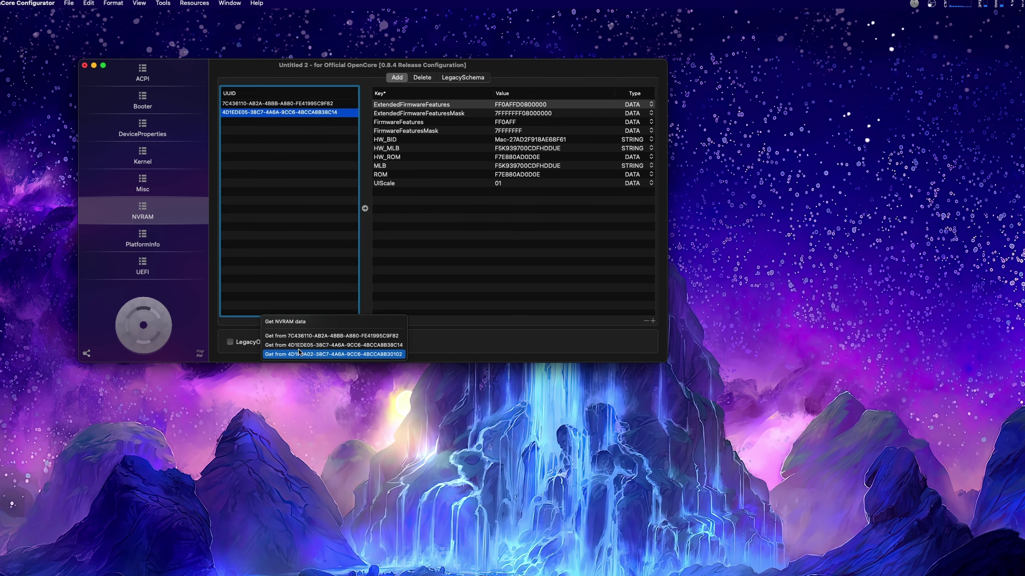
{"action": "left_click", "coordinate": [313, 112]}
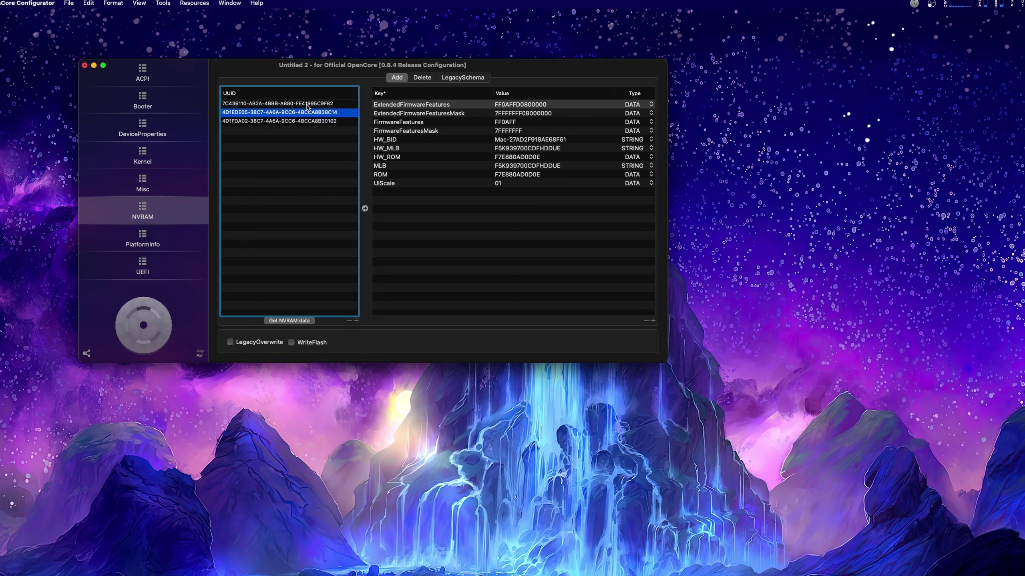
Step: Show the keys of the 7C436110 UUID and enable WriteFlash in the NVRAM section
{"action": "left_click", "coordinate": [304, 103]}
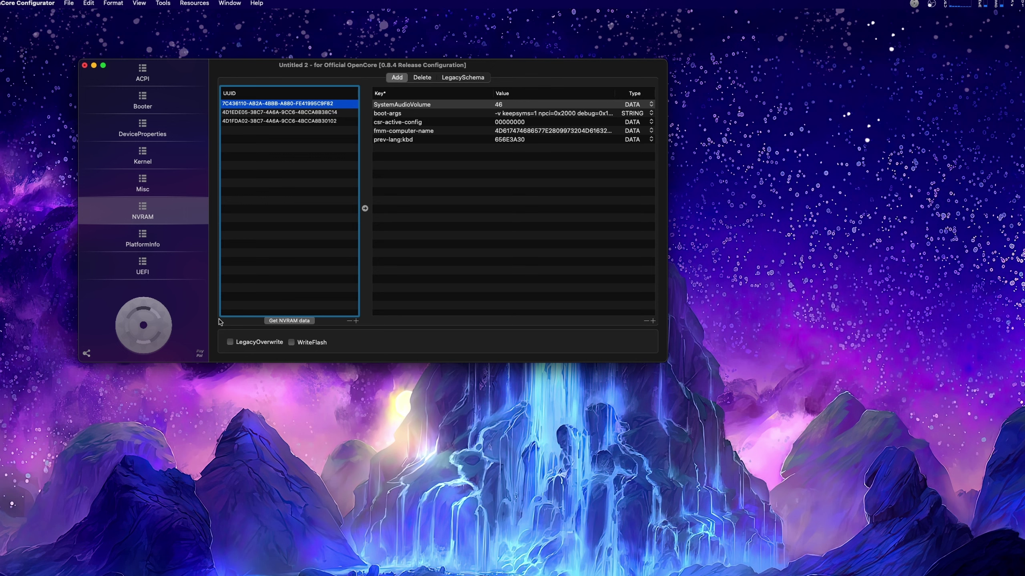
{"action": "left_click", "coordinate": [291, 342]}
Step: Fill the PlatformInfo SMBIOS data with the MacPro7,1 model and generate a new system serial number
{"action": "left_click", "coordinate": [165, 236]}
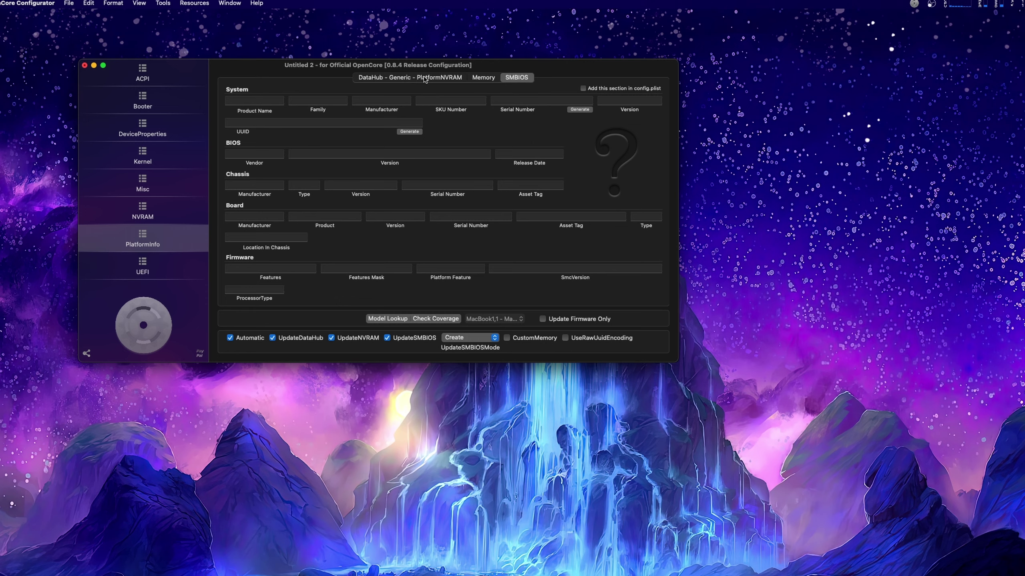
{"action": "left_click", "coordinate": [501, 321]}
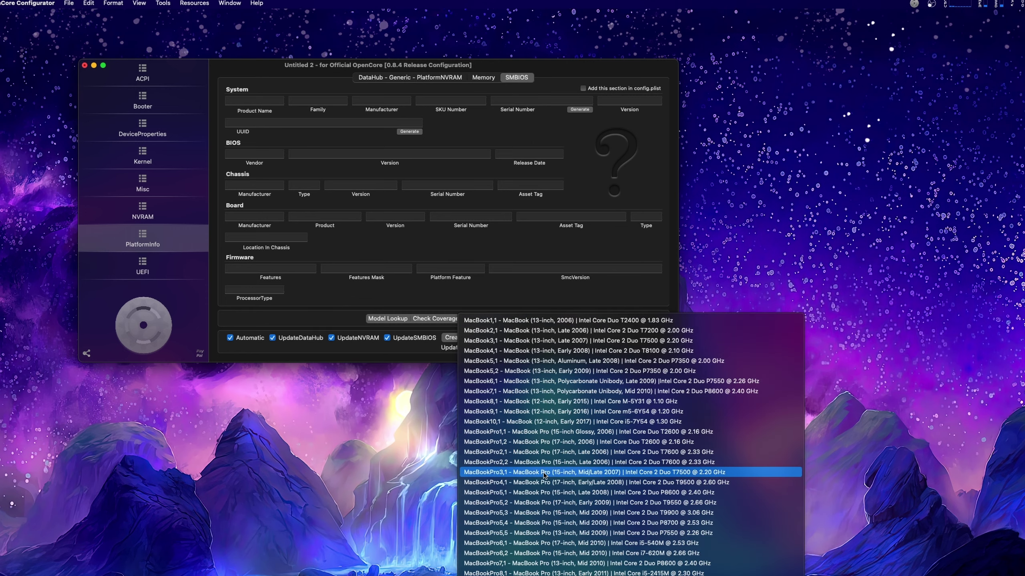
{"action": "scroll", "coordinate": [562, 464], "scroll_direction": "down", "scroll_amount": 5}
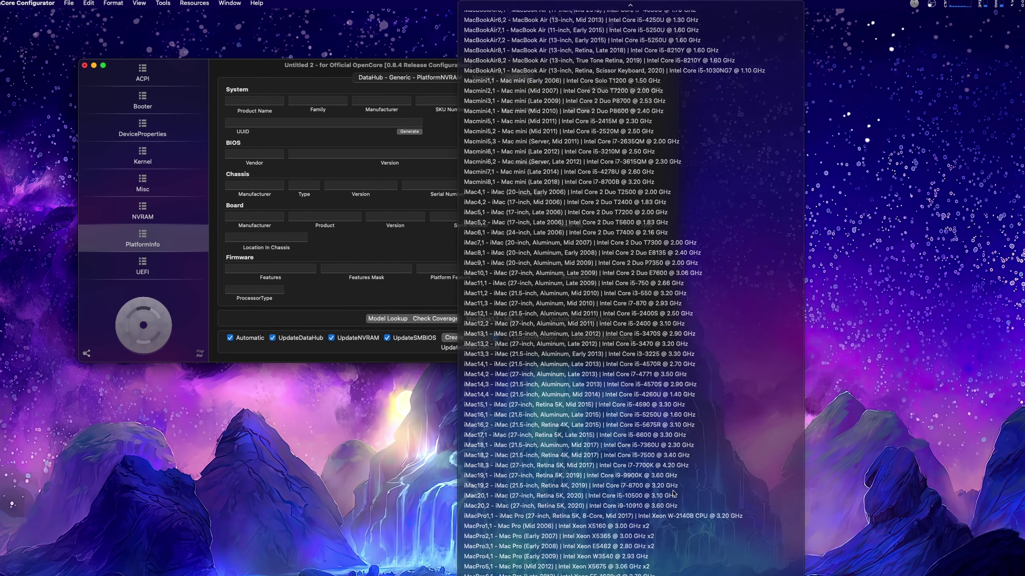
{"action": "left_click", "coordinate": [557, 573]}
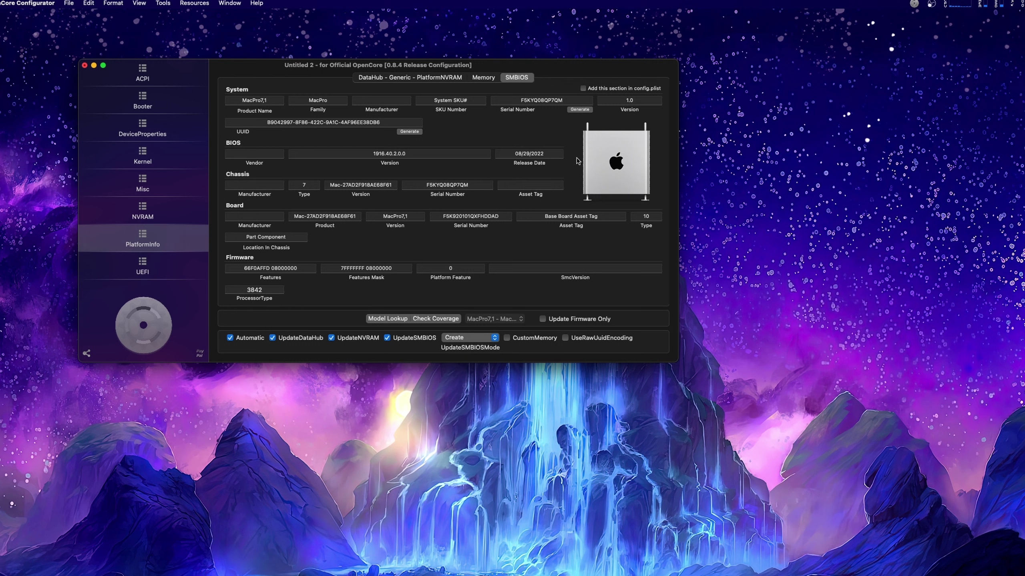
{"action": "left_click", "coordinate": [578, 108]}
Step: Review the UEFI section's AppleInput, Audio, Drivers, Input, Output, ProtocolOverrides, ReservedMemory and APFS settings
{"action": "left_click", "coordinate": [154, 271]}
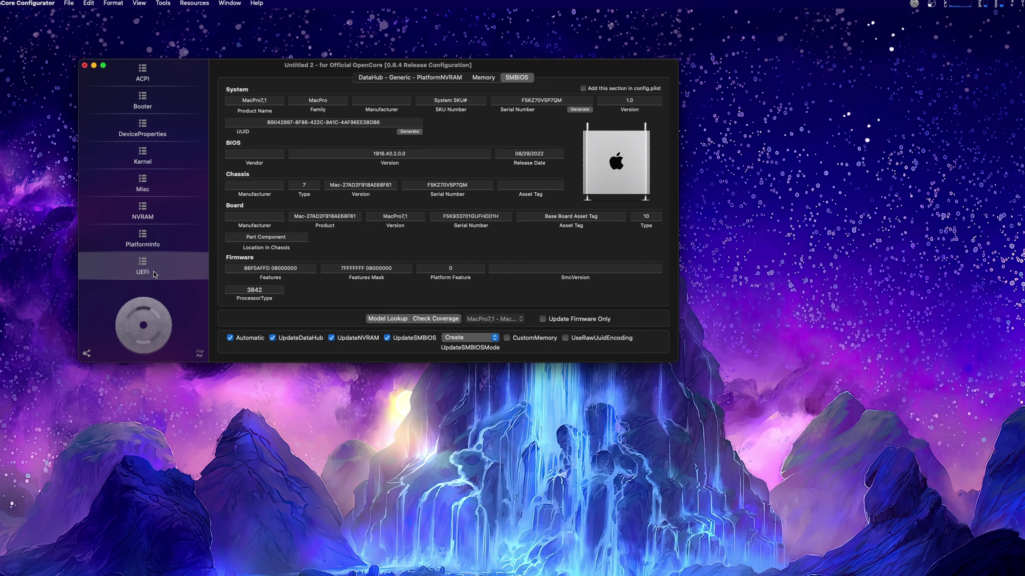
{"action": "left_click", "coordinate": [348, 80]}
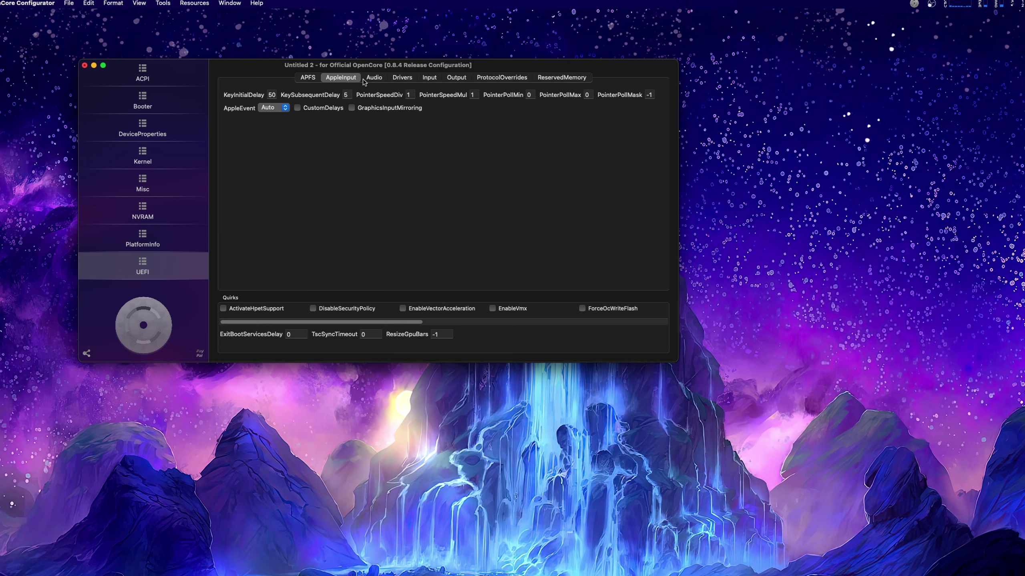
{"action": "left_click", "coordinate": [370, 79]}
{"action": "left_click", "coordinate": [400, 79]}
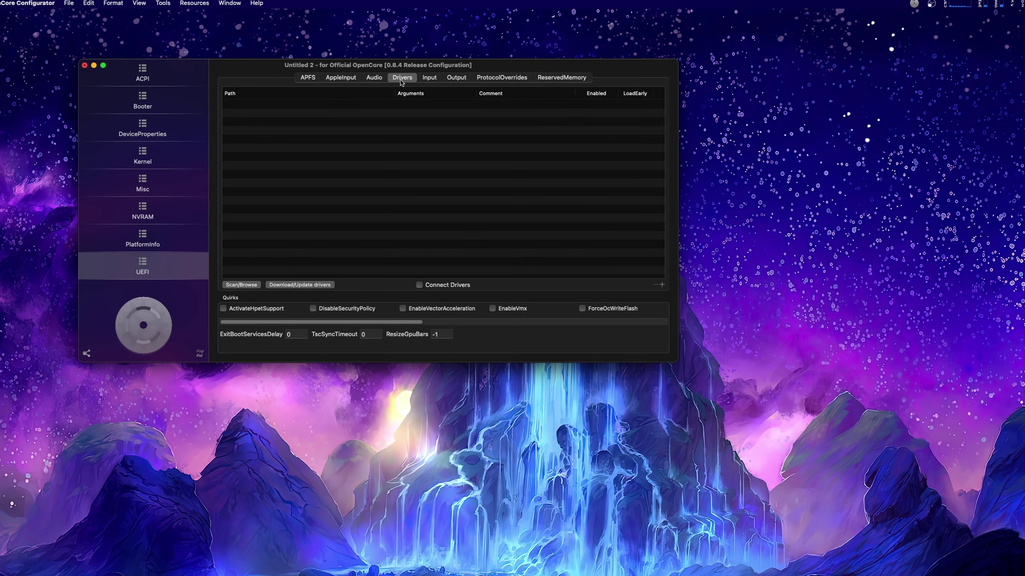
{"action": "left_click", "coordinate": [429, 78]}
{"action": "left_click", "coordinate": [456, 78]}
{"action": "left_click", "coordinate": [501, 78]}
{"action": "left_click", "coordinate": [561, 77]}
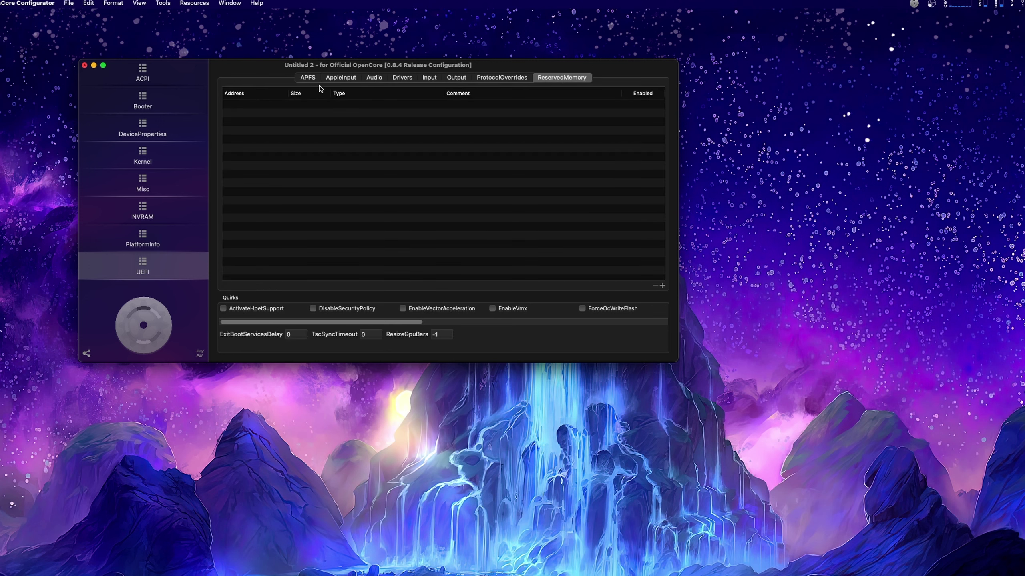
{"action": "left_click", "coordinate": [341, 77]}
{"action": "left_click", "coordinate": [312, 81]}
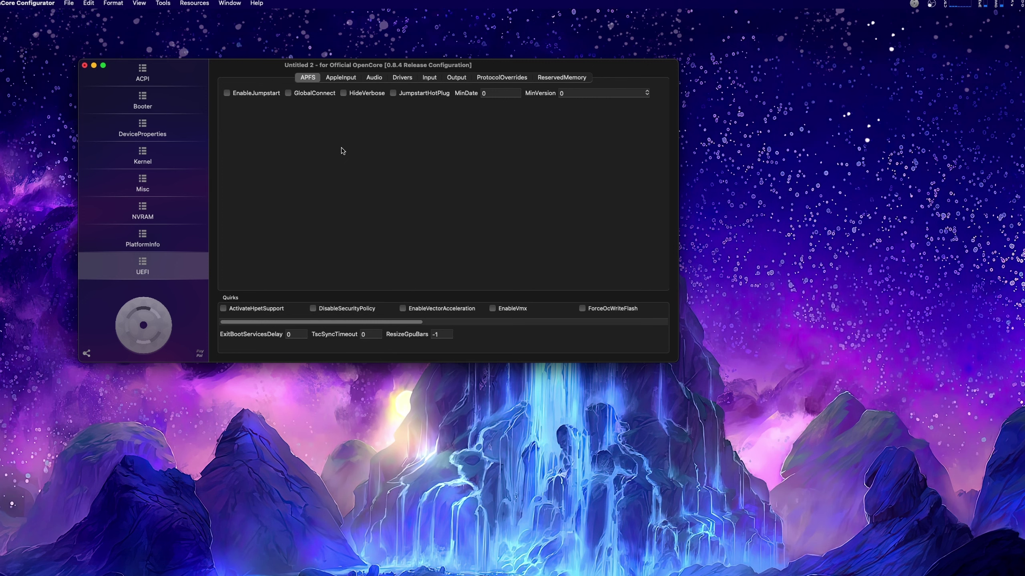
Step: Shift the configuration window slightly and return to the Booter section
{"action": "left_click_drag", "start_coordinate": [222, 66], "coordinate": [227, 73]}
{"action": "left_click", "coordinate": [184, 104]}
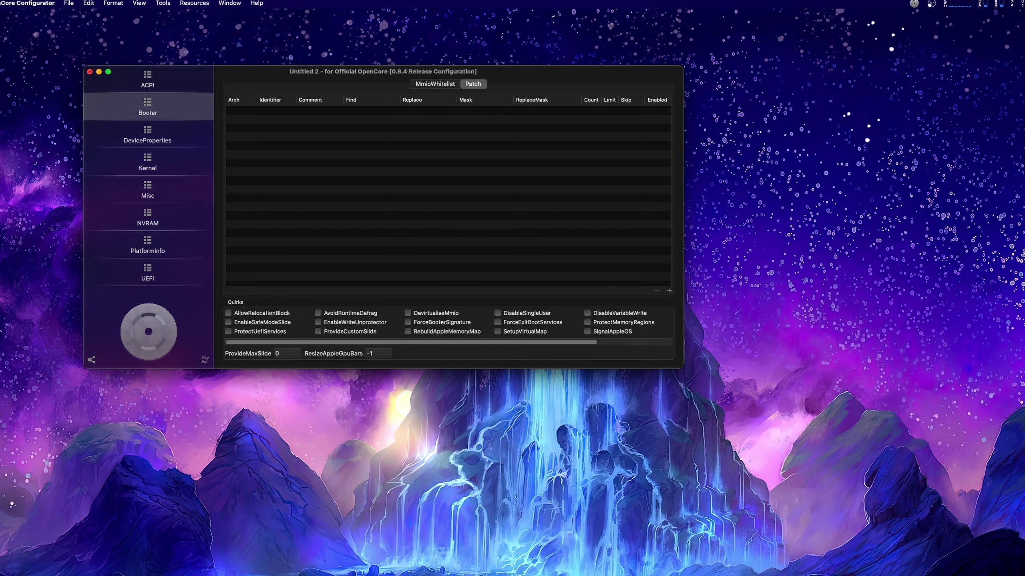
{"action": "key", "text": "F4"}
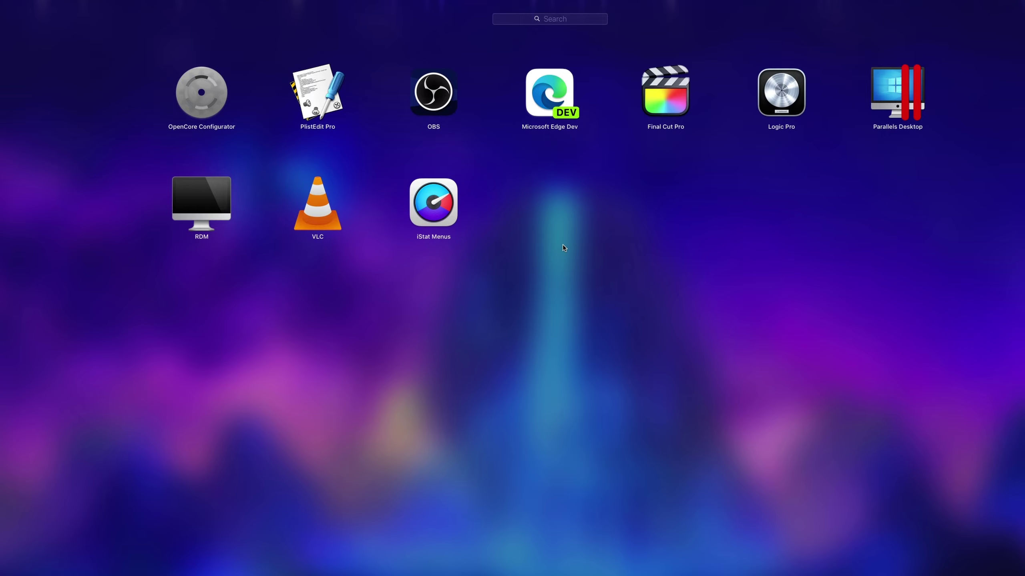
{"action": "scroll", "coordinate": [562, 245], "scroll_direction": "left", "scroll_amount": 3}
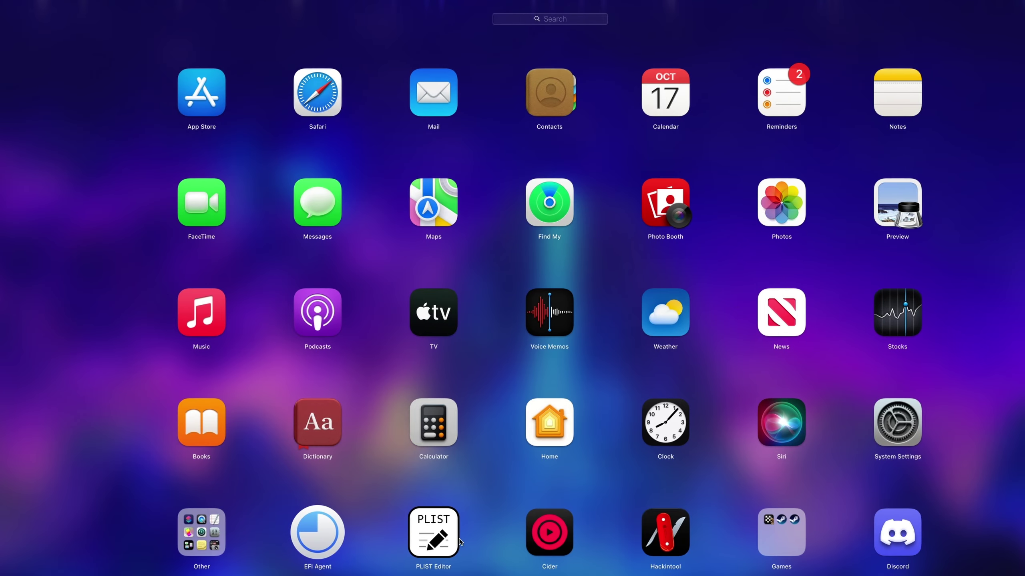
{"action": "key", "text": "F4"}
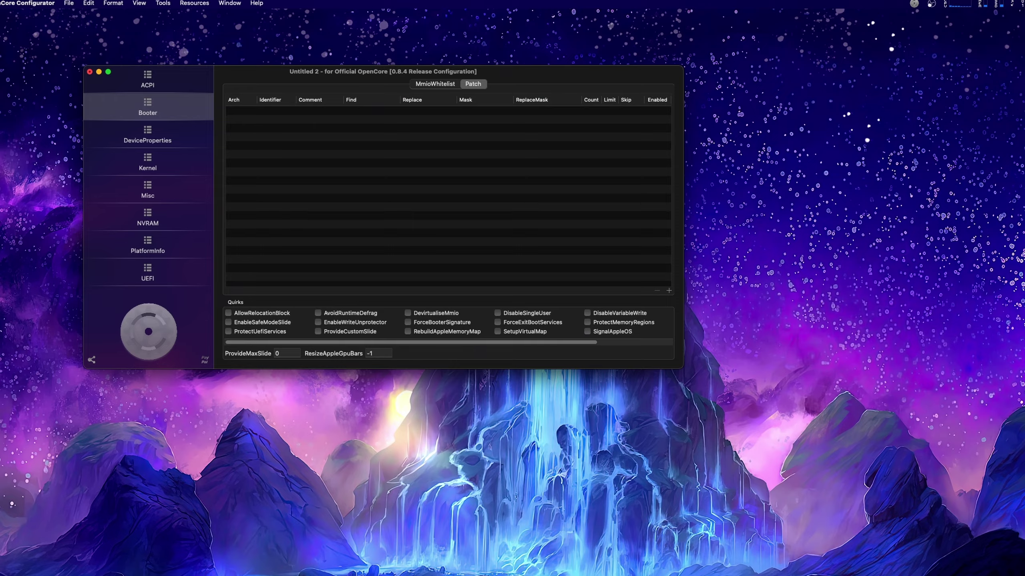
{"action": "key", "text": "F4"}
{"action": "key", "text": "F4"}
Step: Mount the KINGSTON drive's EFI partition disk3s1 with EFI Agent, authorizing it with the account password
{"action": "left_click", "coordinate": [896, 5]}
{"action": "left_click", "coordinate": [973, 48]}
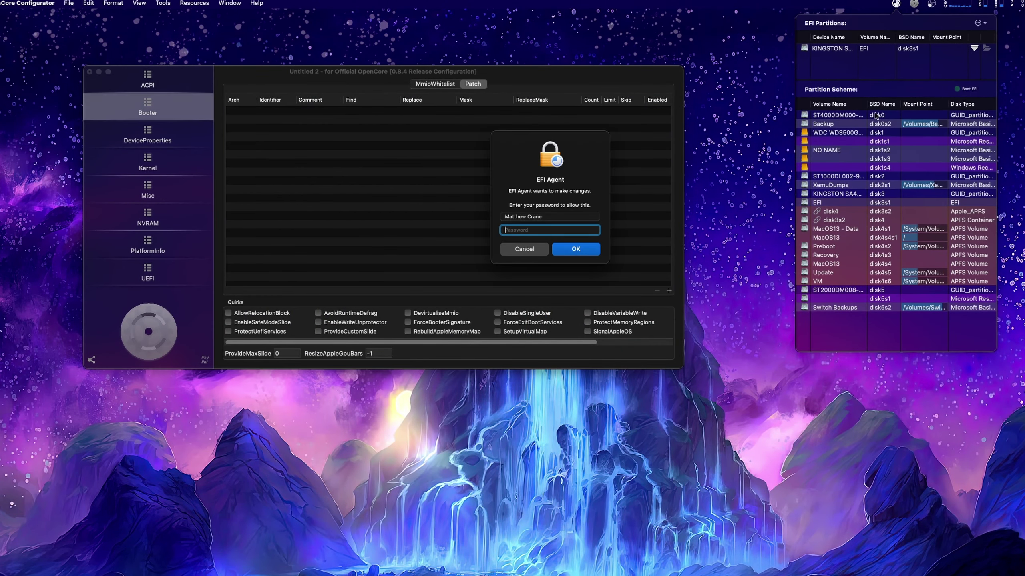
{"action": "type", "text": "••••"}
{"action": "key", "text": "Return"}
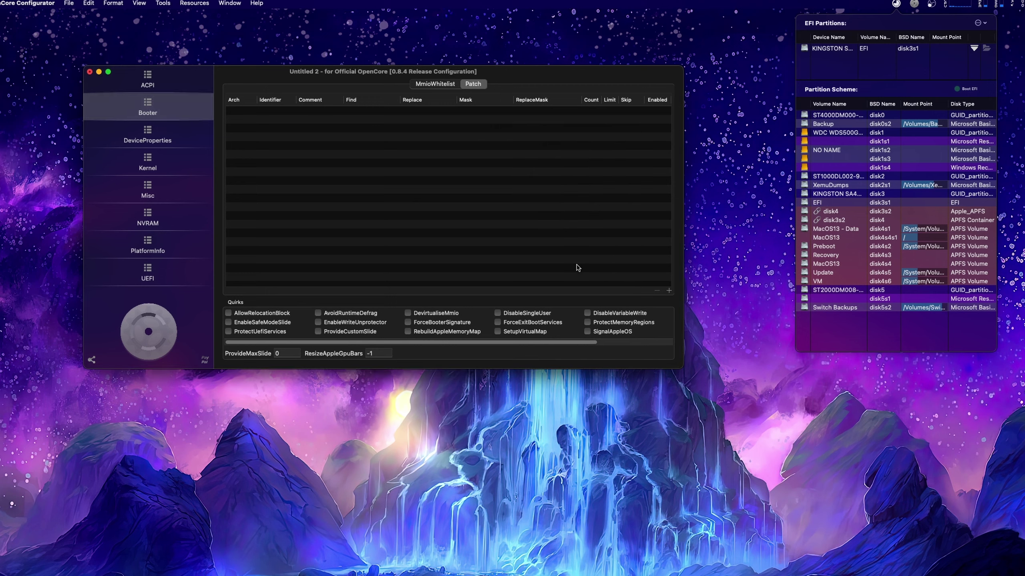
Step: Open the mounted EFI partition in Finder, place its window beside the configuration window and go into the EFI/OC folder
{"action": "left_click", "coordinate": [898, 4]}
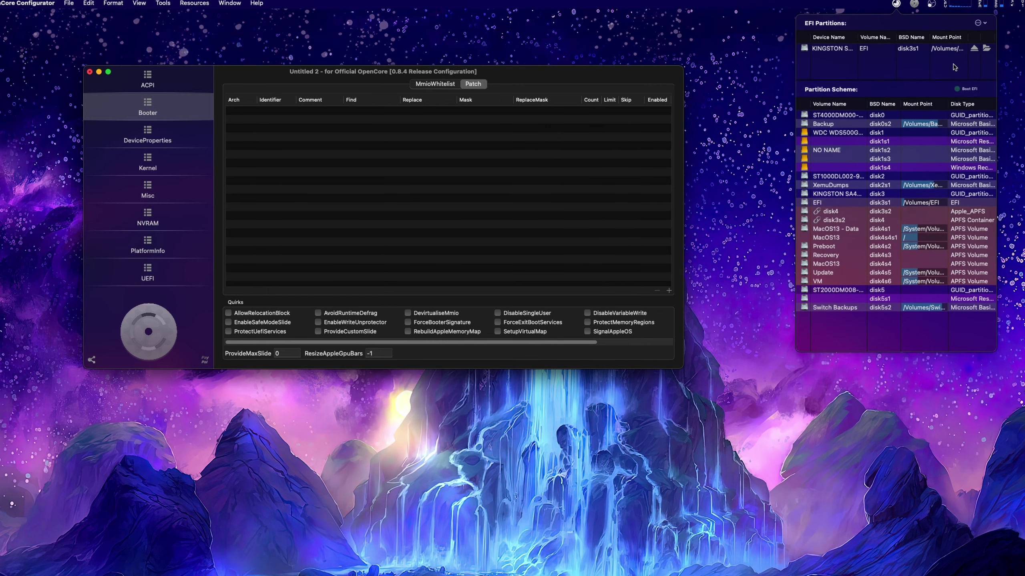
{"action": "left_click", "coordinate": [823, 138]}
{"action": "left_click", "coordinate": [650, 126]}
{"action": "left_click", "coordinate": [650, 126]}
{"action": "left_click_drag", "start_coordinate": [470, 119], "coordinate": [815, 56]}
{"action": "left_click", "coordinate": [895, 4]}
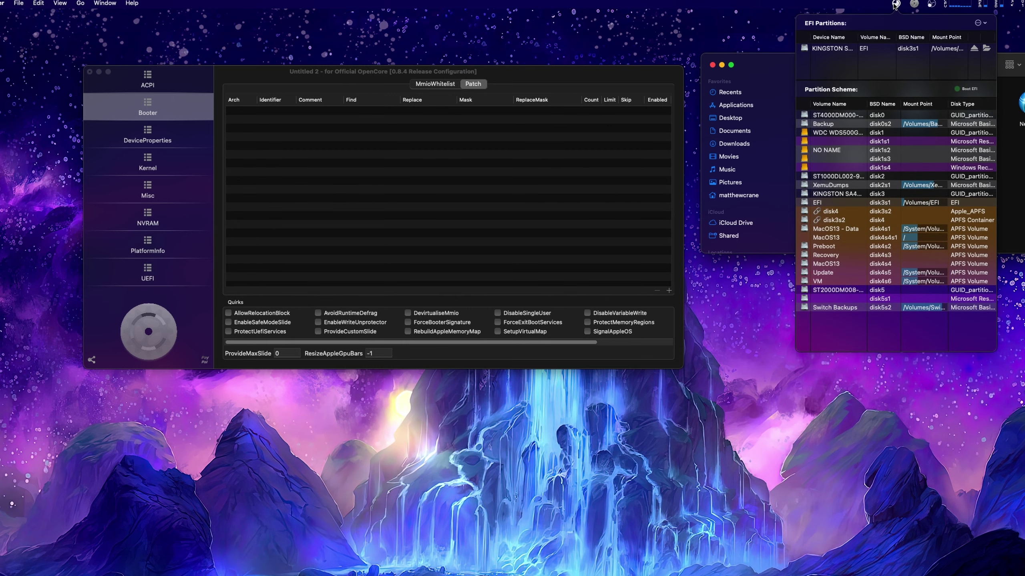
{"action": "left_click", "coordinate": [895, 4]}
{"action": "double_click", "coordinate": [909, 103]}
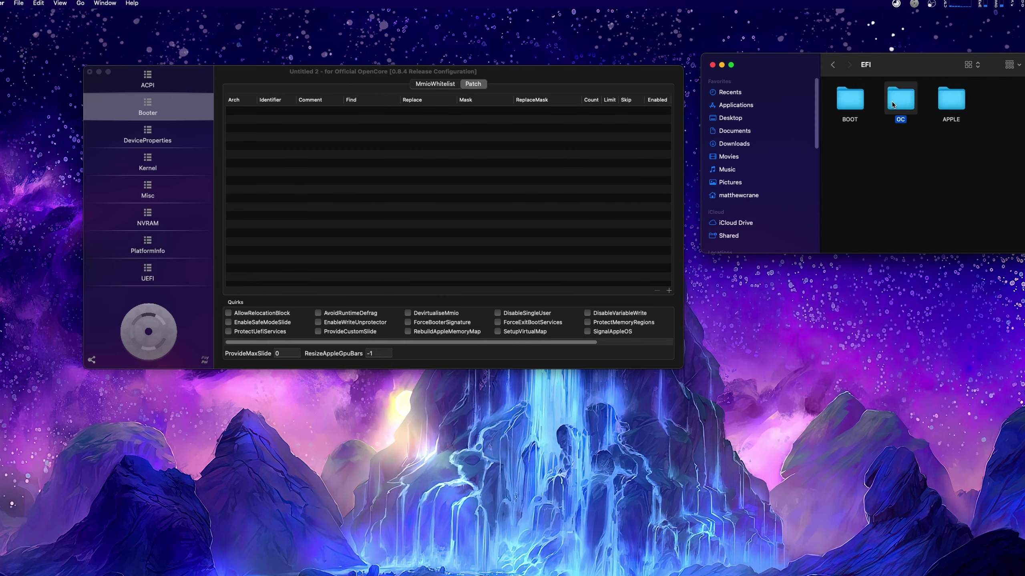
{"action": "double_click", "coordinate": [904, 101]}
Step: Open config.plist from the OC folder in PLIST Editor and place its window beside the configuration window
{"action": "right_click", "coordinate": [950, 105]}
{"action": "mouse_move", "coordinate": [961, 118]}
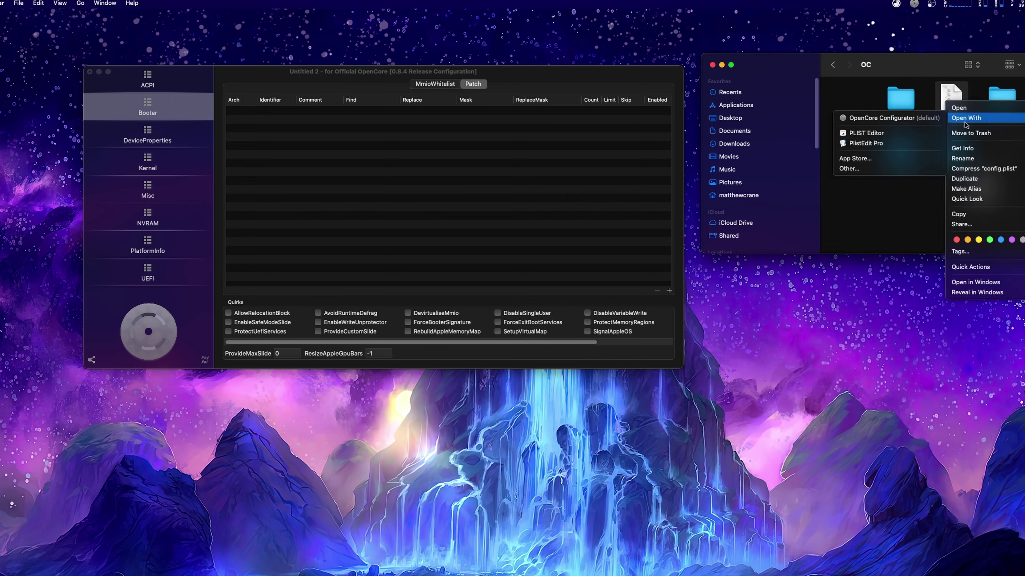
{"action": "left_click", "coordinate": [859, 132]}
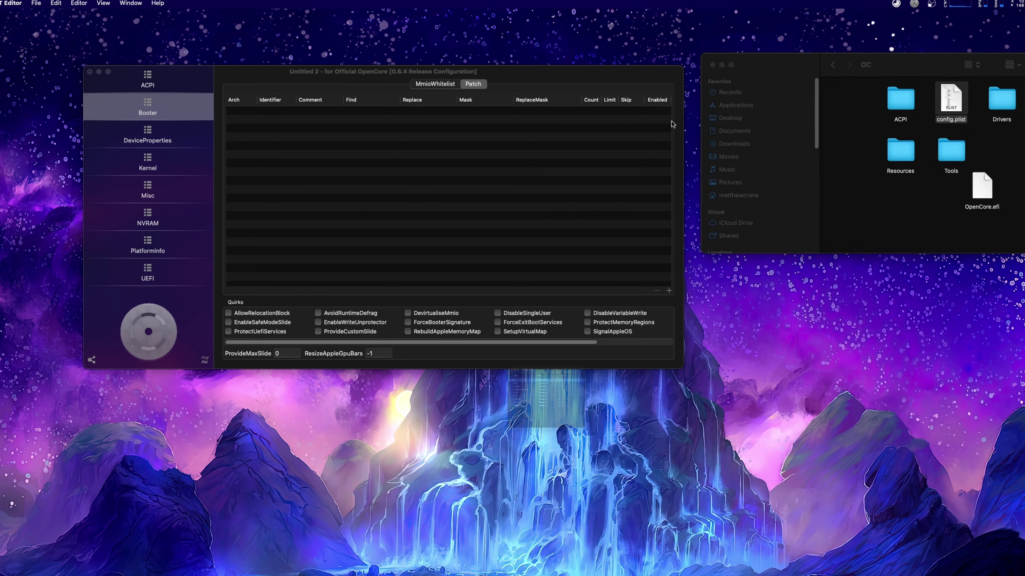
{"action": "left_click_drag", "start_coordinate": [526, 287], "coordinate": [876, 61]}
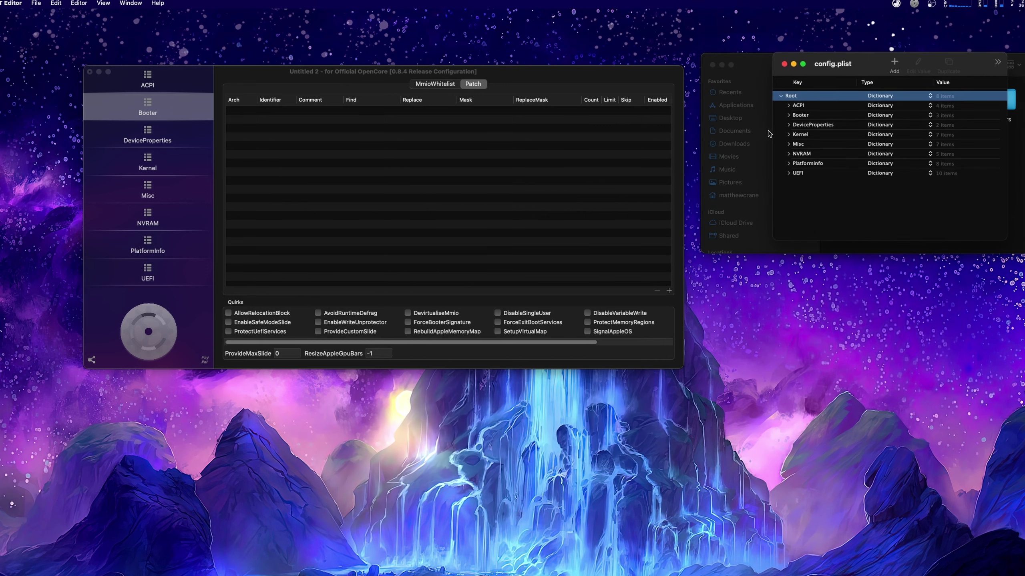
Step: Expand the Booter Quirks in config.plist and widen the Key column to fit the full quirk names
{"action": "left_click", "coordinate": [789, 115]}
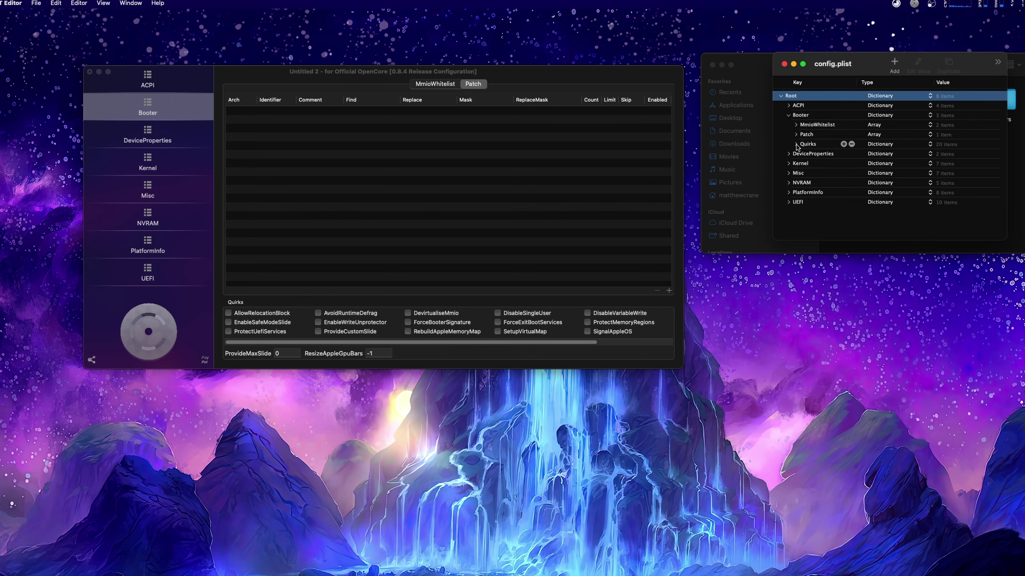
{"action": "left_click", "coordinate": [796, 144]}
{"action": "scroll", "coordinate": [816, 201], "scroll_direction": "down", "scroll_amount": 10}
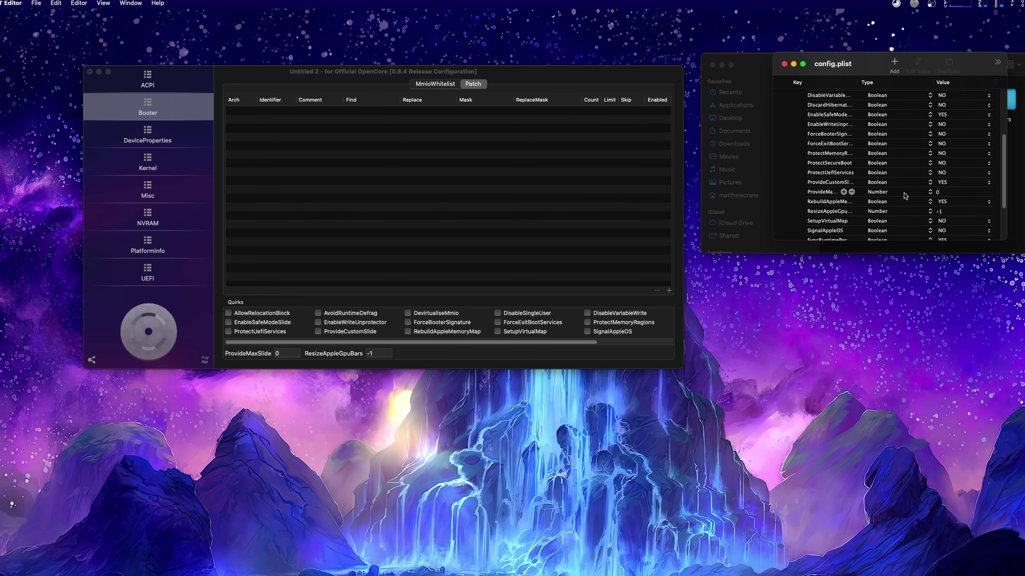
{"action": "scroll", "coordinate": [904, 196], "scroll_direction": "up", "scroll_amount": 10}
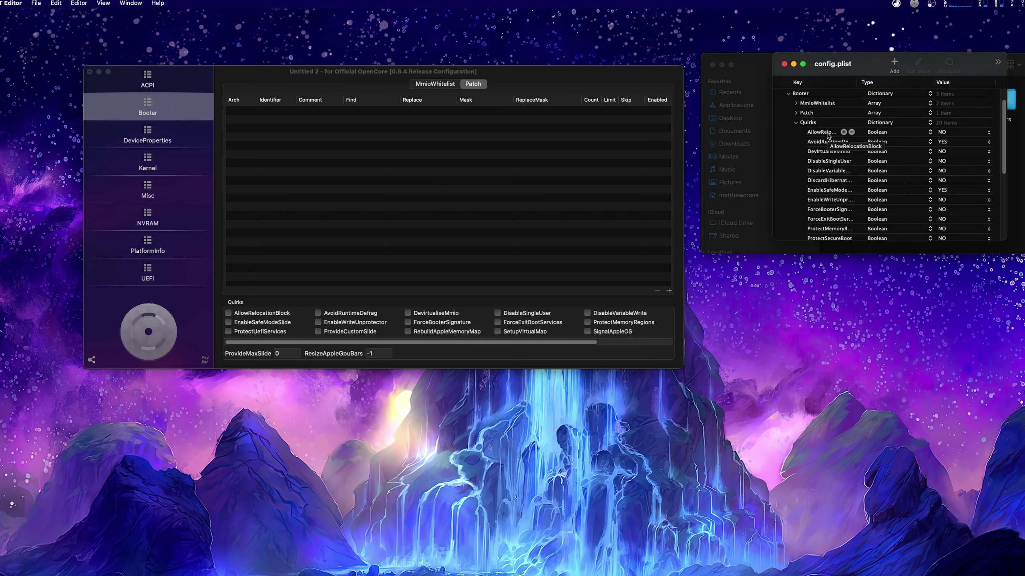
{"action": "left_click", "coordinate": [860, 84]}
{"action": "left_click_drag", "start_coordinate": [856, 83], "coordinate": [886, 83]}
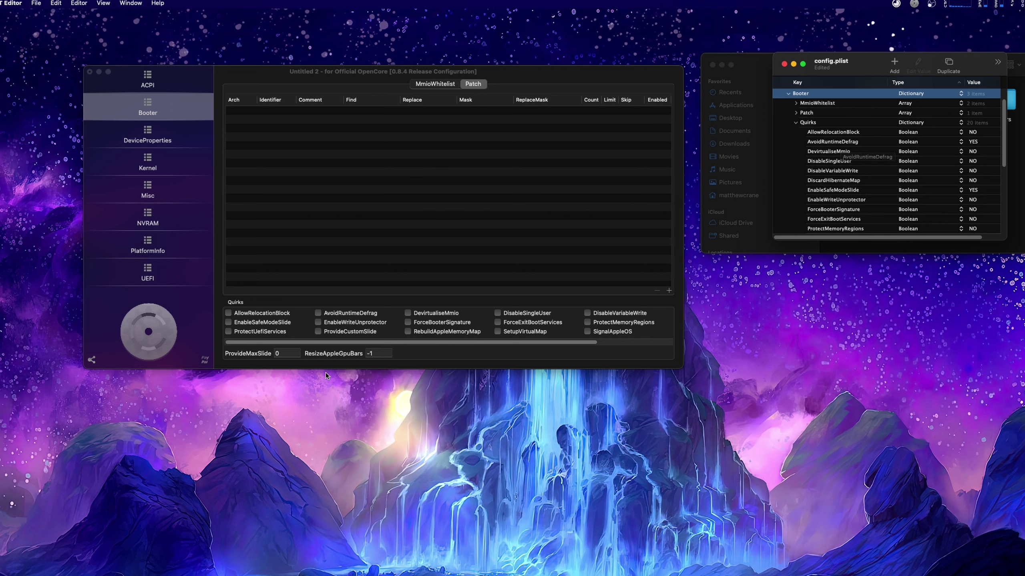
Step: Enable the Booter quirks AvoidRuntimeDefrag, EnableSafeModeSlide, ProvideCustomSlide, RebuildAppleMemoryMap and SyncRuntimePermissions, following the values in config.plist
{"action": "left_click", "coordinate": [341, 316]}
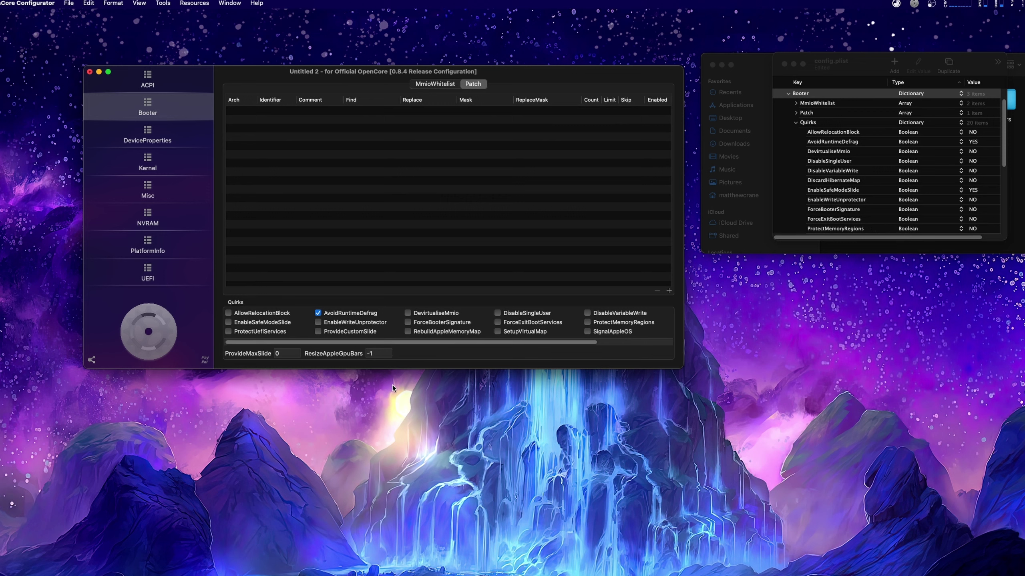
{"action": "left_click", "coordinate": [272, 323]}
{"action": "scroll", "coordinate": [987, 199], "scroll_direction": "down", "scroll_amount": 3}
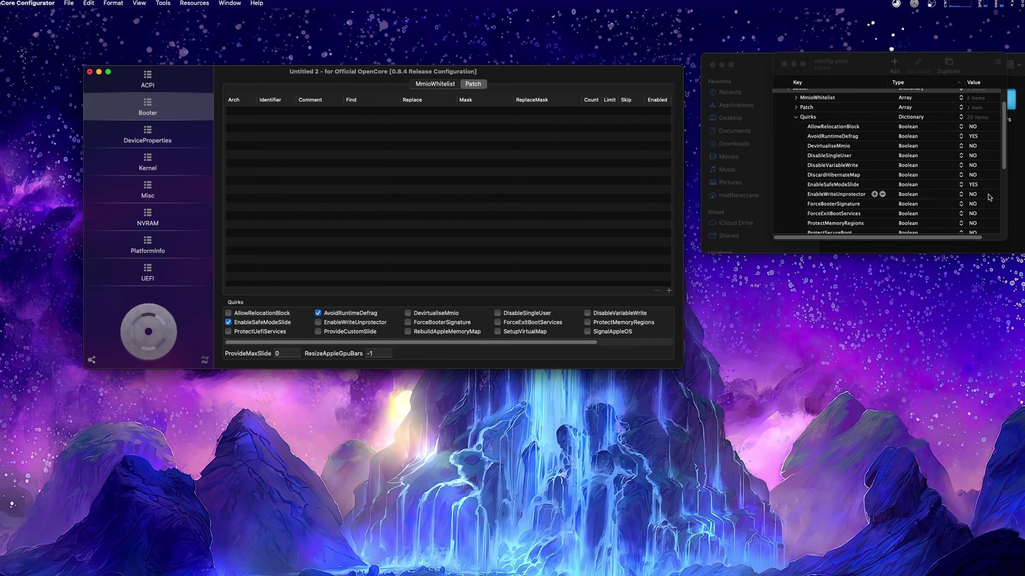
{"action": "scroll", "coordinate": [987, 184], "scroll_direction": "down", "scroll_amount": 1}
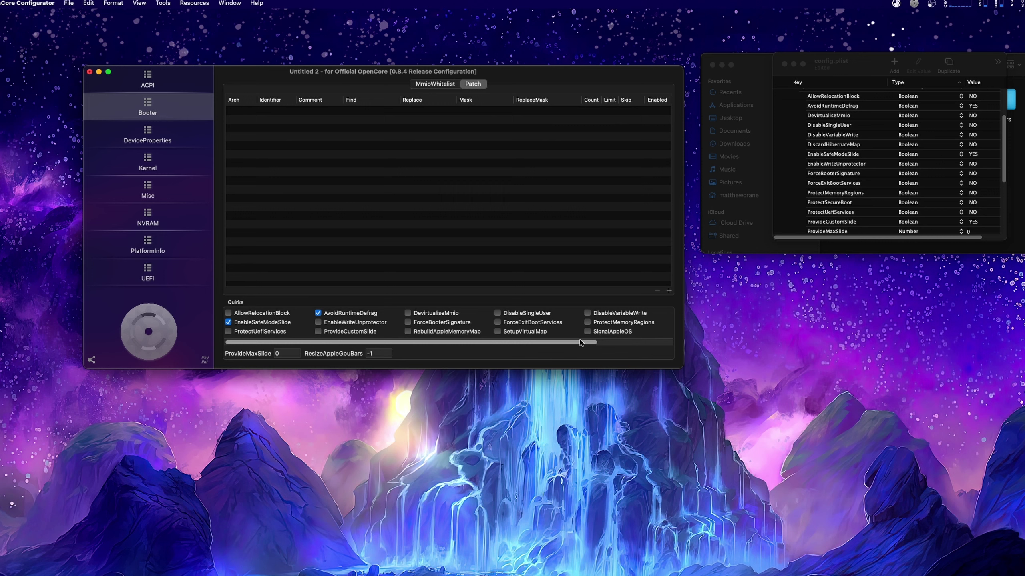
{"action": "scroll", "coordinate": [979, 167], "scroll_direction": "down", "scroll_amount": 5}
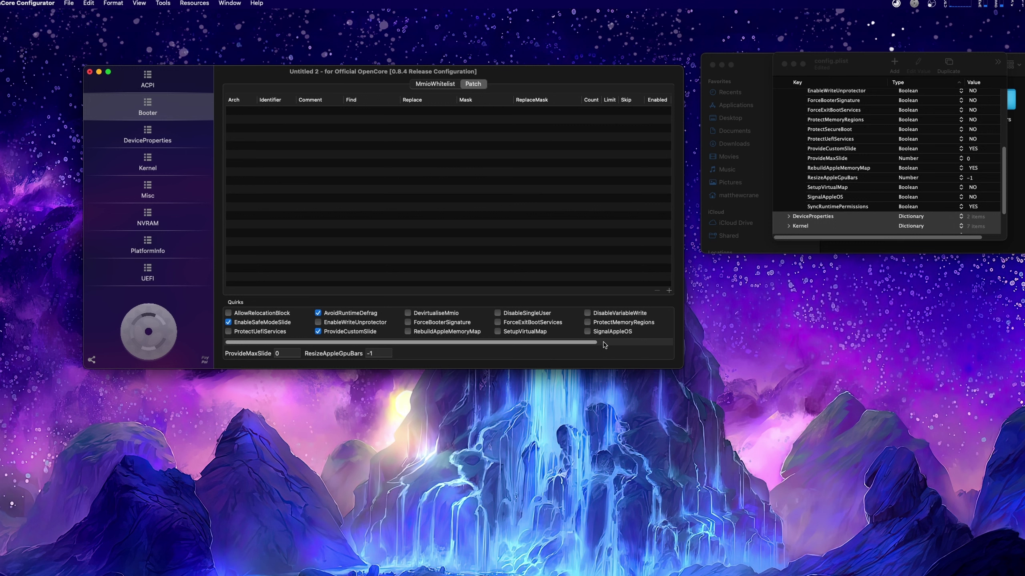
{"action": "left_click", "coordinate": [460, 331]}
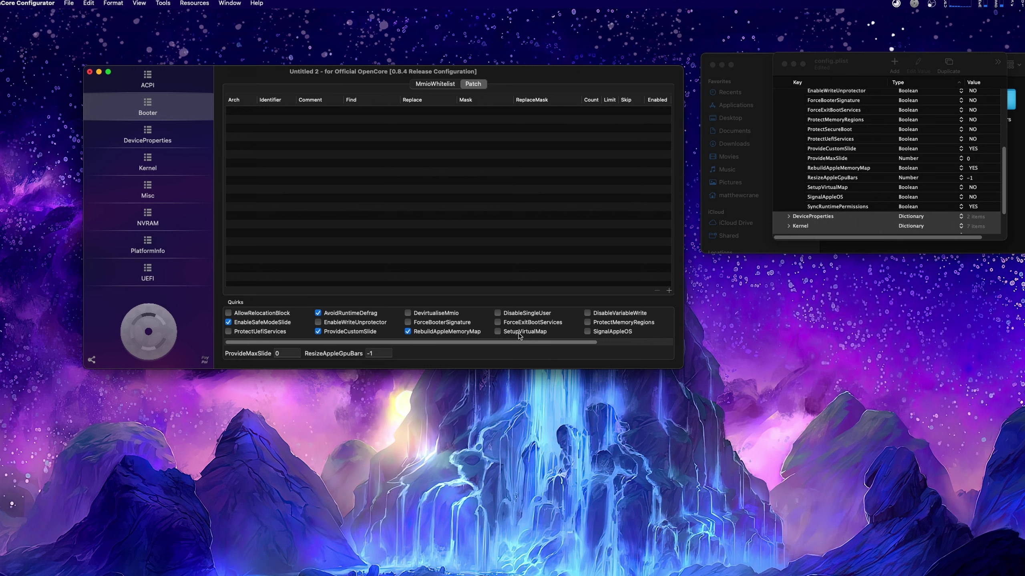
{"action": "left_click_drag", "start_coordinate": [498, 344], "coordinate": [582, 343]}
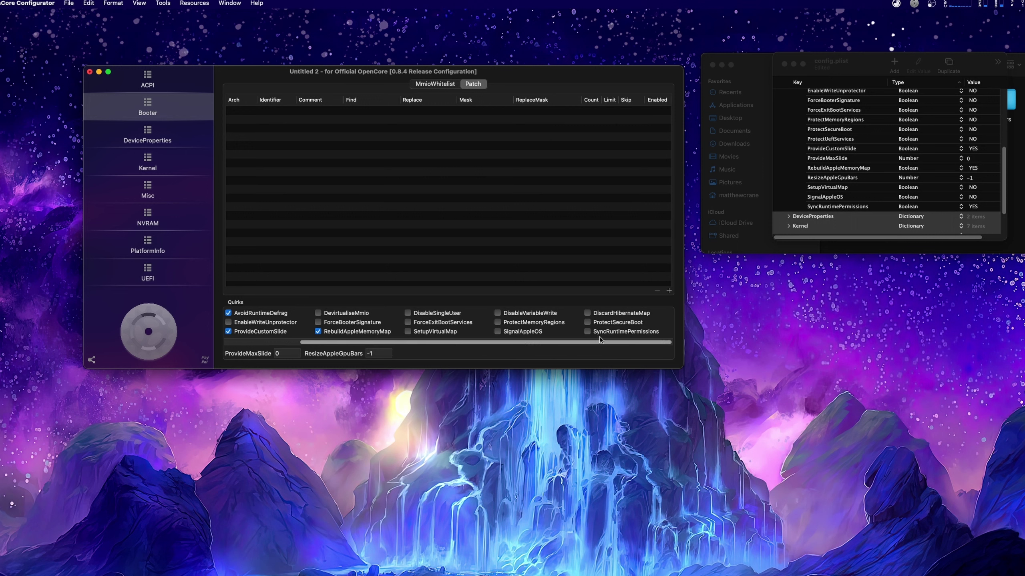
{"action": "left_click", "coordinate": [605, 332]}
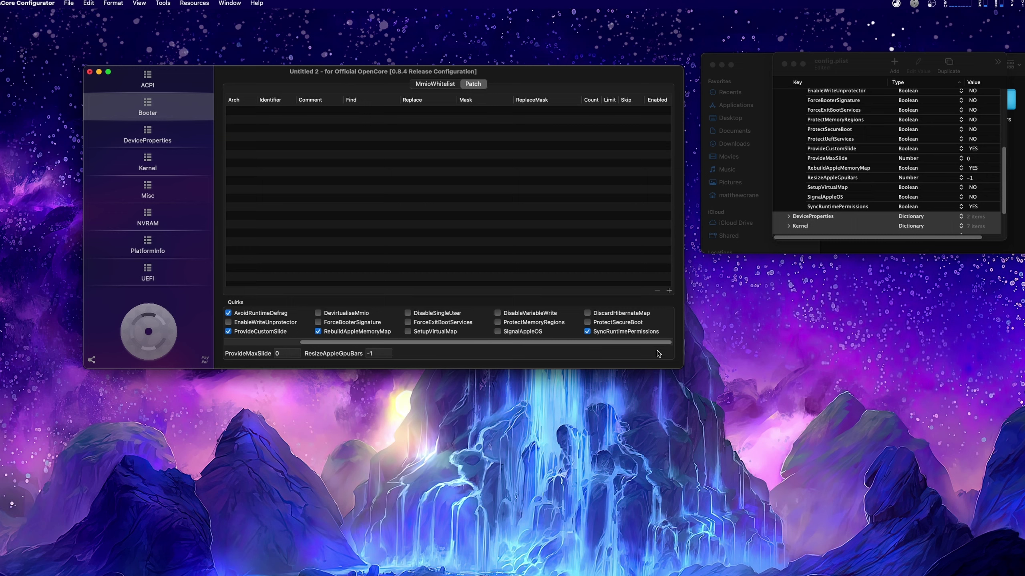
Step: Make the OpenCore Configurator window taller and collapse the Booter Quirks in config.plist
{"action": "left_click_drag", "start_coordinate": [682, 368], "coordinate": [672, 417]}
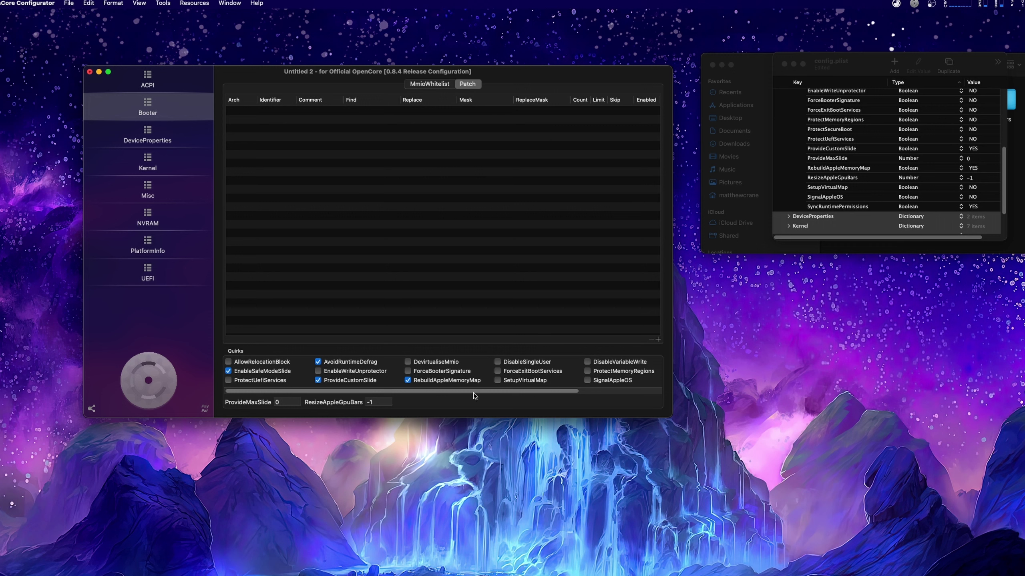
{"action": "left_click_drag", "start_coordinate": [461, 391], "coordinate": [417, 391]}
{"action": "scroll", "coordinate": [843, 151], "scroll_direction": "up", "scroll_amount": 5}
{"action": "left_click", "coordinate": [796, 144]}
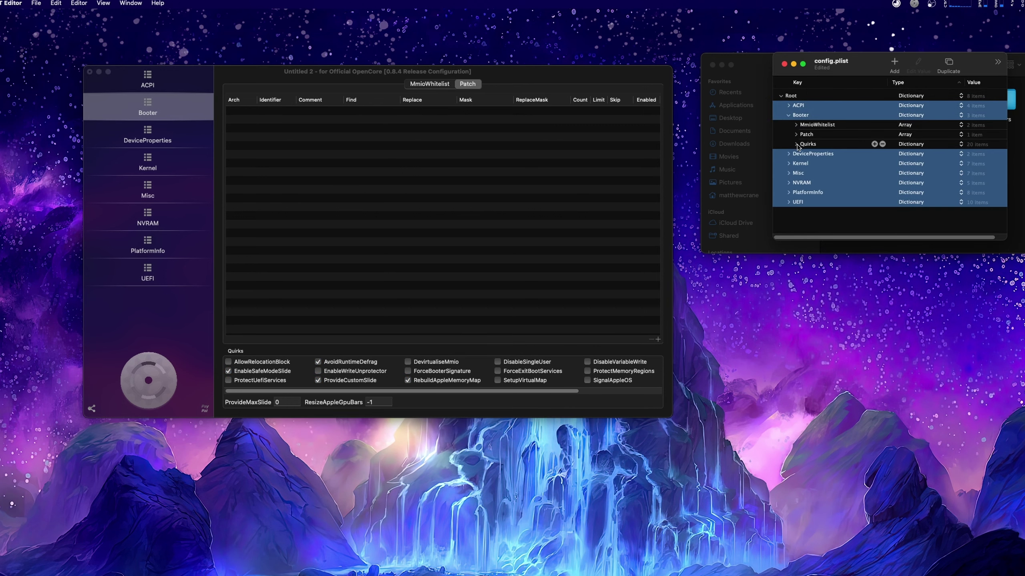
Step: Expand the Booter Patch item in config.plist and widen the window to examine its fields and values
{"action": "left_click", "coordinate": [796, 135]}
{"action": "left_click", "coordinate": [802, 145]}
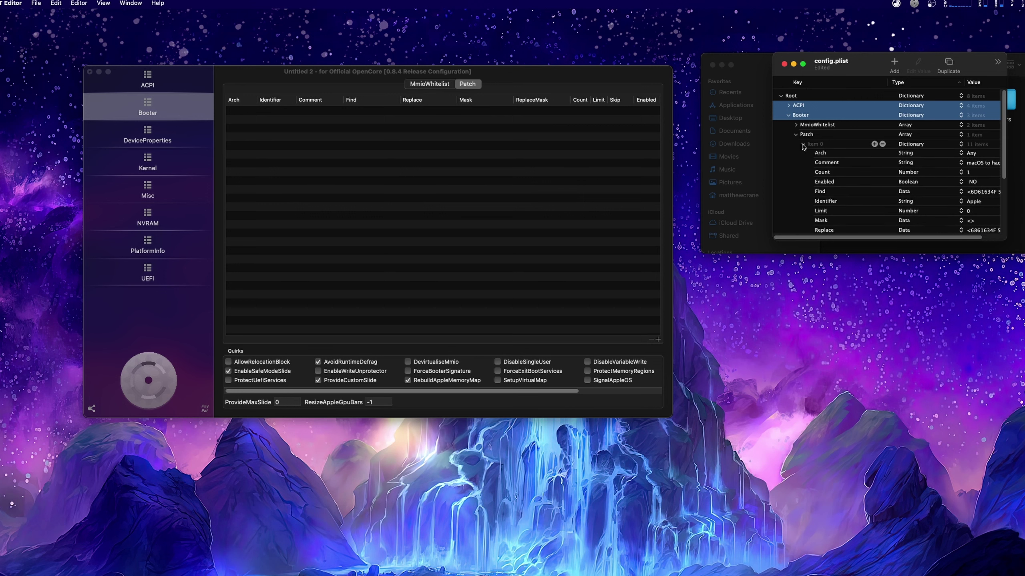
{"action": "left_click_drag", "start_coordinate": [853, 238], "coordinate": [874, 238]}
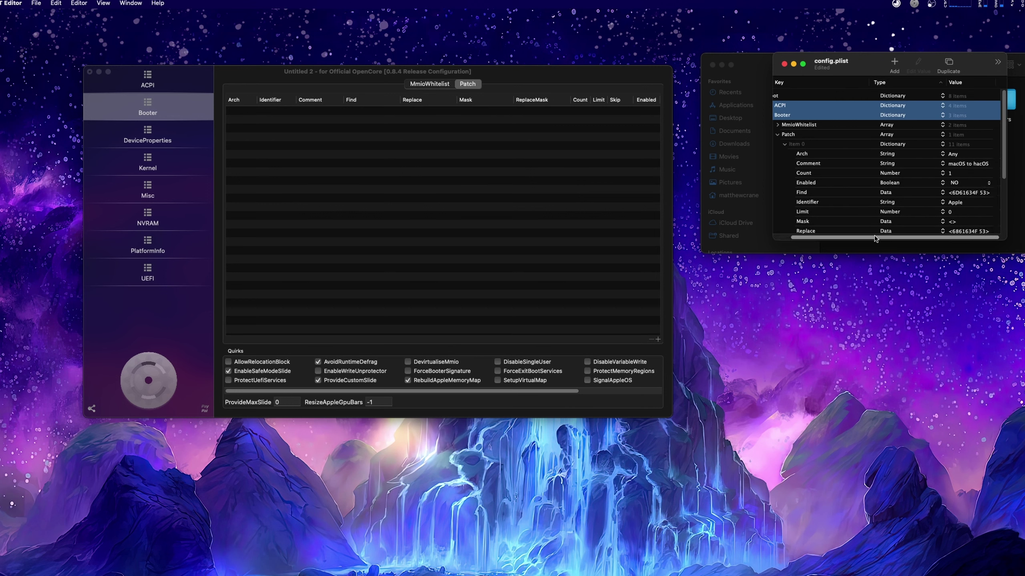
{"action": "scroll", "coordinate": [887, 182], "scroll_direction": "down", "scroll_amount": 3}
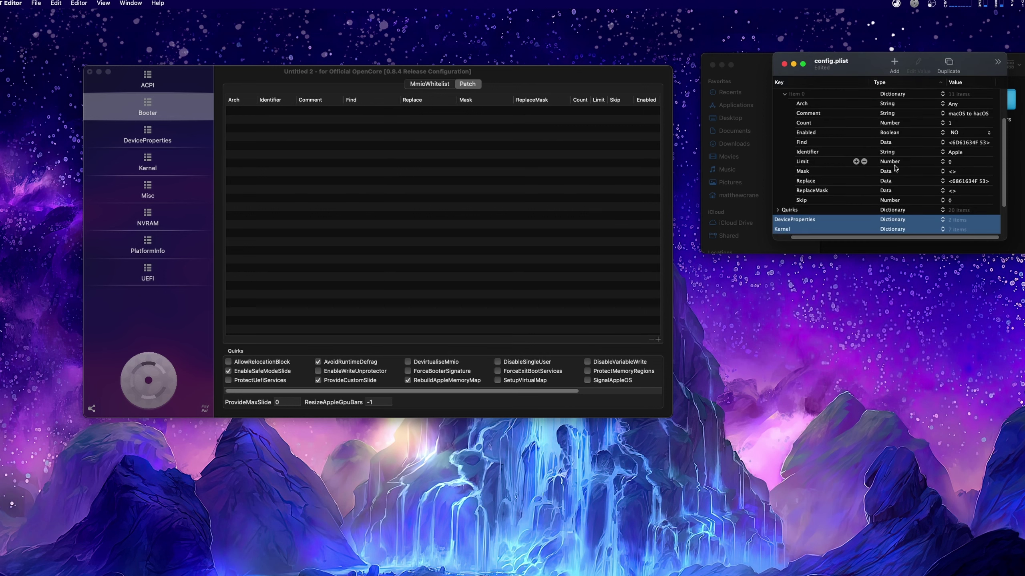
{"action": "scroll", "coordinate": [895, 169], "scroll_direction": "up", "scroll_amount": 2}
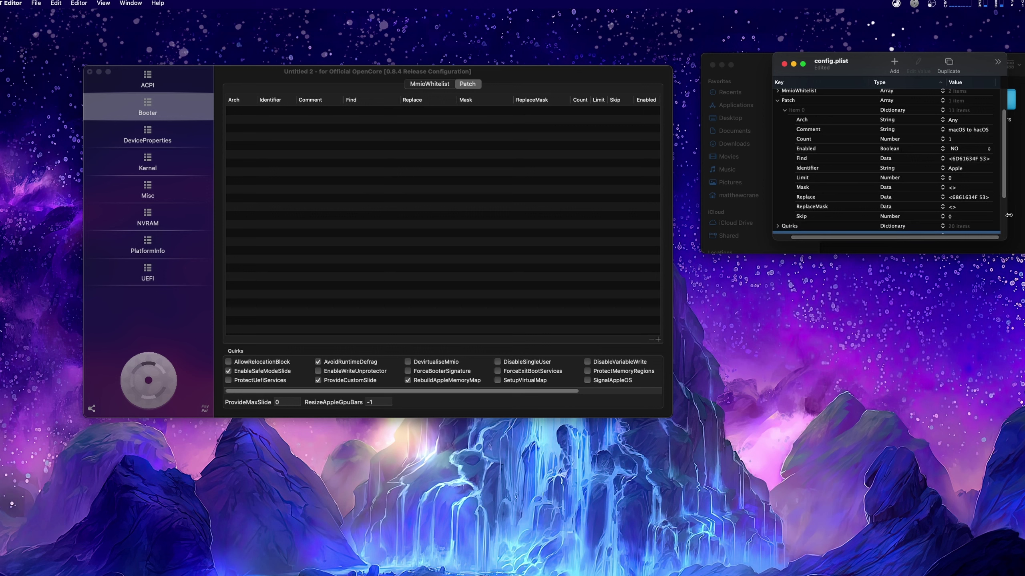
{"action": "left_click_drag", "start_coordinate": [1006, 170], "coordinate": [1024, 170]}
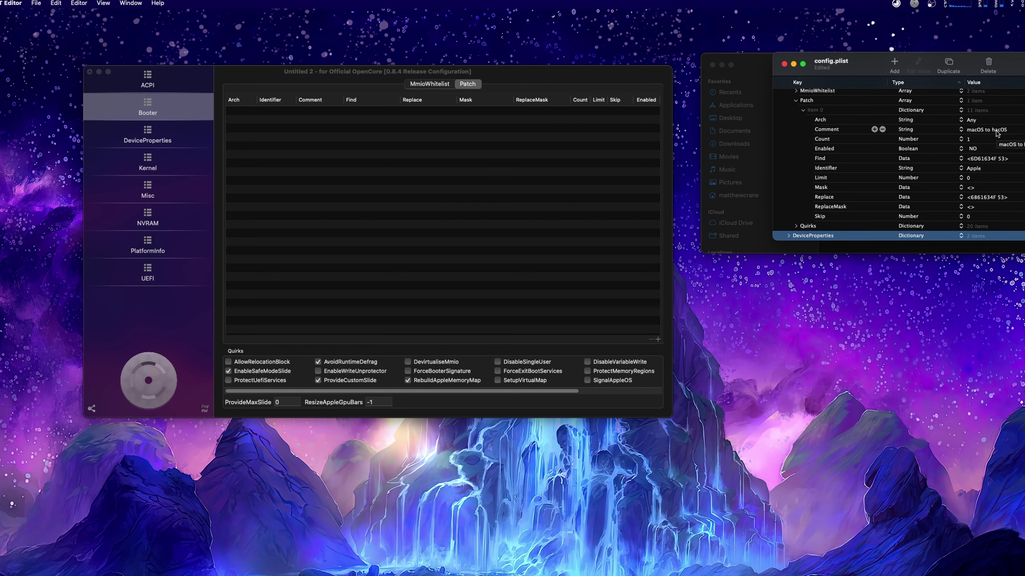
Step: Delete Item 0 from the Booter Patch array in config.plist and save the file
{"action": "right_click", "coordinate": [817, 113]}
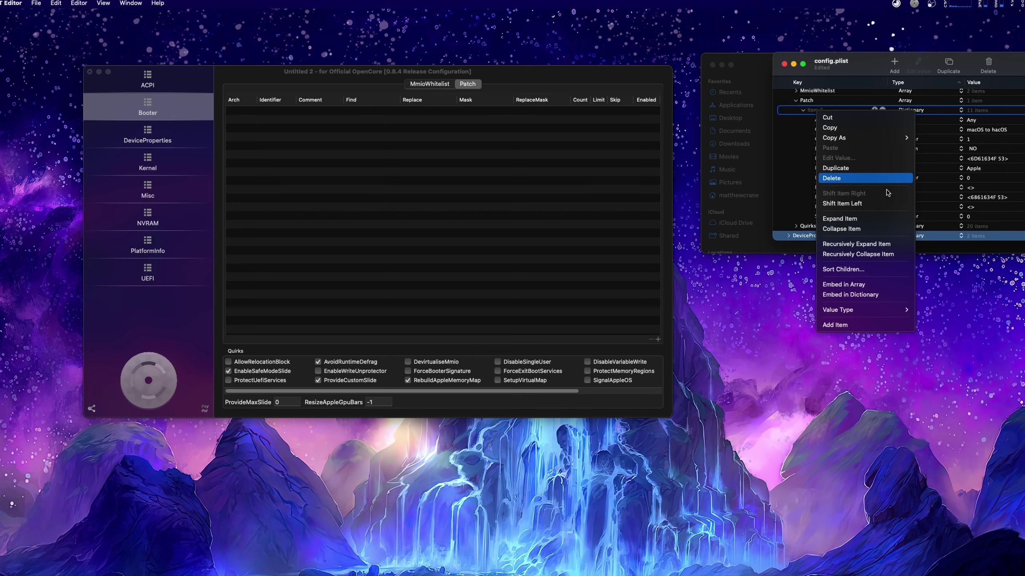
{"action": "left_click", "coordinate": [868, 178]}
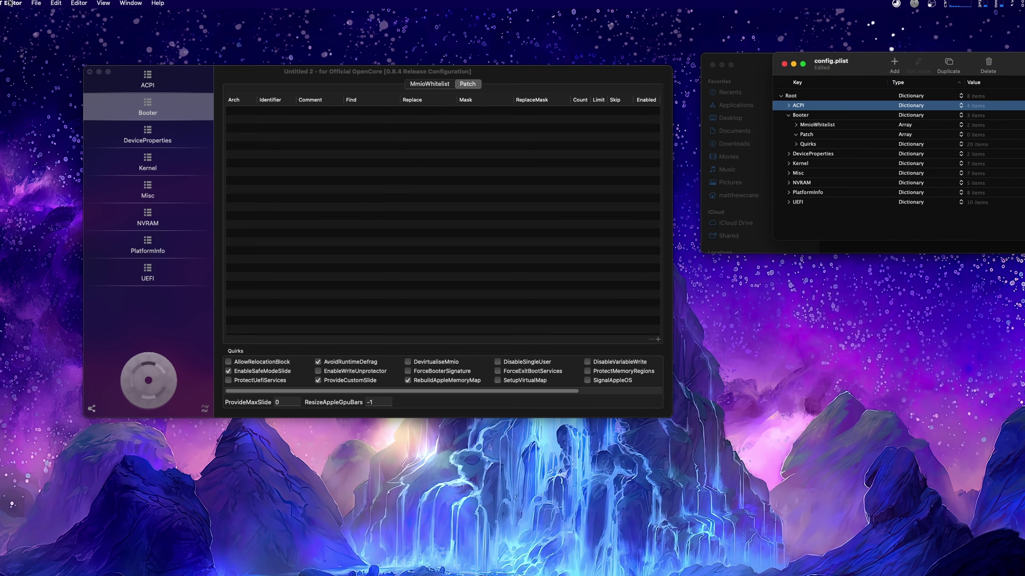
{"action": "left_click", "coordinate": [36, 3]}
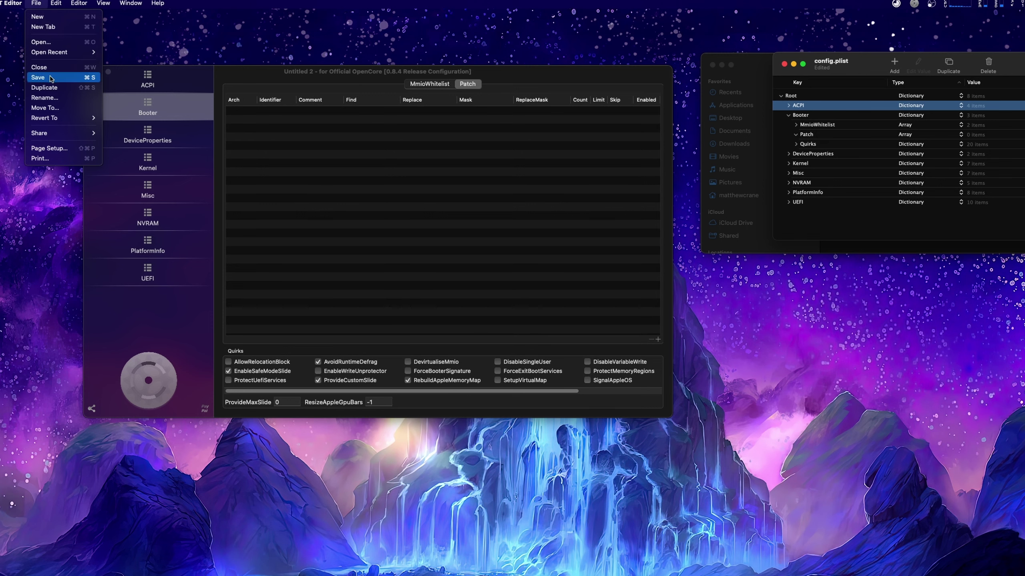
{"action": "left_click", "coordinate": [50, 78]}
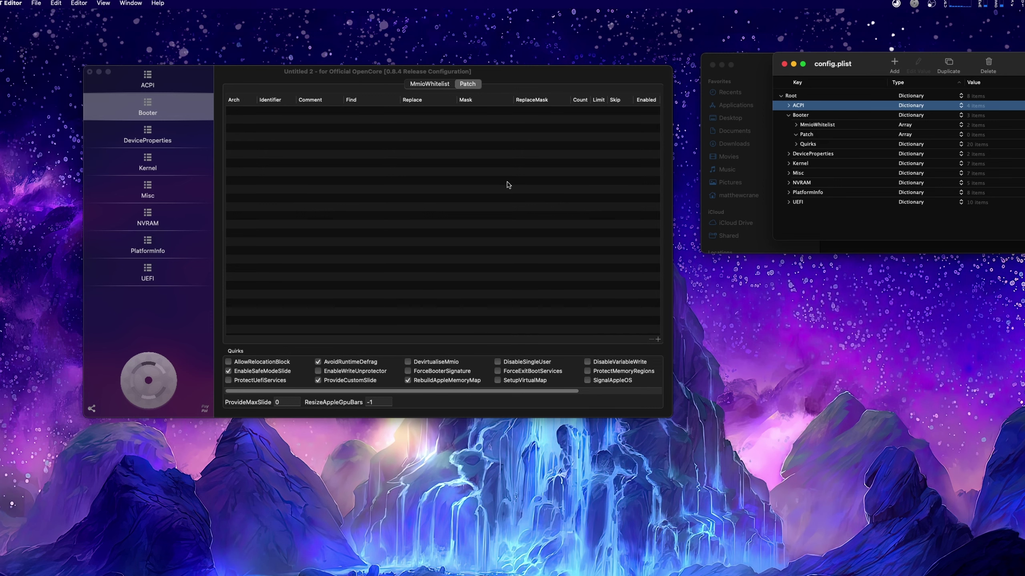
Step: Show the configurator's DeviceProperties section, expand the DeviceProperties Add entries in config.plist, and reposition and enlarge the config.plist window
{"action": "left_click", "coordinate": [119, 144]}
{"action": "left_click", "coordinate": [128, 145]}
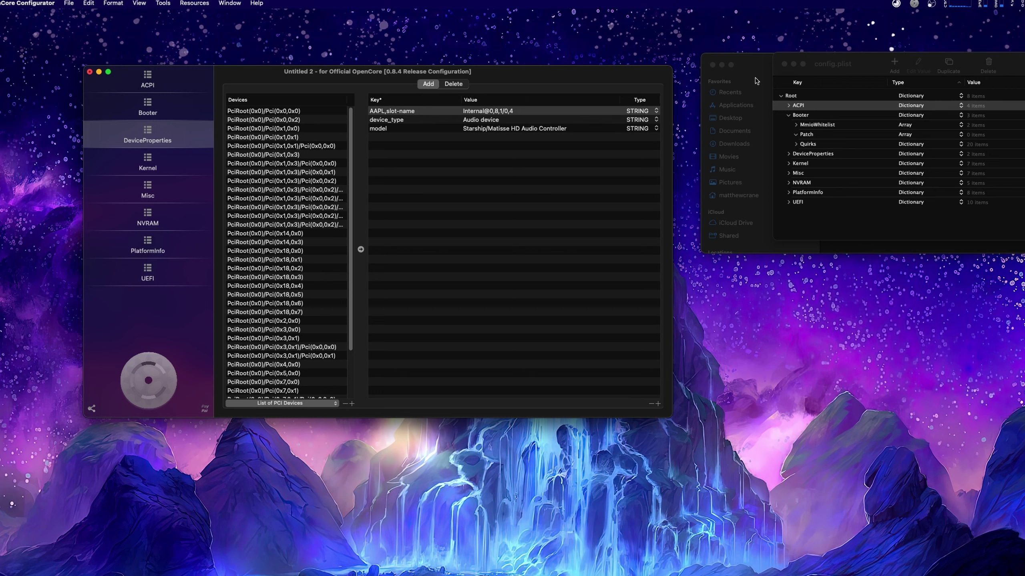
{"action": "left_click", "coordinate": [789, 116]}
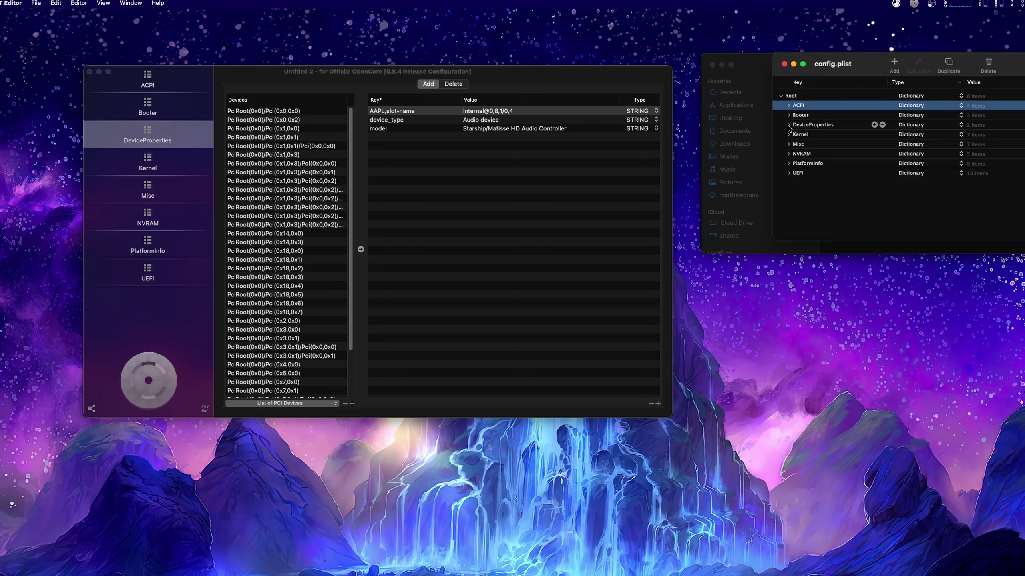
{"action": "left_click", "coordinate": [788, 125]}
{"action": "left_click", "coordinate": [795, 134]}
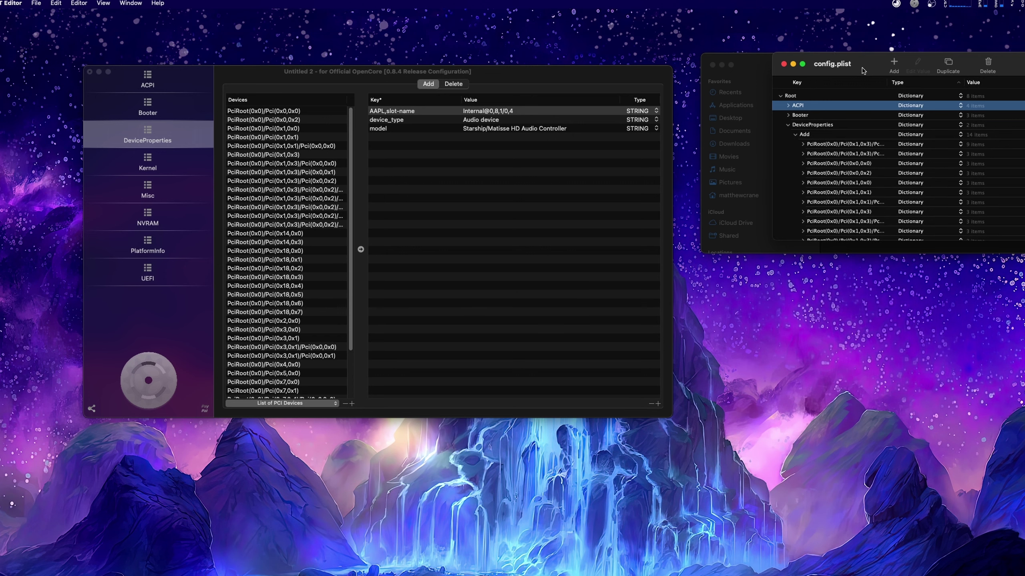
{"action": "left_click_drag", "start_coordinate": [862, 70], "coordinate": [451, 38]}
{"action": "left_click_drag", "start_coordinate": [469, 214], "coordinate": [480, 366]}
Step: Examine the PciRoot device entries under DeviceProperties Add in config.plist and compare them with the configurator's device list
{"action": "left_click", "coordinate": [392, 113]}
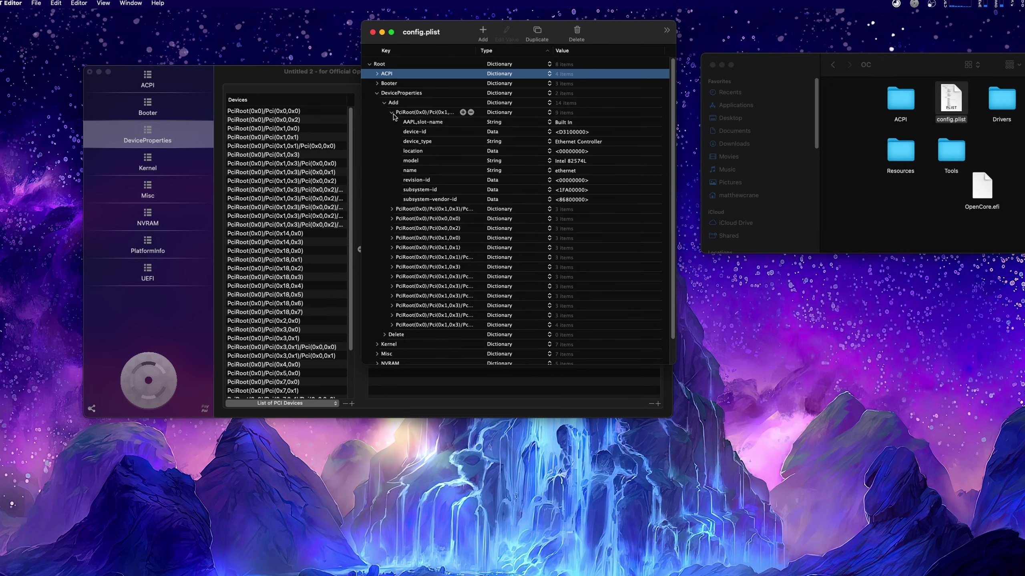
{"action": "left_click", "coordinate": [392, 113]}
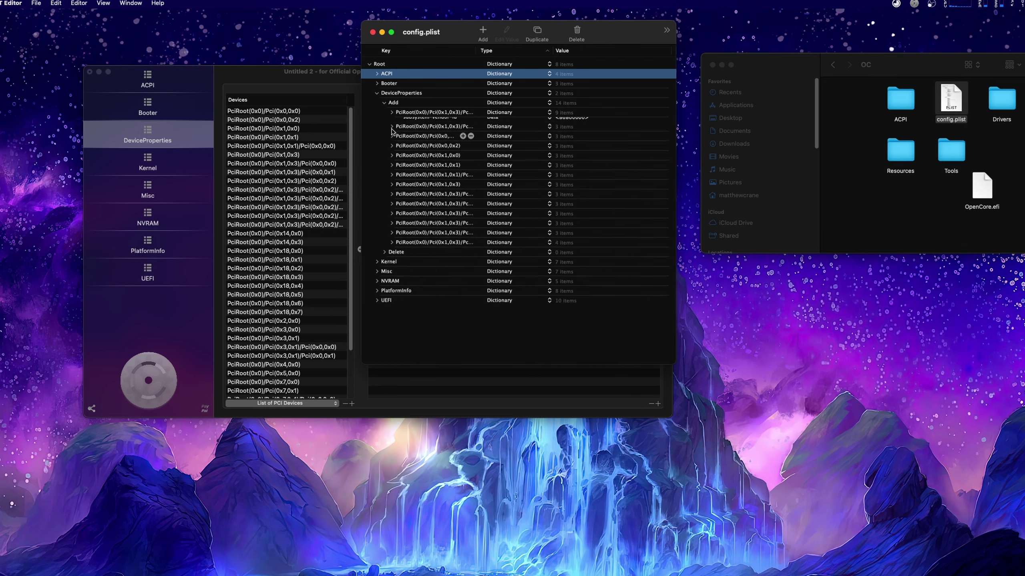
{"action": "left_click", "coordinate": [392, 123]}
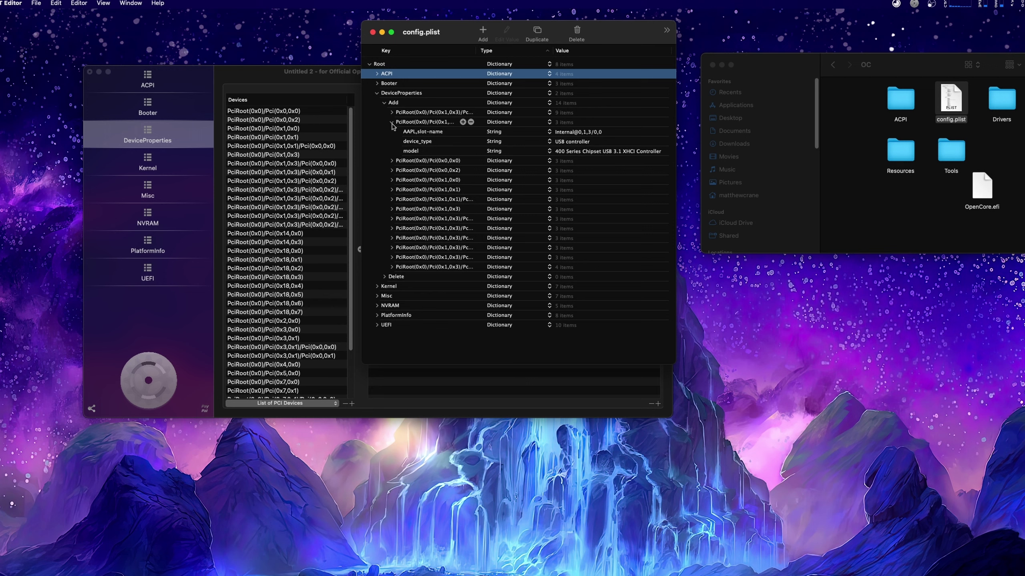
{"action": "left_click", "coordinate": [391, 122]}
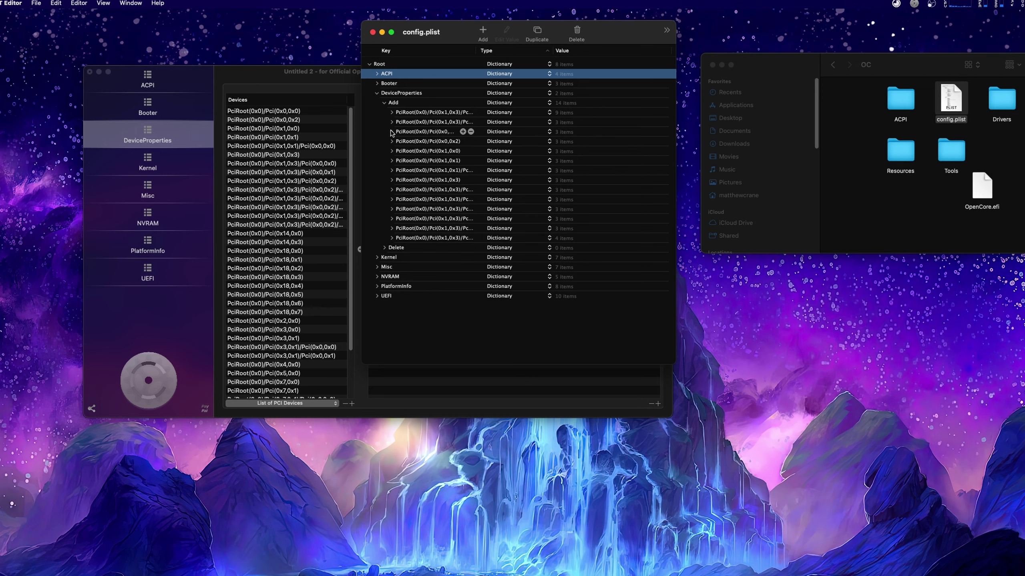
{"action": "left_click", "coordinate": [392, 131]}
{"action": "left_click", "coordinate": [392, 131]}
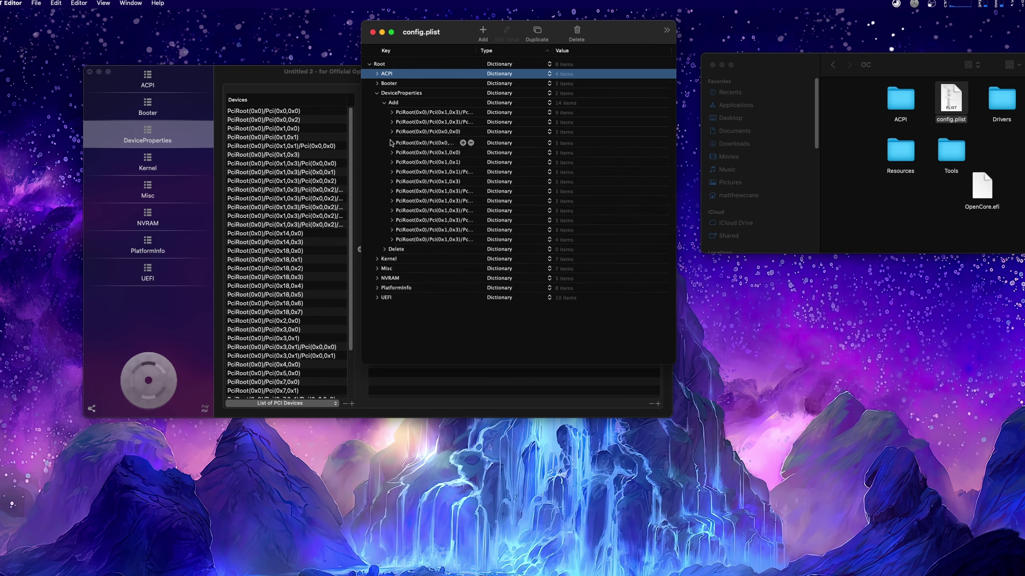
{"action": "left_click", "coordinate": [392, 142]}
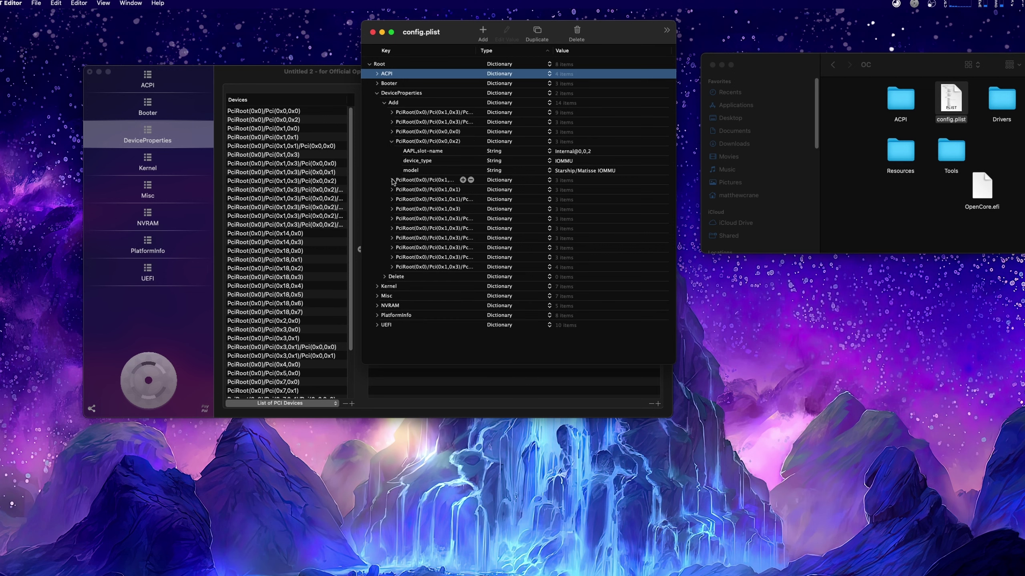
{"action": "left_click", "coordinate": [391, 180]}
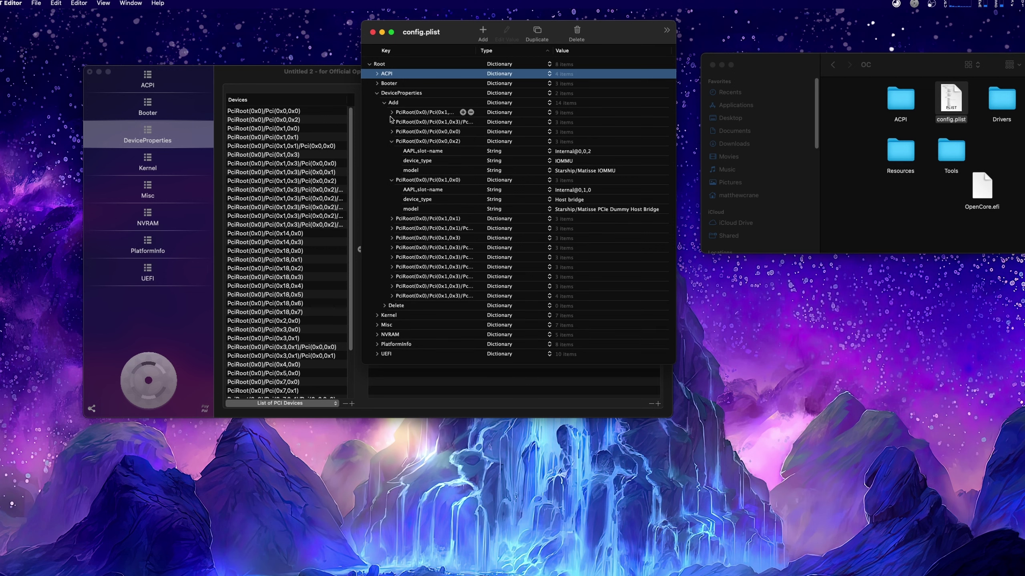
{"action": "left_click", "coordinate": [384, 103]}
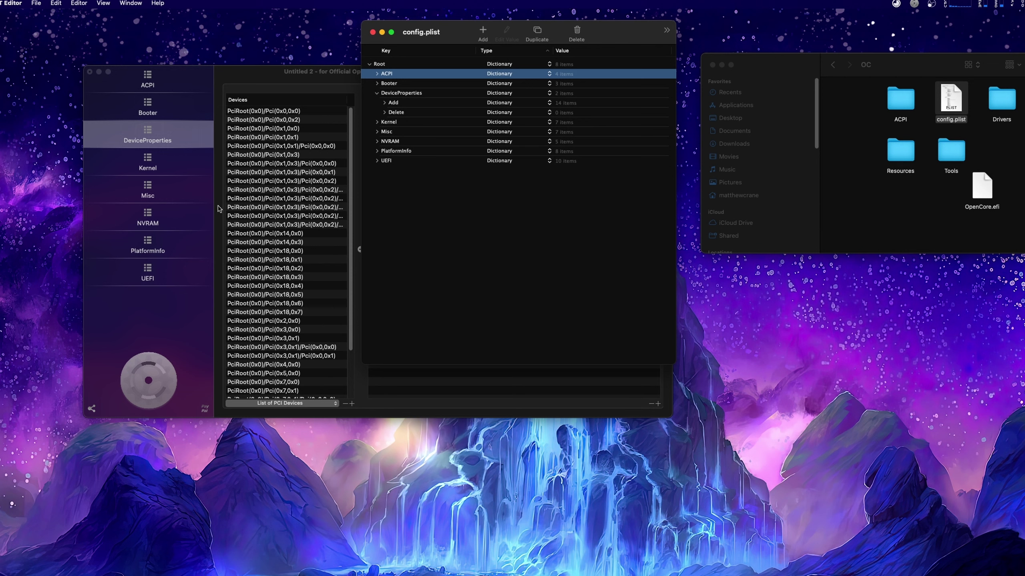
{"action": "scroll", "coordinate": [278, 239], "scroll_direction": "down", "scroll_amount": 3}
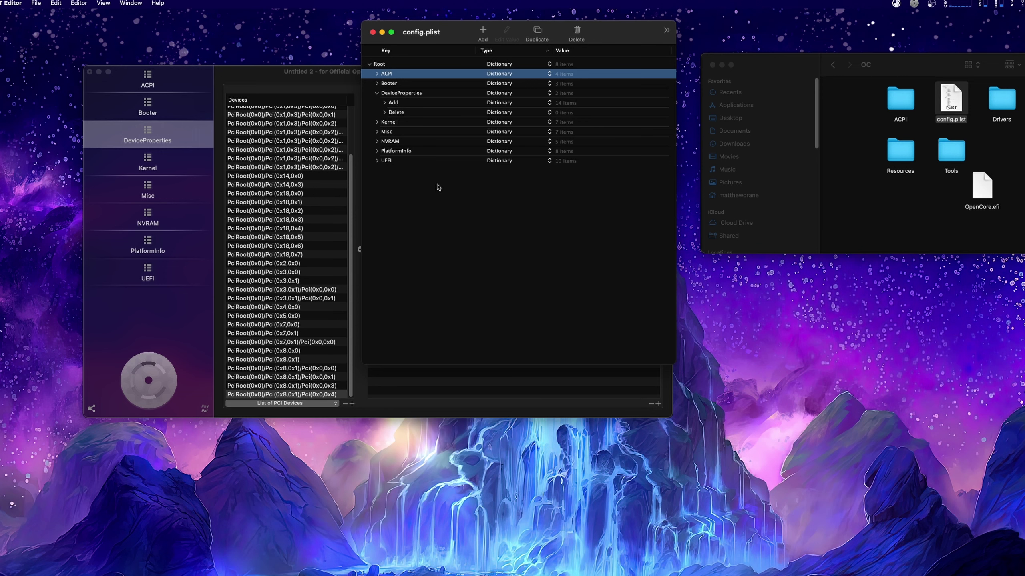
Step: Expand the first two Kernel Add items in config.plist and place its window side by side with the configurator window
{"action": "left_click", "coordinate": [378, 123]}
{"action": "left_click", "coordinate": [384, 132]}
{"action": "left_click", "coordinate": [391, 141]}
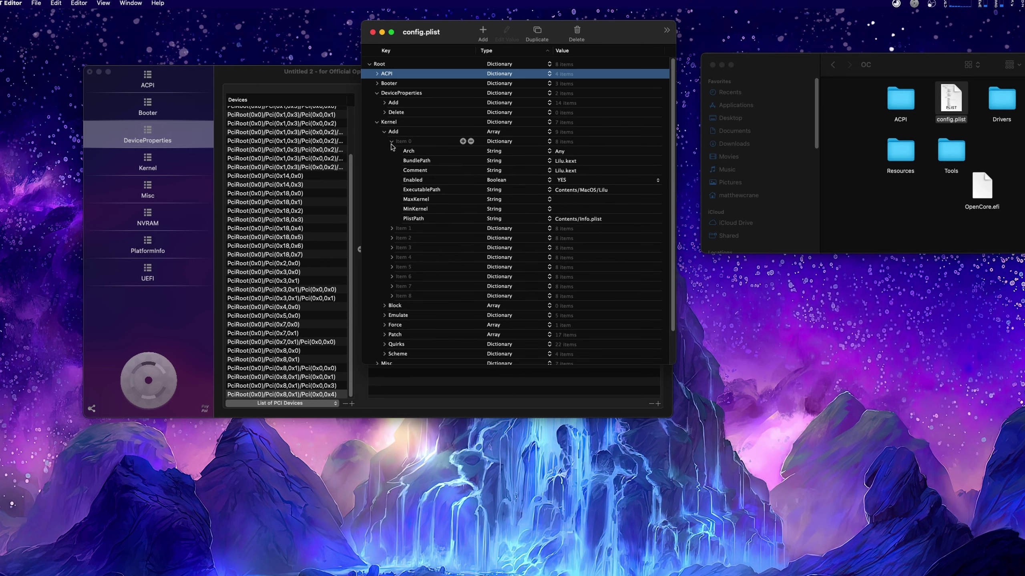
{"action": "left_click", "coordinate": [392, 229]}
{"action": "left_click_drag", "start_coordinate": [601, 34], "coordinate": [920, 56]}
{"action": "left_click_drag", "start_coordinate": [490, 76], "coordinate": [416, 51]}
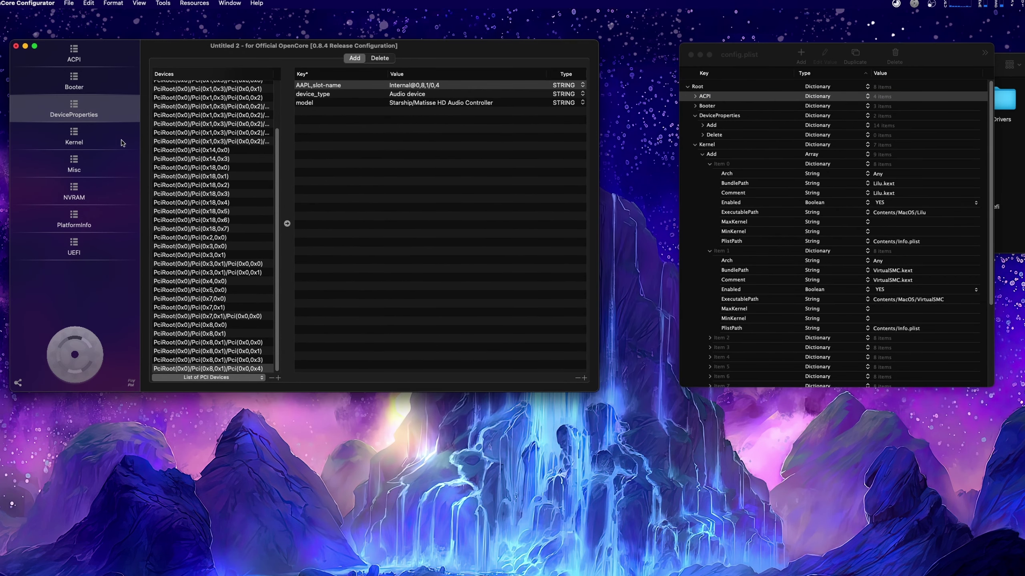
Step: Show the Kernel section's Add list and run the check for kext updates
{"action": "left_click", "coordinate": [121, 142]}
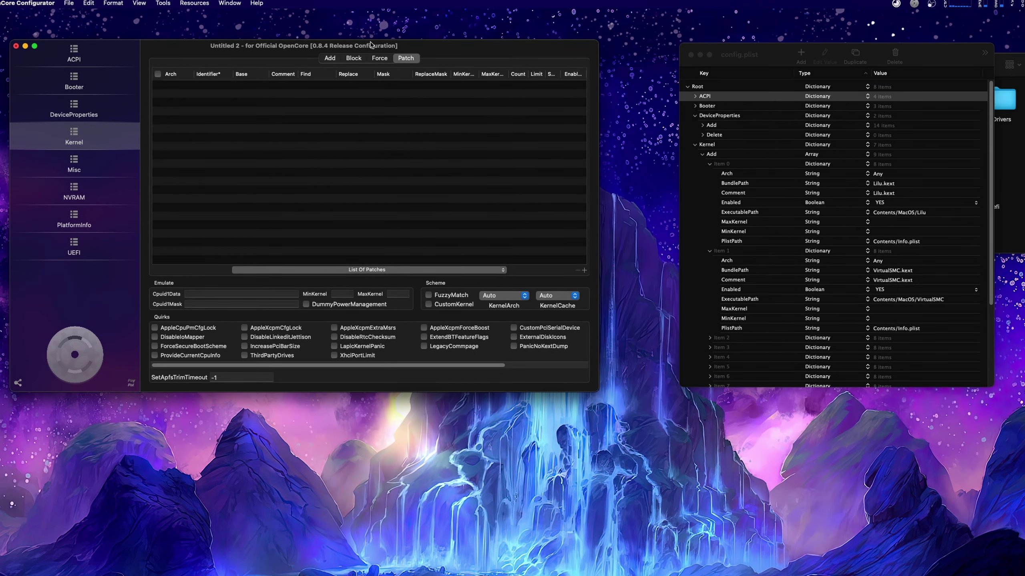
{"action": "left_click", "coordinate": [327, 60]}
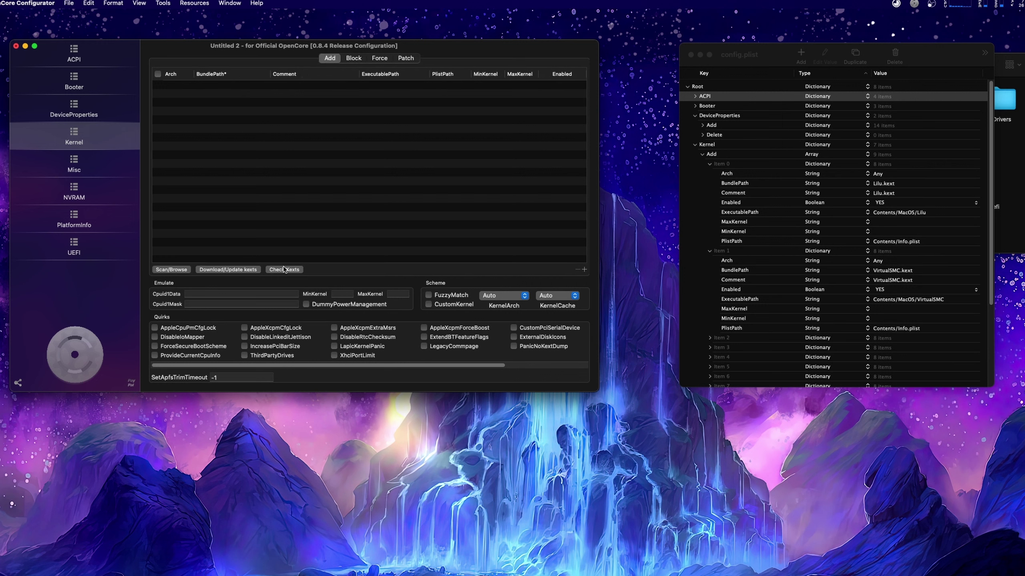
{"action": "left_click", "coordinate": [276, 271]}
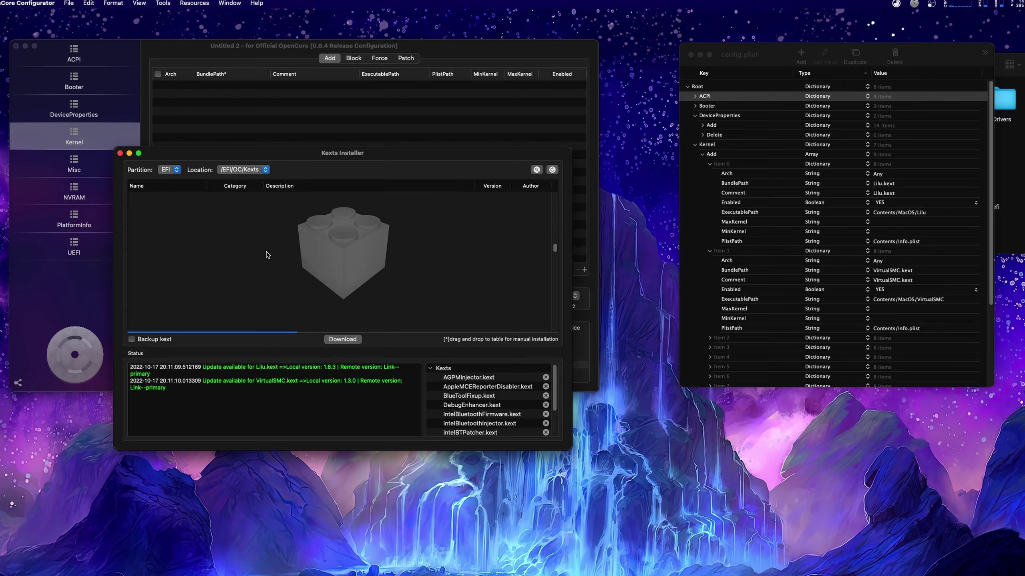
Step: Review the Kexts Installer's partition, location and update status, and close the installer
{"action": "left_click", "coordinate": [244, 170]}
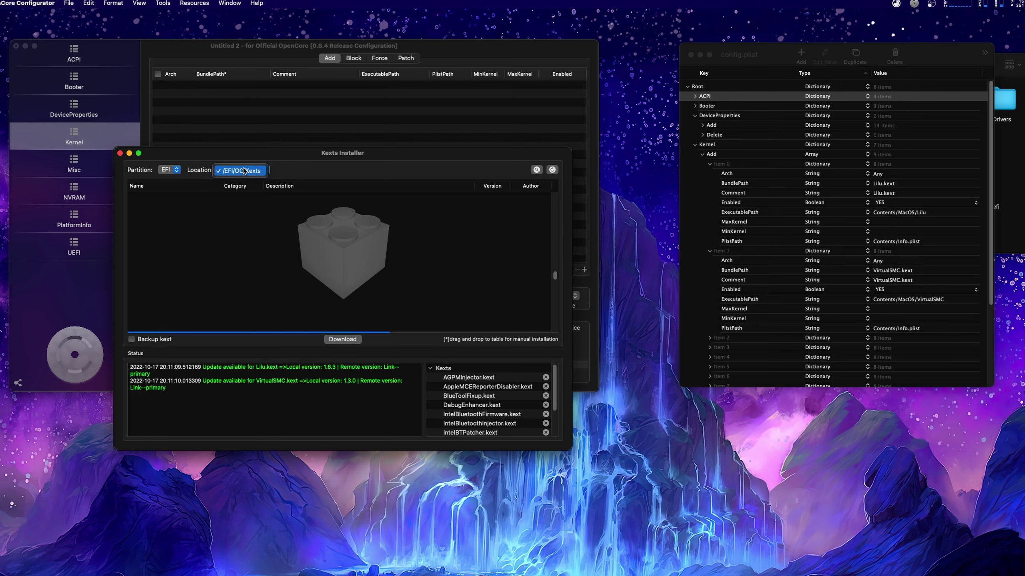
{"action": "left_click", "coordinate": [244, 171]}
{"action": "left_click", "coordinate": [166, 170]}
{"action": "left_click", "coordinate": [339, 166]}
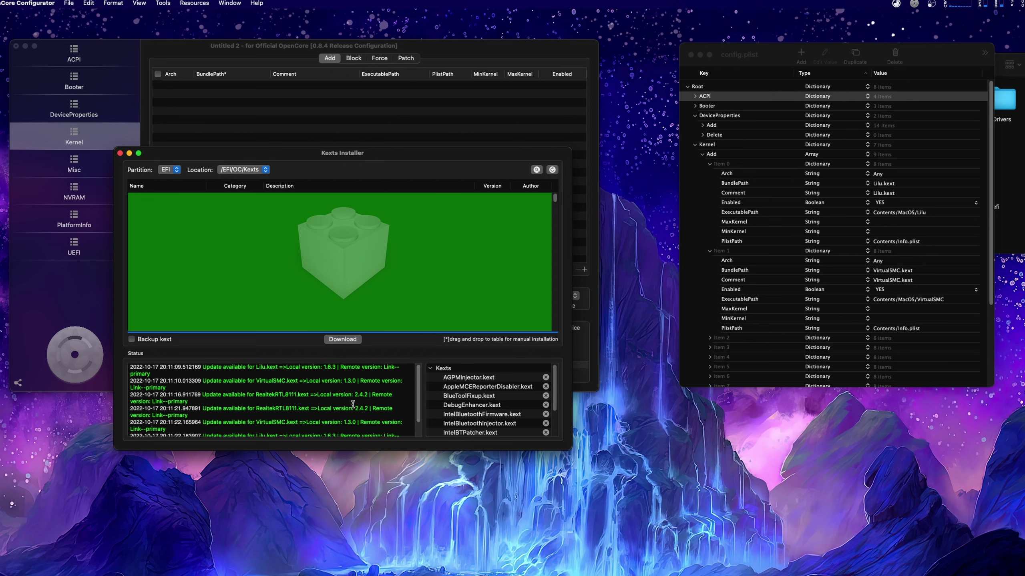
{"action": "left_click", "coordinate": [897, 4]}
{"action": "left_click", "coordinate": [897, 5]}
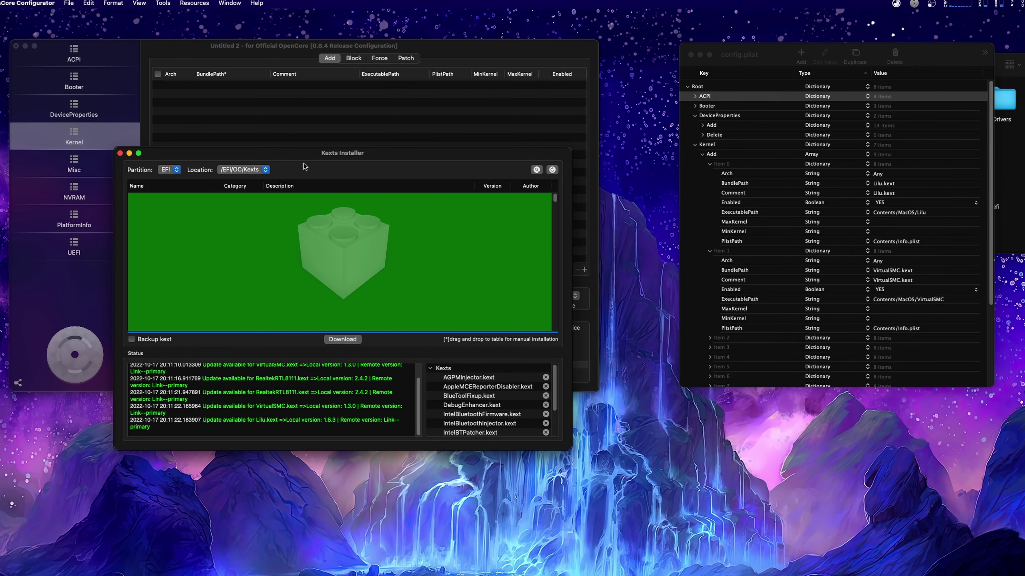
{"action": "left_click", "coordinate": [177, 170]}
{"action": "left_click", "coordinate": [120, 153]}
{"action": "left_click", "coordinate": [120, 153]}
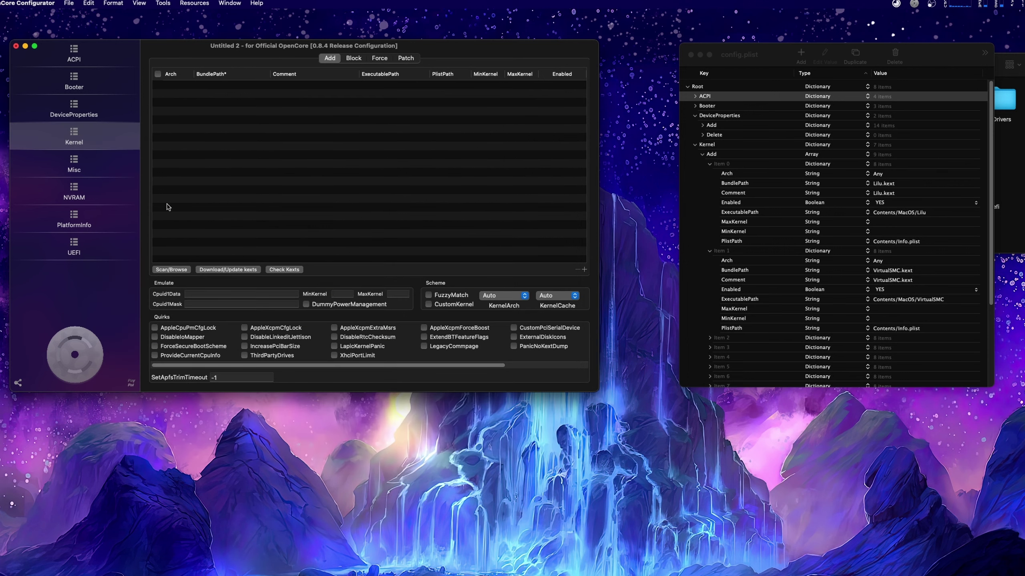
Step: Scan for the OpenCore kexts and add them all, from Lilu.kext through RestrictEvents.kext, to the Kernel Add list
{"action": "left_click", "coordinate": [168, 269]}
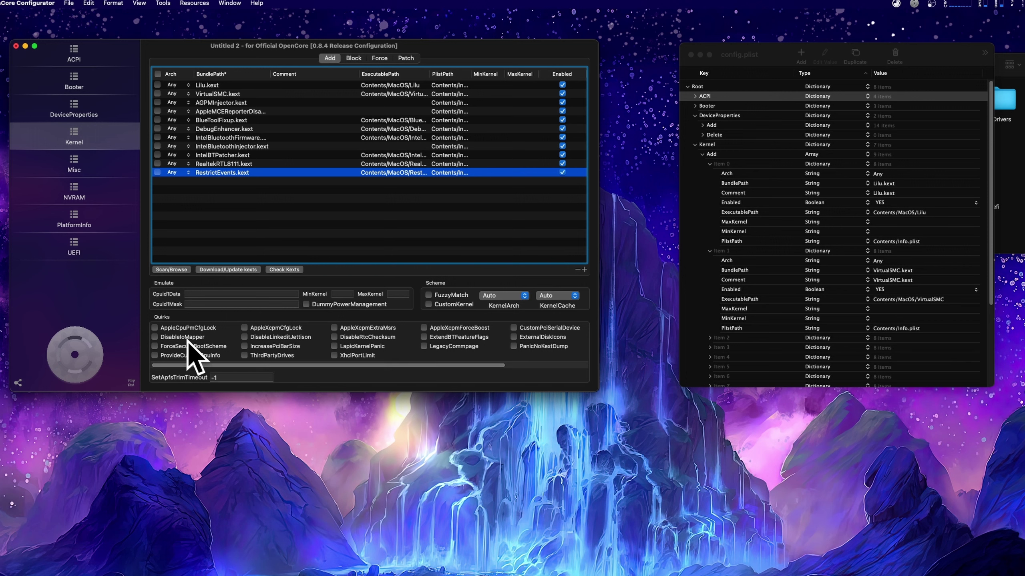
Step: Collapse the Kernel Add array in config.plist and expand the Kernel Quirks to read their values
{"action": "left_click", "coordinate": [713, 169]}
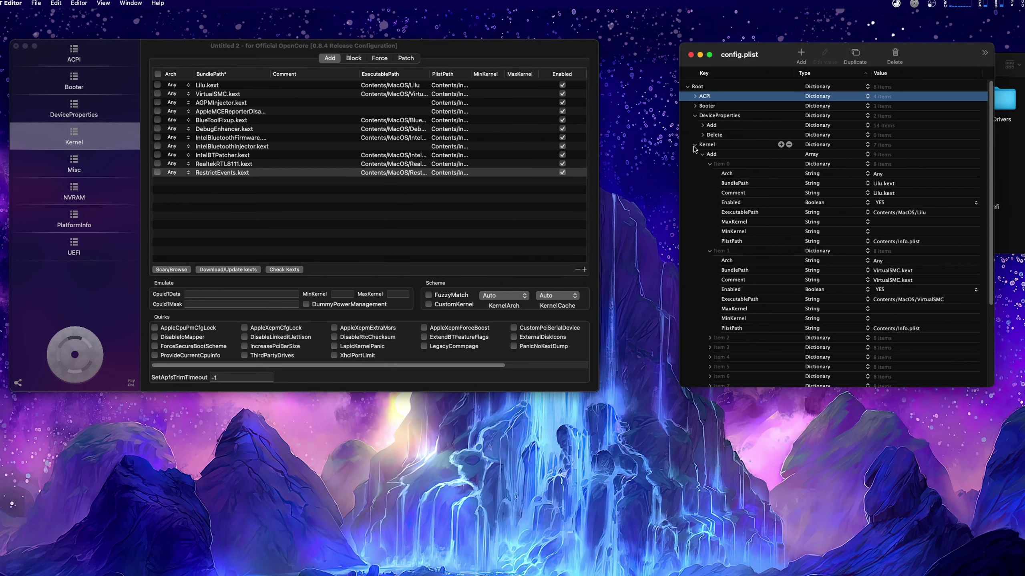
{"action": "left_click", "coordinate": [702, 153]}
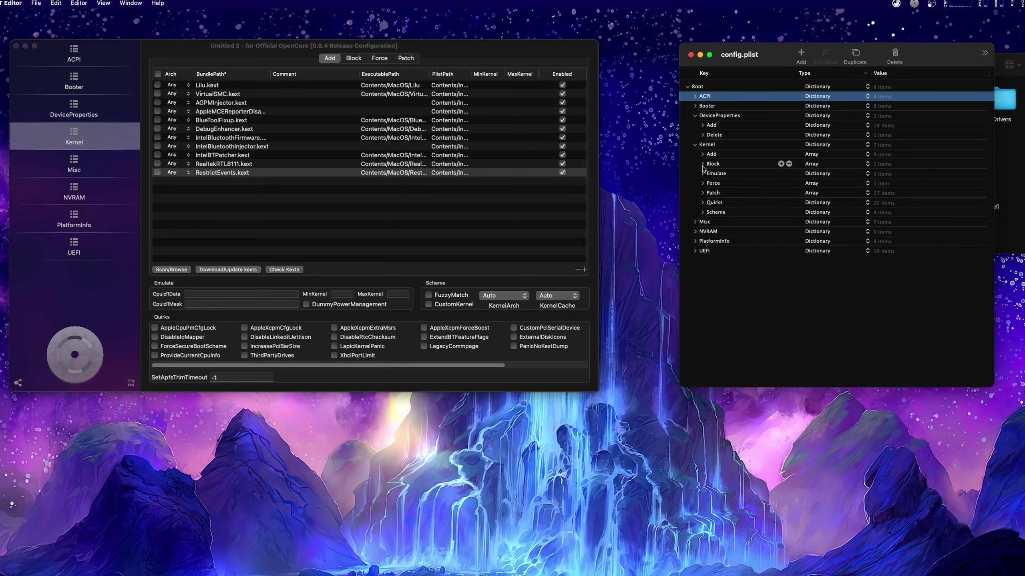
{"action": "left_click", "coordinate": [702, 202]}
{"action": "scroll", "coordinate": [887, 182], "scroll_direction": "down", "scroll_amount": 4}
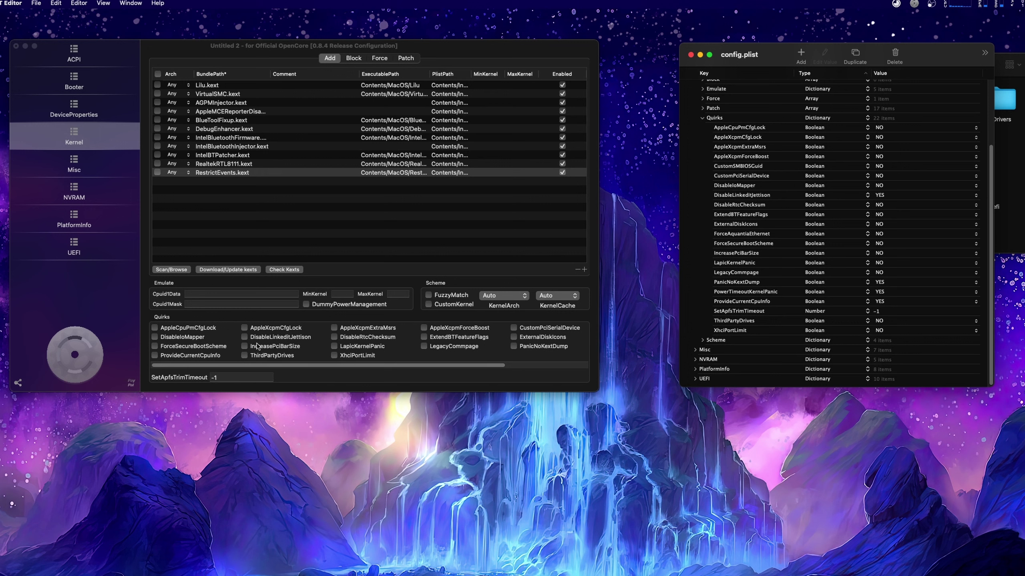
Step: Enable the Kernel quirks DisableLinkeditJettison, PanicNoKextDump, PowerTimeoutKernelPanic and ProvideCurrentCpuInfo to match config.plist
{"action": "left_click", "coordinate": [275, 338]}
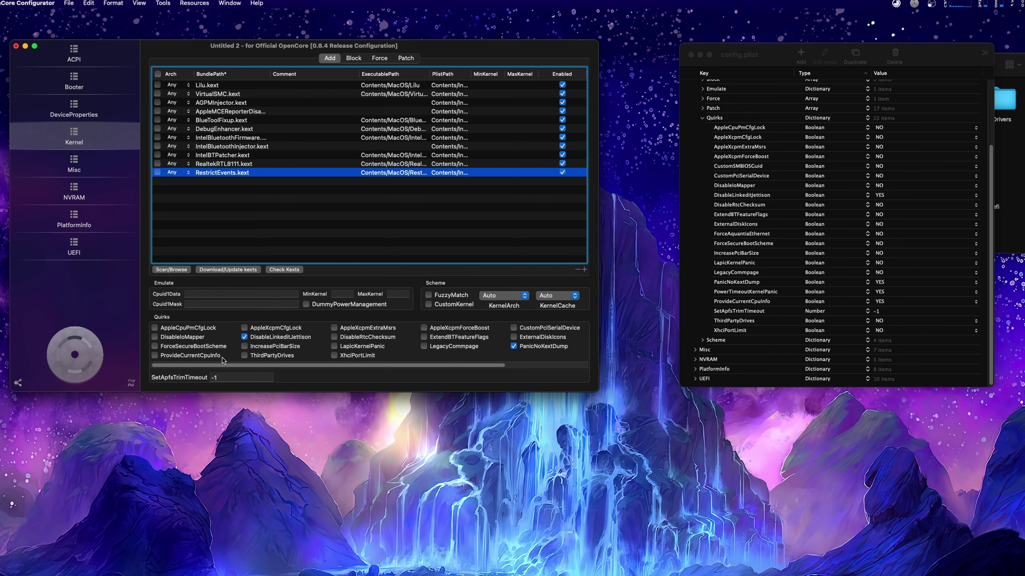
{"action": "left_click_drag", "start_coordinate": [294, 366], "coordinate": [390, 366]}
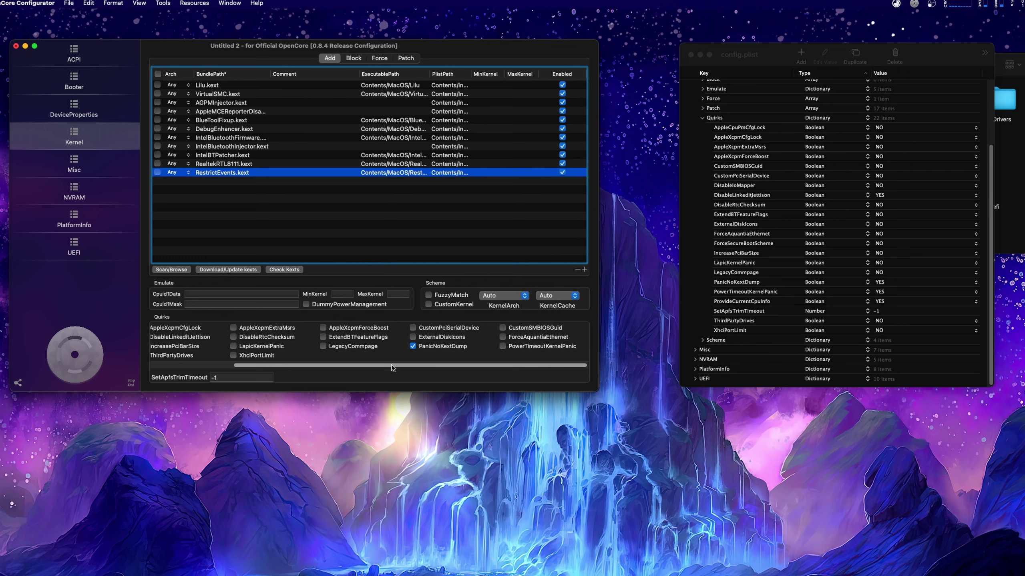
{"action": "left_click_drag", "start_coordinate": [393, 365], "coordinate": [247, 364]}
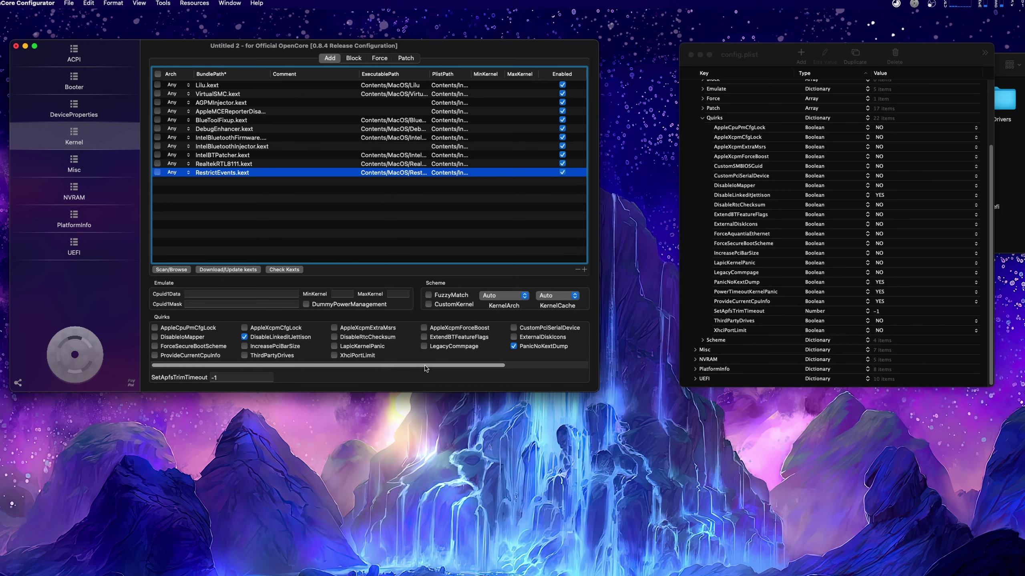
{"action": "left_click_drag", "start_coordinate": [415, 364], "coordinate": [498, 364]}
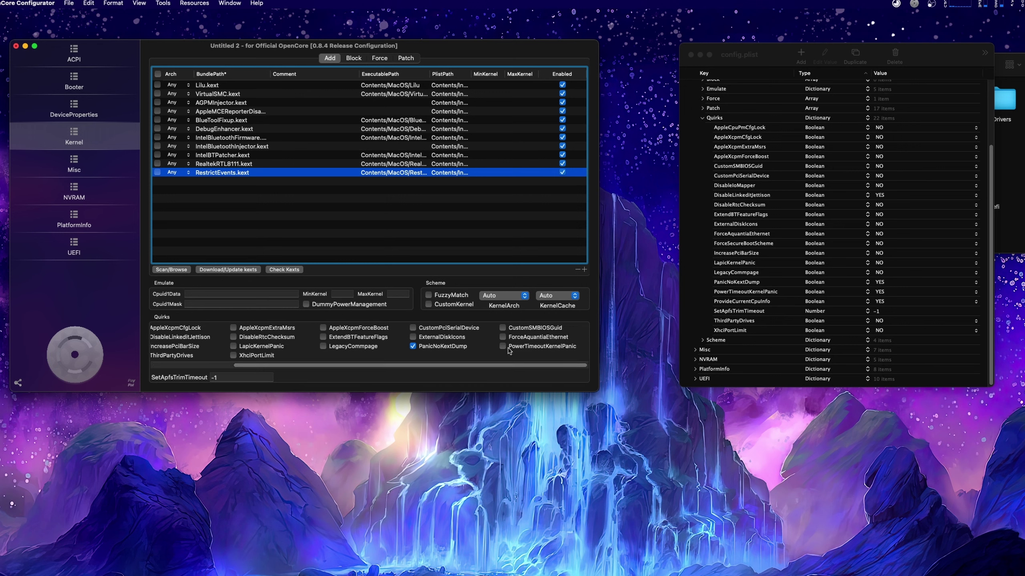
{"action": "left_click", "coordinate": [502, 346]}
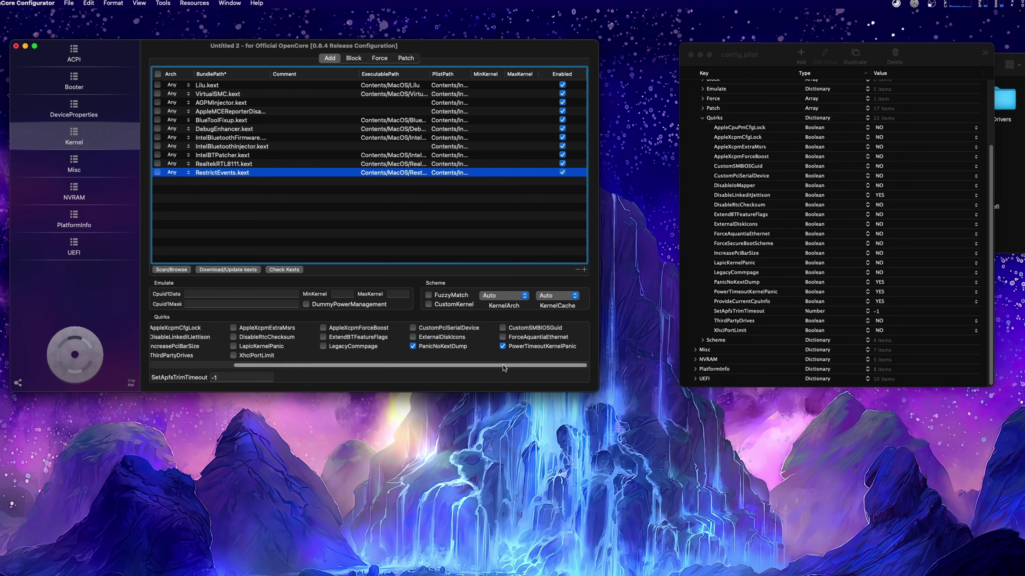
{"action": "left_click_drag", "start_coordinate": [503, 365], "coordinate": [247, 368]}
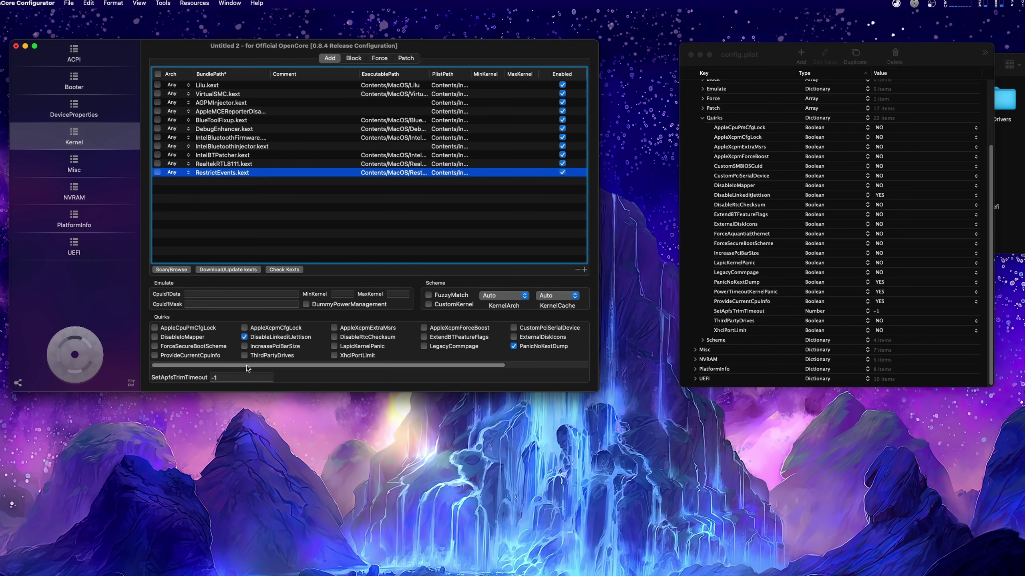
{"action": "left_click", "coordinate": [201, 357]}
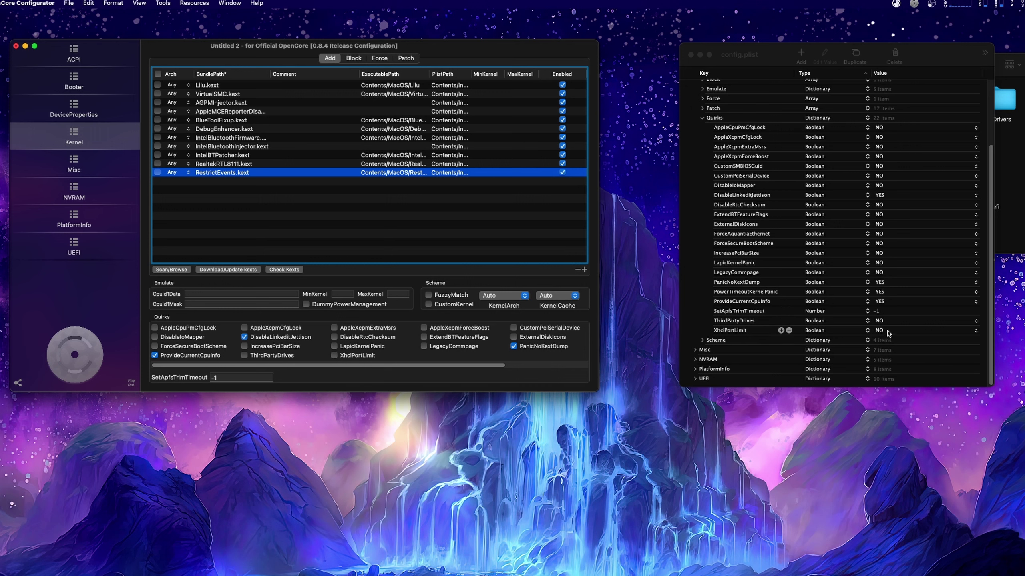
Step: Examine the Kernel Scheme settings in config.plist and collapse them again
{"action": "left_click", "coordinate": [703, 340]}
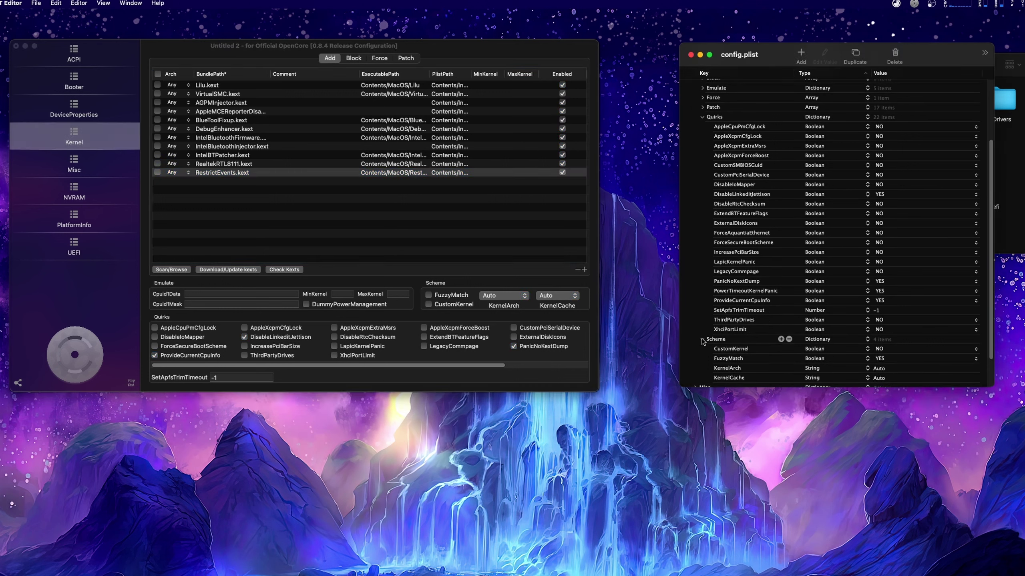
{"action": "scroll", "coordinate": [745, 354], "scroll_direction": "down", "scroll_amount": 2}
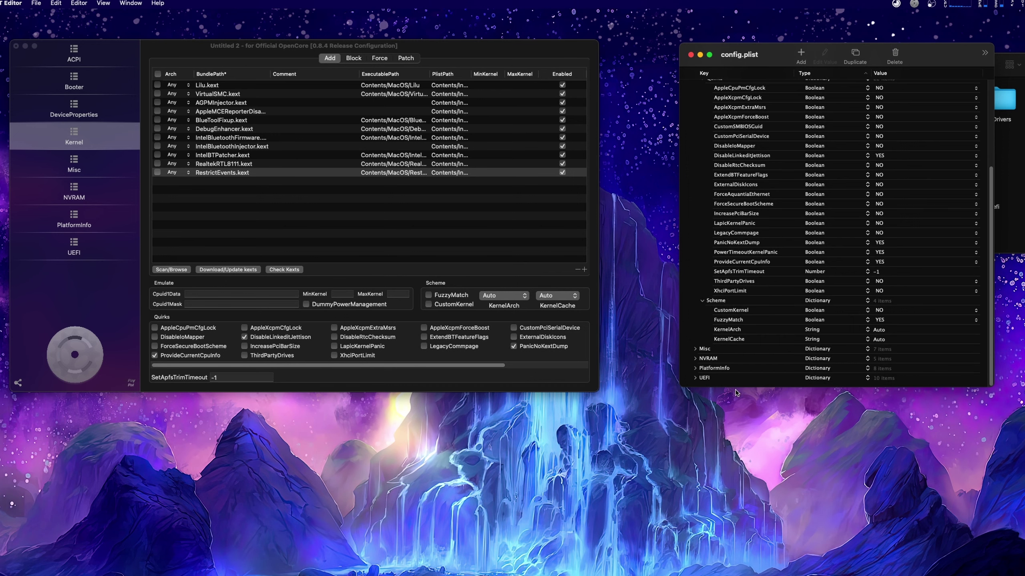
{"action": "left_click", "coordinate": [702, 301]}
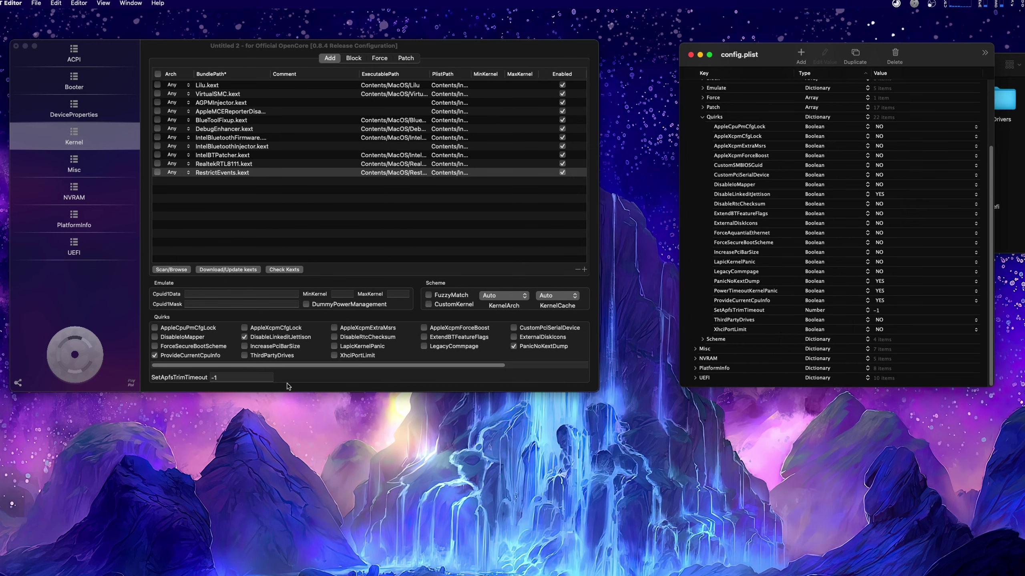
Step: Show the Kernel section's Block list and expand the Emulate settings in config.plist with Quirks collapsed
{"action": "left_click", "coordinate": [353, 59]}
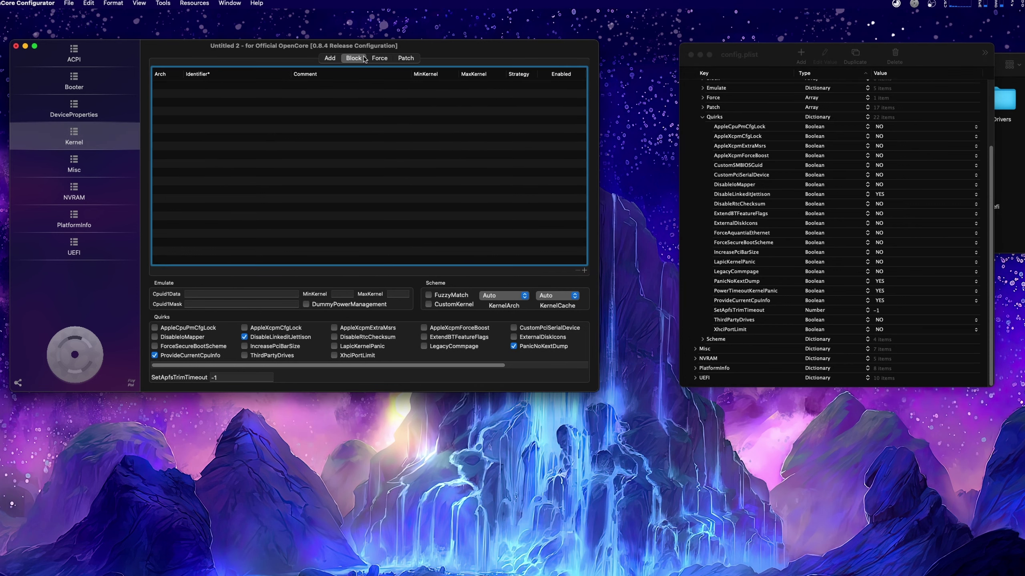
{"action": "left_click", "coordinate": [702, 117]}
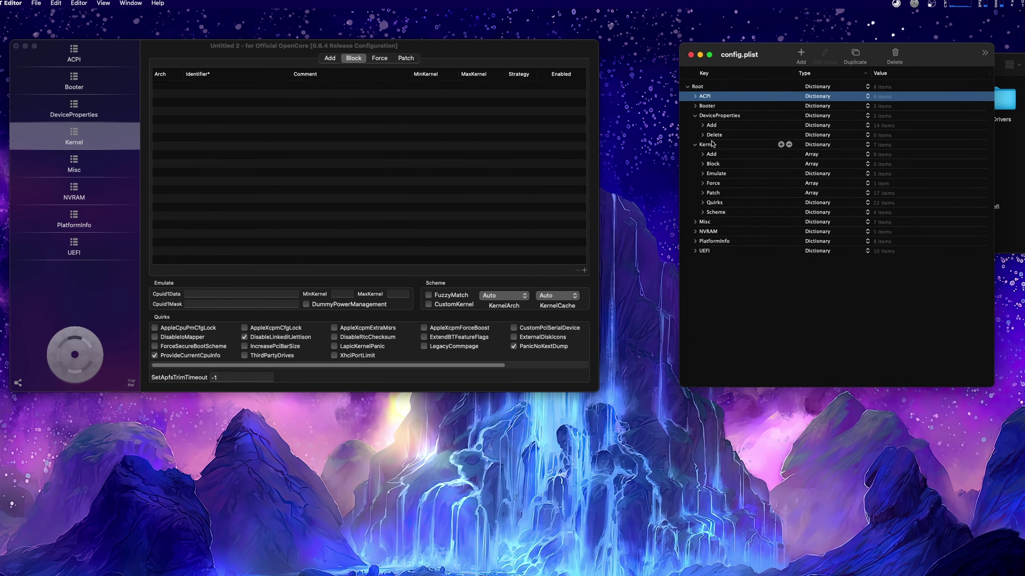
{"action": "left_click", "coordinate": [702, 174]}
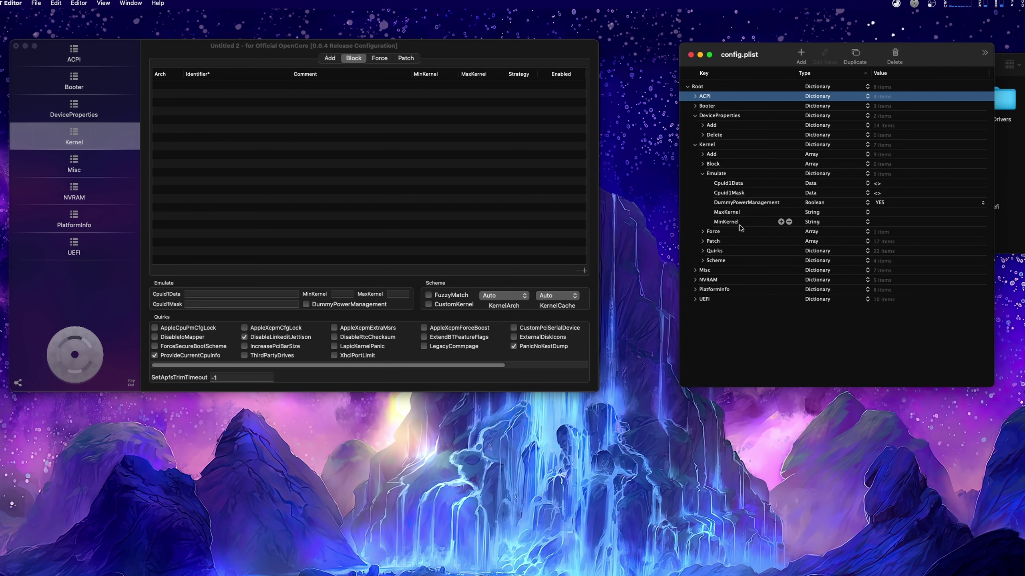
Step: Show the Kernel section's Patch list and add the AMD Ryzen series Kernel patches from the database
{"action": "left_click", "coordinate": [386, 61]}
{"action": "left_click", "coordinate": [405, 58]}
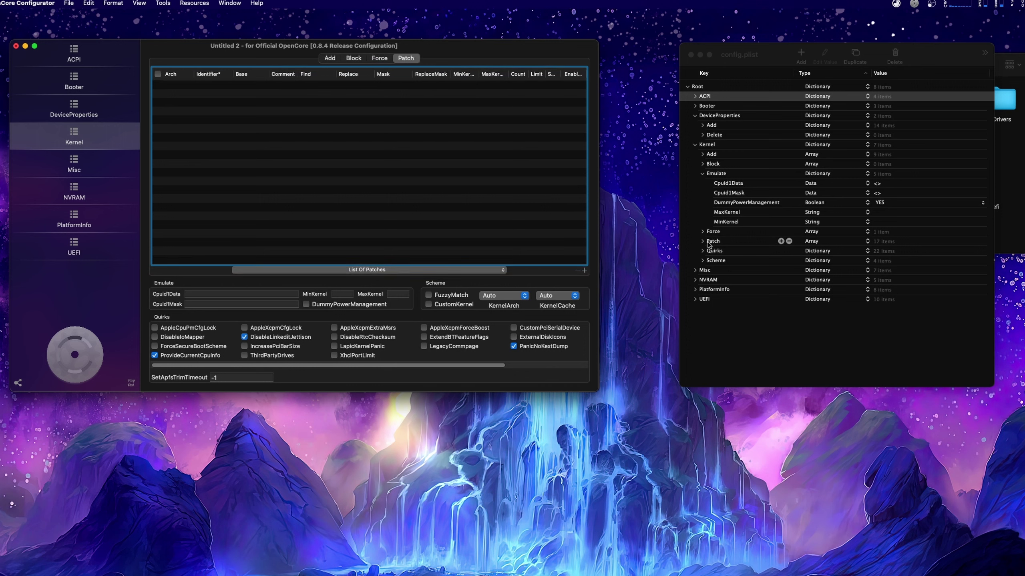
{"action": "left_click_drag", "start_coordinate": [712, 245], "coordinate": [442, 190]}
{"action": "right_click", "coordinate": [712, 238]}
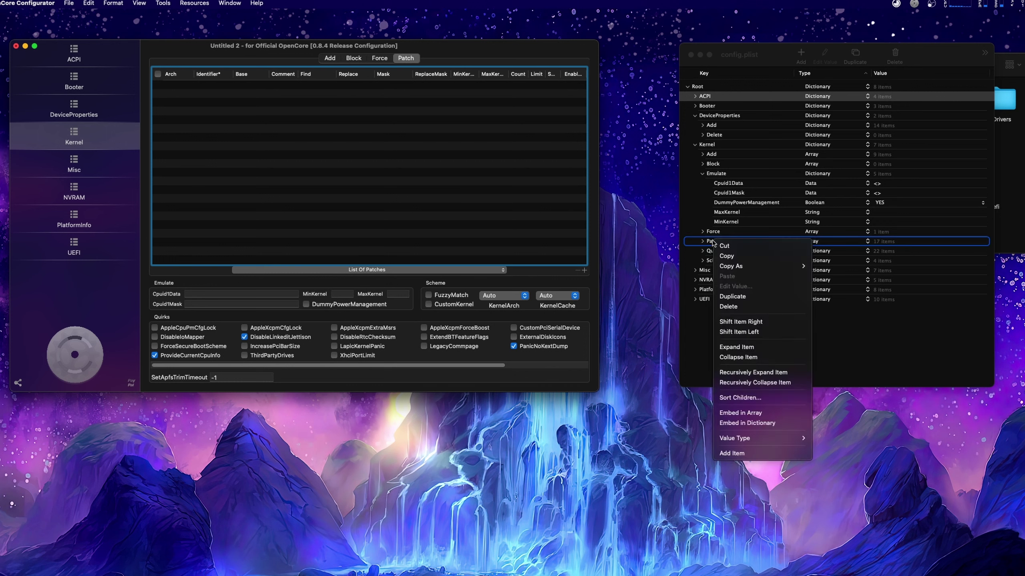
{"action": "right_click", "coordinate": [299, 190]}
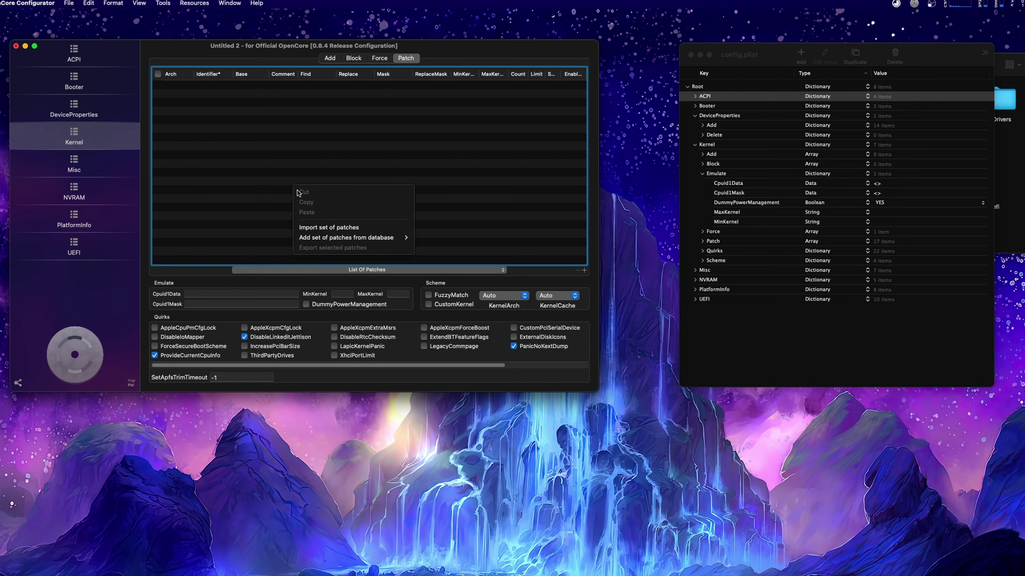
{"action": "right_click", "coordinate": [281, 212]}
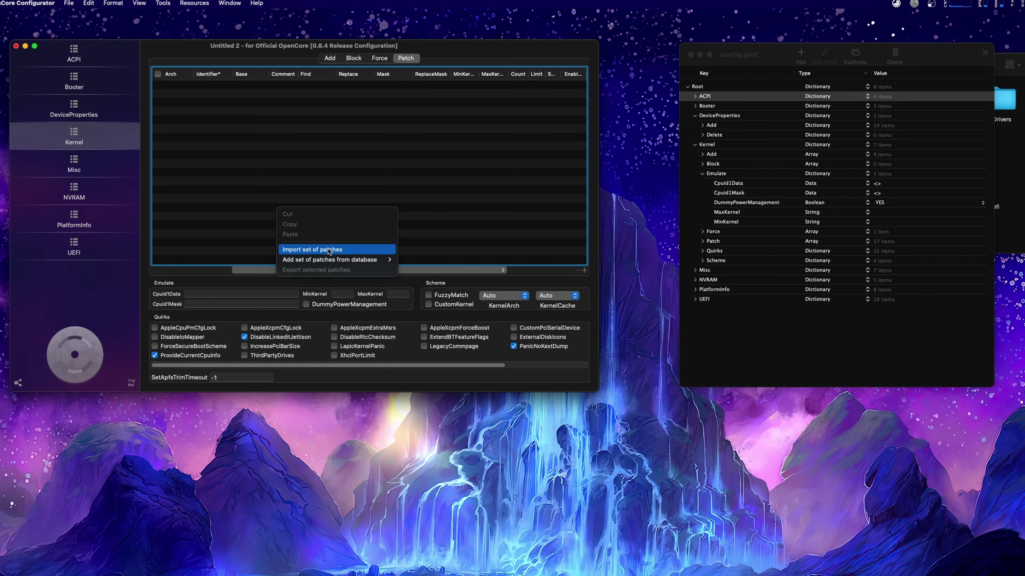
{"action": "mouse_move", "coordinate": [337, 259]}
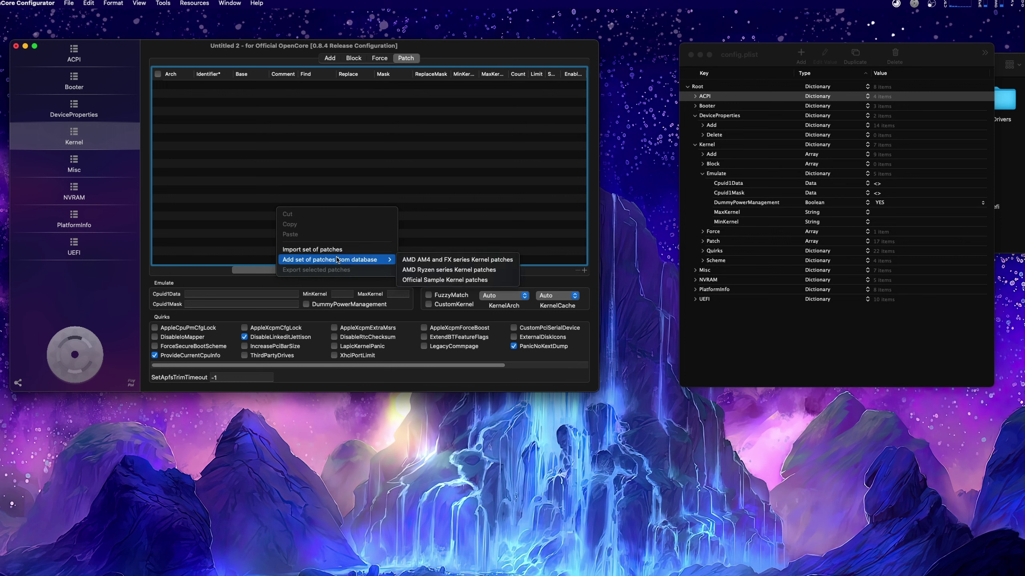
{"action": "left_click", "coordinate": [470, 273]}
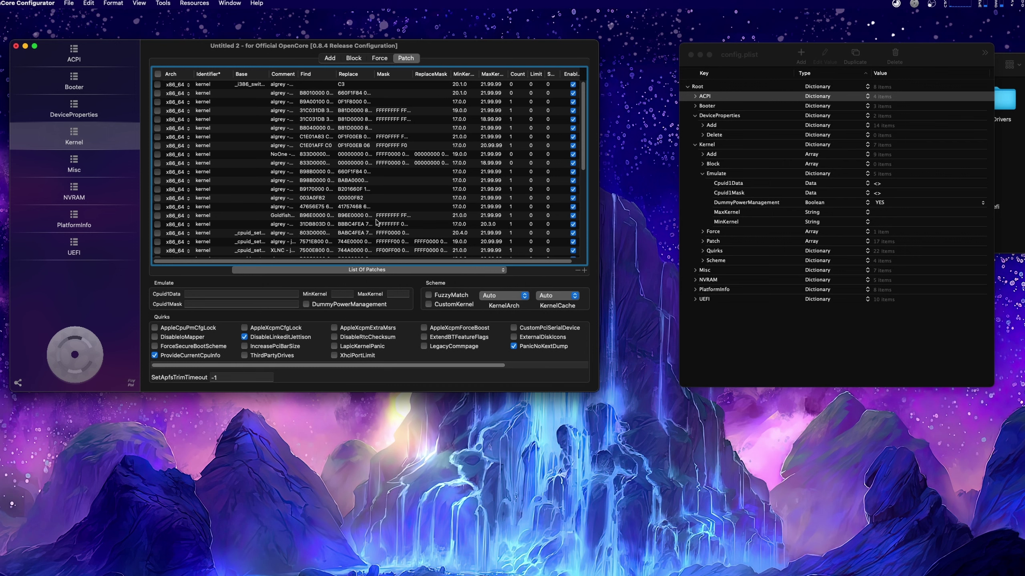
Step: Look through the added kernel patches and widen the Find column to read the full values
{"action": "scroll", "coordinate": [356, 218], "scroll_direction": "down", "scroll_amount": 5}
{"action": "scroll", "coordinate": [356, 218], "scroll_direction": "down", "scroll_amount": 2}
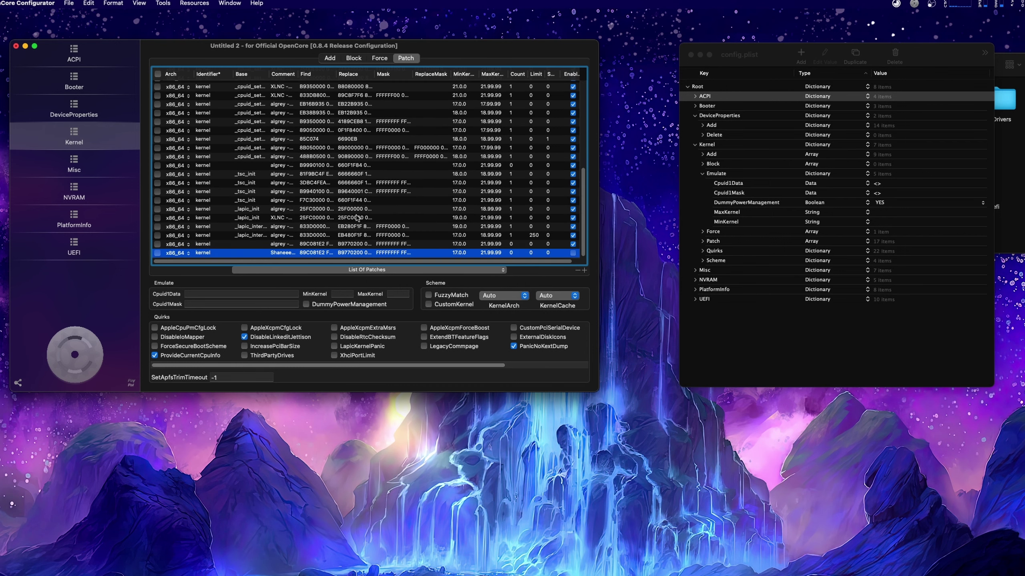
{"action": "scroll", "coordinate": [357, 218], "scroll_direction": "up", "scroll_amount": 8}
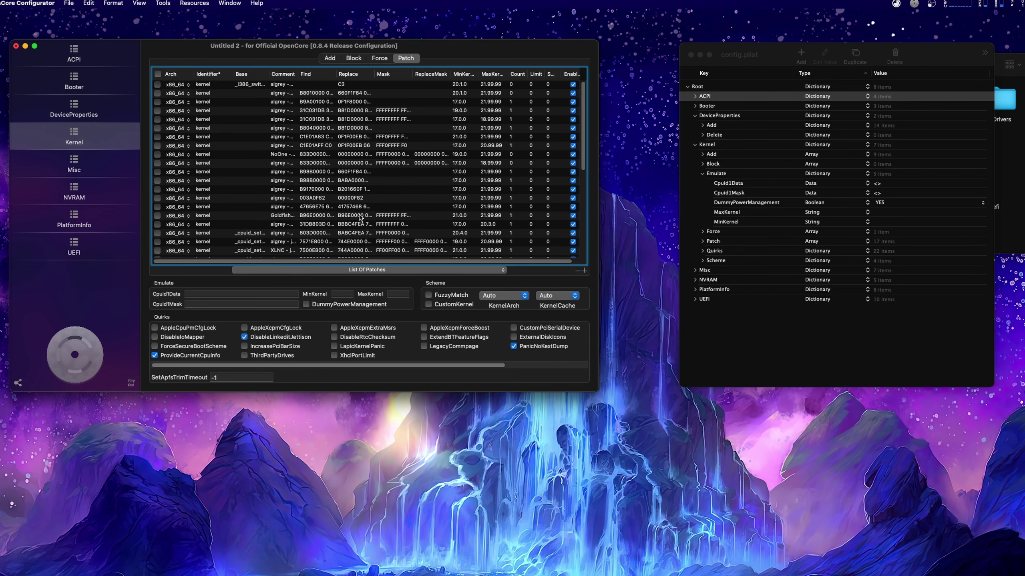
{"action": "left_click_drag", "start_coordinate": [337, 74], "coordinate": [469, 92]}
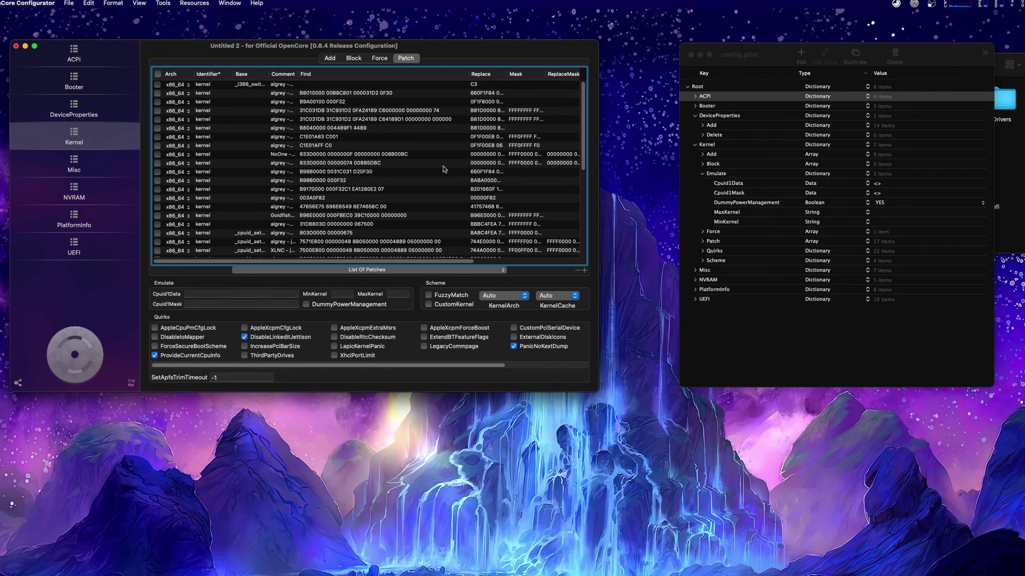
Step: Delete the last patch in the Kernel Patch list and undo the deletion
{"action": "scroll", "coordinate": [443, 166], "scroll_direction": "down", "scroll_amount": 10}
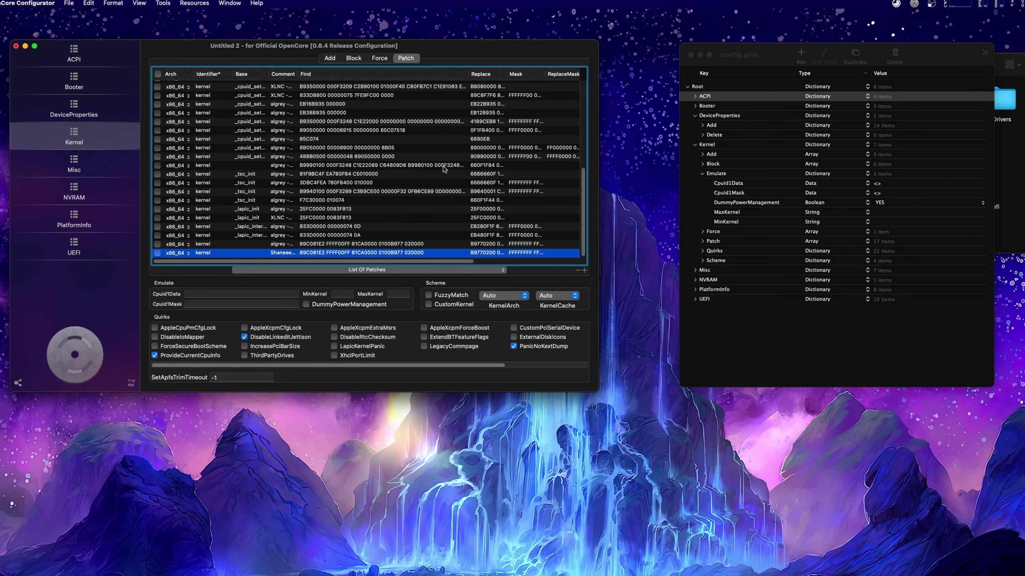
{"action": "key", "text": "Delete"}
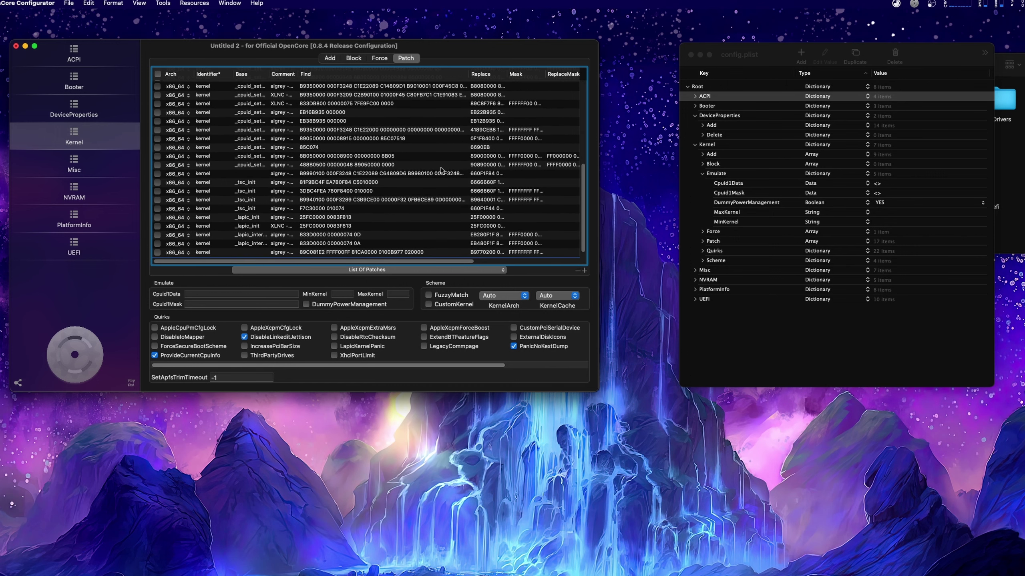
{"action": "key", "text": "super+z"}
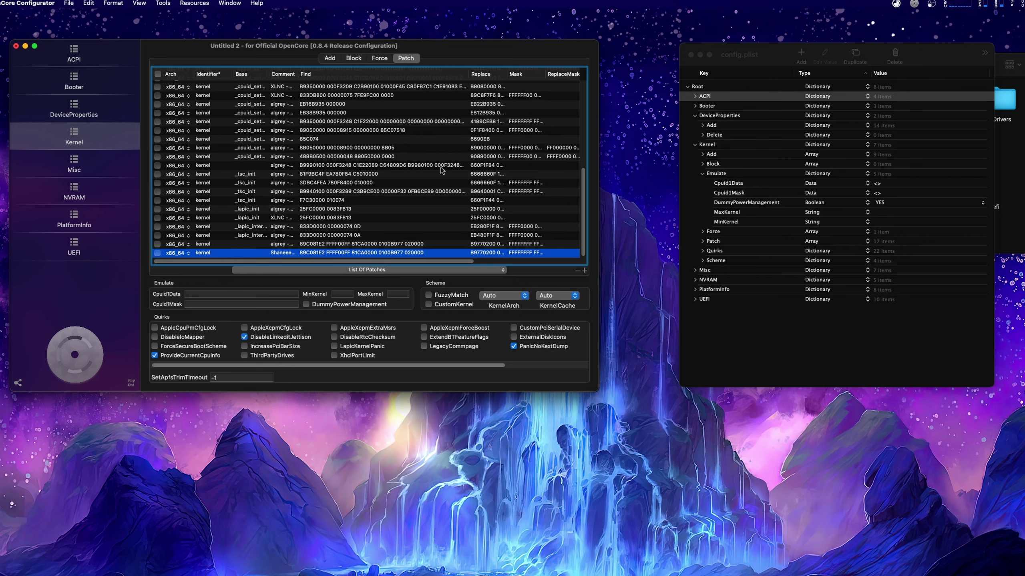
{"action": "scroll", "coordinate": [442, 171], "scroll_direction": "up", "scroll_amount": 5}
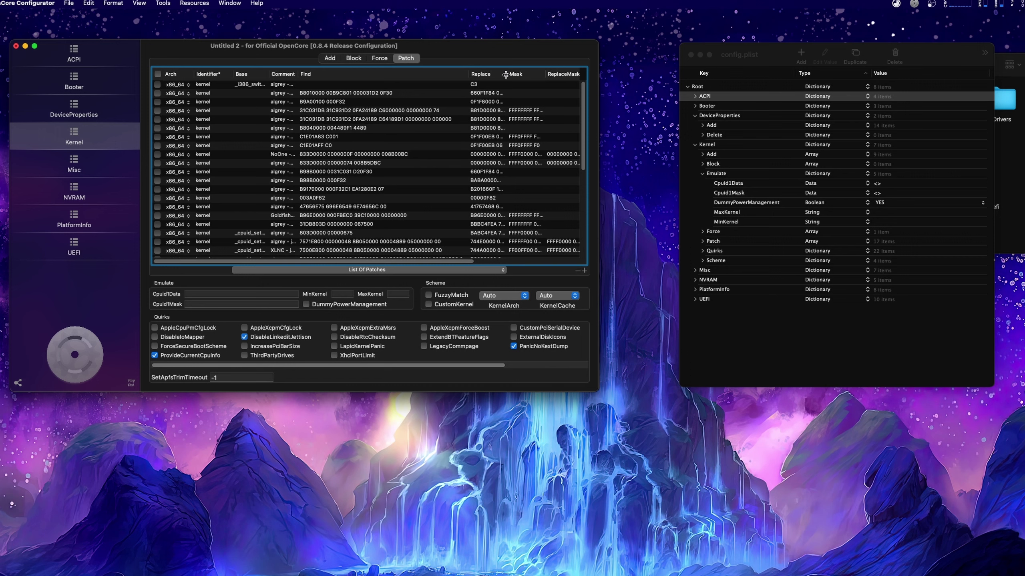
Step: Examine the patches' kernel version, Count, Limit and Enabled columns, and the predefined List Of Patches without choosing one
{"action": "left_click_drag", "start_coordinate": [421, 263], "coordinate": [523, 259]}
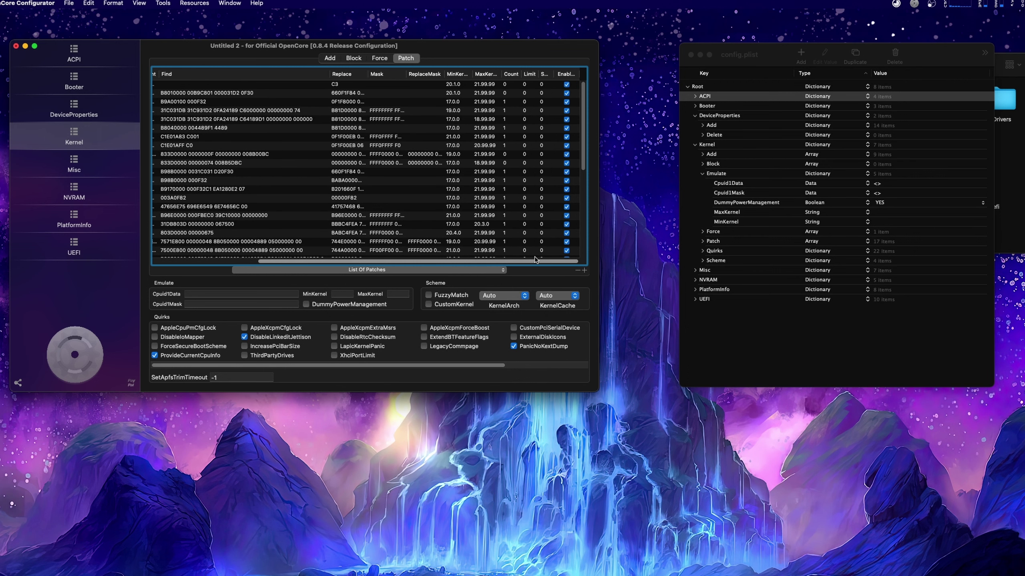
{"action": "scroll", "coordinate": [476, 209], "scroll_direction": "down", "scroll_amount": 5}
{"action": "scroll", "coordinate": [476, 210], "scroll_direction": "up", "scroll_amount": 5}
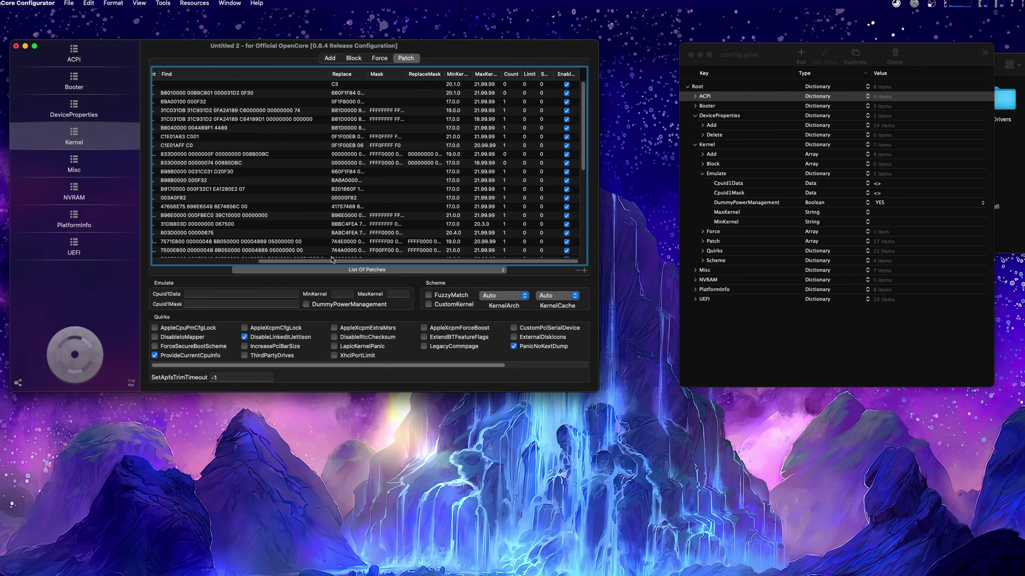
{"action": "left_click", "coordinate": [354, 271]}
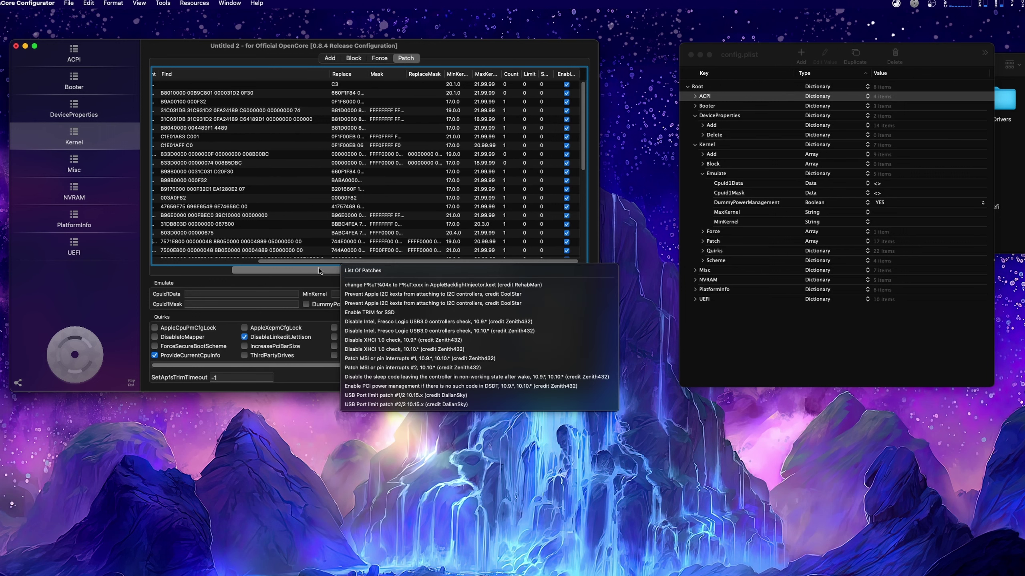
{"action": "left_click", "coordinate": [295, 268]}
Step: Delete the kernel patch whose Find value starts with 47656E75
{"action": "right_click", "coordinate": [245, 225]}
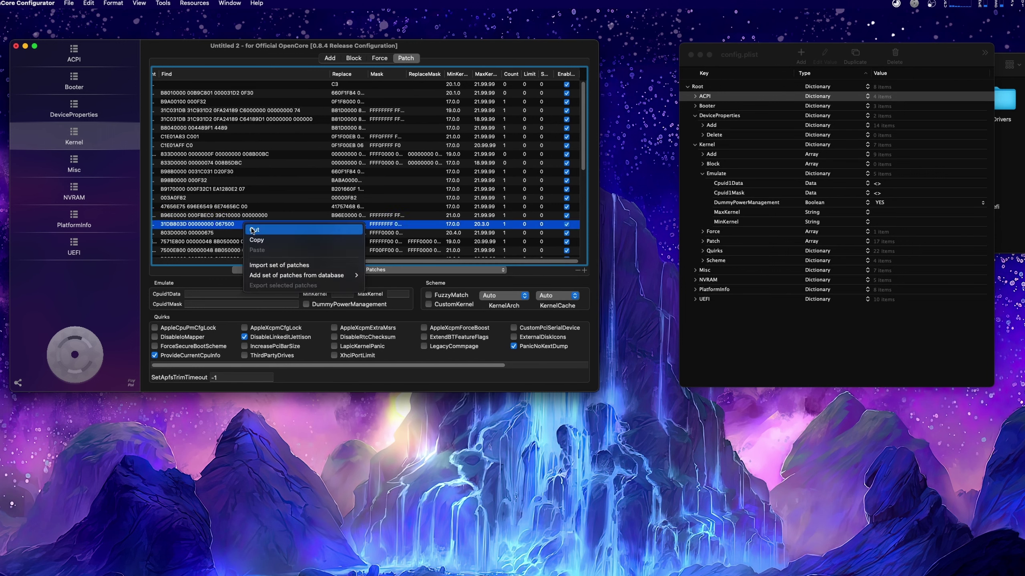
{"action": "left_click", "coordinate": [230, 220]}
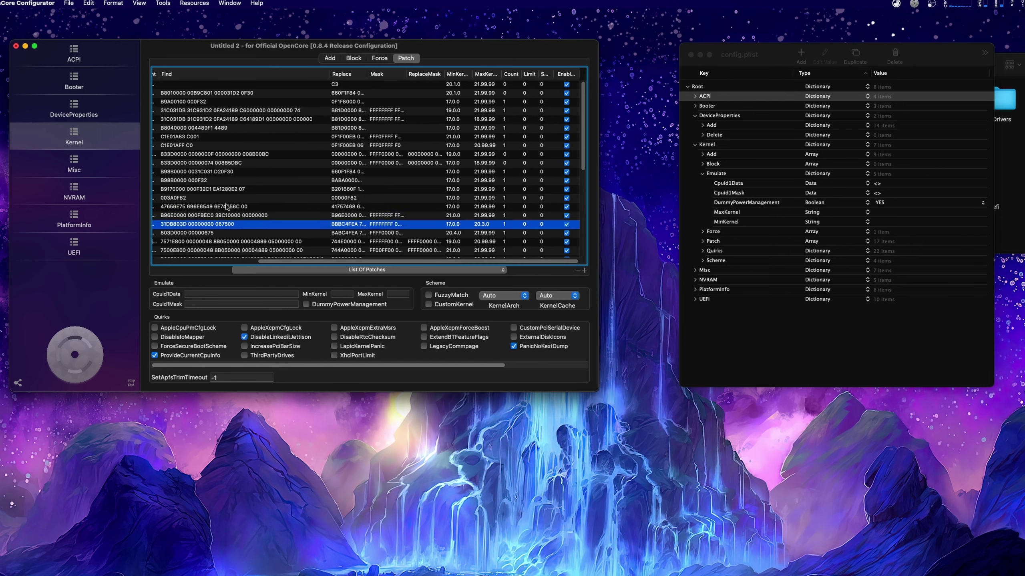
{"action": "left_click", "coordinate": [226, 207]}
{"action": "key", "text": "BackSpace"}
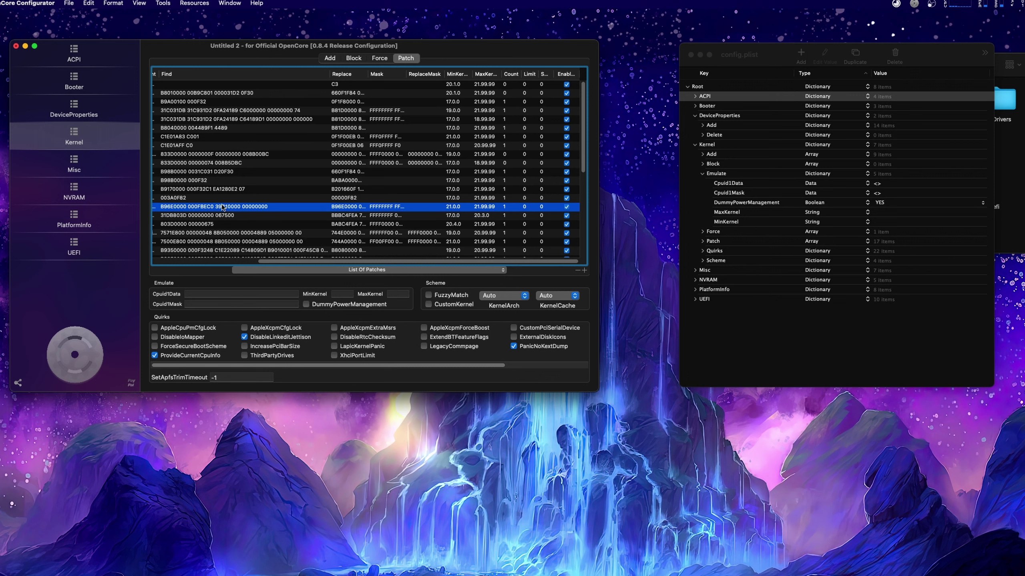
Step: Move the kernel patch with Find value 003A0F82 up the list, and delete every AMD Ryzen patch until the Kernel Patch list is empty
{"action": "left_click_drag", "start_coordinate": [224, 199], "coordinate": [224, 166]}
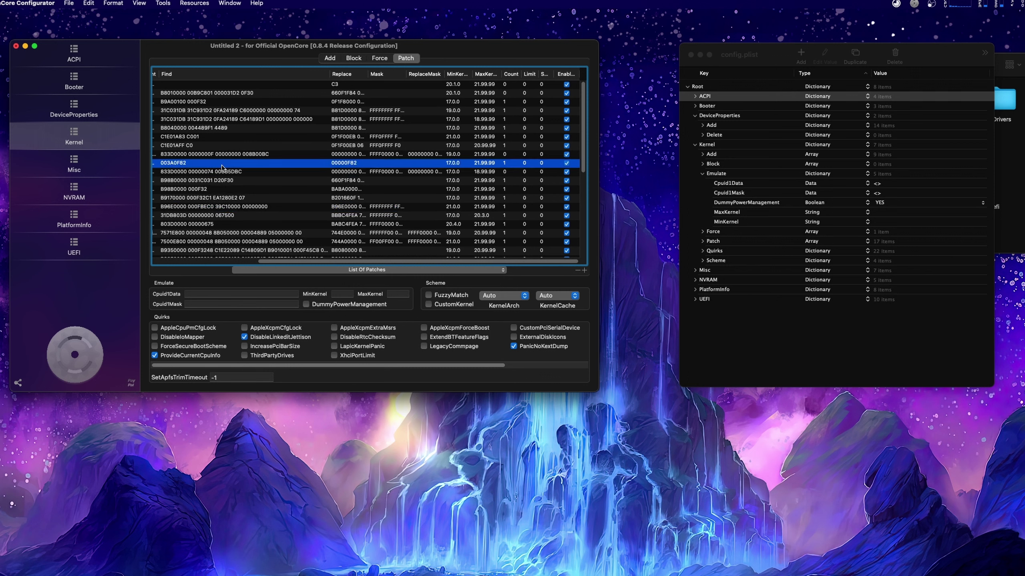
{"action": "right_click", "coordinate": [200, 94]}
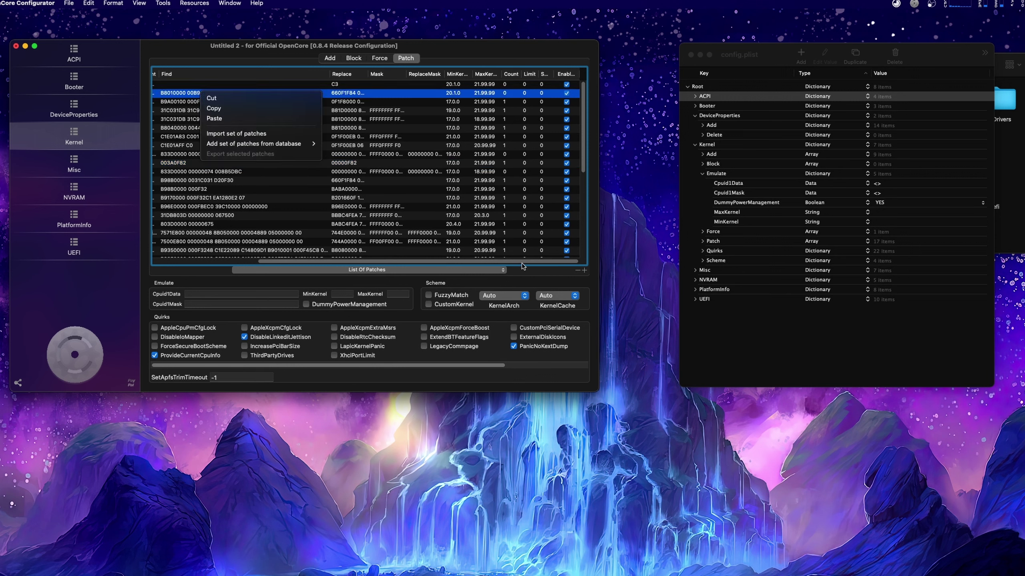
{"action": "left_click", "coordinate": [573, 277]}
{"action": "left_click", "coordinate": [577, 270]}
{"action": "left_click", "coordinate": [577, 271]}
{"action": "left_click", "coordinate": [577, 270]}
{"action": "left_click", "coordinate": [578, 270]}
{"action": "left_click", "coordinate": [577, 271]}
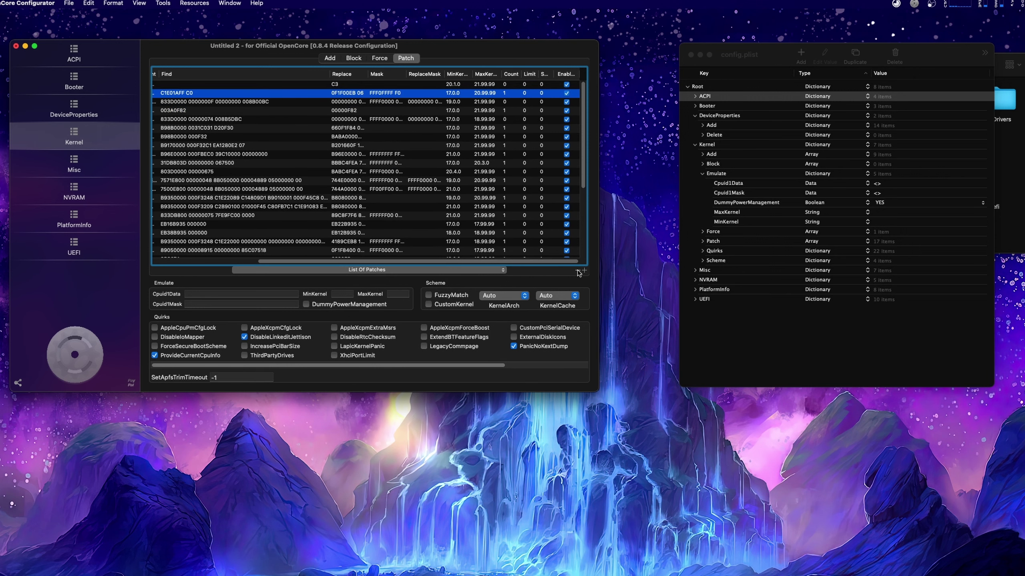
{"action": "left_click", "coordinate": [577, 271]}
{"action": "left_click", "coordinate": [577, 270]}
{"action": "left_click", "coordinate": [577, 271]}
{"action": "left_click", "coordinate": [577, 271]}
{"action": "left_click", "coordinate": [577, 270]}
{"action": "left_click", "coordinate": [578, 271]}
{"action": "left_click", "coordinate": [577, 271]}
{"action": "left_click", "coordinate": [577, 270]}
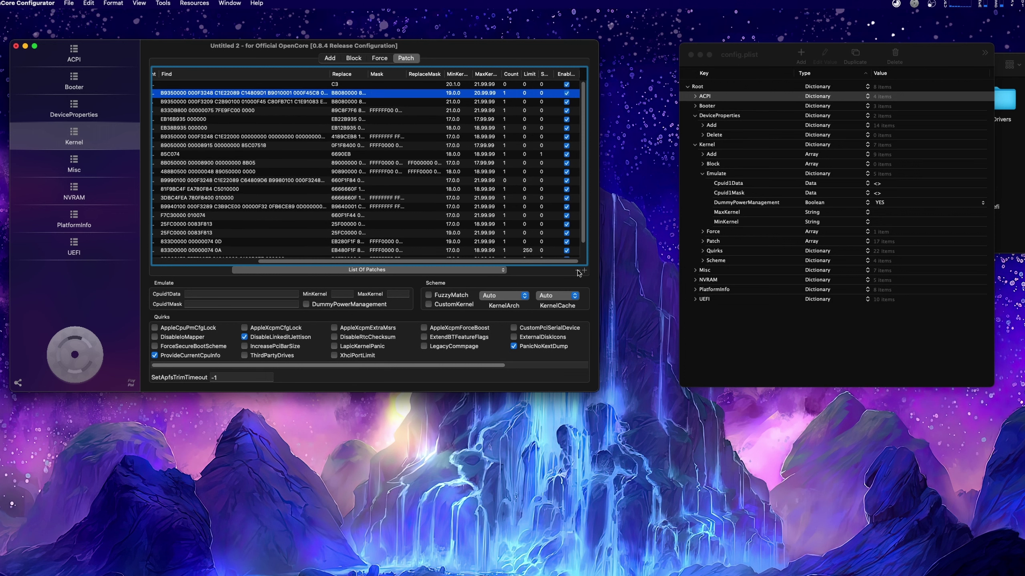
{"action": "left_click", "coordinate": [577, 270]}
{"action": "left_click", "coordinate": [577, 271]}
{"action": "left_click", "coordinate": [577, 271]}
{"action": "left_click", "coordinate": [577, 270]}
{"action": "left_click", "coordinate": [577, 270]}
{"action": "left_click", "coordinate": [577, 271]}
{"action": "left_click", "coordinate": [577, 270]}
{"action": "left_click", "coordinate": [577, 271]}
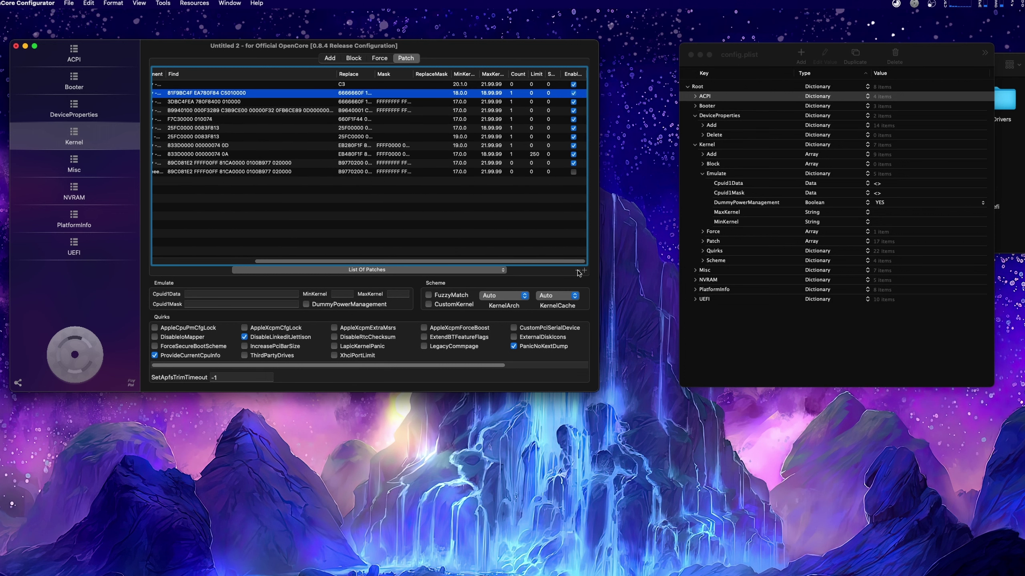
{"action": "left_click", "coordinate": [577, 270]}
{"action": "left_click", "coordinate": [577, 271]}
{"action": "left_click", "coordinate": [577, 271]}
{"action": "left_click", "coordinate": [577, 271]}
{"action": "left_click", "coordinate": [577, 270]}
{"action": "left_click", "coordinate": [577, 270]}
{"action": "left_click", "coordinate": [578, 271]}
{"action": "left_click", "coordinate": [577, 271]}
{"action": "left_click", "coordinate": [577, 270]}
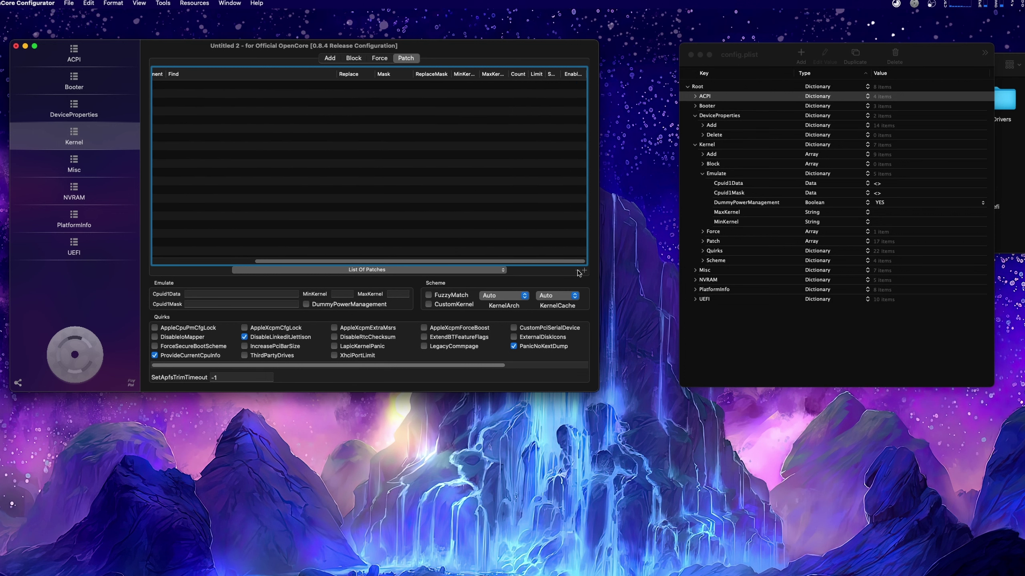
Step: Add the AMD AM4 and FX series kernel patches from the patch database and view the list from its start
{"action": "right_click", "coordinate": [338, 152]}
{"action": "mouse_move", "coordinate": [403, 203]}
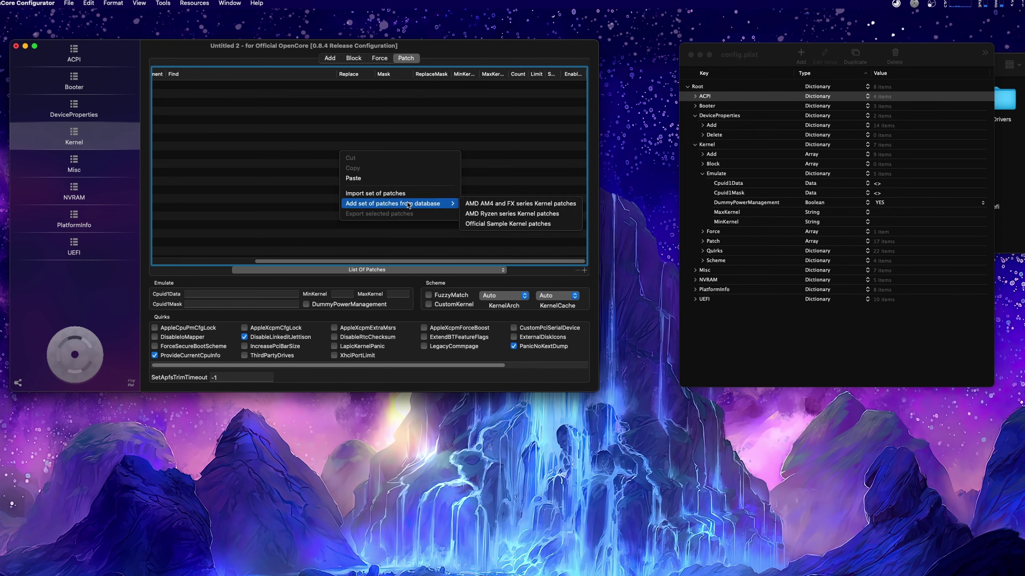
{"action": "left_click", "coordinate": [470, 205]}
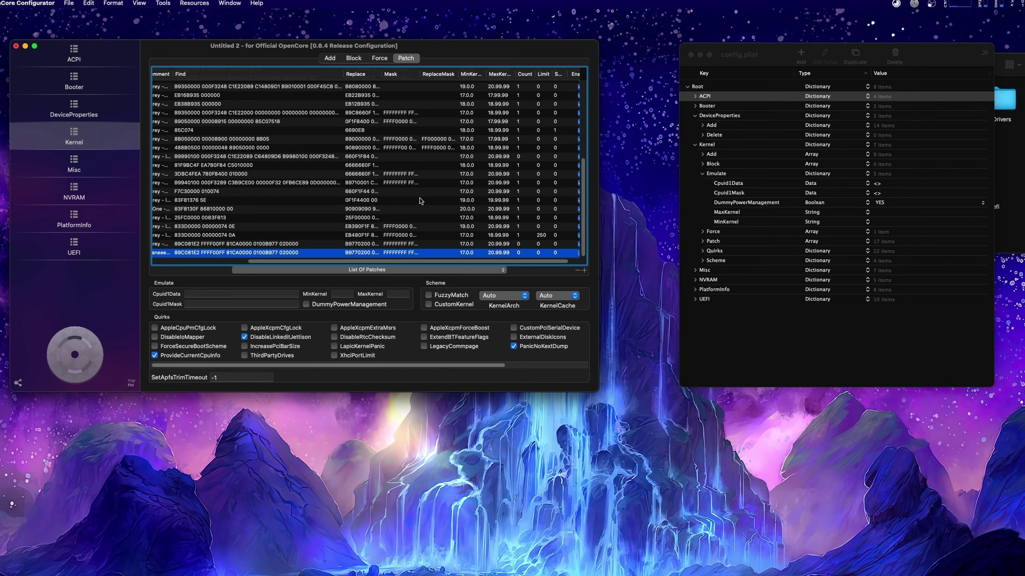
{"action": "scroll", "coordinate": [421, 200], "scroll_direction": "up", "scroll_amount": 5}
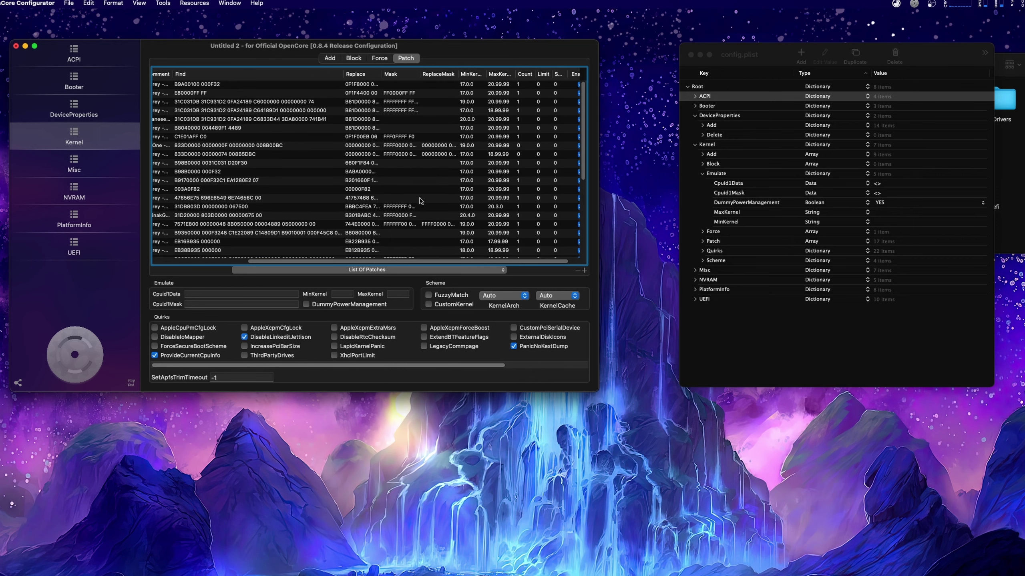
Step: Delete all the AMD AM4 and FX series patches from the Kernel Patch list, starting with the first one
{"action": "left_click", "coordinate": [195, 85]}
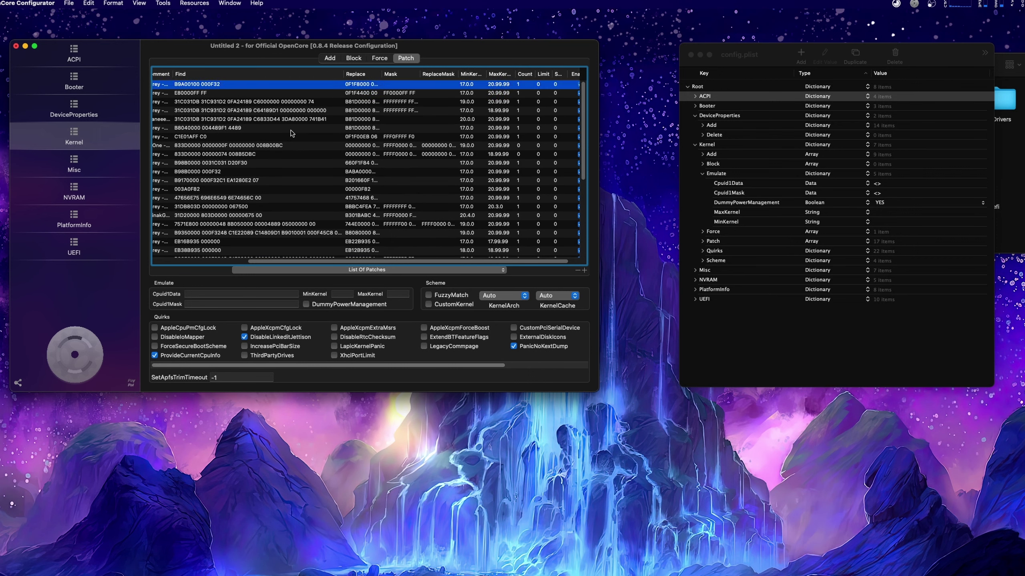
{"action": "left_click", "coordinate": [578, 271]}
{"action": "left_click", "coordinate": [578, 272]}
{"action": "left_click", "coordinate": [578, 271]}
{"action": "left_click", "coordinate": [578, 272]}
{"action": "left_click", "coordinate": [578, 271]}
{"action": "left_click", "coordinate": [578, 272]}
{"action": "left_click", "coordinate": [578, 272]}
{"action": "left_click", "coordinate": [578, 272]}
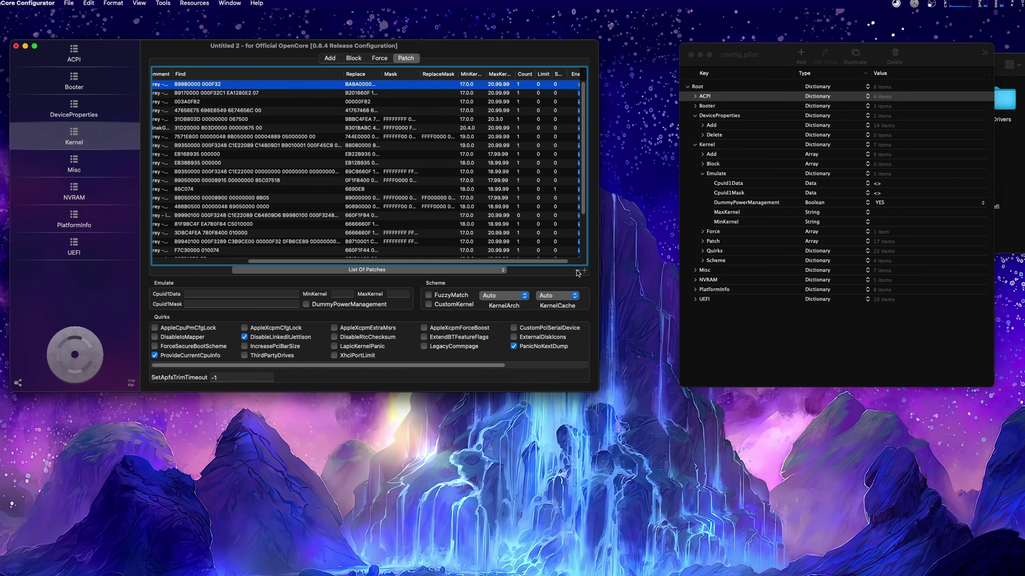
{"action": "left_click", "coordinate": [577, 271]}
{"action": "left_click", "coordinate": [578, 272]}
{"action": "left_click", "coordinate": [578, 272]}
{"action": "left_click", "coordinate": [578, 272]}
{"action": "left_click", "coordinate": [578, 272]}
{"action": "left_click", "coordinate": [578, 271]}
{"action": "left_click", "coordinate": [578, 272]}
{"action": "left_click", "coordinate": [578, 272]}
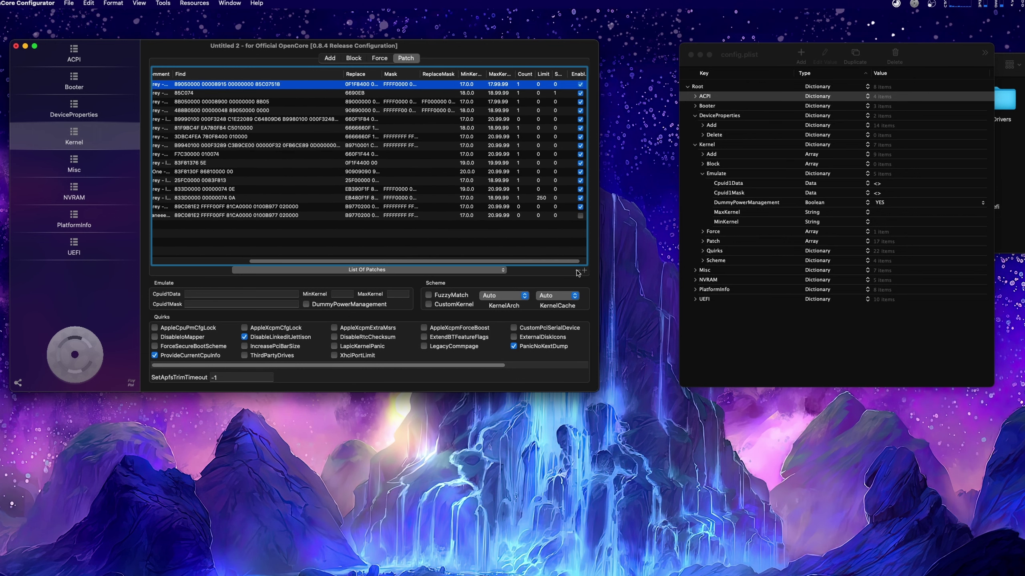
{"action": "left_click", "coordinate": [578, 272]}
{"action": "left_click", "coordinate": [578, 272]}
{"action": "left_click", "coordinate": [577, 272]}
{"action": "left_click", "coordinate": [577, 271]}
{"action": "left_click", "coordinate": [578, 272]}
{"action": "left_click", "coordinate": [577, 272]}
{"action": "left_click", "coordinate": [578, 271]}
{"action": "left_click", "coordinate": [577, 272]}
{"action": "left_click", "coordinate": [578, 272]}
{"action": "left_click", "coordinate": [577, 272]}
{"action": "left_click", "coordinate": [578, 272]}
{"action": "left_click", "coordinate": [577, 272]}
{"action": "left_click", "coordinate": [578, 272]}
{"action": "left_click", "coordinate": [578, 272]}
Step: Add the AMD Ryzen series kernel patches from the patch database to the empty Kernel Patch list
{"action": "right_click", "coordinate": [249, 100]}
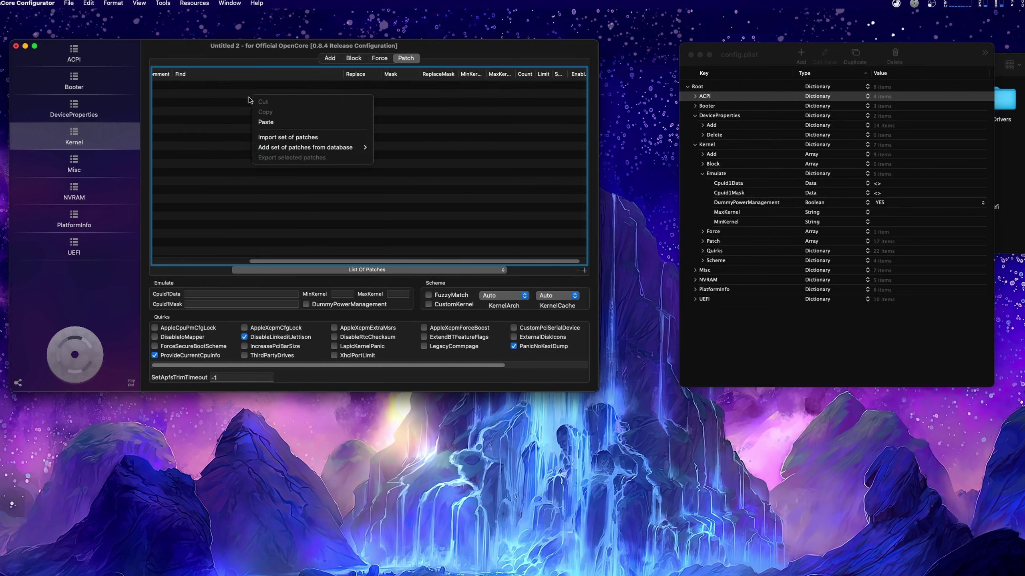
{"action": "mouse_move", "coordinate": [307, 147]}
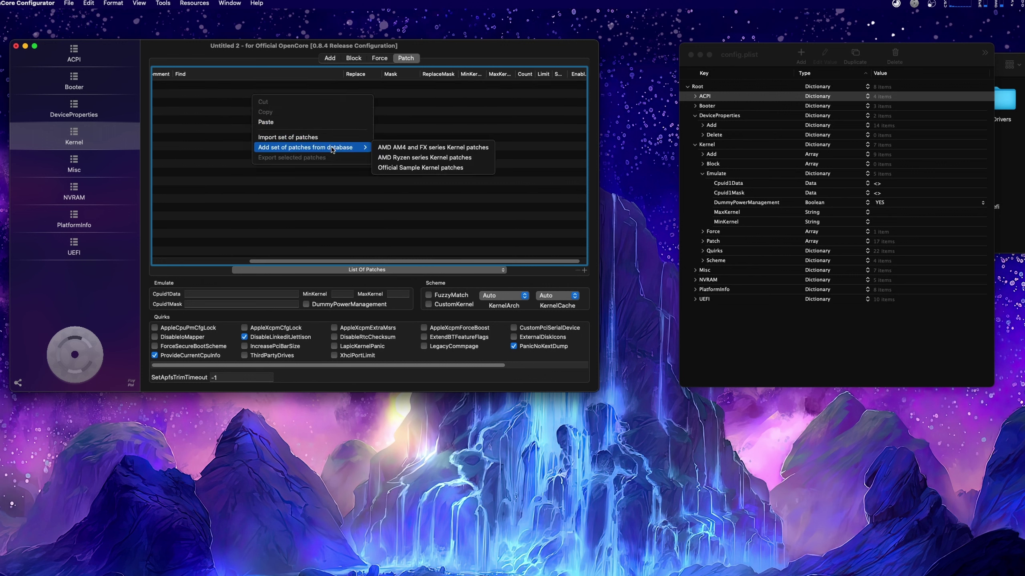
{"action": "left_click", "coordinate": [395, 160]}
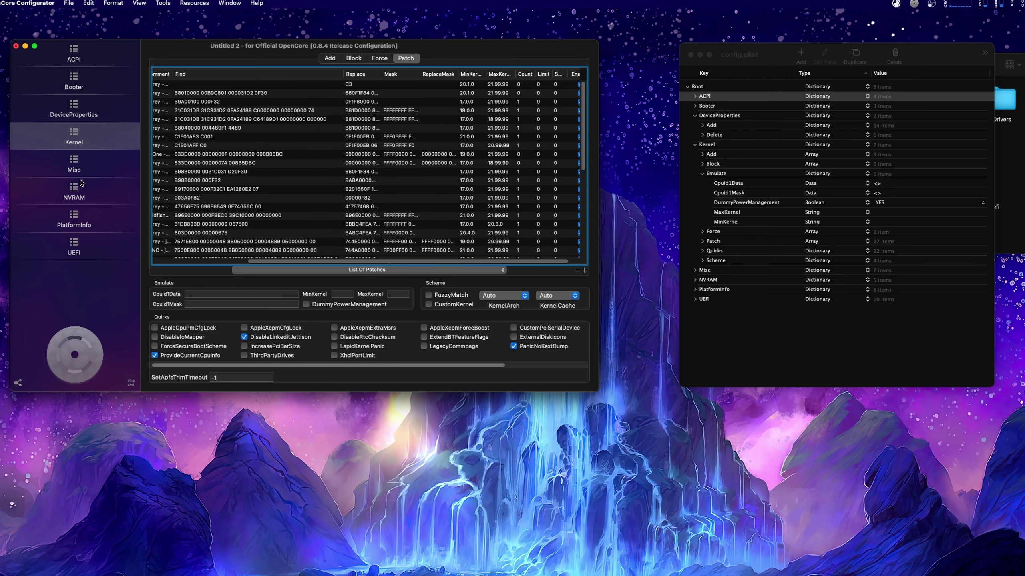
Step: Show the Misc section, and in config.plist collapse Kernel and expand the Boot dictionary under Misc for reference
{"action": "left_click", "coordinate": [83, 166]}
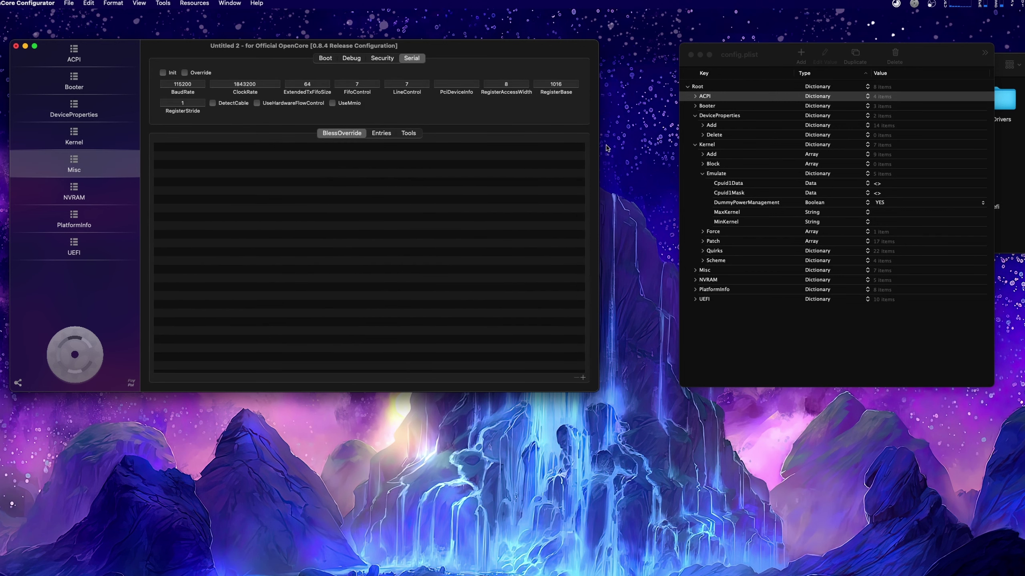
{"action": "left_click", "coordinate": [695, 145]}
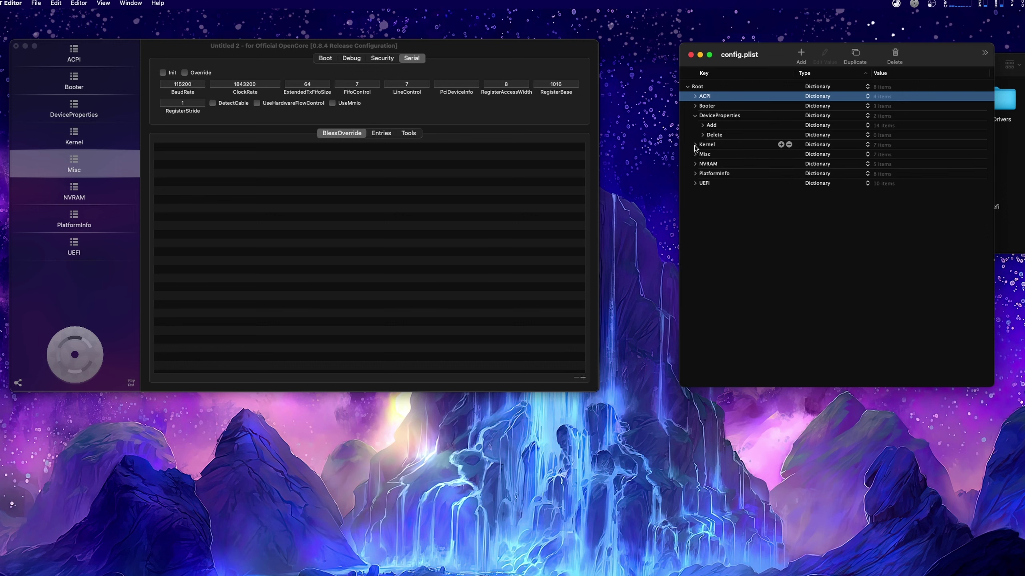
{"action": "left_click", "coordinate": [699, 154]}
{"action": "left_click", "coordinate": [695, 155]}
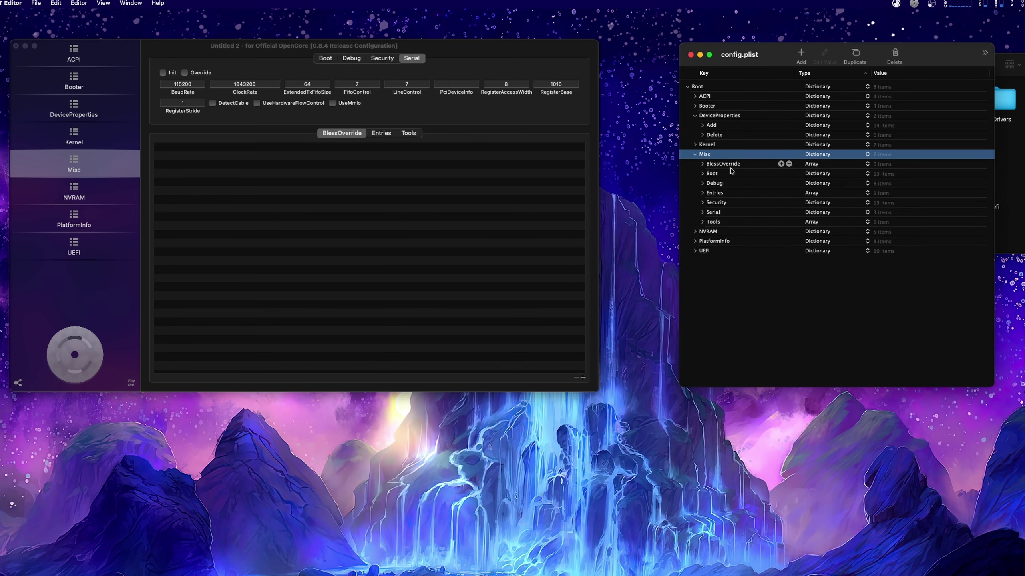
{"action": "left_click", "coordinate": [703, 165]}
{"action": "left_click", "coordinate": [703, 174]}
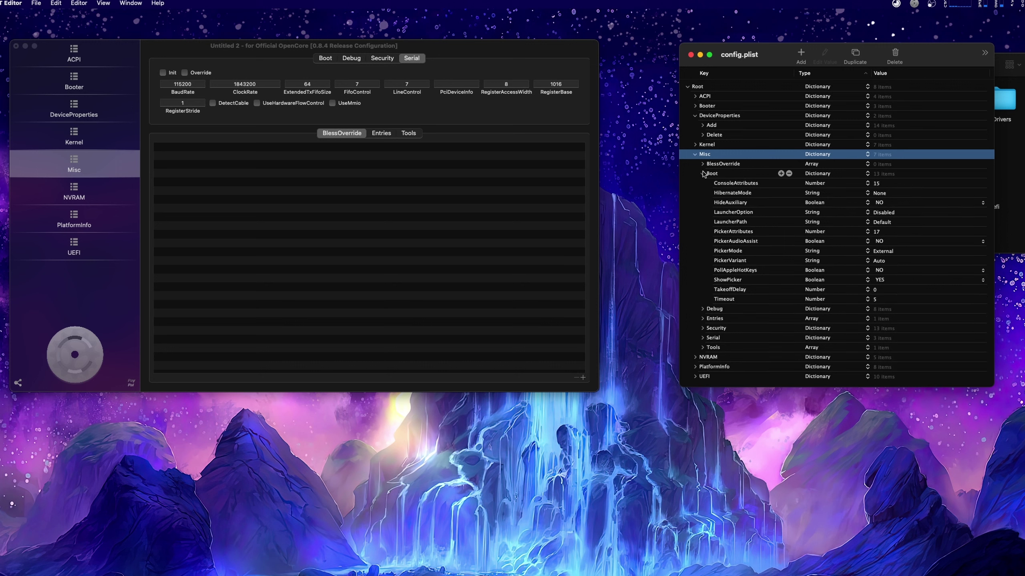
Step: Look through the Misc section's Boot and Debug settings and its Entries, Tools and BlessOverride lists
{"action": "left_click", "coordinate": [329, 59]}
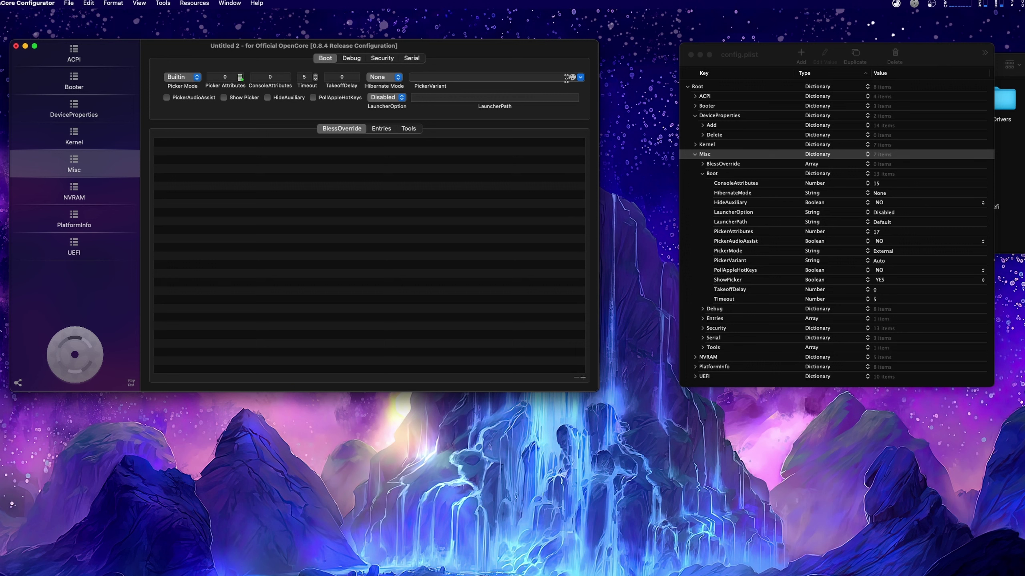
{"action": "left_click", "coordinate": [381, 129]}
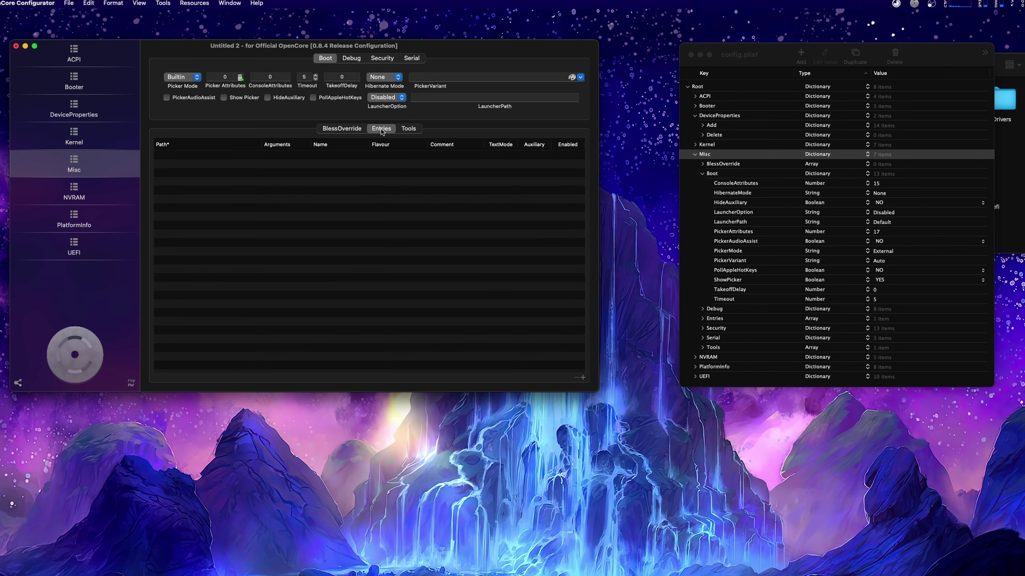
{"action": "left_click", "coordinate": [409, 128]}
{"action": "left_click", "coordinate": [340, 129]}
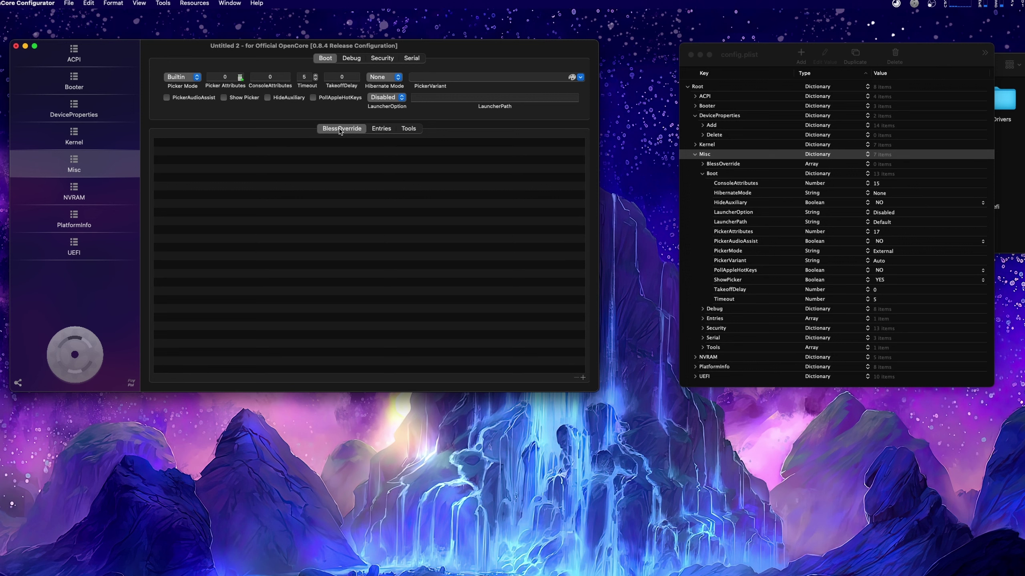
{"action": "left_click", "coordinate": [350, 58]}
{"action": "left_click", "coordinate": [328, 58]}
Step: In the Misc Boot settings, set Picker Attributes to 17, ConsoleAttributes to 15 and Picker Mode to External
{"action": "left_click", "coordinate": [219, 76]}
{"action": "type", "text": "17"}
{"action": "left_click", "coordinate": [274, 77]}
{"action": "type", "text": "1"}
{"action": "left_click", "coordinate": [186, 77]}
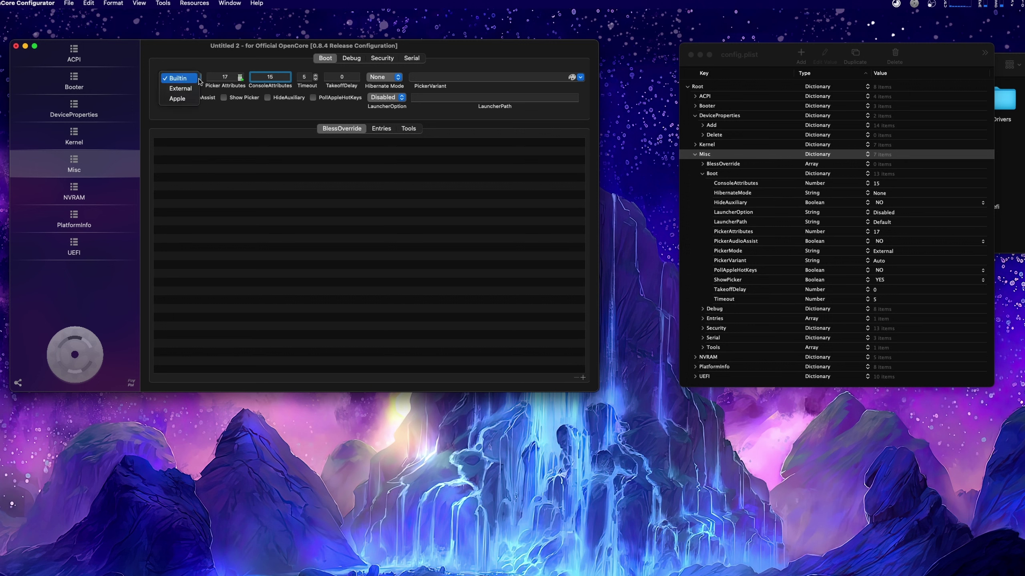
{"action": "left_click", "coordinate": [190, 90]}
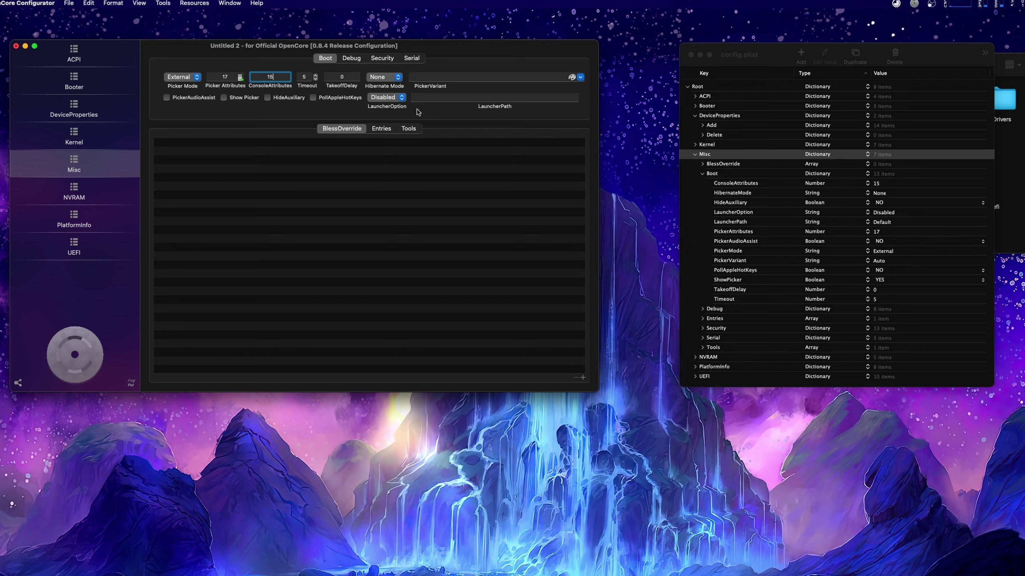
Step: Set the Boot PickerVariant to Auto and enable Show Picker
{"action": "left_click", "coordinate": [448, 80]}
{"action": "left_click", "coordinate": [580, 77]}
{"action": "left_click", "coordinate": [534, 91]}
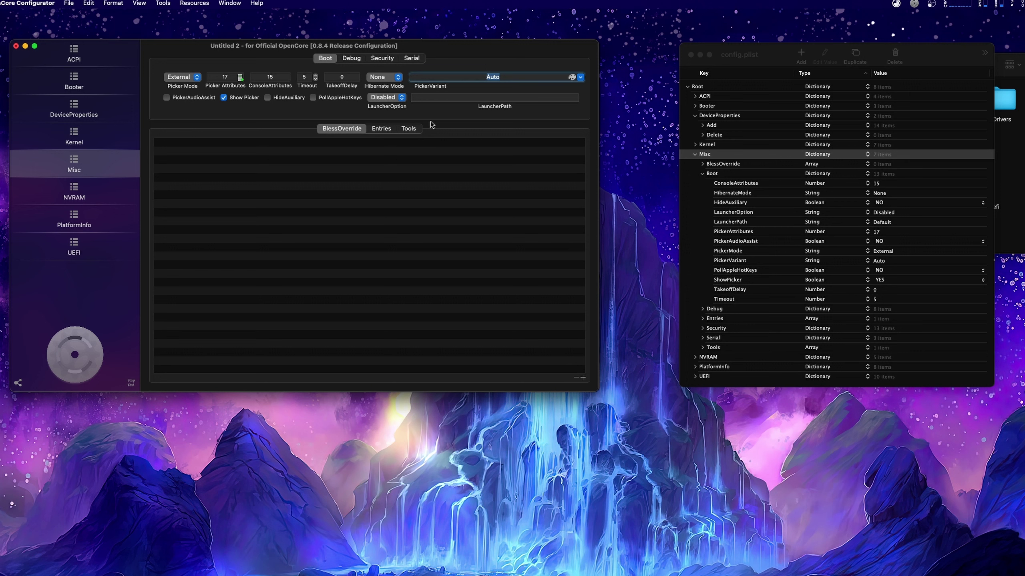
Step: Enable AppleDebug, ApplePanic and Disable WatchDog in the Misc Debug settings, following the Debug dictionary in config.plist
{"action": "left_click", "coordinate": [351, 59]}
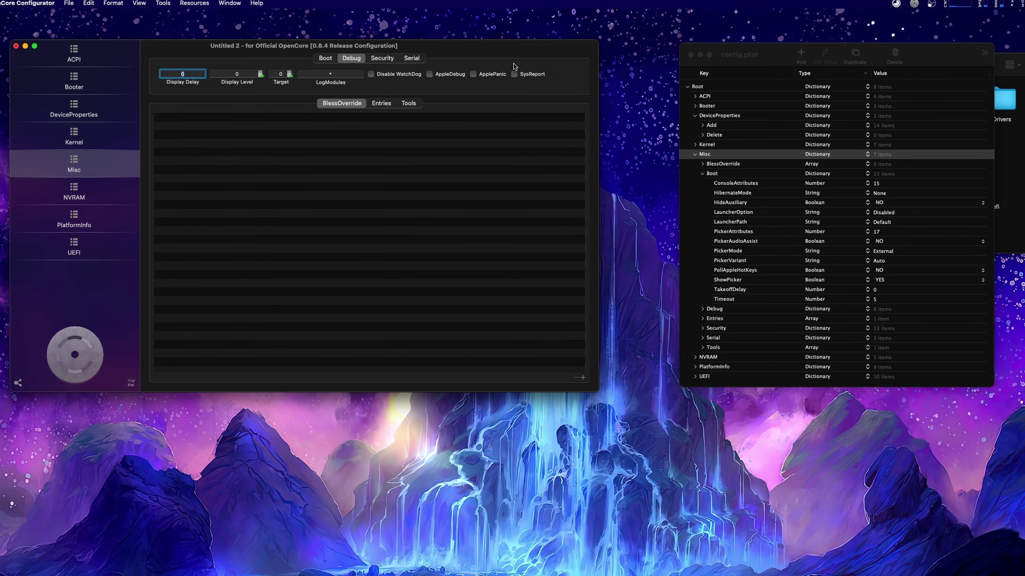
{"action": "left_click", "coordinate": [702, 174]}
{"action": "left_click", "coordinate": [702, 183]}
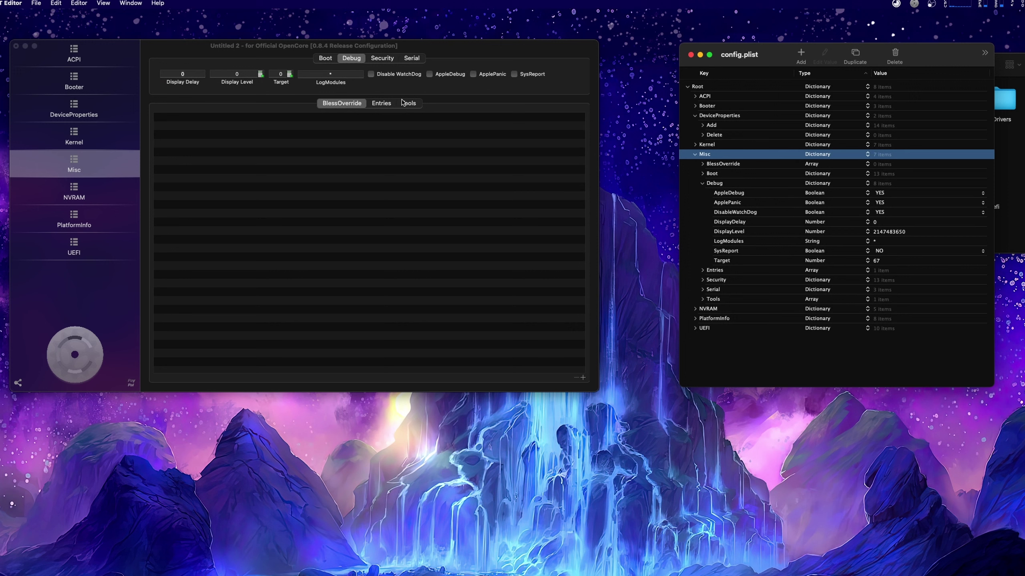
{"action": "left_click", "coordinate": [430, 74]}
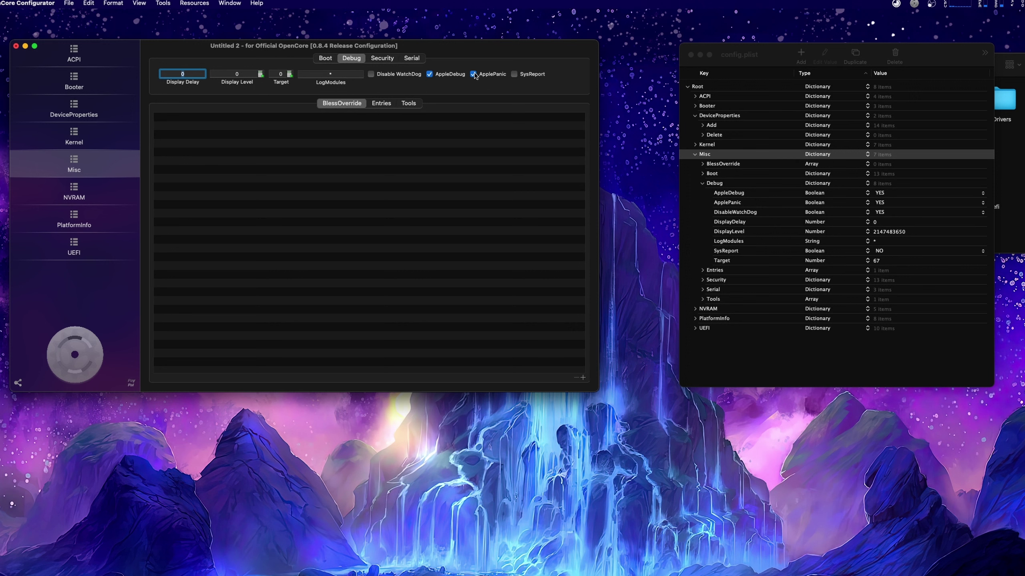
{"action": "left_click", "coordinate": [411, 77]}
{"action": "left_click", "coordinate": [888, 233]}
{"action": "right_click", "coordinate": [894, 231]}
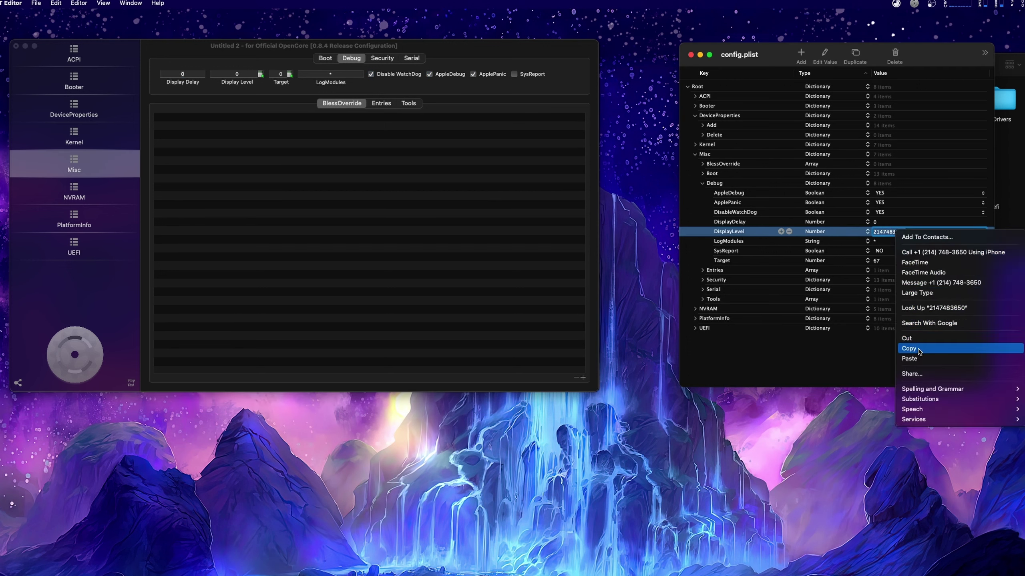
{"action": "left_click", "coordinate": [912, 349]}
{"action": "left_click", "coordinate": [243, 75]}
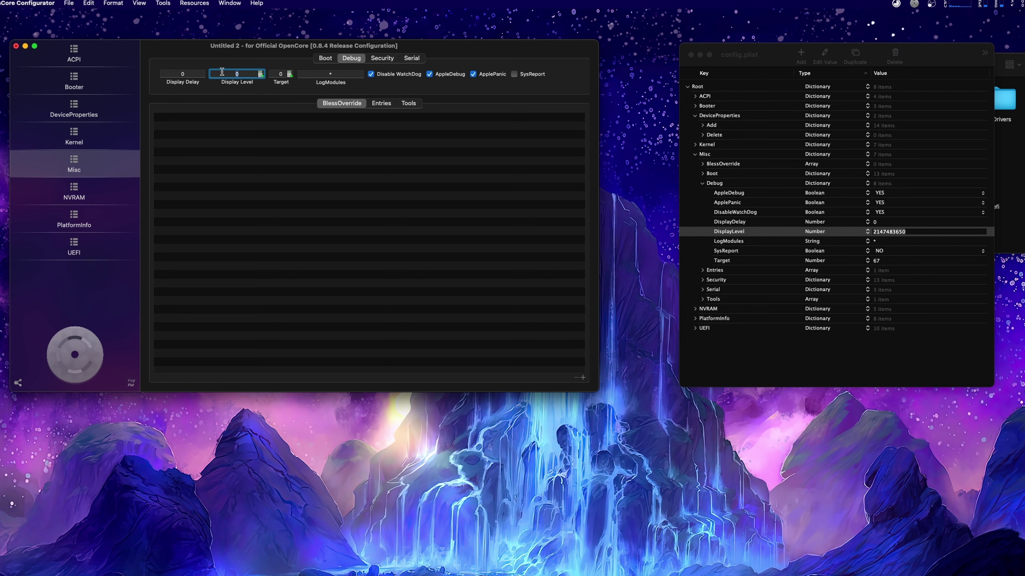
{"action": "key", "text": "super+v"}
Step: Check LogModules in config.plist and set the Debug Target to 67
{"action": "left_click", "coordinate": [740, 245]}
{"action": "left_click", "coordinate": [882, 241]}
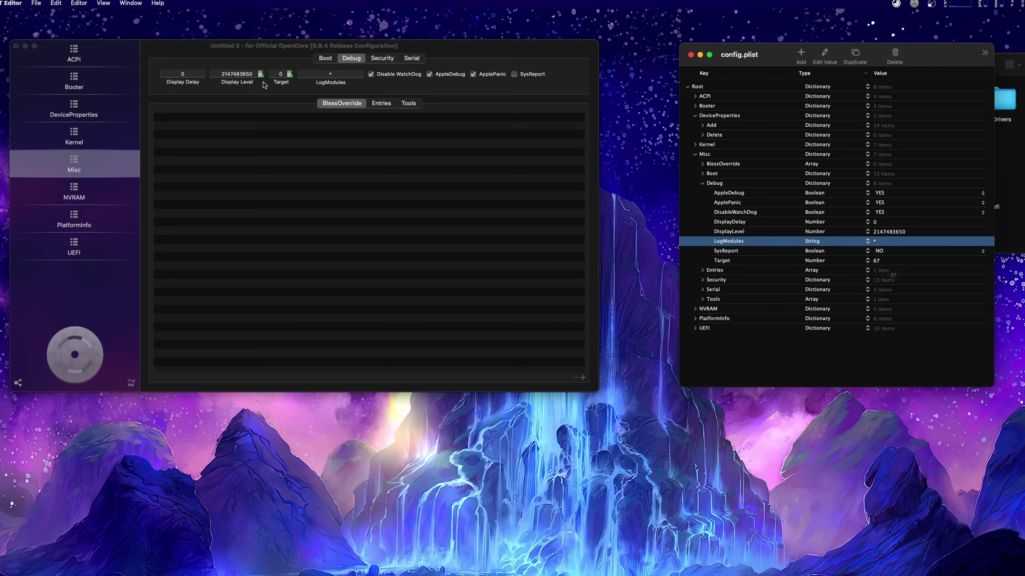
{"action": "left_click", "coordinate": [282, 75]}
{"action": "type", "text": "67"}
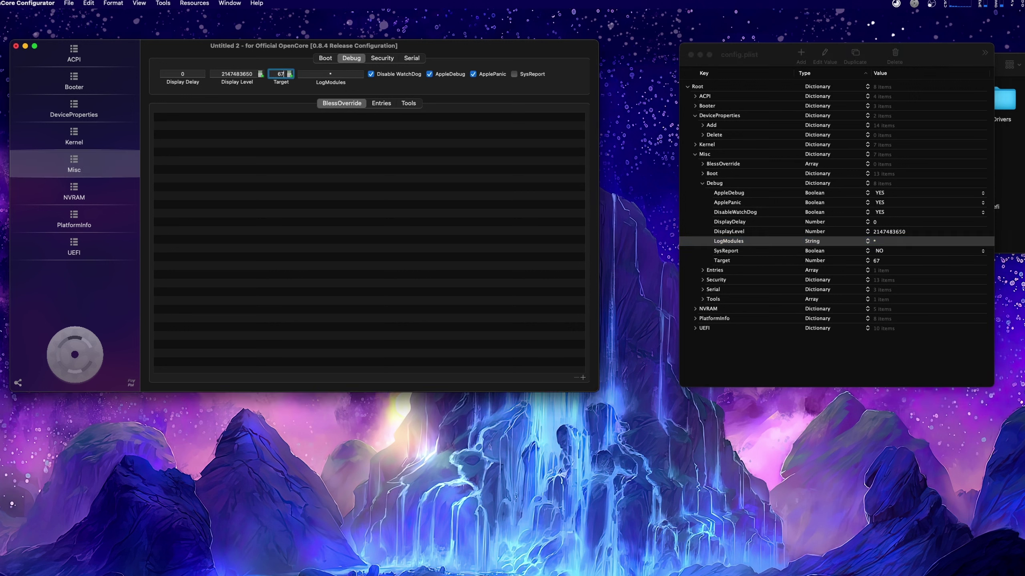
Step: Enable AllowSetDefault and BlacklistAppleUpdate in the Misc Security settings, following the Security dictionary in config.plist
{"action": "left_click", "coordinate": [381, 58]}
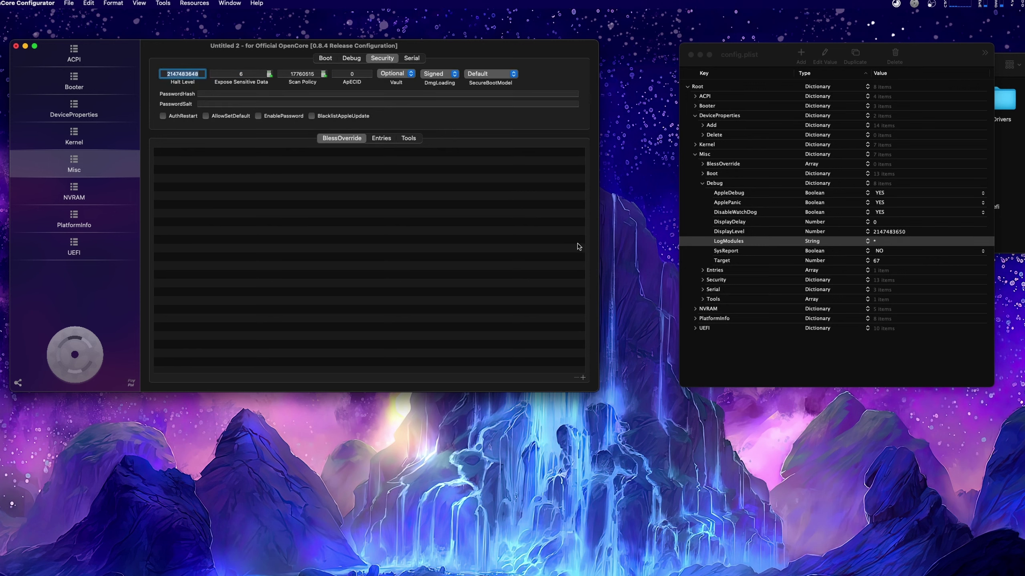
{"action": "left_click", "coordinate": [702, 185]}
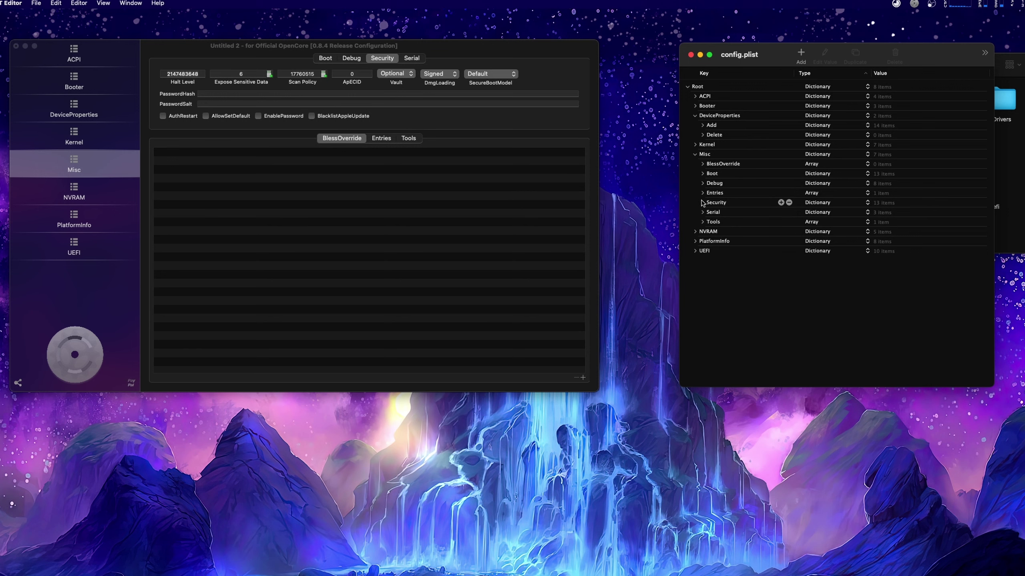
{"action": "left_click", "coordinate": [703, 202]}
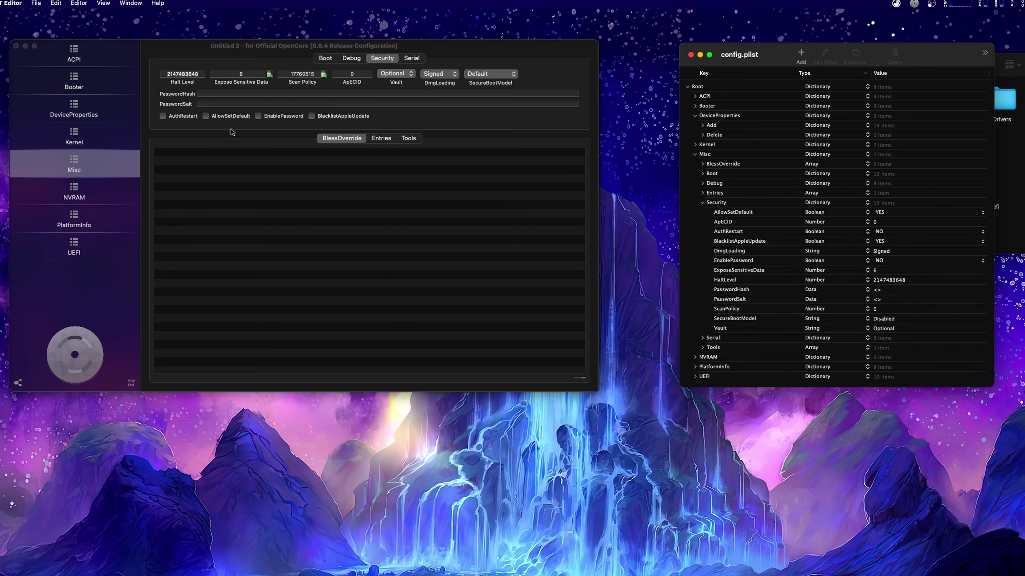
{"action": "left_click", "coordinate": [215, 117]}
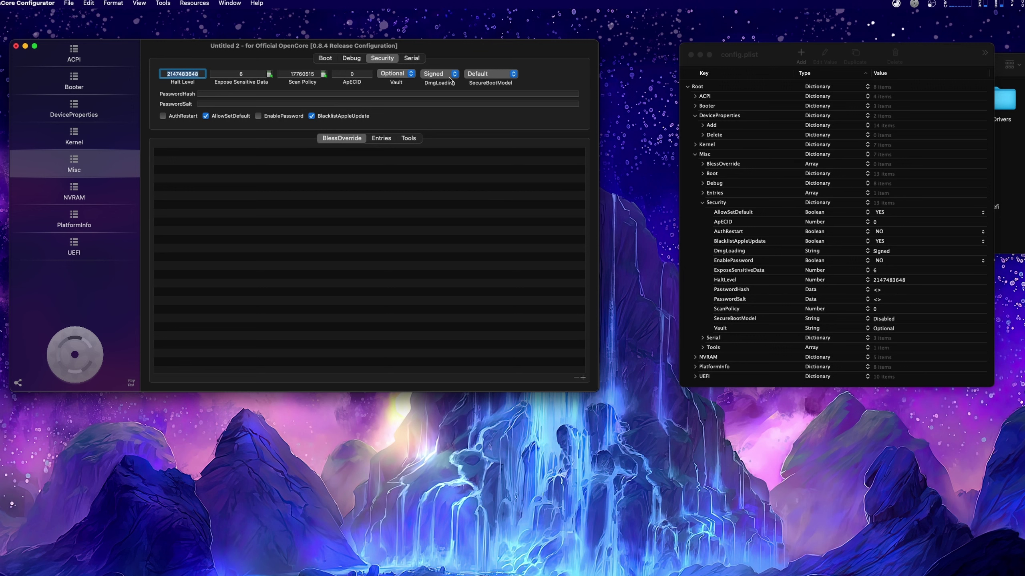
Step: Set the SecureBootModel to Disabled and check the Vault option in the Security settings
{"action": "left_click", "coordinate": [483, 74]}
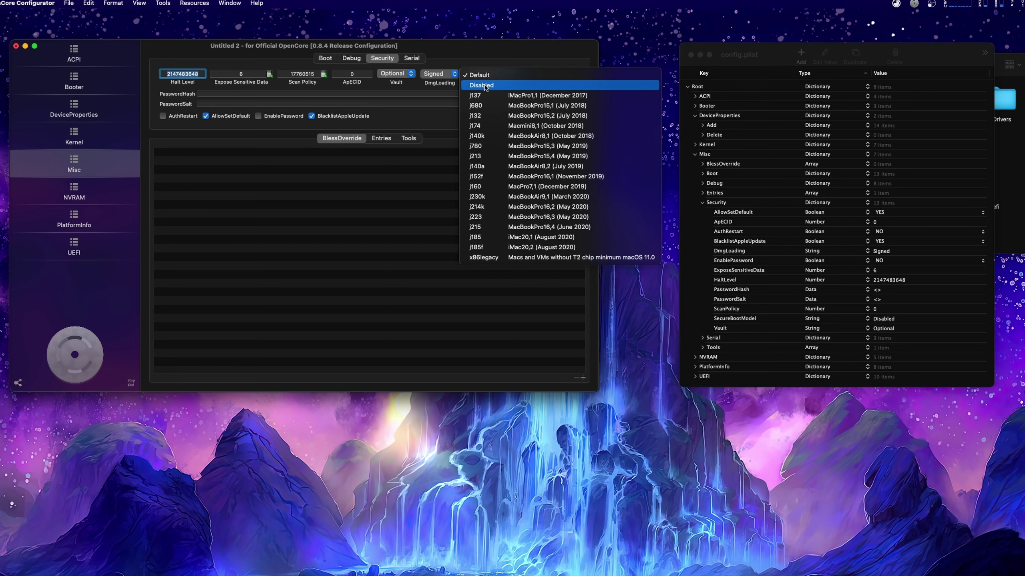
{"action": "left_click", "coordinate": [486, 86]}
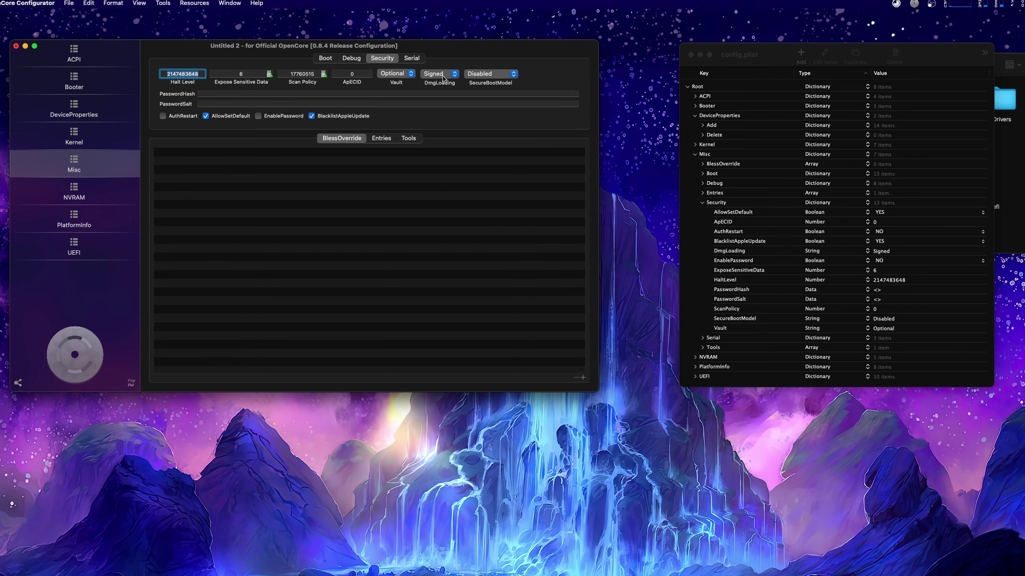
{"action": "left_click", "coordinate": [393, 75]}
{"action": "left_click", "coordinate": [394, 74]}
Step: Check Expose Sensitive Data and set the Security Scan Policy to 0
{"action": "left_click", "coordinate": [215, 76]}
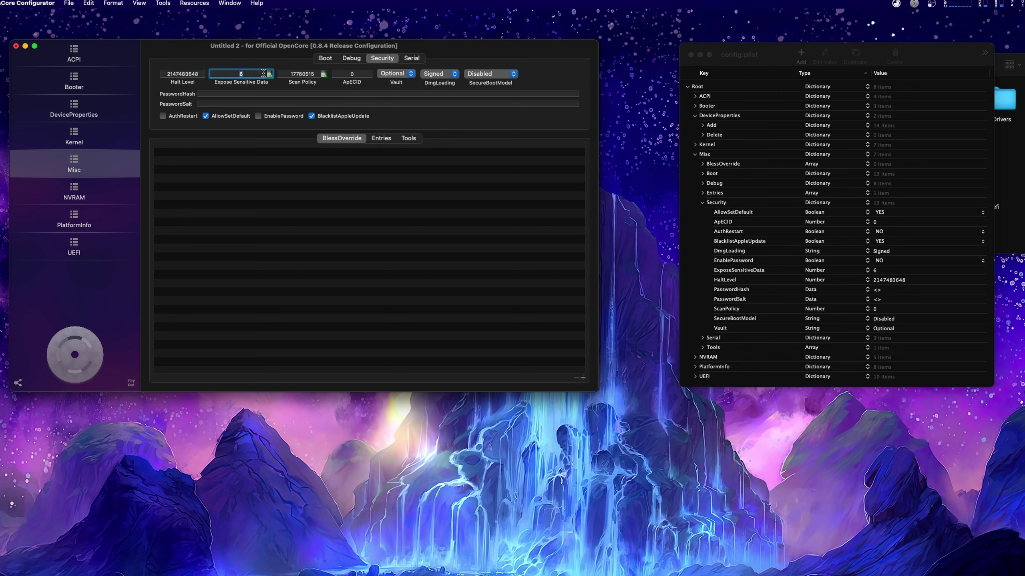
{"action": "left_click", "coordinate": [247, 93]}
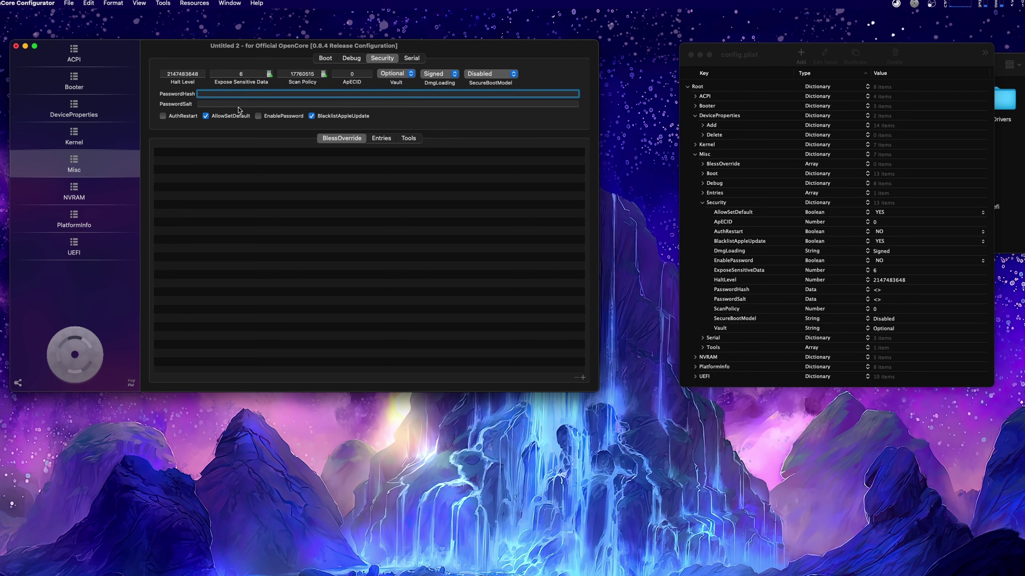
{"action": "double_click", "coordinate": [313, 74]}
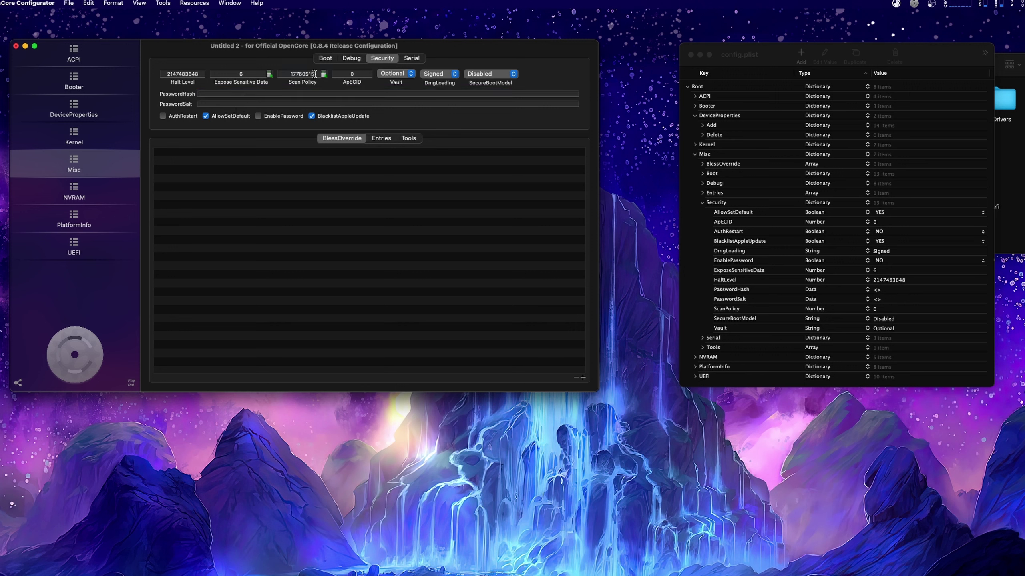
{"action": "type", "text": "0"}
Step: Check the Serial dictionary in config.plist and set the Serial BaudRate and ClockRate to 0
{"action": "left_click", "coordinate": [413, 59]}
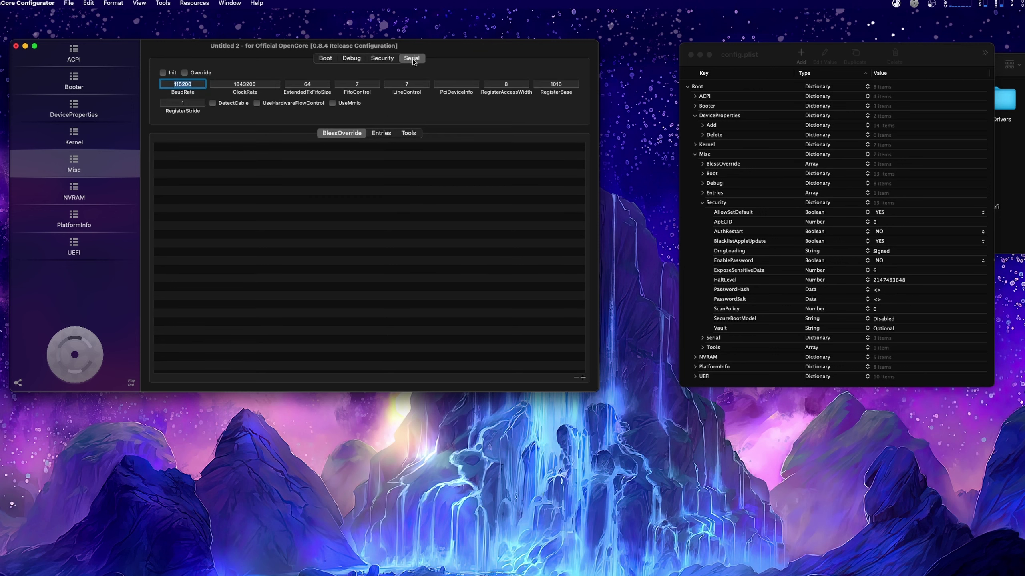
{"action": "left_click", "coordinate": [703, 203]}
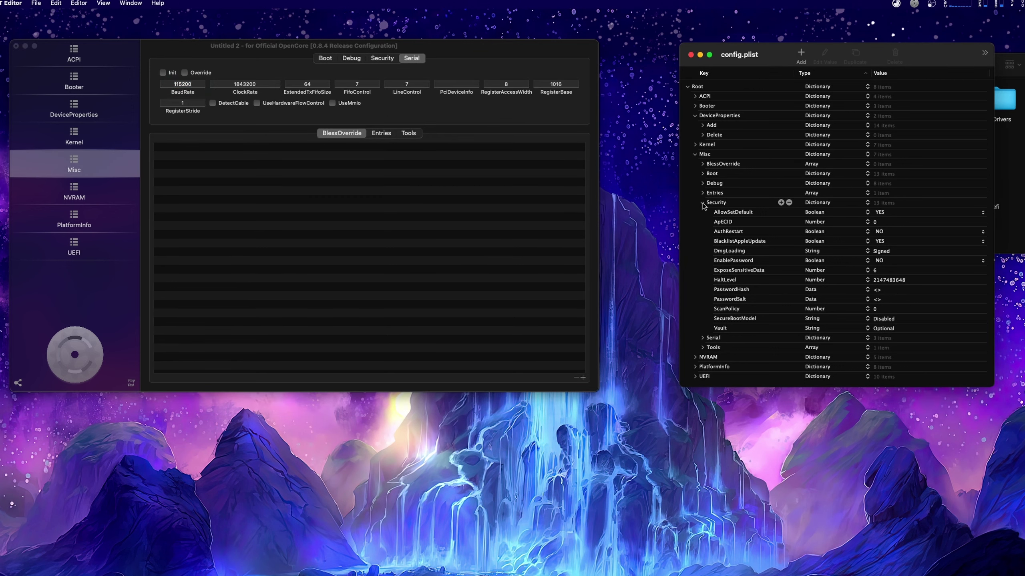
{"action": "left_click", "coordinate": [702, 212]}
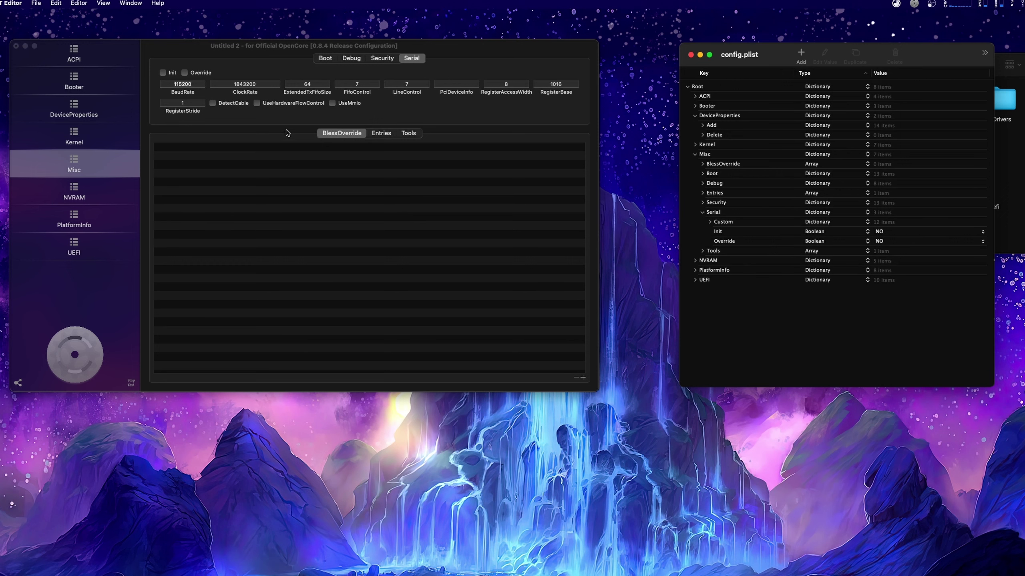
{"action": "left_click", "coordinate": [199, 86]}
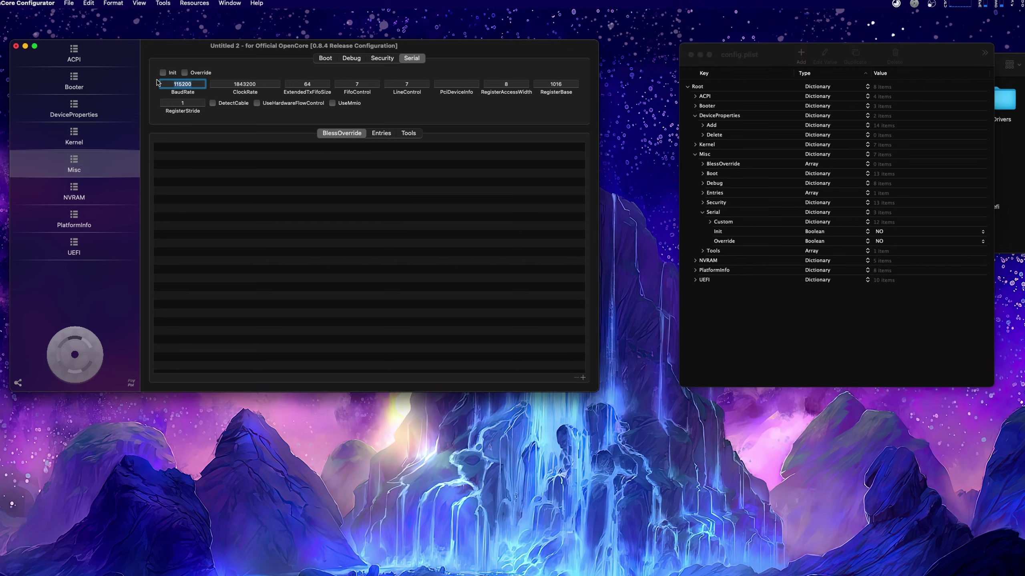
{"action": "type", "text": "0"}
{"action": "key", "text": "Tab"}
{"action": "type", "text": "0"}
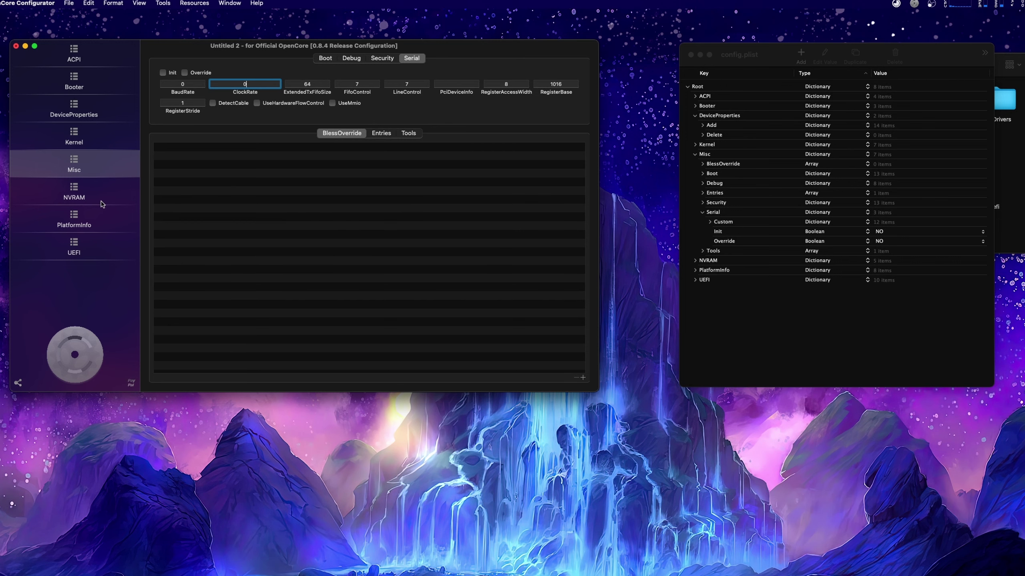
Step: Review the NVRAM Add variables under each UUID, including boot-args, csr-active-config and fmm-computer-name
{"action": "left_click", "coordinate": [81, 195]}
{"action": "left_click", "coordinate": [462, 94]}
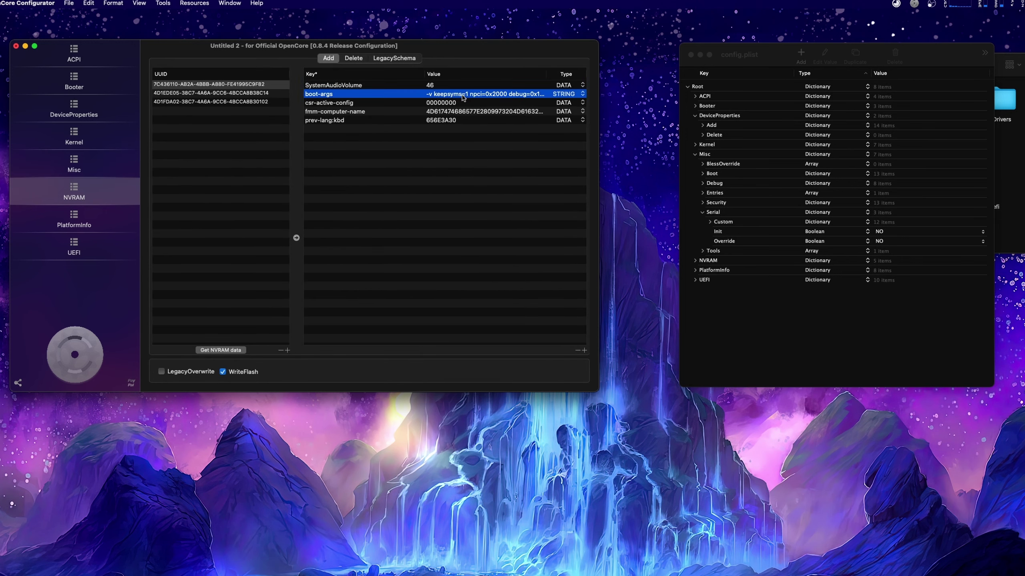
{"action": "left_click", "coordinate": [449, 104]}
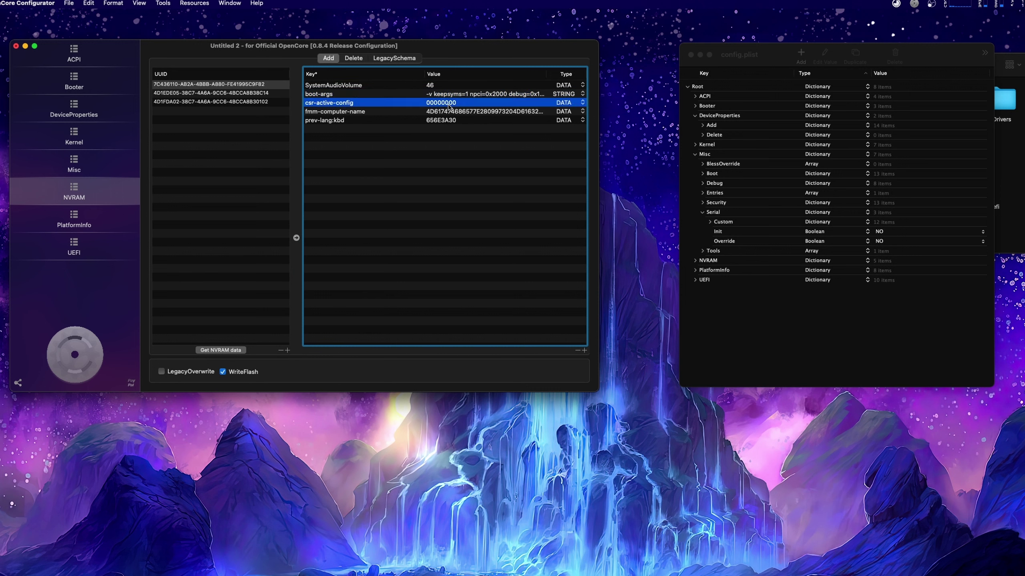
{"action": "left_click", "coordinate": [453, 113]}
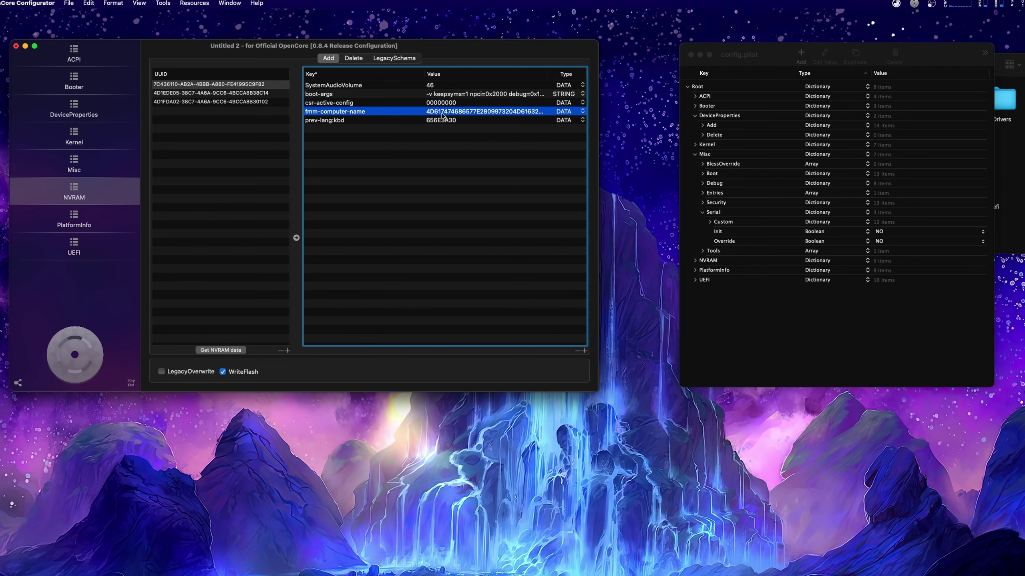
{"action": "left_click", "coordinate": [224, 94]}
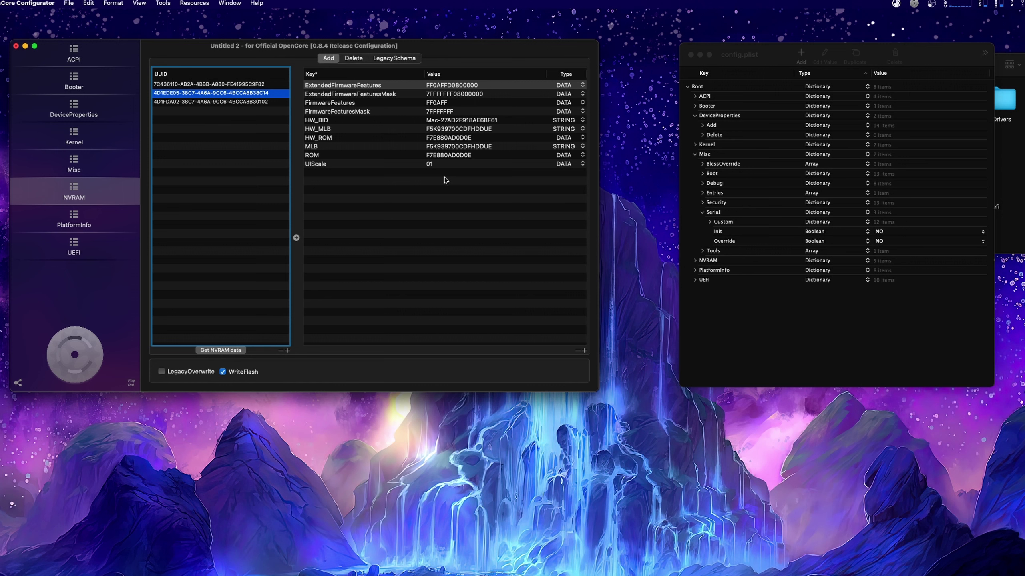
{"action": "left_click", "coordinate": [197, 104]}
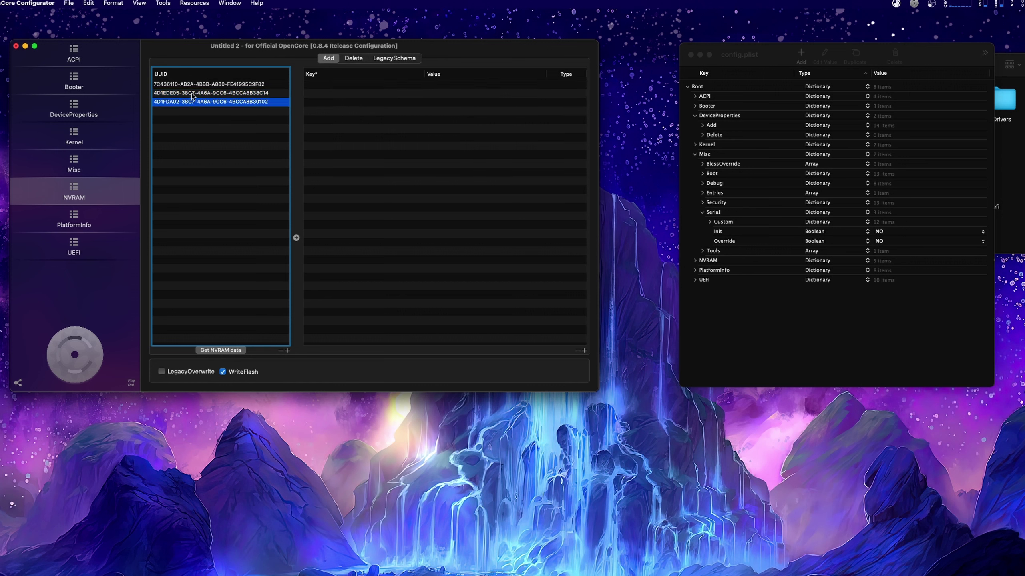
{"action": "left_click", "coordinate": [193, 94]}
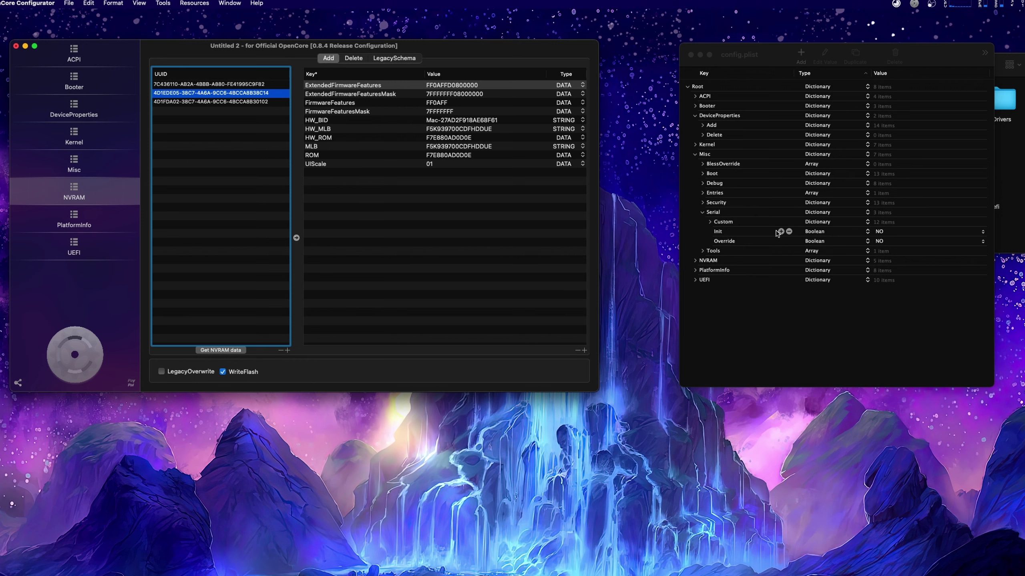
Step: Expand NVRAM Add in config.plist and examine the variables under both UUID dictionaries
{"action": "left_click", "coordinate": [695, 260]}
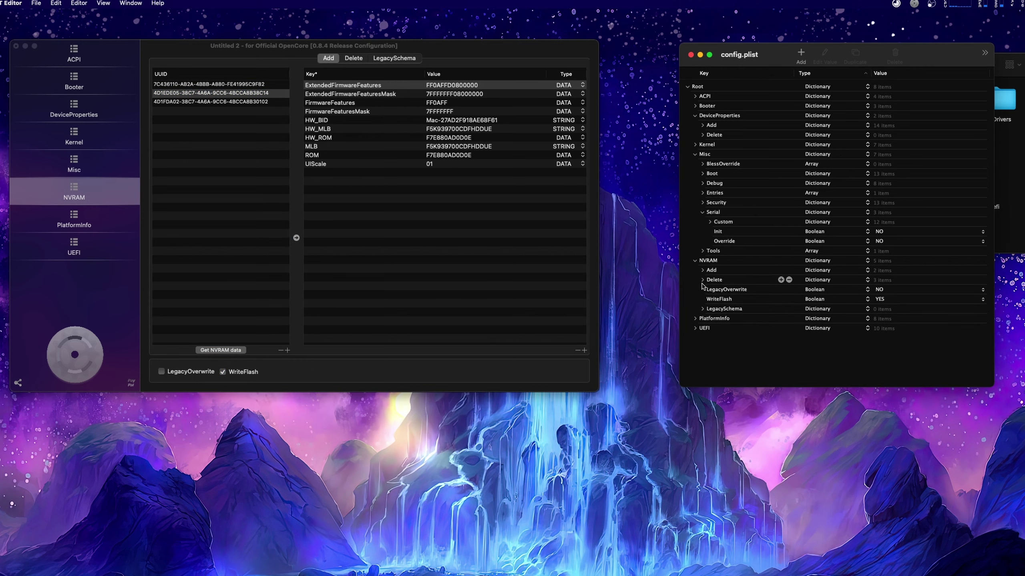
{"action": "left_click", "coordinate": [702, 270]}
{"action": "left_click", "coordinate": [710, 280]}
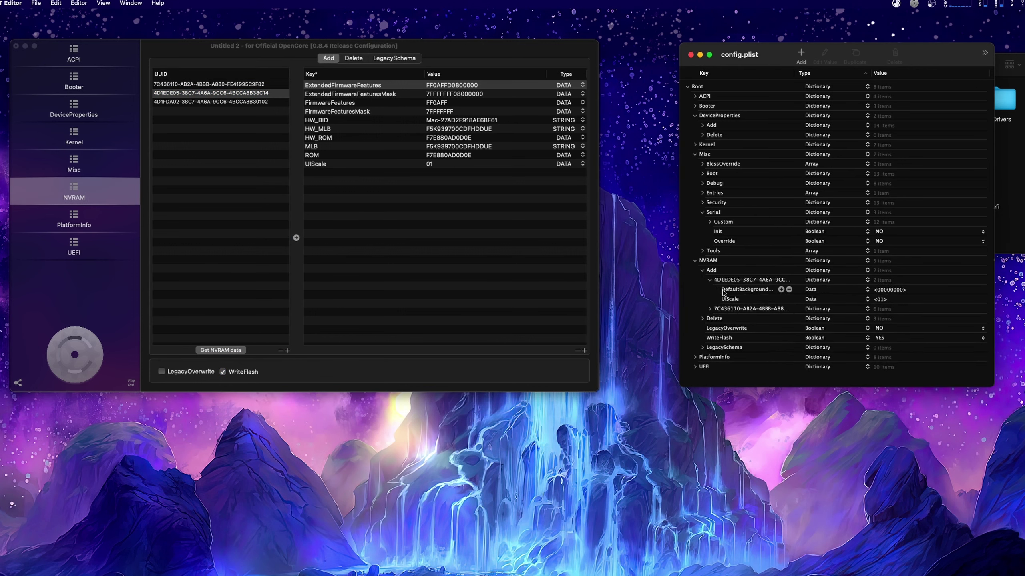
{"action": "left_click", "coordinate": [710, 309]}
{"action": "scroll", "coordinate": [716, 308], "scroll_direction": "down", "scroll_amount": 2}
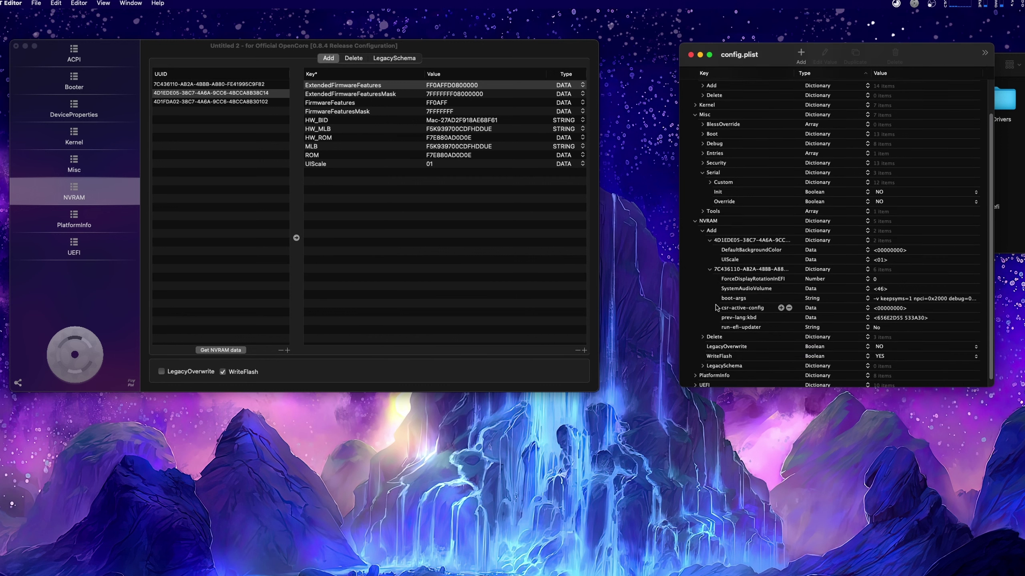
{"action": "scroll", "coordinate": [716, 307], "scroll_direction": "down", "scroll_amount": 1}
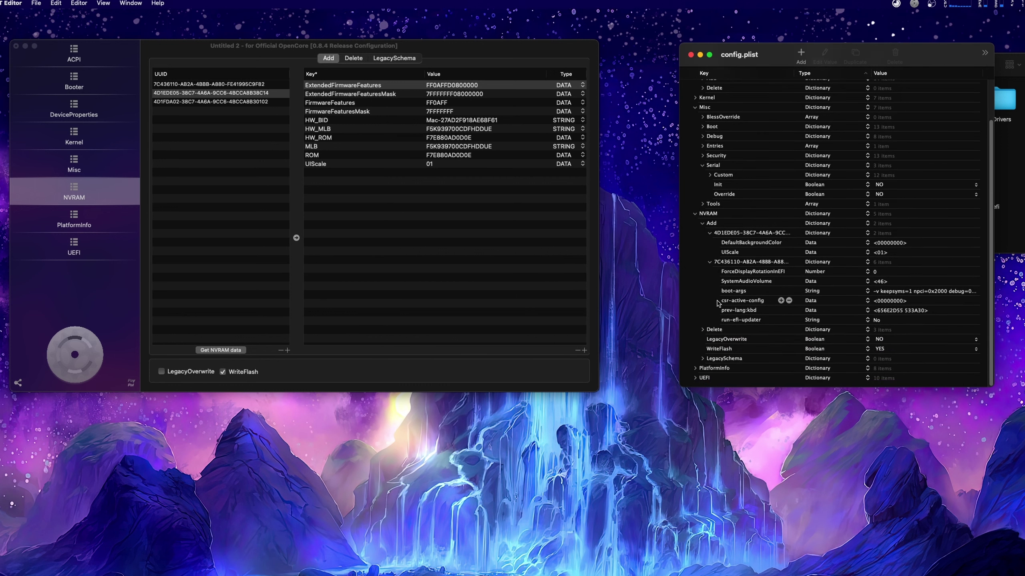
Step: Examine the PlatformInfo Generic values and the UEFI dictionary in config.plist
{"action": "left_click", "coordinate": [695, 368]}
{"action": "scroll", "coordinate": [722, 356], "scroll_direction": "down", "scroll_amount": 4}
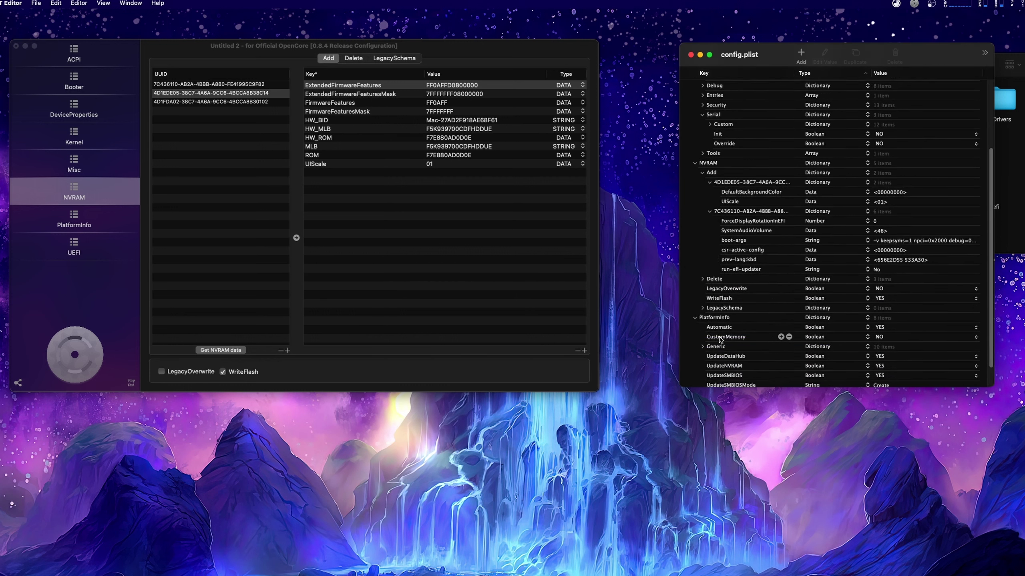
{"action": "left_click", "coordinate": [703, 319]}
{"action": "scroll", "coordinate": [714, 323], "scroll_direction": "down", "scroll_amount": 5}
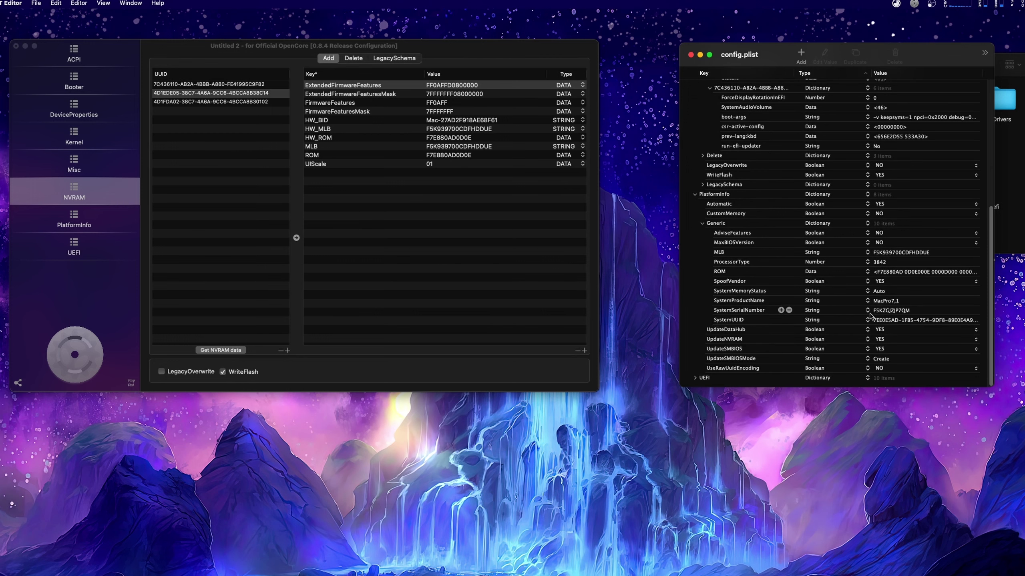
{"action": "left_click", "coordinate": [703, 223]}
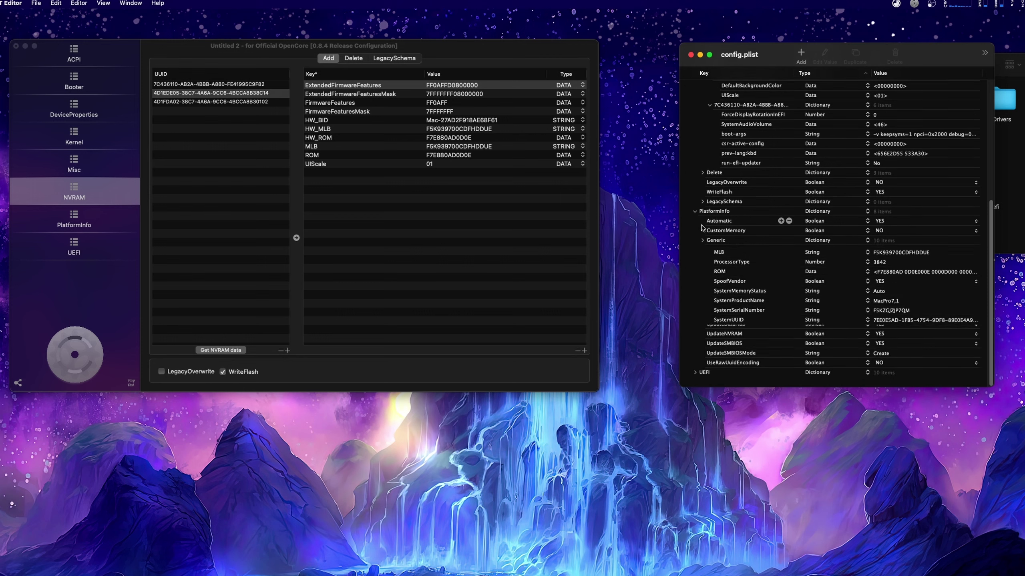
{"action": "left_click", "coordinate": [694, 379]}
{"action": "scroll", "coordinate": [702, 355], "scroll_direction": "down", "scroll_amount": 5}
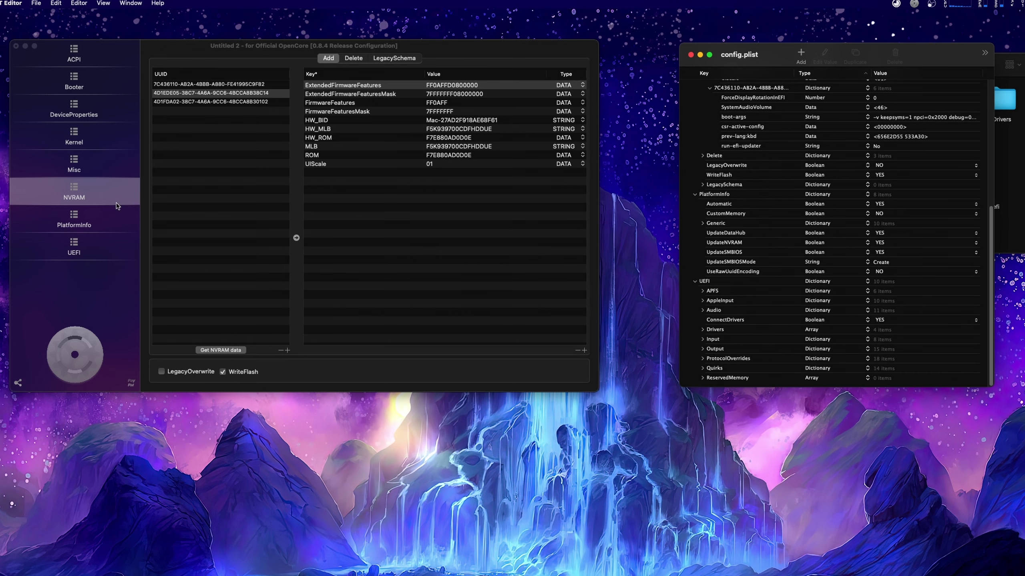
Step: Review the PlatformInfo SMBIOS data and go through the UEFI settings as far as Drivers
{"action": "left_click", "coordinate": [82, 239]}
{"action": "left_click", "coordinate": [88, 224]}
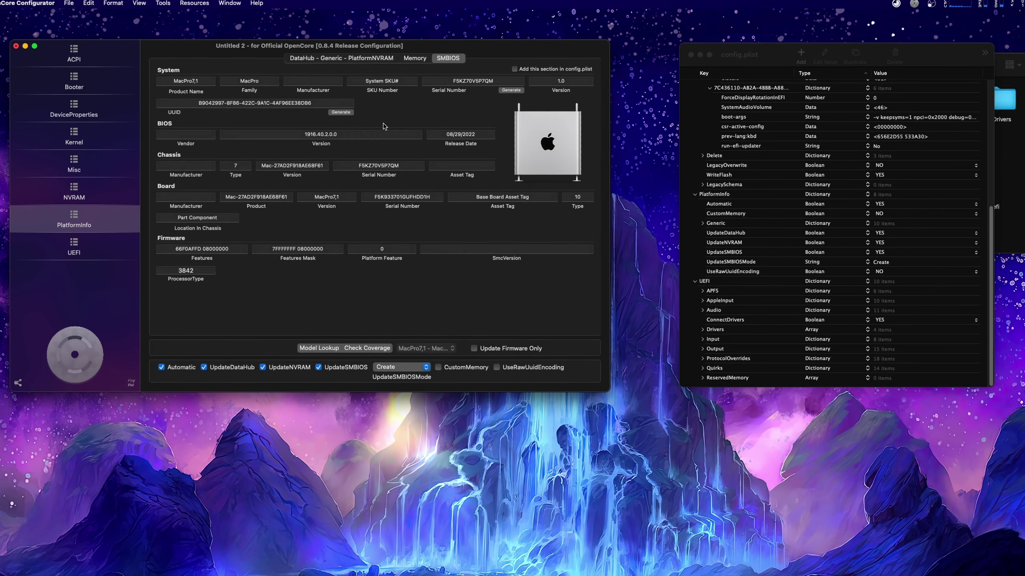
{"action": "left_click", "coordinate": [97, 248]}
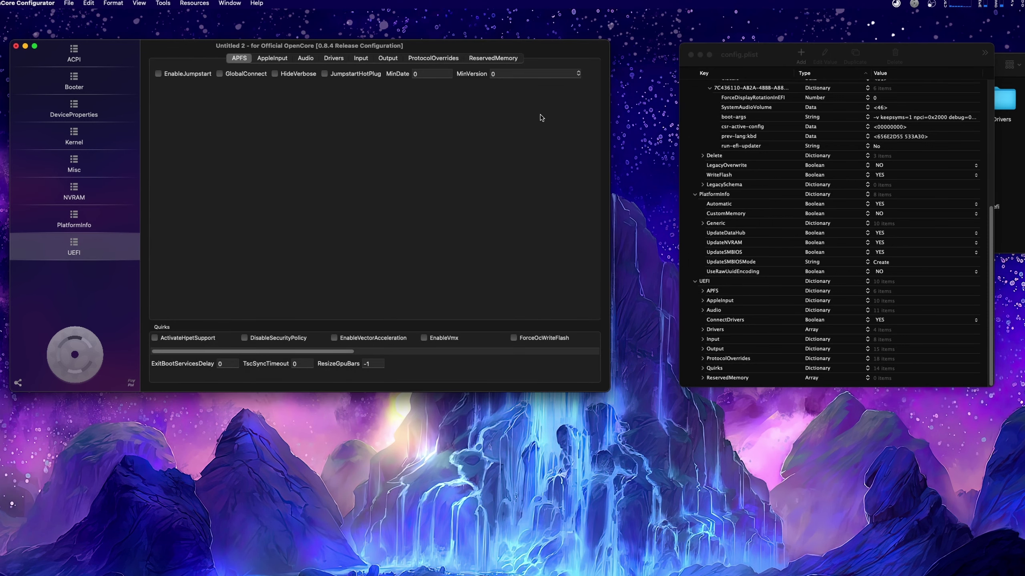
{"action": "left_click", "coordinate": [287, 61]}
{"action": "left_click", "coordinate": [316, 59]}
{"action": "left_click", "coordinate": [334, 58]}
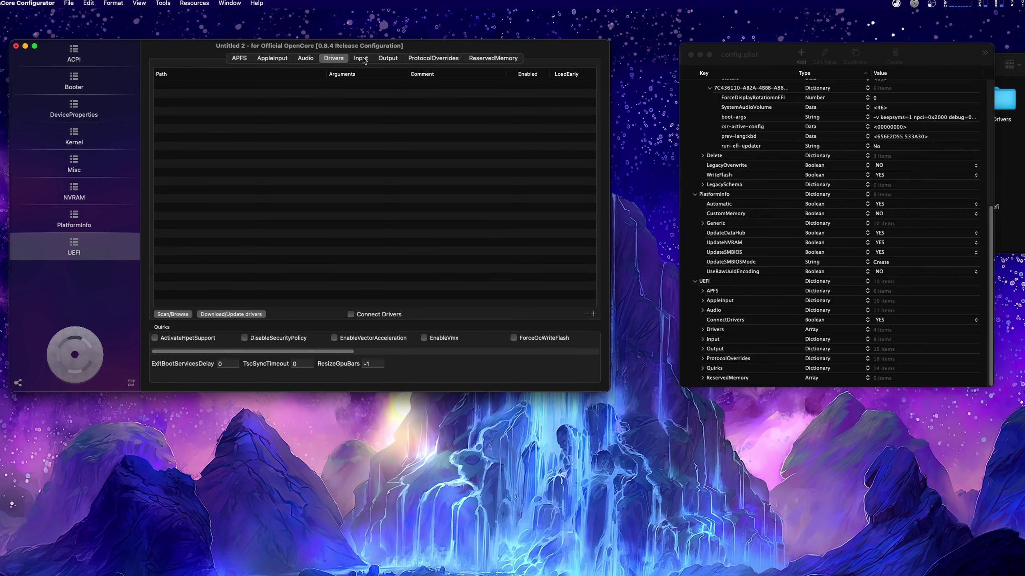
{"action": "left_click", "coordinate": [221, 314]}
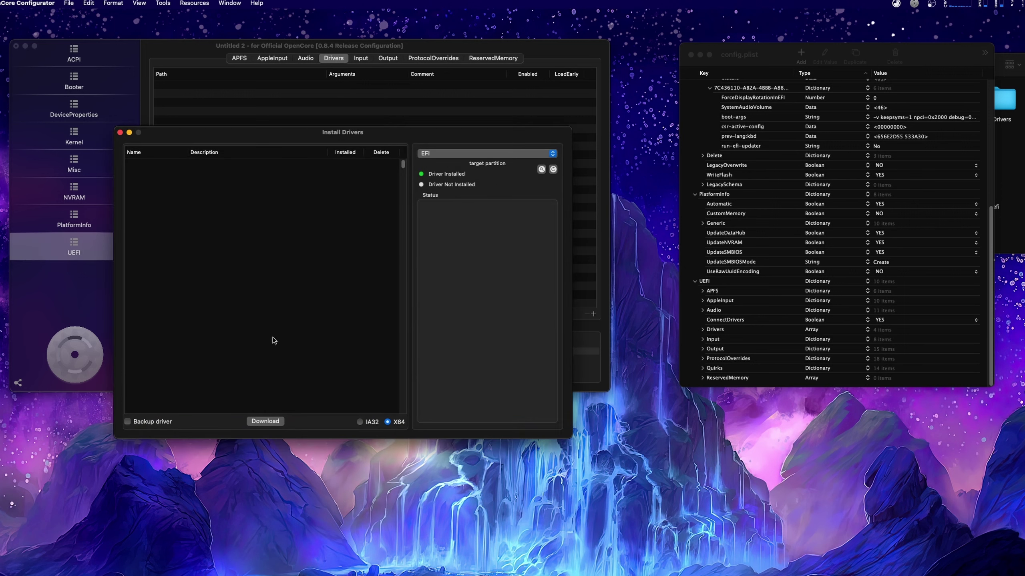
{"action": "left_click", "coordinate": [260, 423]}
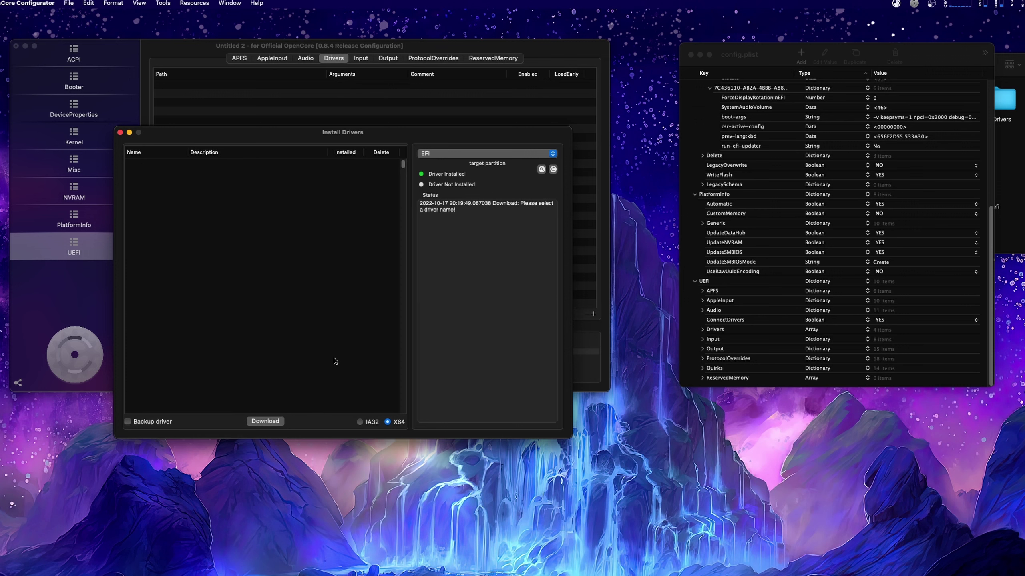
{"action": "left_click", "coordinate": [463, 155]}
{"action": "left_click", "coordinate": [464, 161]}
{"action": "left_click", "coordinate": [120, 132]}
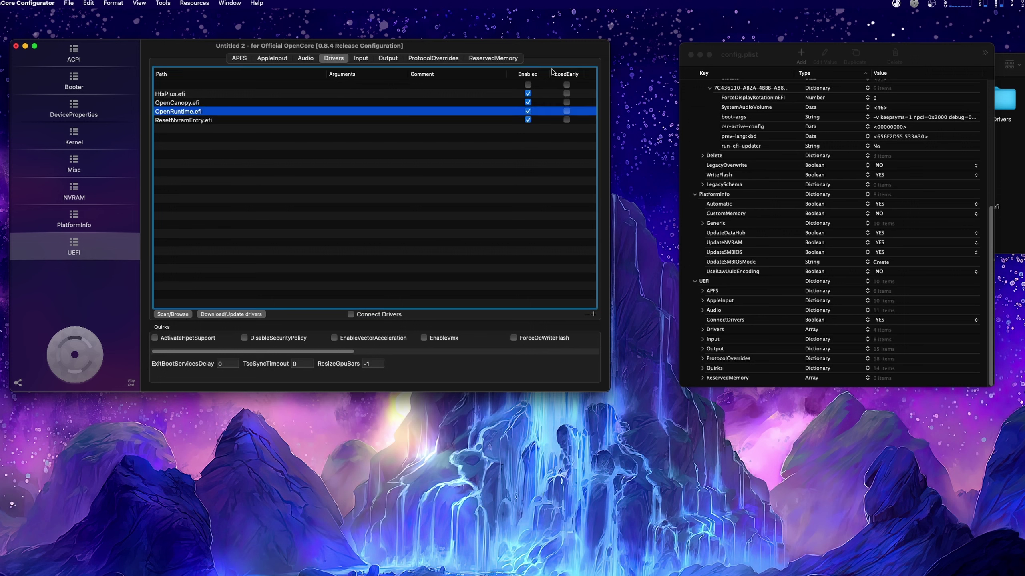
Step: Enable the unnamed first entry in the UEFI Drivers list
{"action": "left_click", "coordinate": [528, 84]}
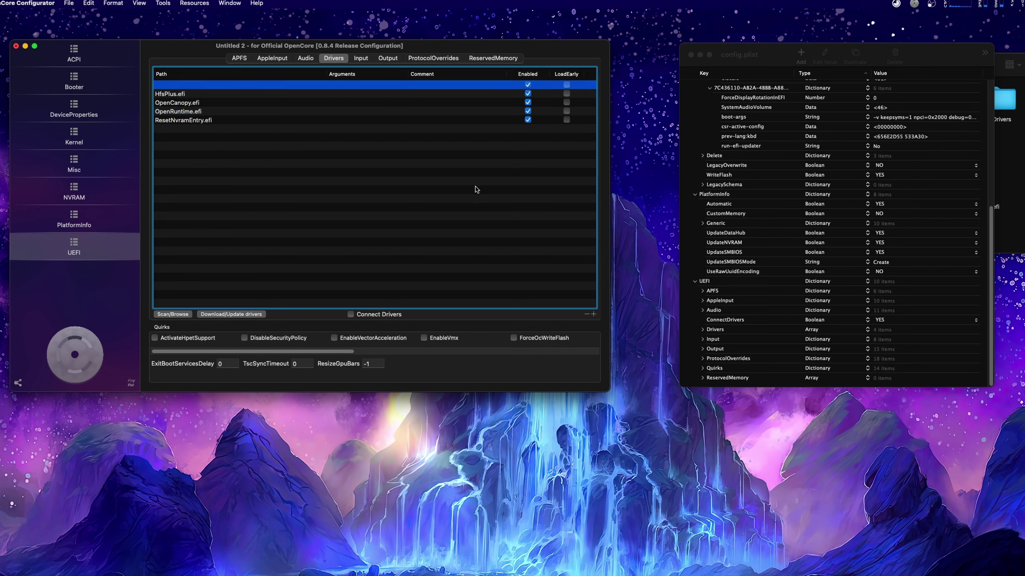
Step: Remove the unnamed first entry from the UEFI Drivers list
{"action": "left_click", "coordinate": [528, 84]}
{"action": "double_click", "coordinate": [227, 85]}
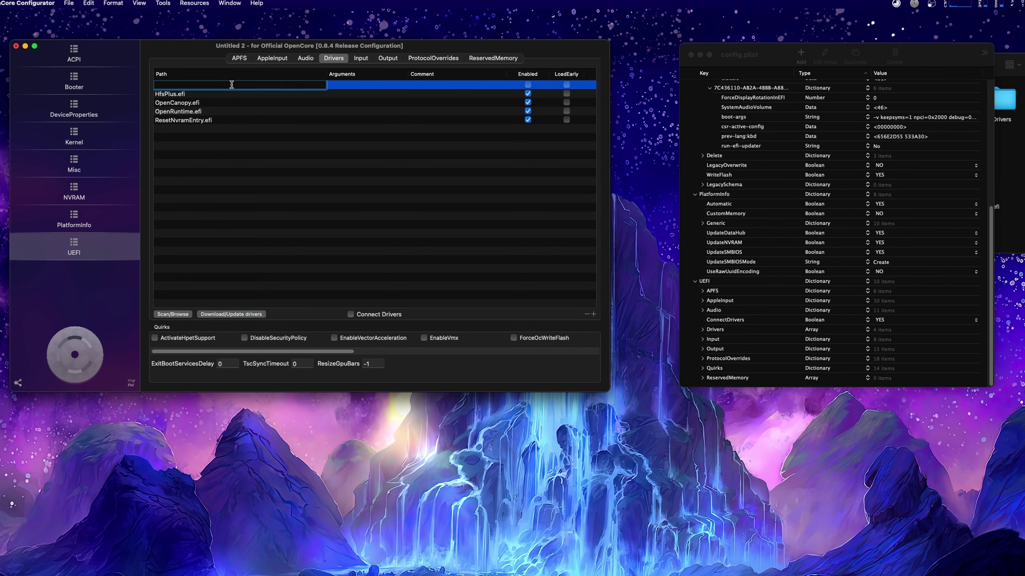
{"action": "left_click", "coordinate": [344, 83]}
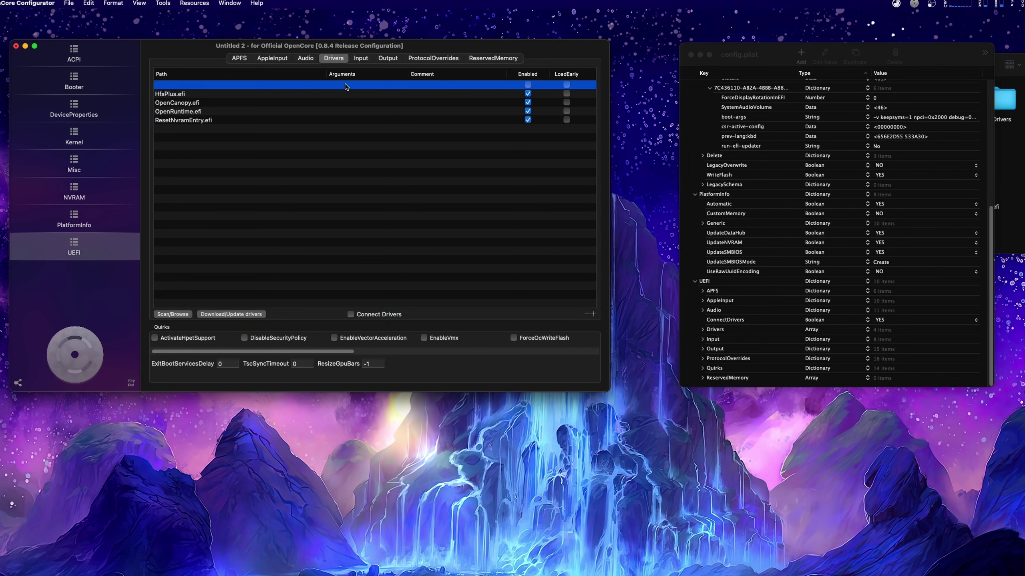
{"action": "left_click", "coordinate": [586, 314]}
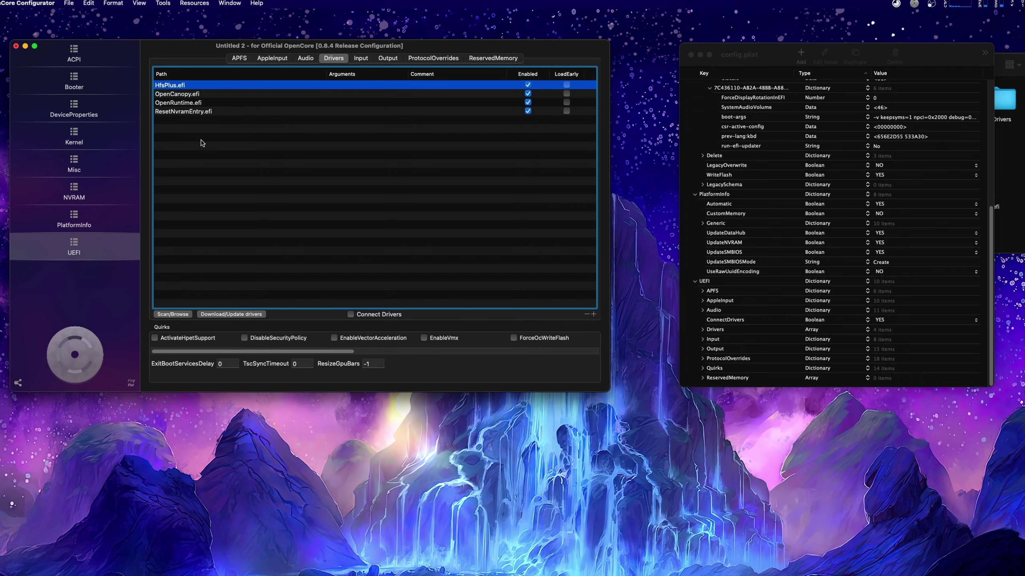
{"action": "left_click_drag", "start_coordinate": [186, 115], "coordinate": [176, 81]}
{"action": "left_click", "coordinate": [199, 112]}
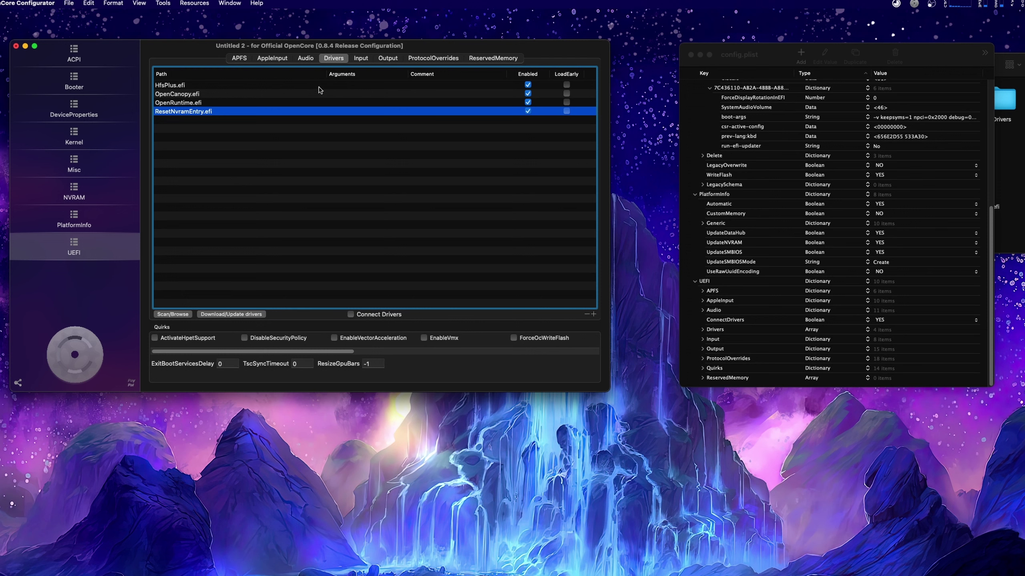
Step: In the UEFI Input settings, enable KeySupport and set KeyForgetThreshold to 5, following the Input dictionary in config.plist
{"action": "left_click", "coordinate": [361, 59]}
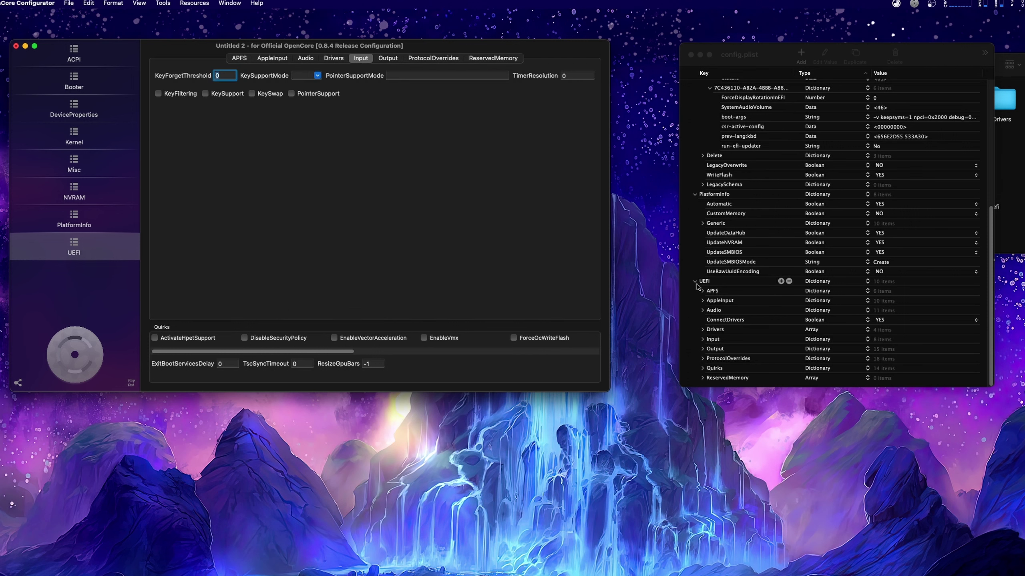
{"action": "left_click", "coordinate": [703, 339]}
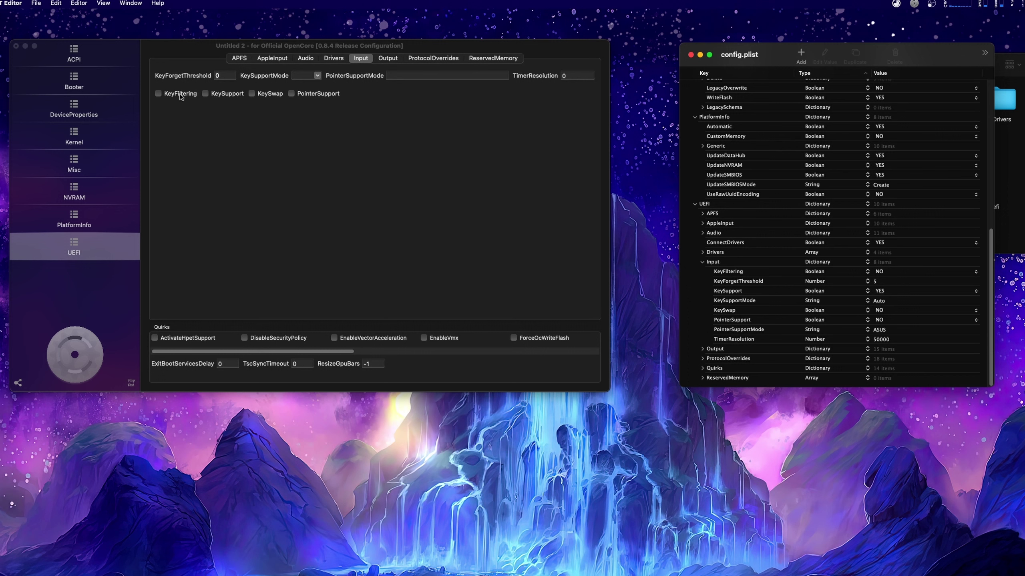
{"action": "left_click", "coordinate": [219, 93]}
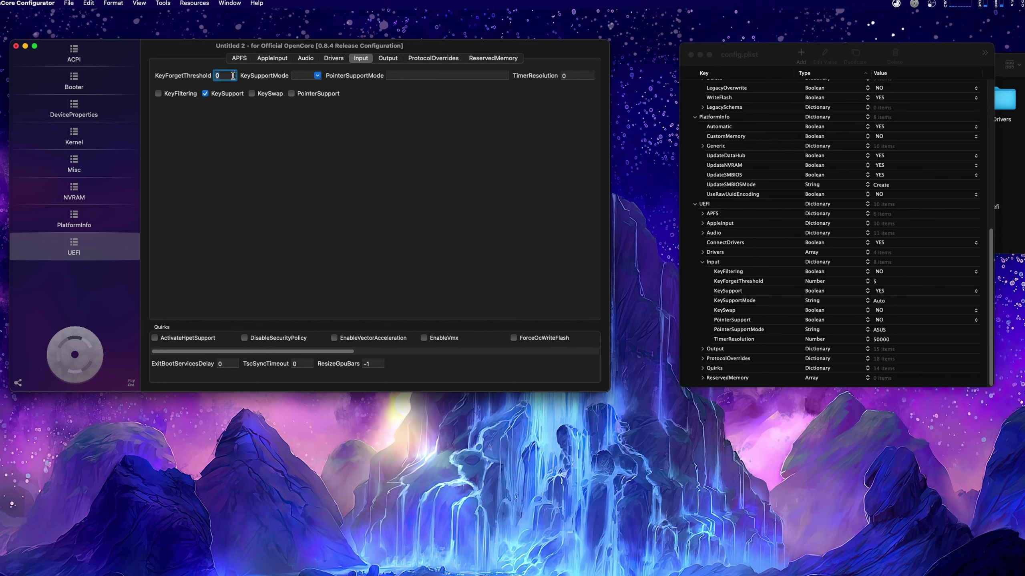
{"action": "type", "text": "5"}
Step: In the UEFI Output settings, set the resolution to 1920x1080 and enable ProvideConsoleGop, checking against the Output dictionary in config.plist
{"action": "left_click", "coordinate": [386, 60]}
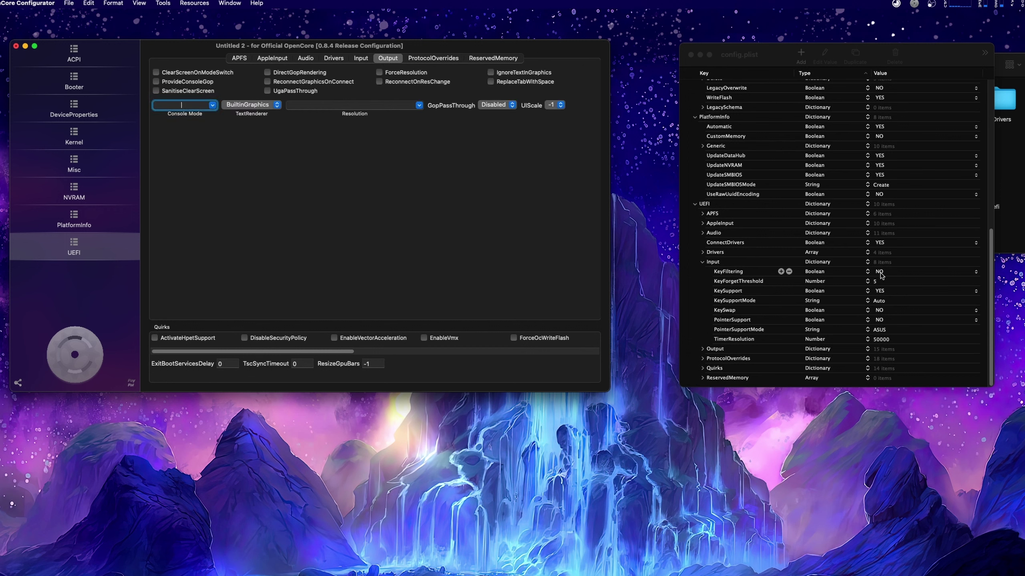
{"action": "left_click", "coordinate": [703, 263]}
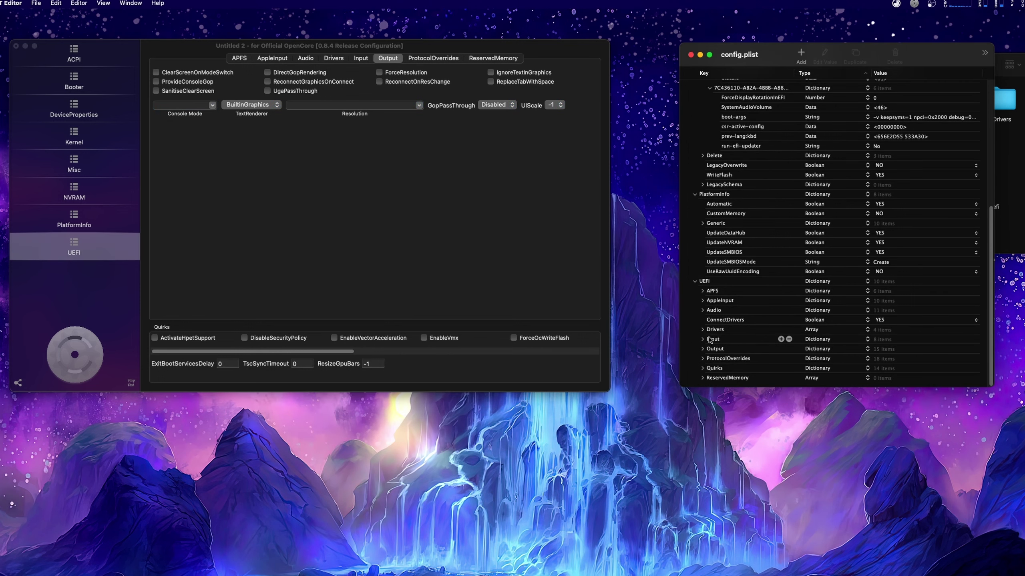
{"action": "left_click", "coordinate": [703, 349]}
{"action": "scroll", "coordinate": [732, 340], "scroll_direction": "down", "scroll_amount": 5}
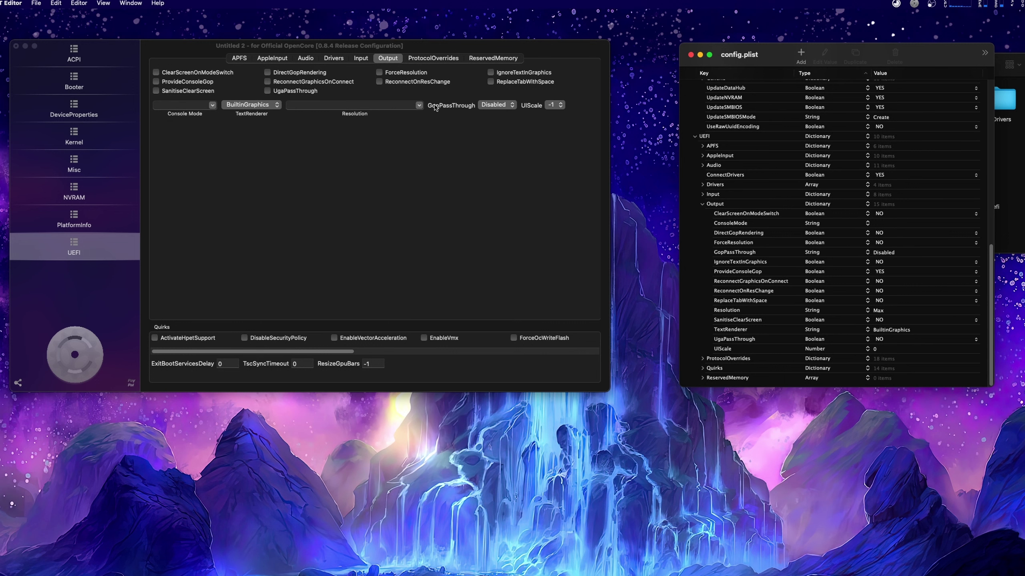
{"action": "left_click", "coordinate": [419, 105]}
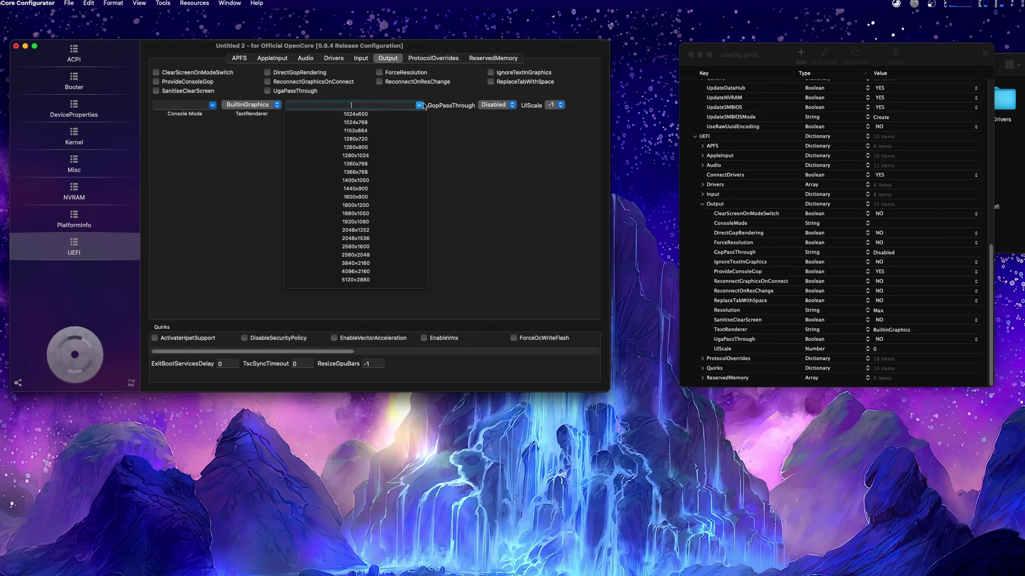
{"action": "left_click", "coordinate": [361, 223]}
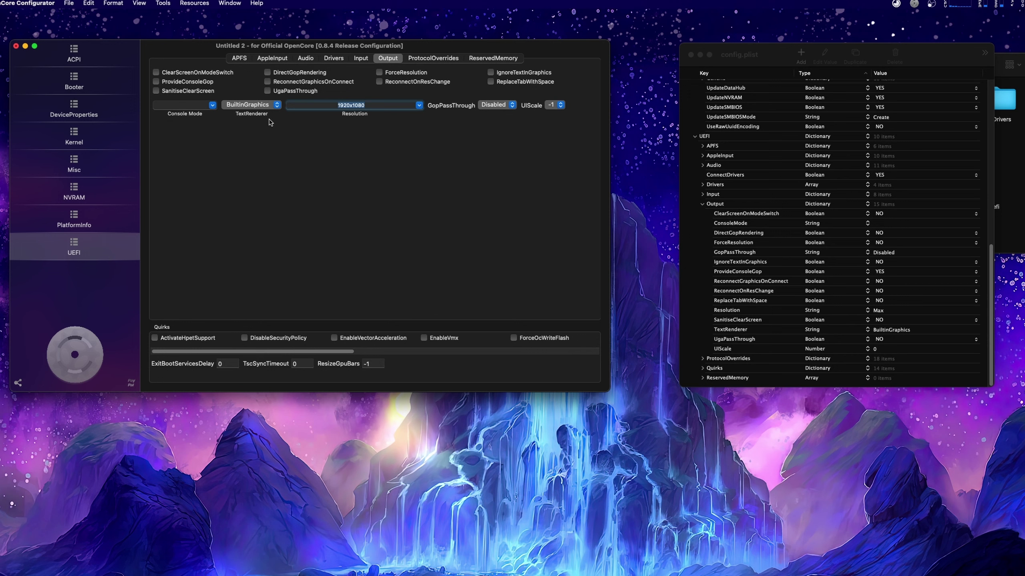
{"action": "left_click", "coordinate": [190, 82]}
Step: Enable FirmwareVolume in the UEFI ProtocolOverrides, following the ProtocolOverrides dictionary in config.plist
{"action": "left_click", "coordinate": [434, 58]}
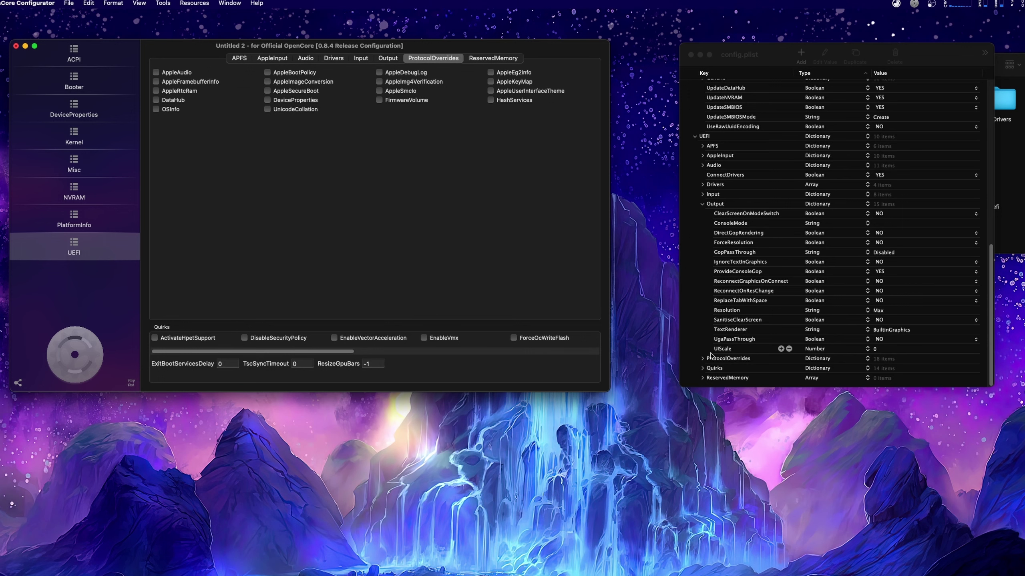
{"action": "left_click", "coordinate": [702, 204]}
{"action": "left_click", "coordinate": [702, 358]}
{"action": "scroll", "coordinate": [827, 282], "scroll_direction": "down", "scroll_amount": 5}
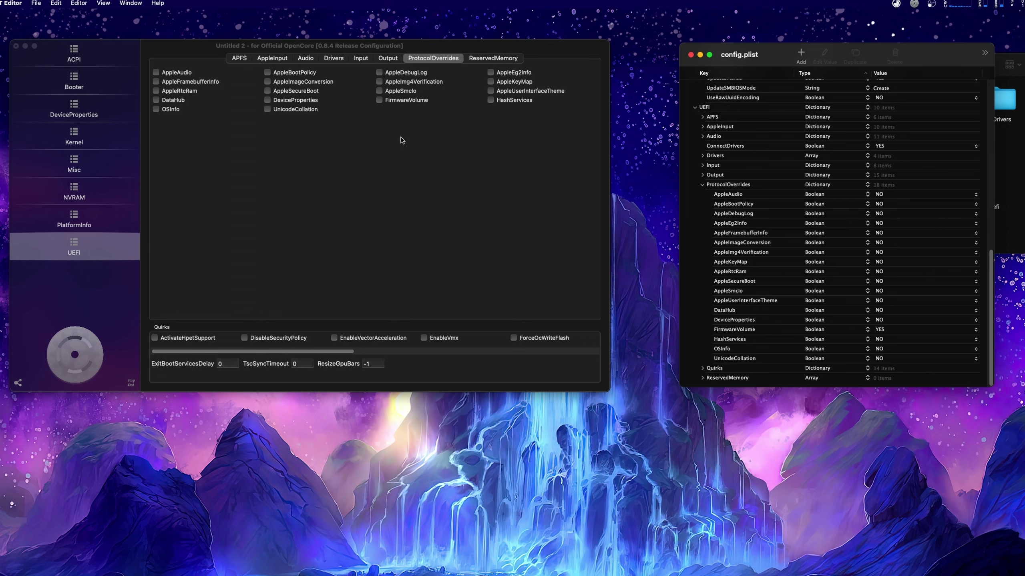
{"action": "left_click", "coordinate": [397, 101]}
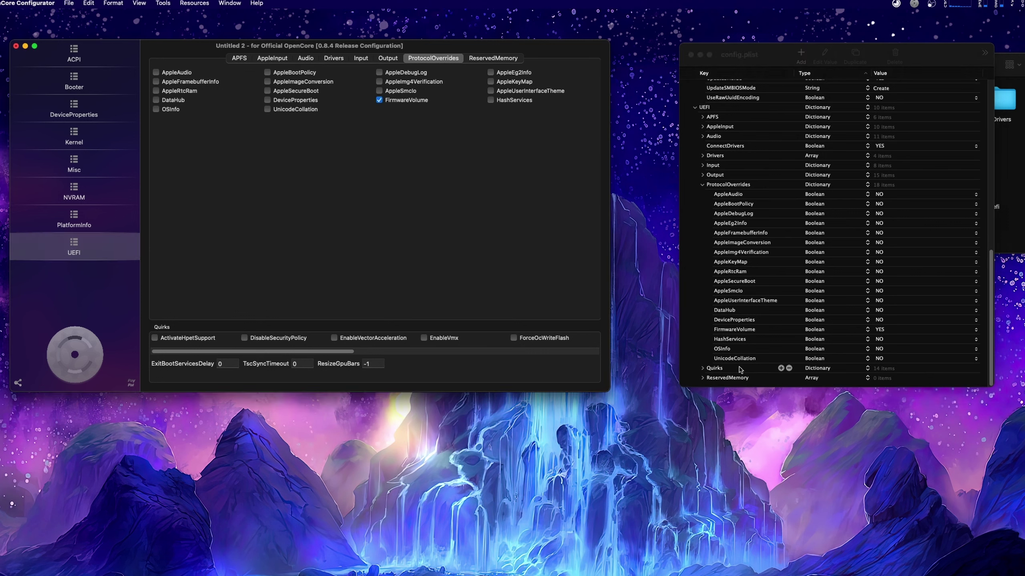
Step: Examine the UEFI Quirks dictionary in config.plist and look through the configurator's UEFI sections for the matching quirk options
{"action": "left_click", "coordinate": [701, 185]}
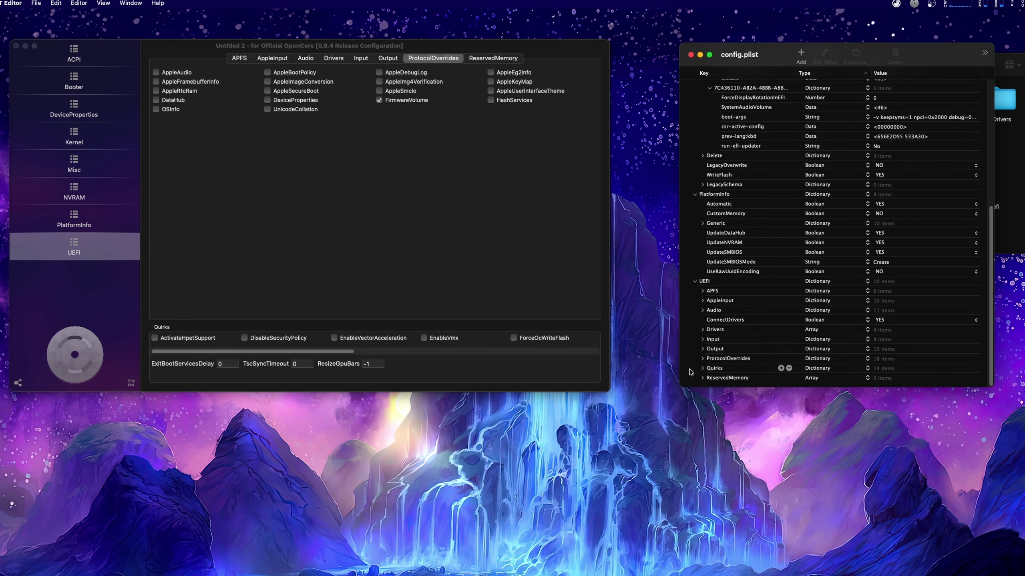
{"action": "left_click", "coordinate": [702, 369]}
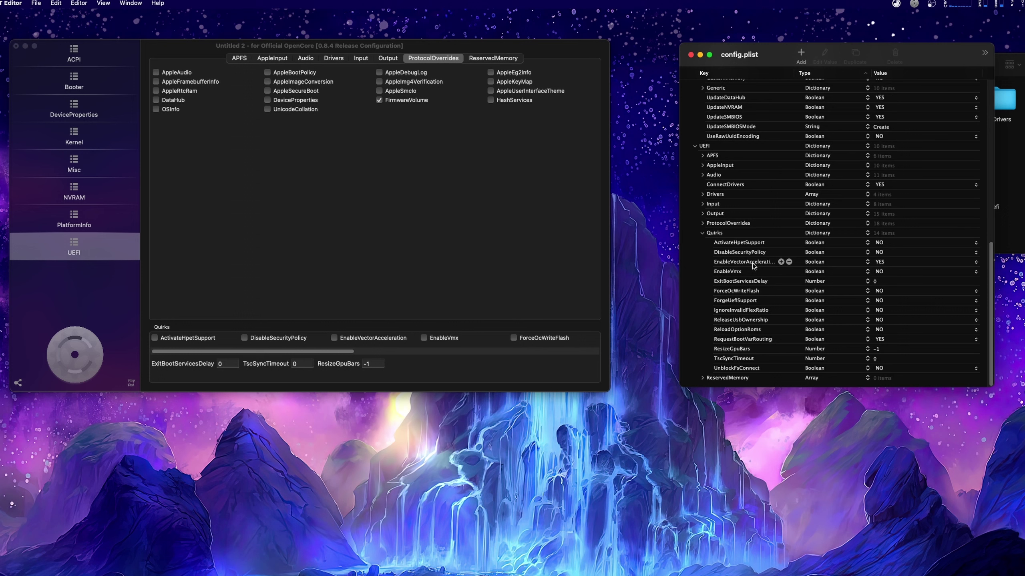
{"action": "left_click", "coordinate": [504, 60]}
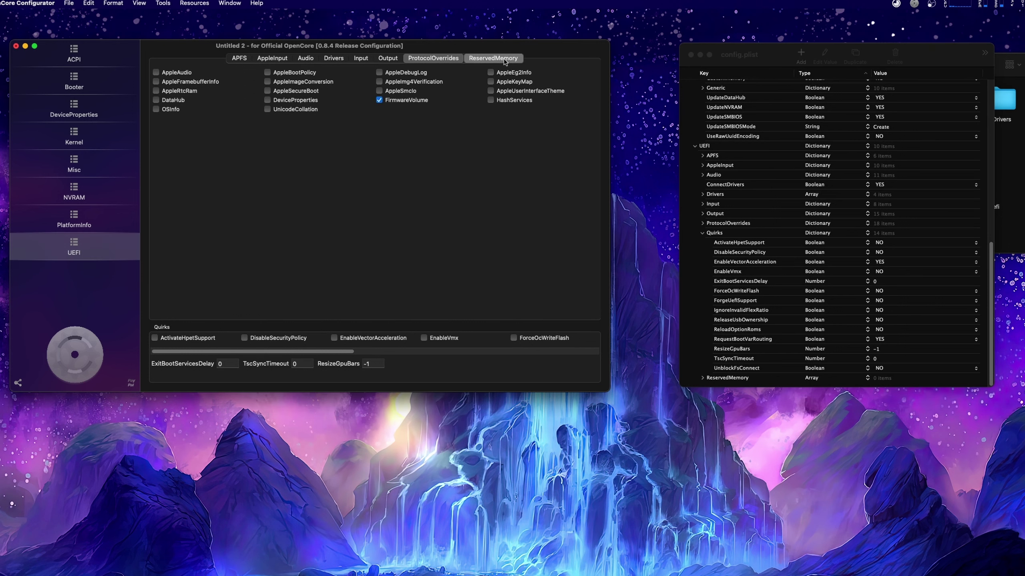
{"action": "left_click", "coordinate": [504, 60]}
{"action": "left_click", "coordinate": [440, 60]}
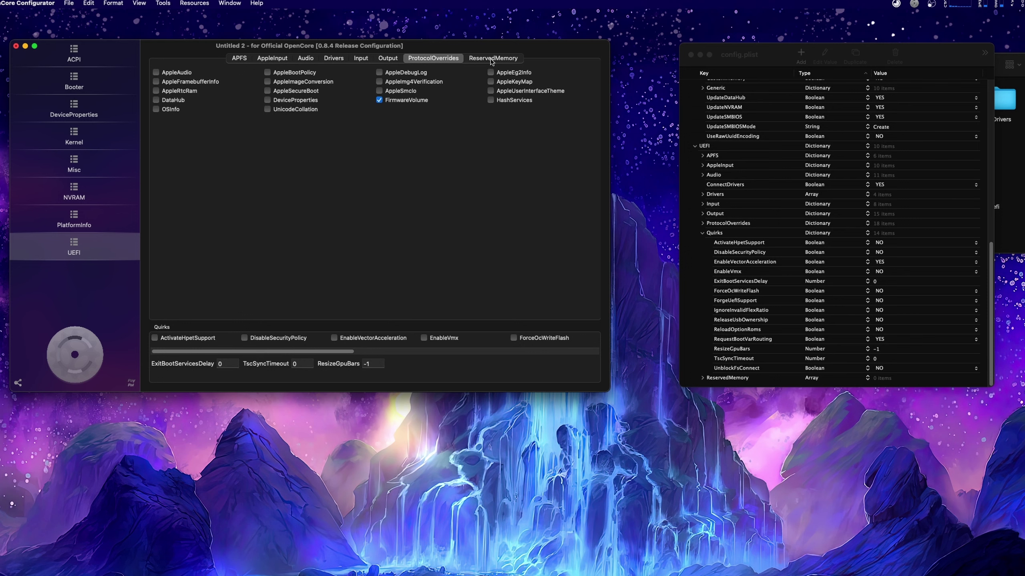
{"action": "left_click", "coordinate": [390, 59]}
{"action": "left_click", "coordinate": [360, 59]}
{"action": "left_click", "coordinate": [333, 59]}
{"action": "left_click", "coordinate": [298, 60]}
{"action": "left_click", "coordinate": [272, 62]}
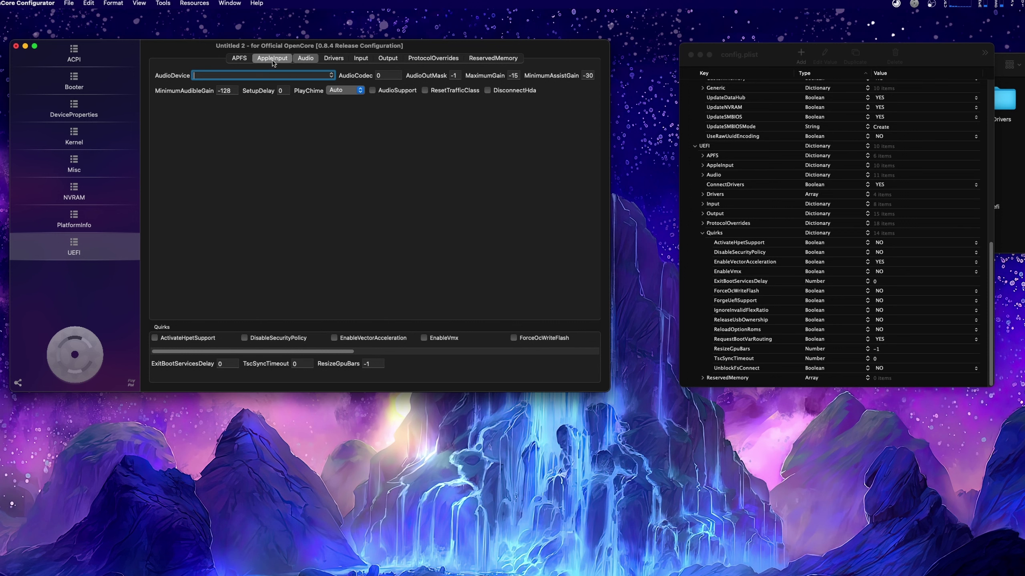
{"action": "left_click", "coordinate": [243, 63]}
{"action": "left_click", "coordinate": [512, 61]}
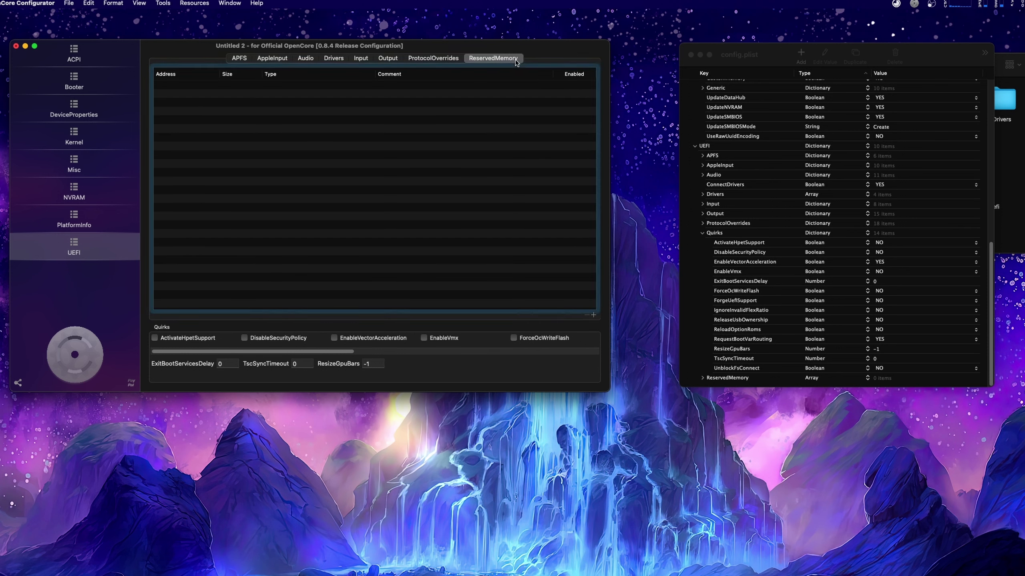
{"action": "left_click", "coordinate": [445, 60]}
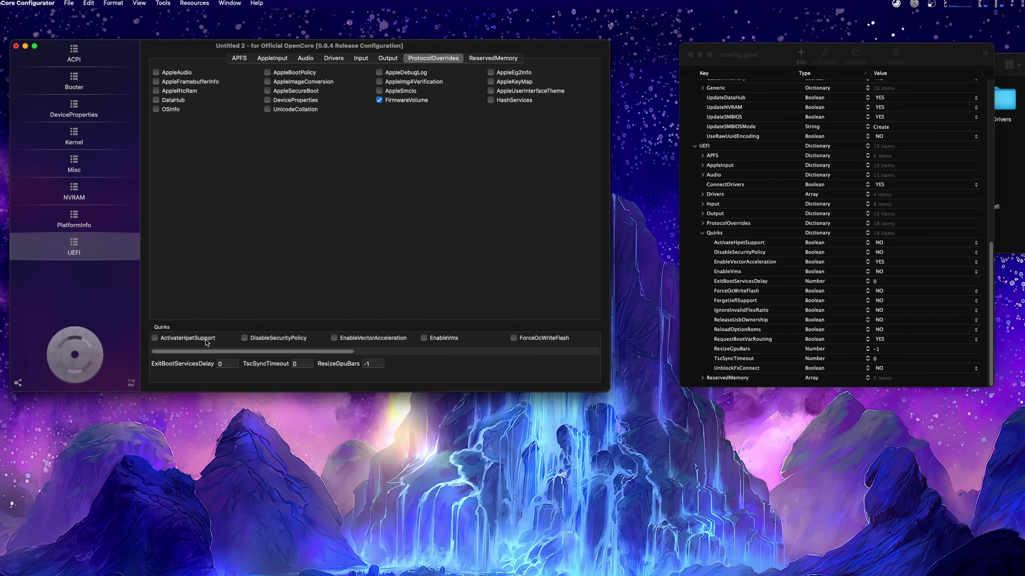
Step: Enable the EnableVectorAcceleration quirk and check ReservedMemory in both the new configuration and config.plist
{"action": "left_click", "coordinate": [364, 341]}
{"action": "left_click", "coordinate": [493, 58]}
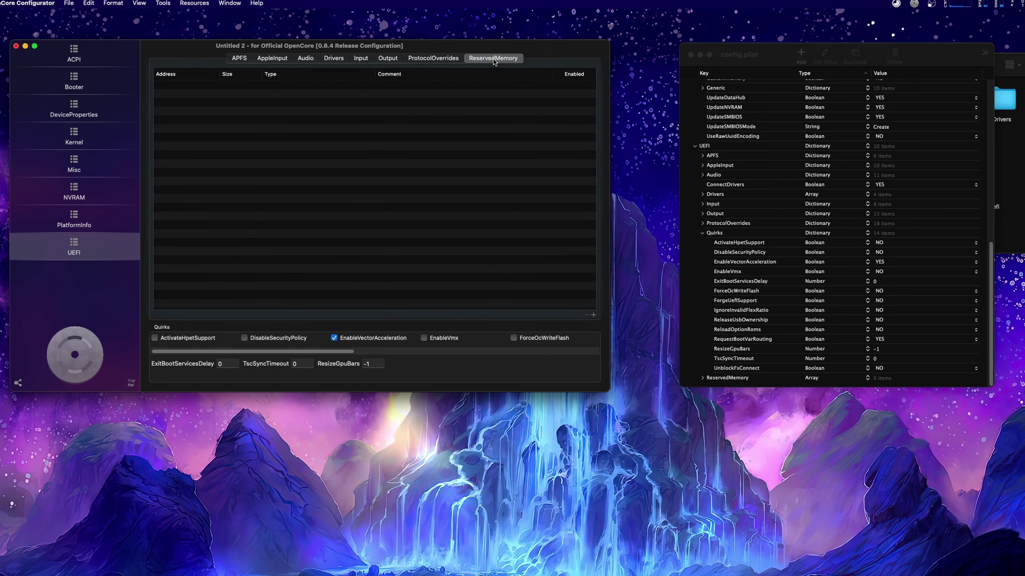
{"action": "left_click", "coordinate": [704, 234]}
{"action": "left_click", "coordinate": [703, 234]}
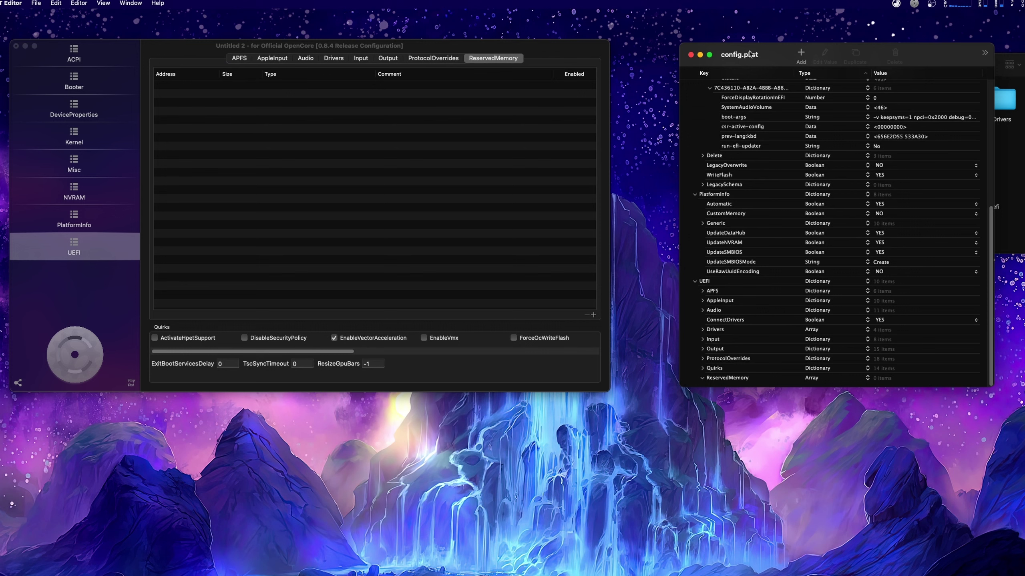
Step: Close the reference config.plist in the plist editor and switch back to OpenCore Configurator
{"action": "left_click_drag", "start_coordinate": [768, 47], "coordinate": [803, 80]}
{"action": "left_click", "coordinate": [724, 87]}
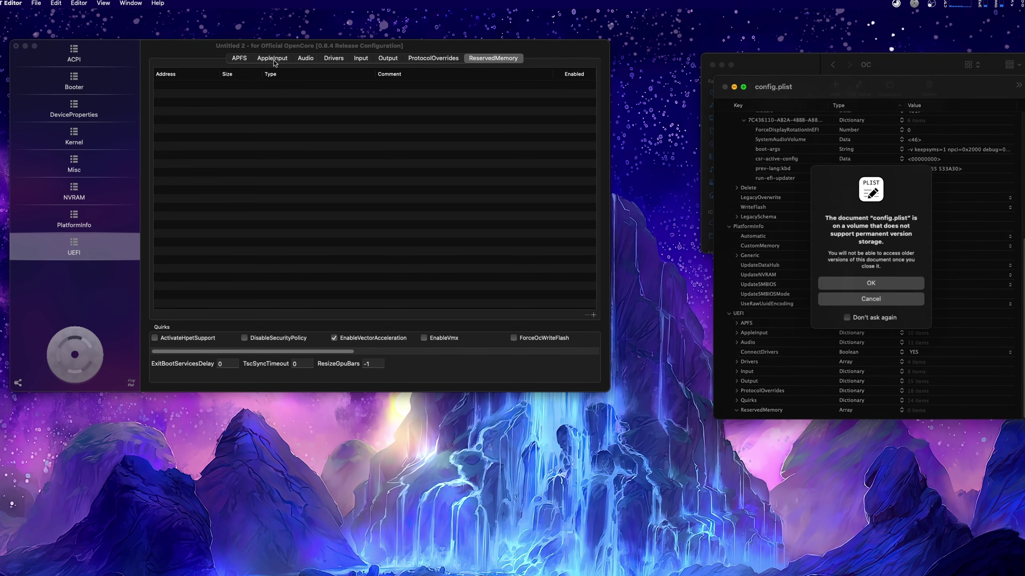
{"action": "left_click", "coordinate": [887, 284]}
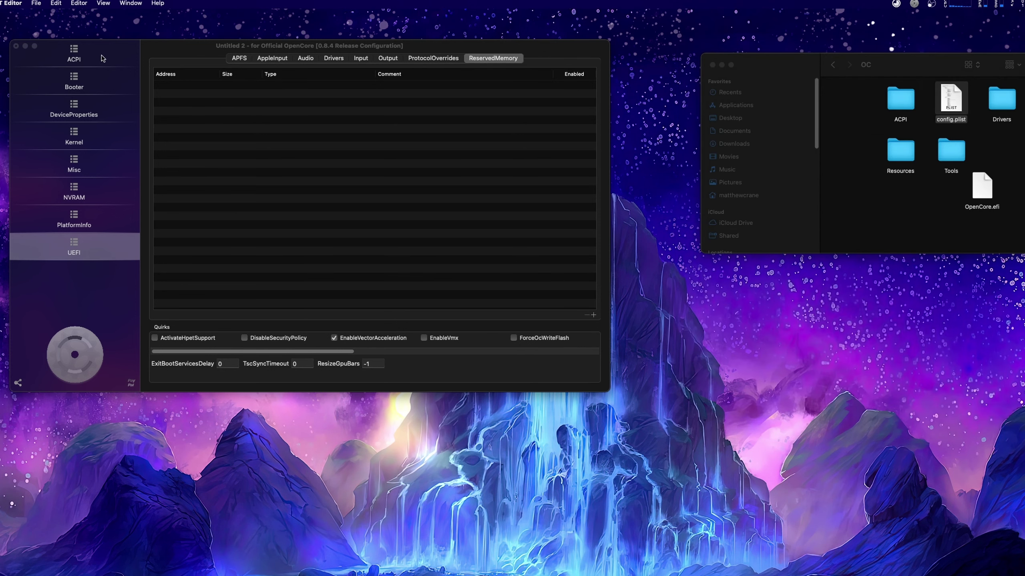
{"action": "left_click", "coordinate": [36, 3]}
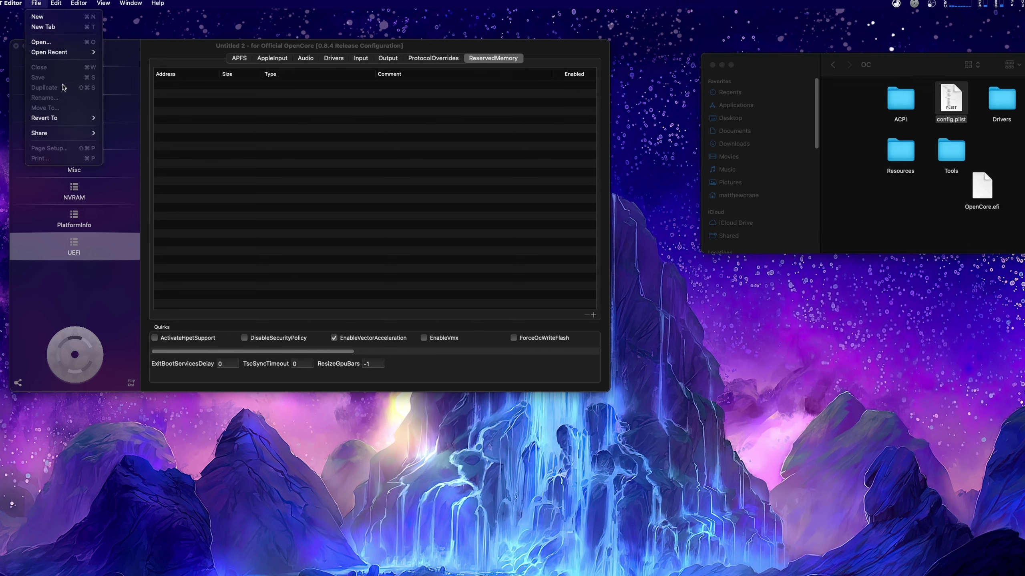
{"action": "left_click", "coordinate": [229, 145]}
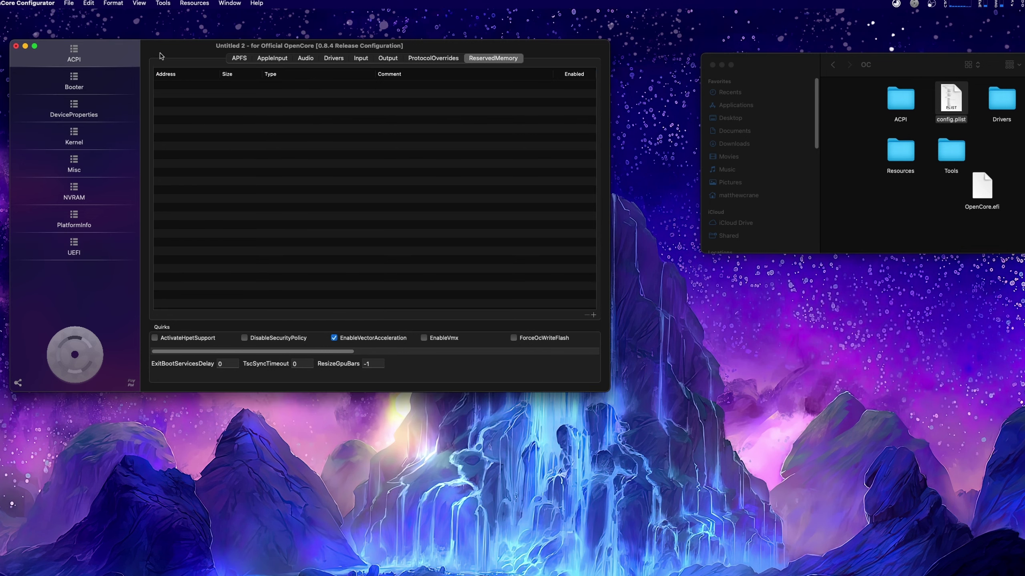
Step: Look over the Booter and DeviceProperties sections of the new configuration and move its window clear of the screen corner
{"action": "left_click", "coordinate": [100, 89]}
{"action": "left_click", "coordinate": [95, 113]}
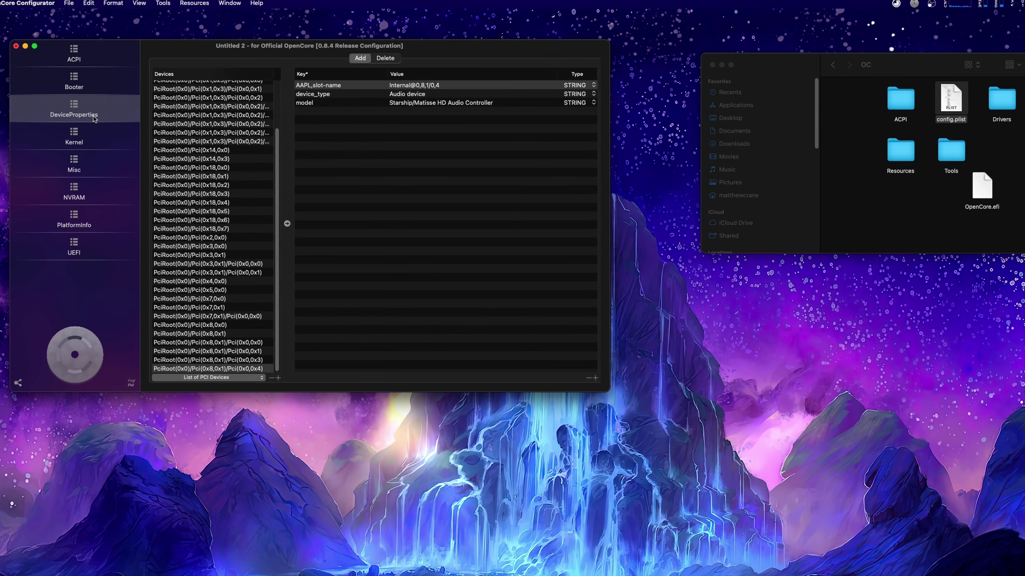
{"action": "left_click_drag", "start_coordinate": [228, 48], "coordinate": [286, 95]}
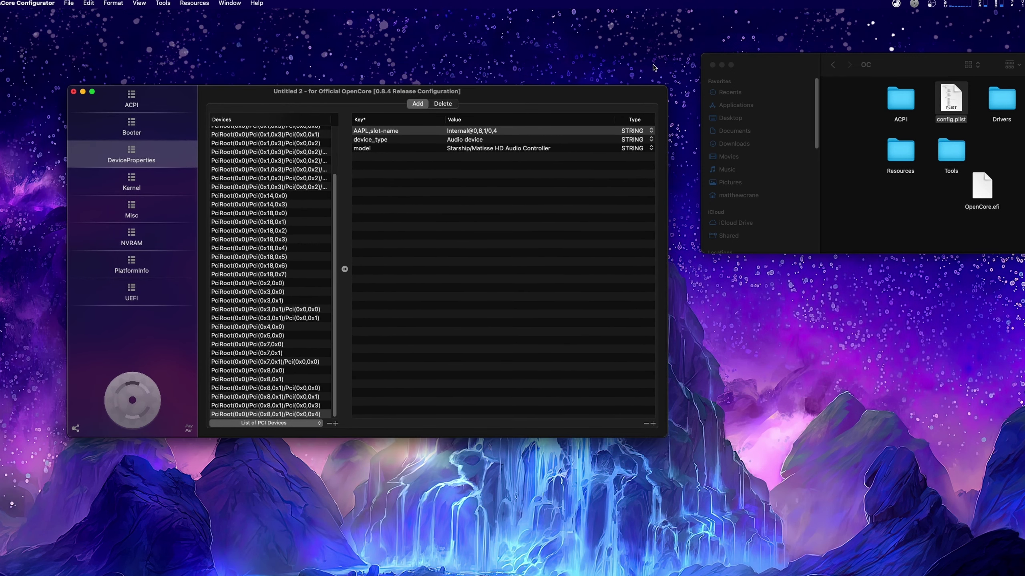
Step: Unmount the EFI partition disk3s1, authorising the change with the account password
{"action": "left_click", "coordinate": [895, 4]}
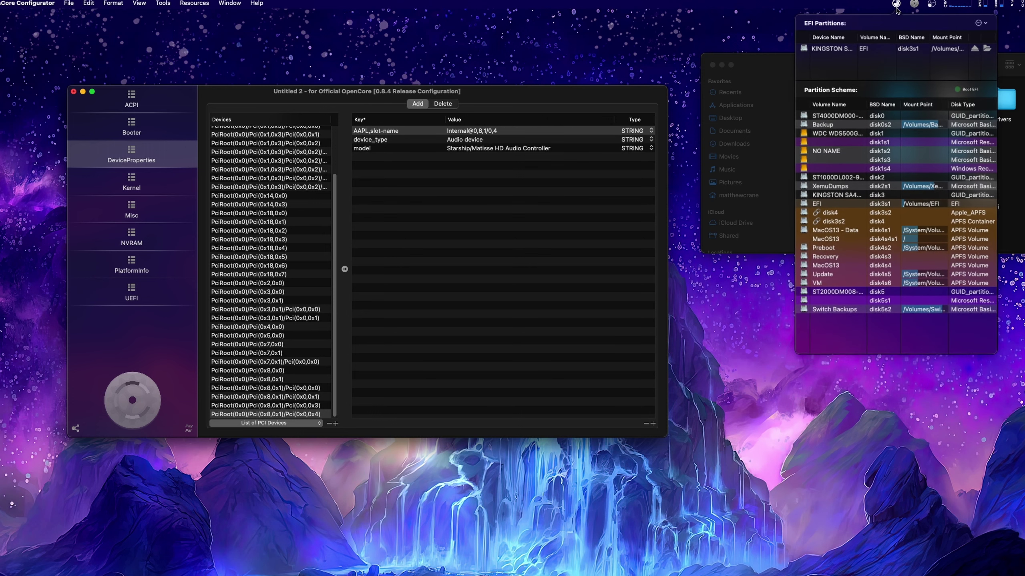
{"action": "left_click", "coordinate": [974, 49]}
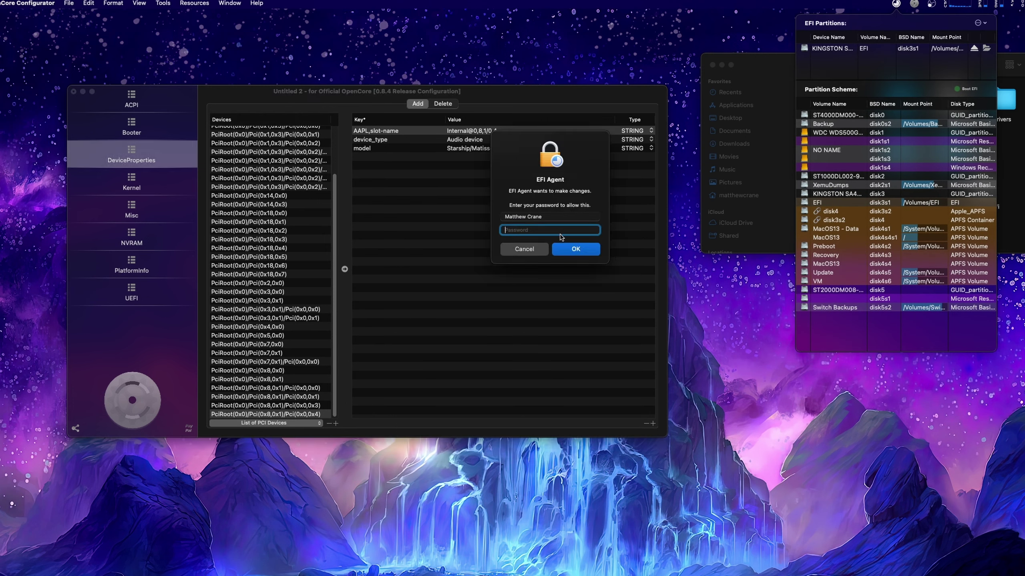
{"action": "type", "text": "********"}
{"action": "key", "text": "Return"}
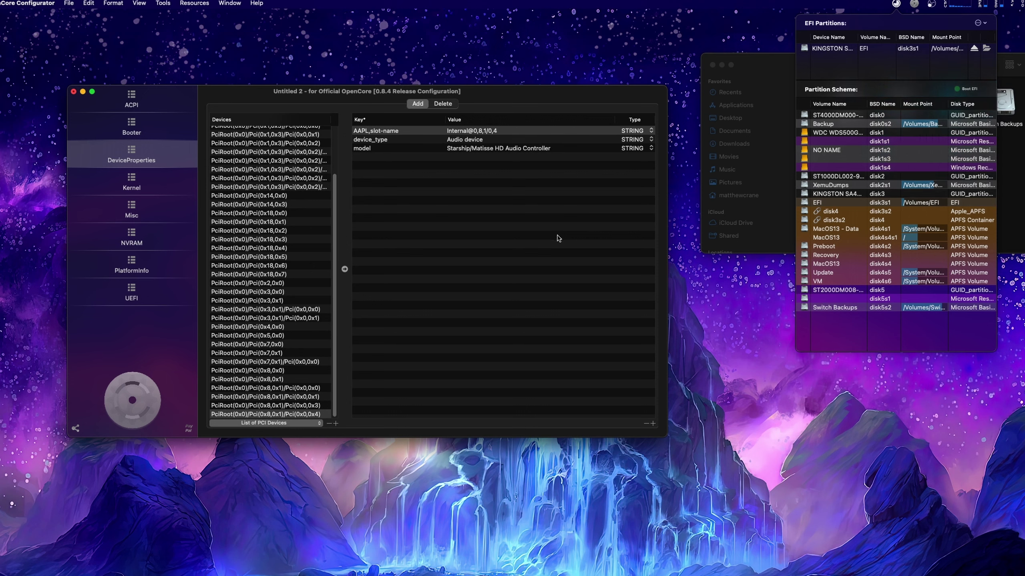
Step: Save the new configuration as config in the Documents folder
{"action": "left_click", "coordinate": [69, 4]}
{"action": "left_click", "coordinate": [88, 62]}
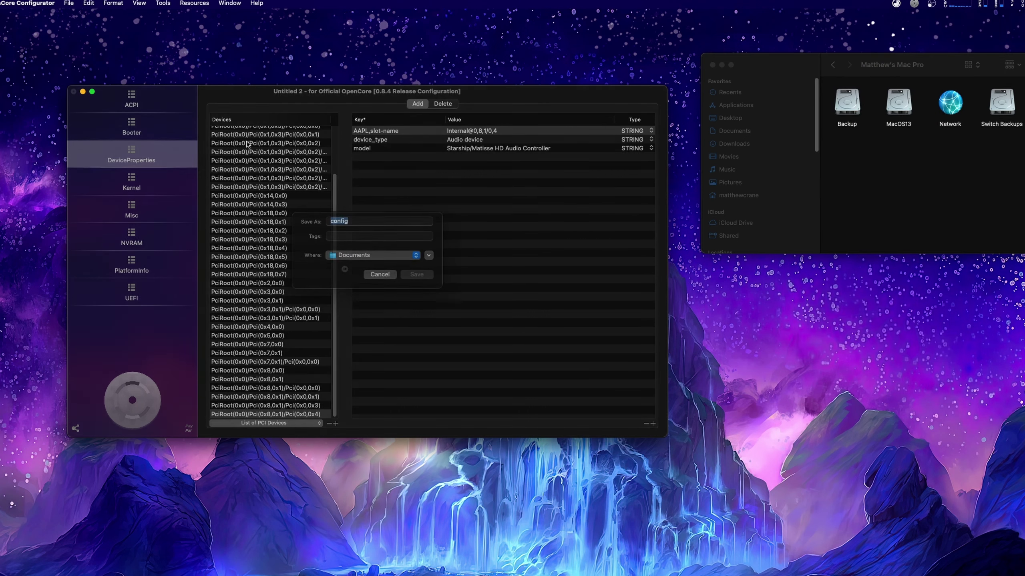
{"action": "left_click", "coordinate": [416, 285]}
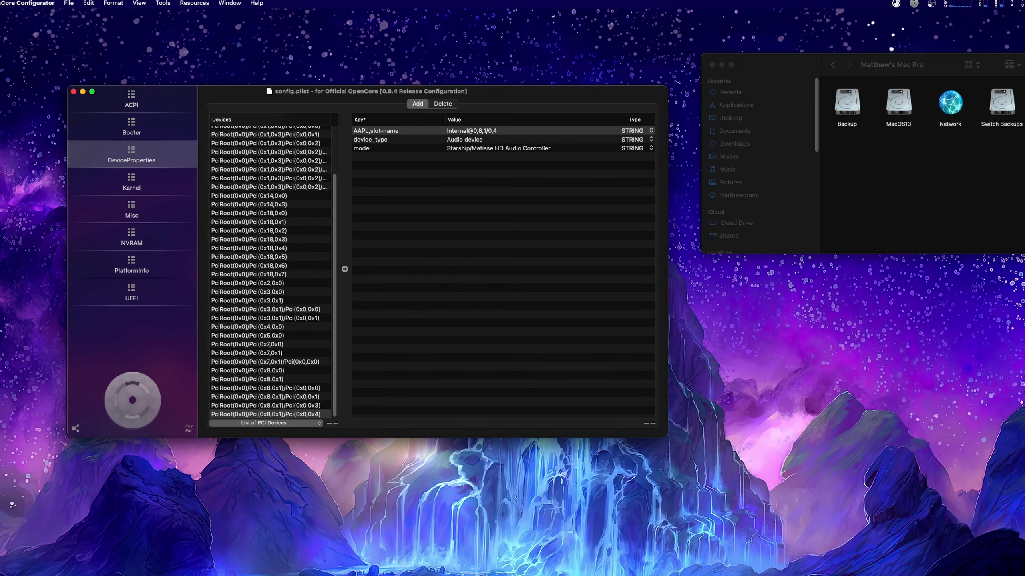
Step: Switch to Microsoft Edge and search the web for "sanity checker"
{"action": "left_click", "coordinate": [540, 575]}
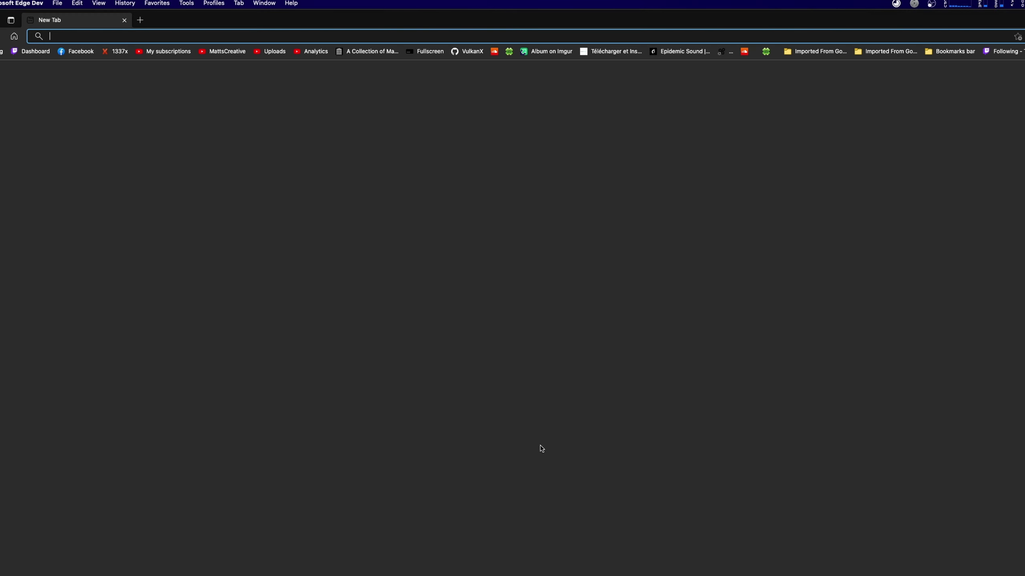
{"action": "type", "text": "san"}
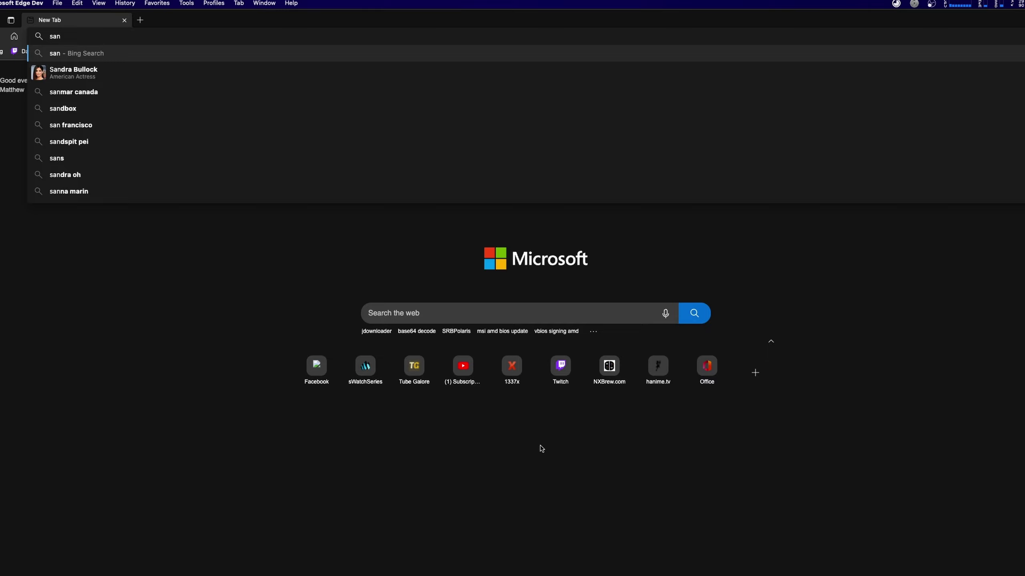
{"action": "type", "text": "ity"}
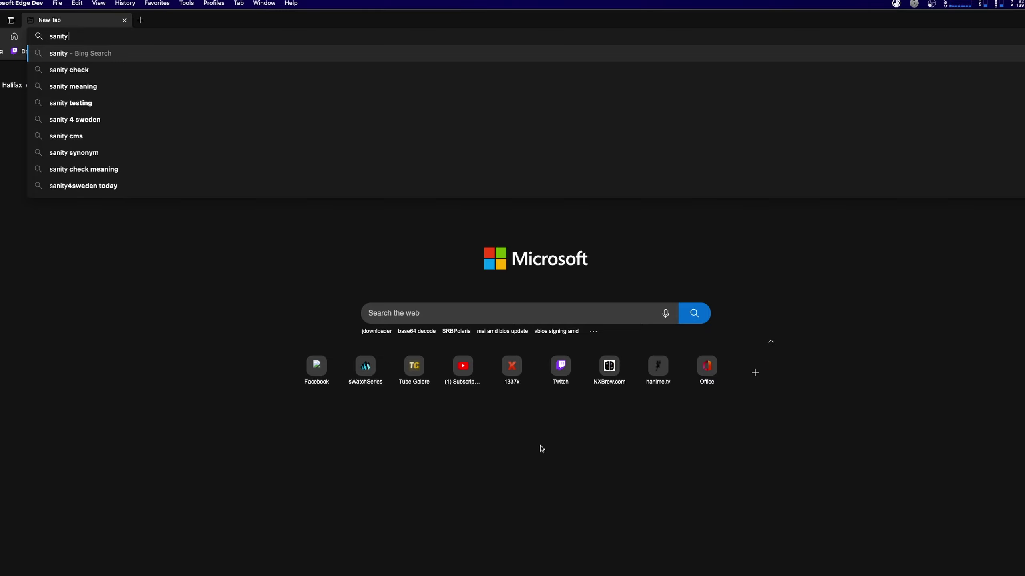
{"action": "key", "text": "Down"}
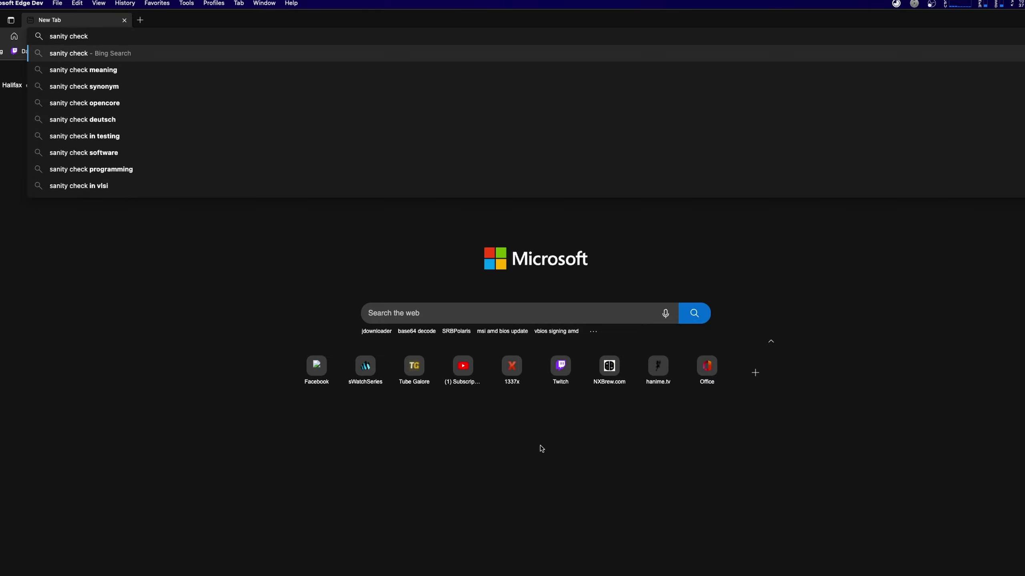
{"action": "key", "text": "BackSpace"}
{"action": "type", "text": "er"}
{"action": "key", "text": "Return"}
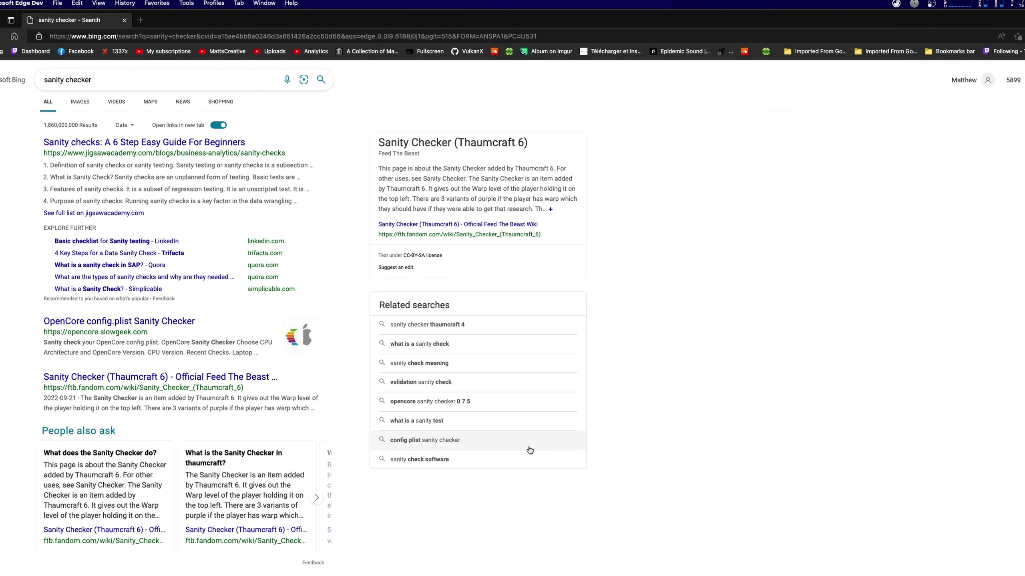
Step: Refine the search to "sanity checker opencore" and open the OpenCore Sanity Checker result from OCUtils
{"action": "scroll", "coordinate": [245, 319], "scroll_direction": "down", "scroll_amount": 5}
{"action": "scroll", "coordinate": [245, 319], "scroll_direction": "up", "scroll_amount": 4}
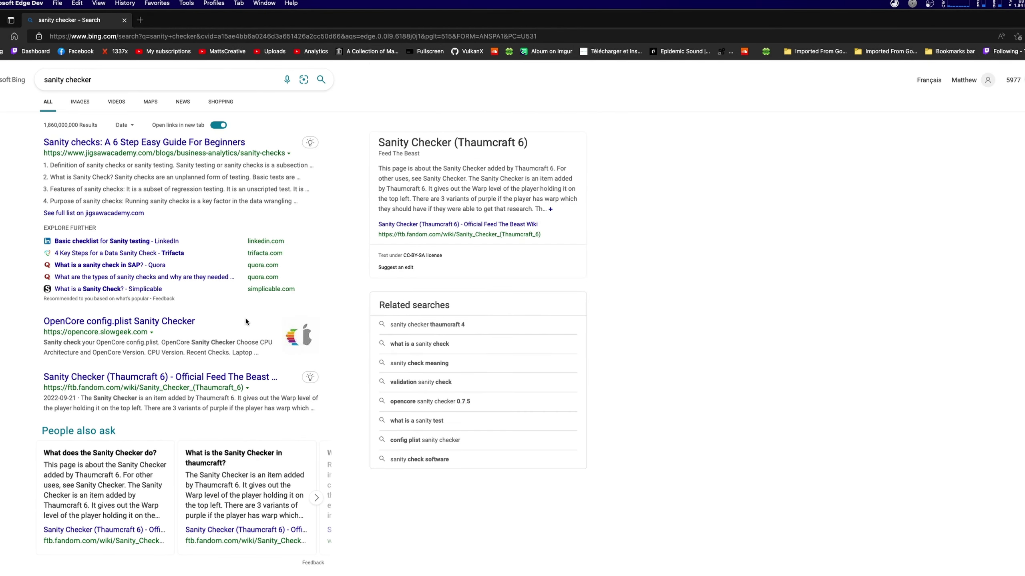
{"action": "scroll", "coordinate": [245, 319], "scroll_direction": "down", "scroll_amount": 1}
{"action": "scroll", "coordinate": [245, 319], "scroll_direction": "up", "scroll_amount": 2}
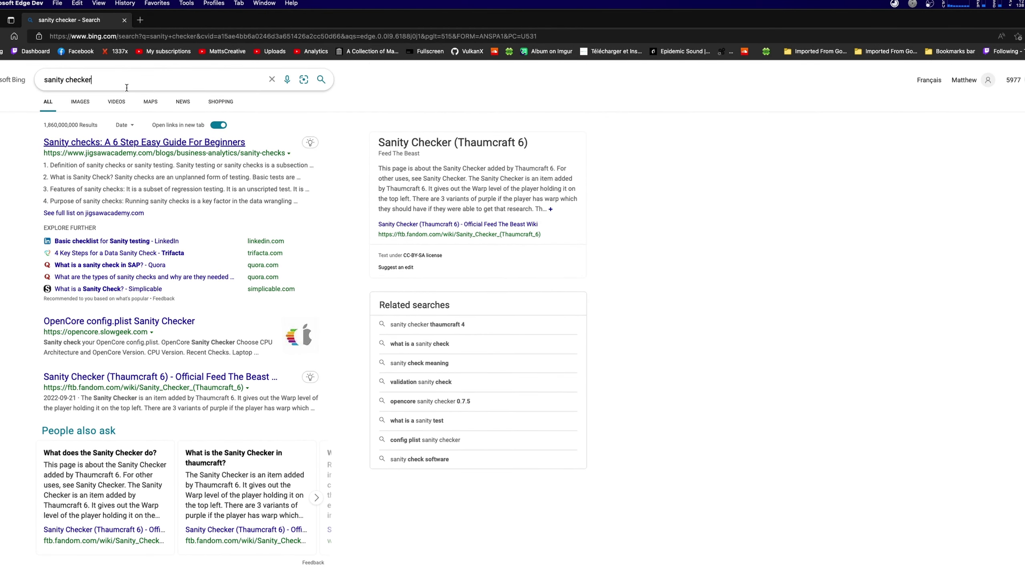
{"action": "type", "text": "opencore"}
{"action": "key", "text": "Return"}
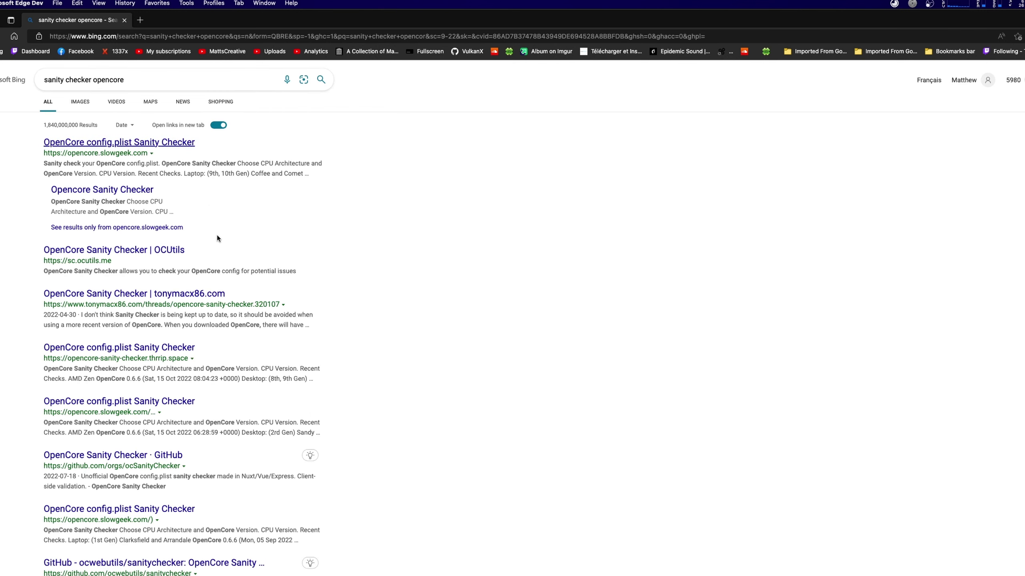
{"action": "left_click", "coordinate": [145, 250]}
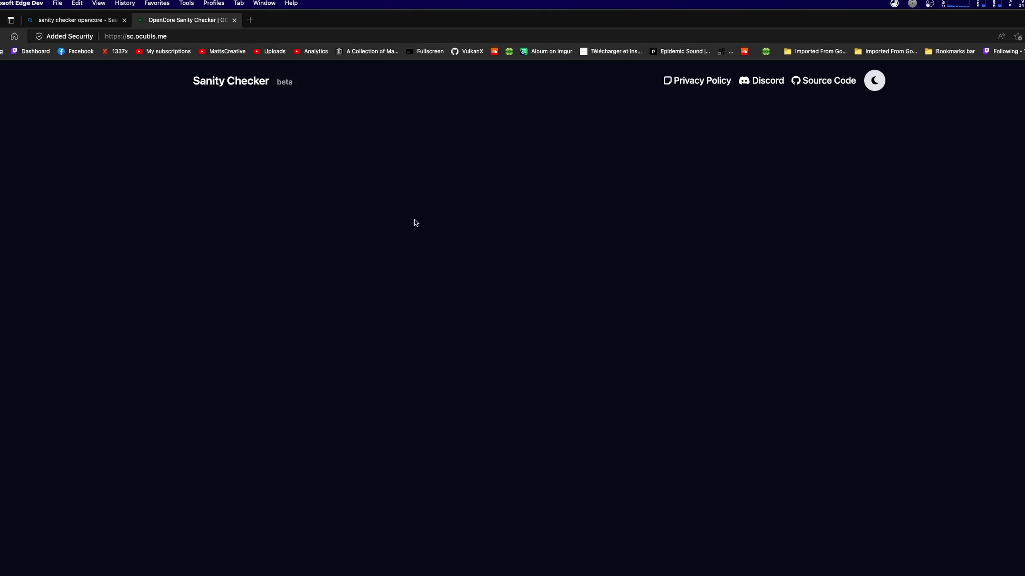
Step: Choose [AMD] Zen (17h, 19h) as the CPU and upload config.plist from Documents for validation
{"action": "left_click", "coordinate": [414, 238]}
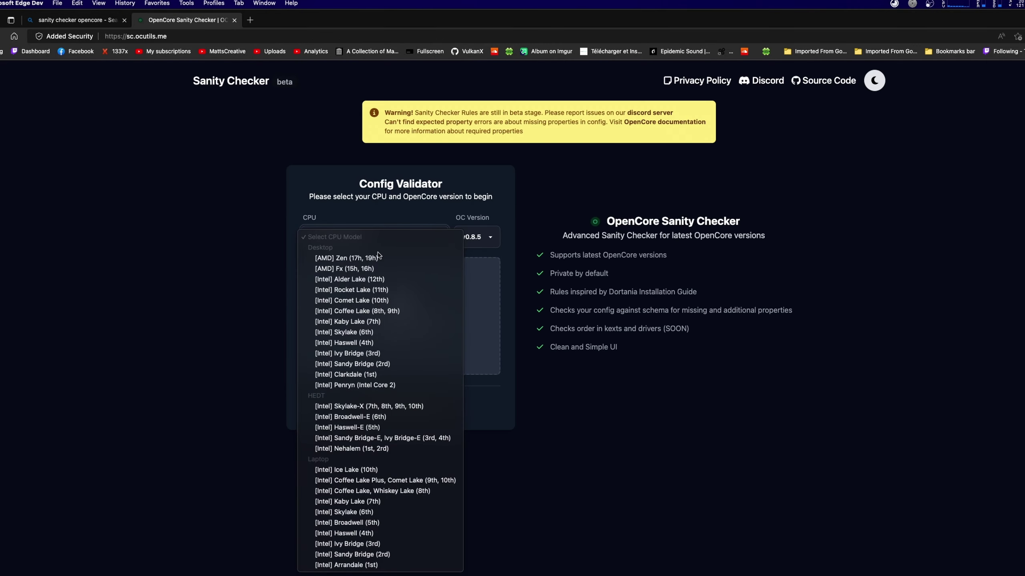
{"action": "left_click", "coordinate": [369, 261]}
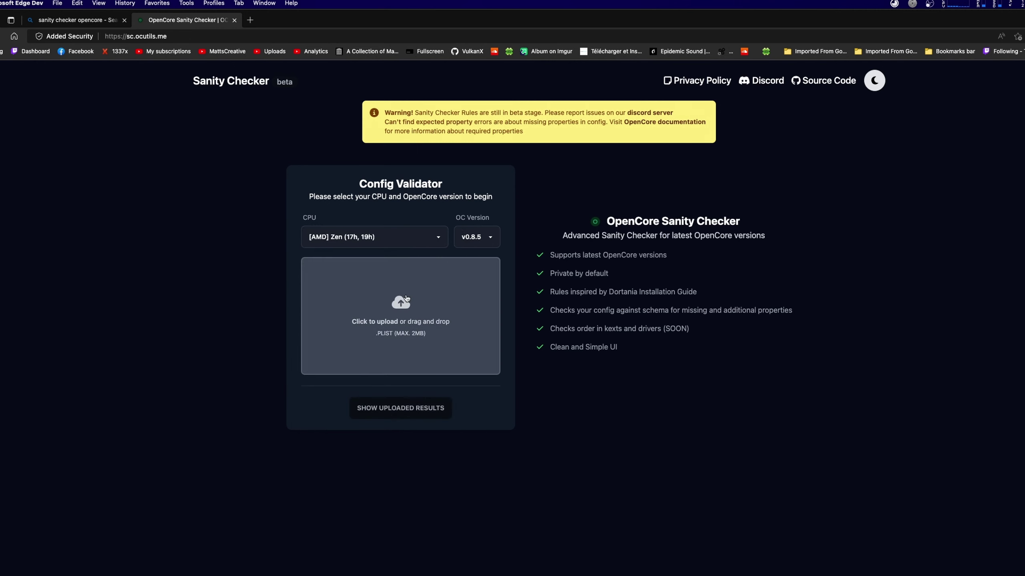
{"action": "left_click", "coordinate": [405, 300]}
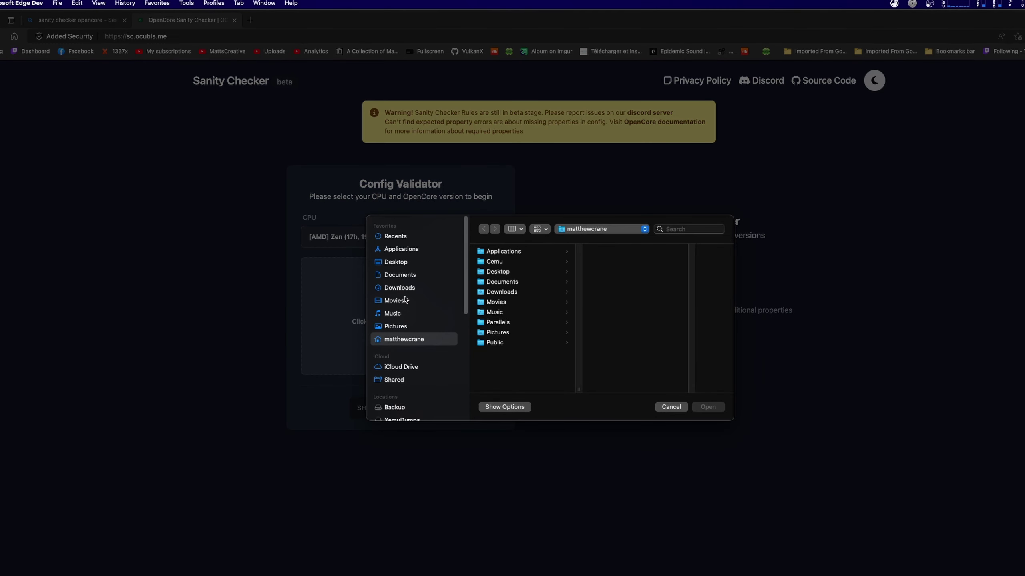
{"action": "left_click", "coordinate": [403, 275]}
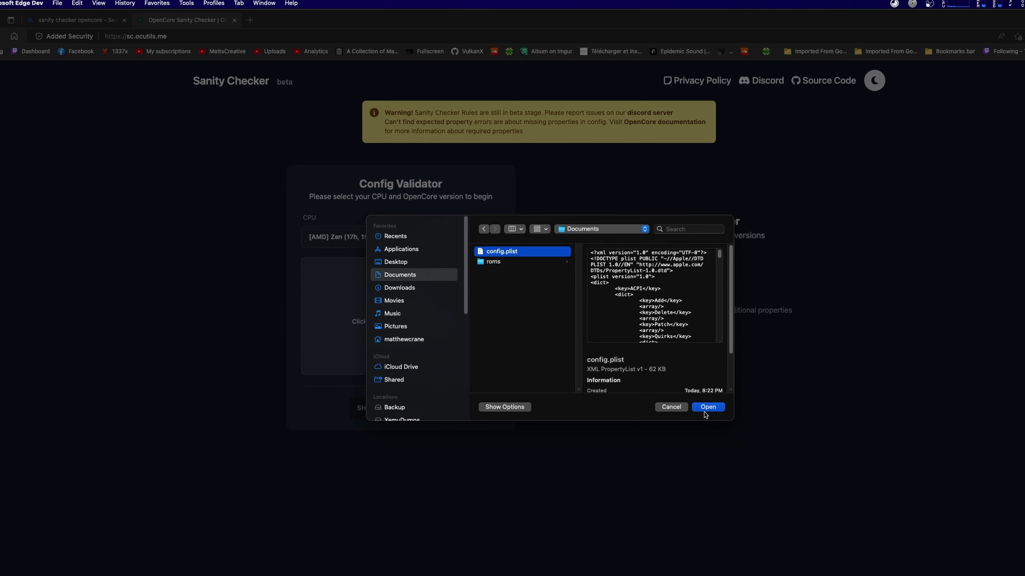
{"action": "left_click", "coordinate": [708, 407]}
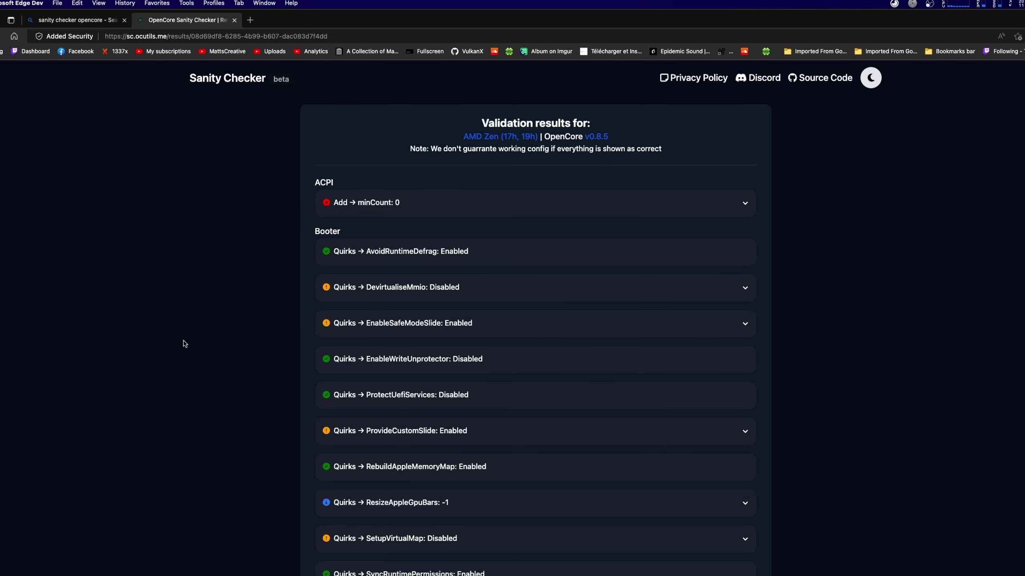
Step: Review the validation results, switch to OpenCore Configurator and enable Connect Drivers for the UEFI drivers
{"action": "scroll", "coordinate": [239, 405], "scroll_direction": "down", "scroll_amount": 18}
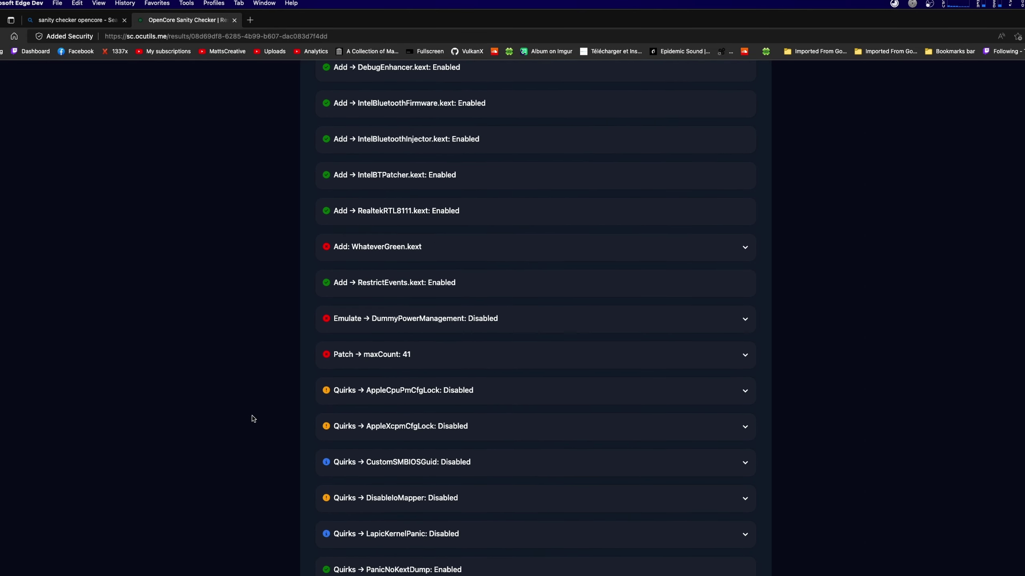
{"action": "scroll", "coordinate": [252, 409], "scroll_direction": "down", "scroll_amount": 1}
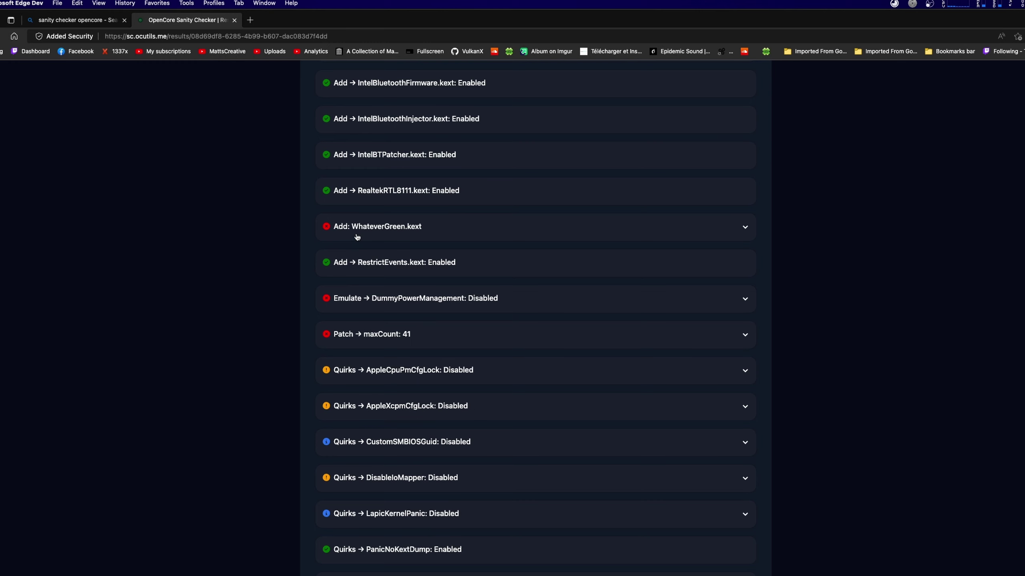
{"action": "scroll", "coordinate": [265, 341], "scroll_direction": "down", "scroll_amount": 1}
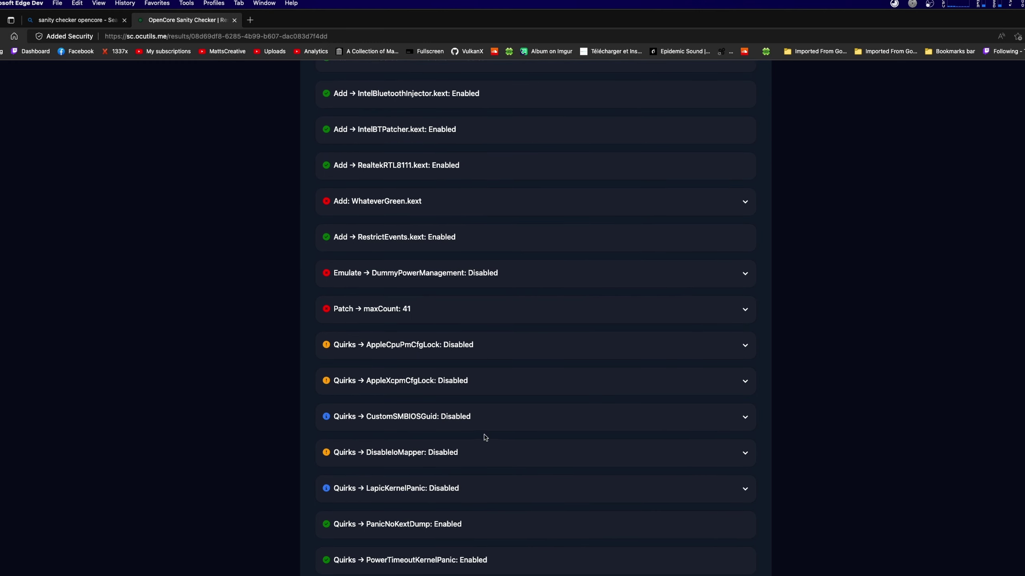
{"action": "scroll", "coordinate": [485, 437], "scroll_direction": "down", "scroll_amount": 20}
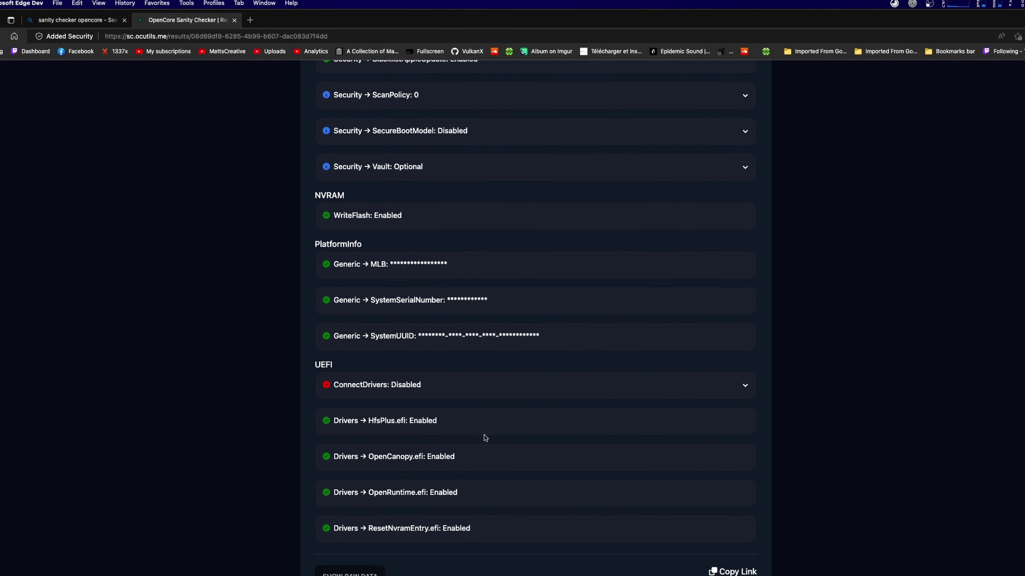
{"action": "key", "text": "super+Tab"}
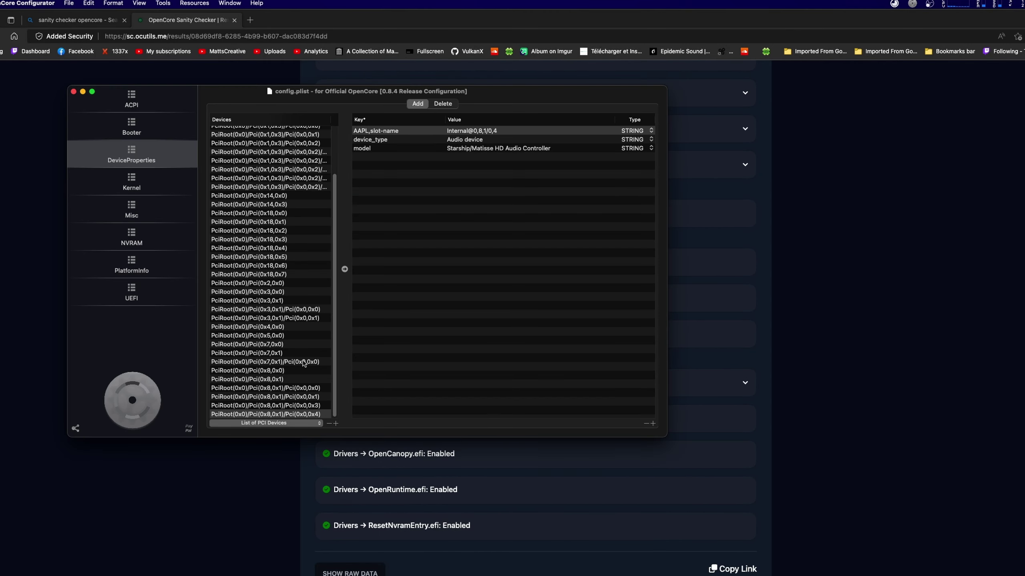
{"action": "left_click", "coordinate": [126, 275]}
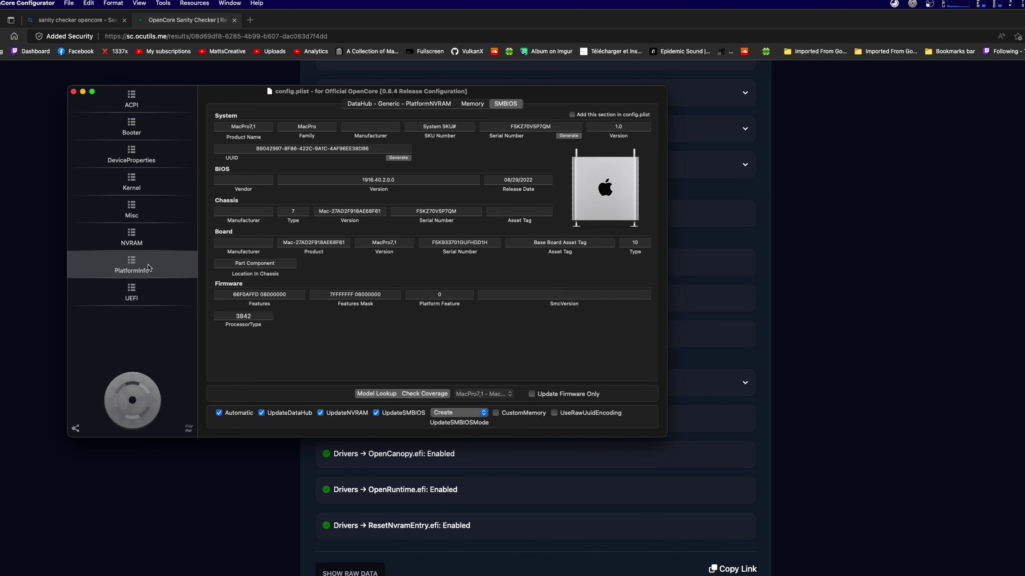
{"action": "left_click", "coordinate": [138, 292]}
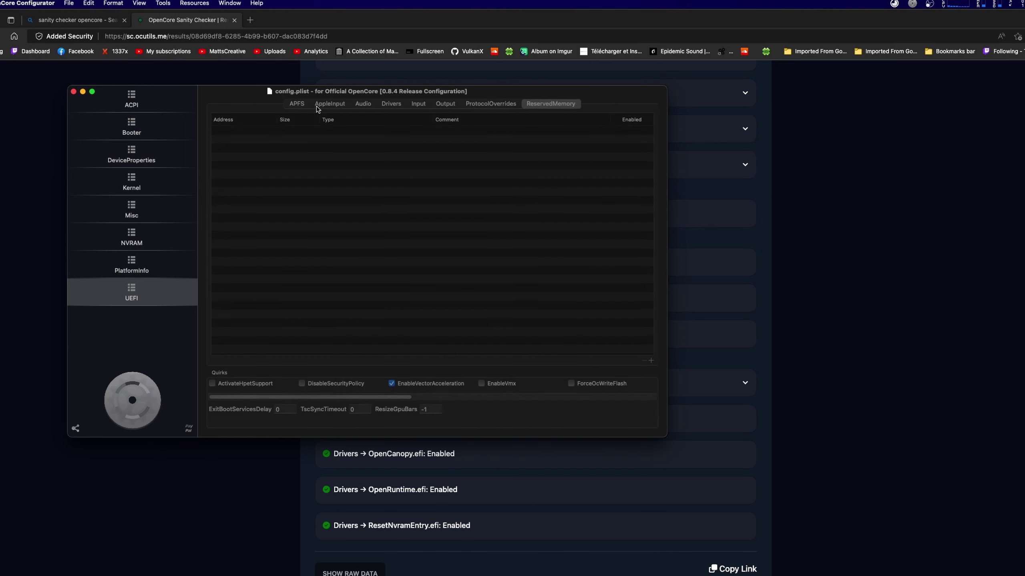
{"action": "left_click", "coordinate": [500, 106]}
{"action": "left_click", "coordinate": [384, 106]}
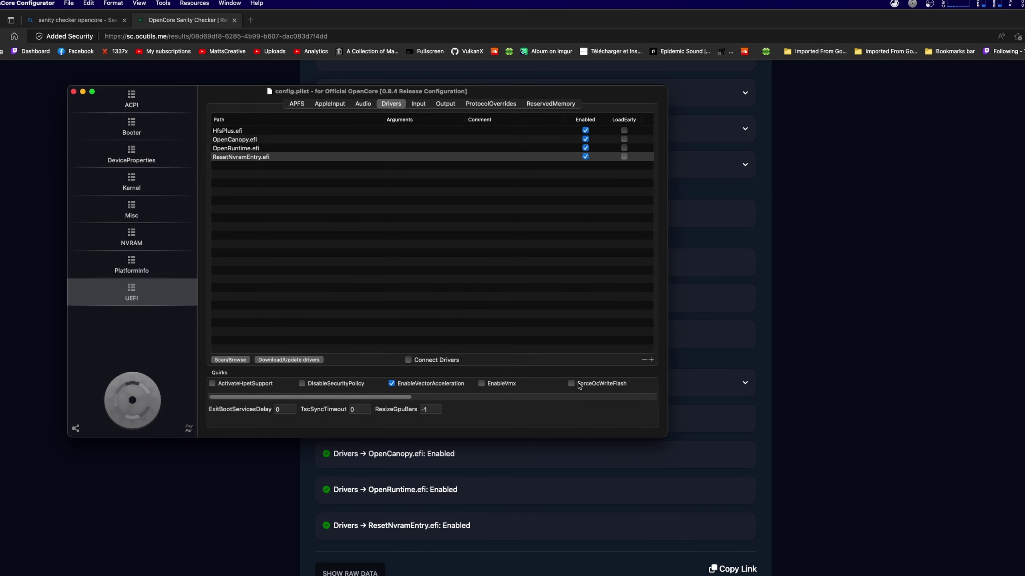
{"action": "left_click", "coordinate": [423, 359]}
Step: Return to the validation results in Edge and read the details of the Patch maxCount and DummyPowerManagement errors
{"action": "left_click", "coordinate": [887, 258]}
{"action": "scroll", "coordinate": [758, 274], "scroll_direction": "up", "scroll_amount": 8}
{"action": "scroll", "coordinate": [757, 274], "scroll_direction": "up", "scroll_amount": 10}
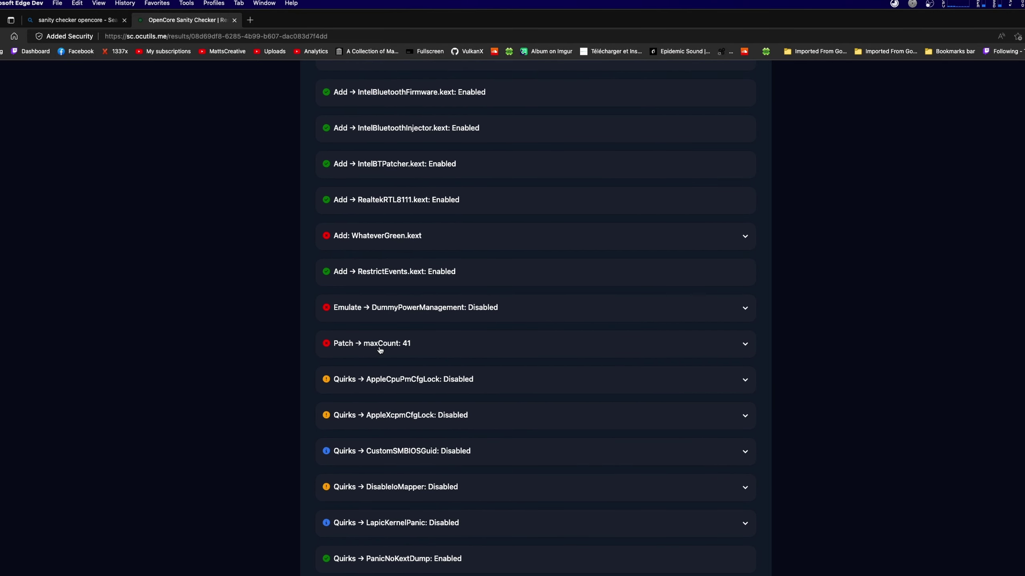
{"action": "left_click", "coordinate": [379, 349]}
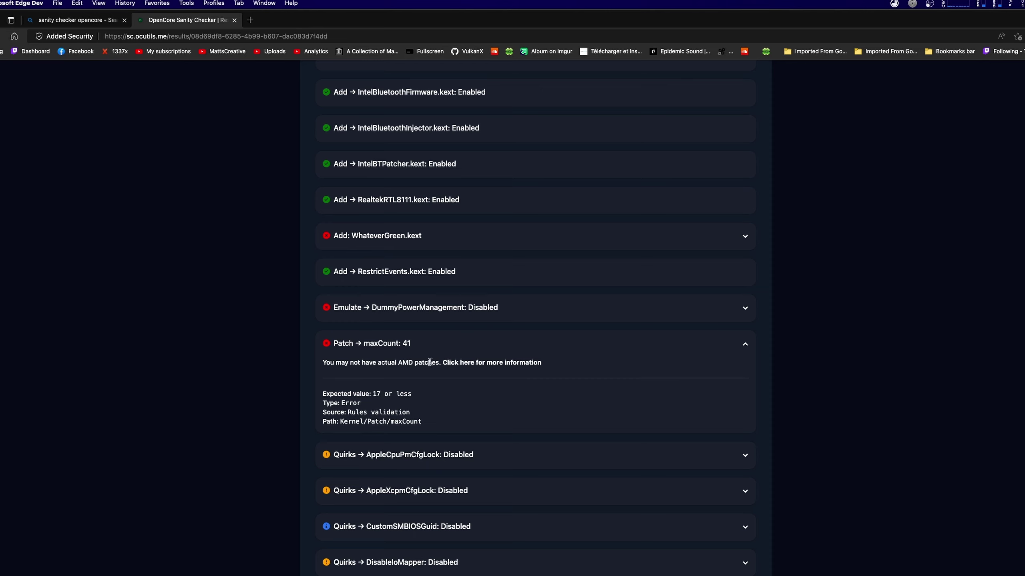
{"action": "left_click", "coordinate": [390, 312]}
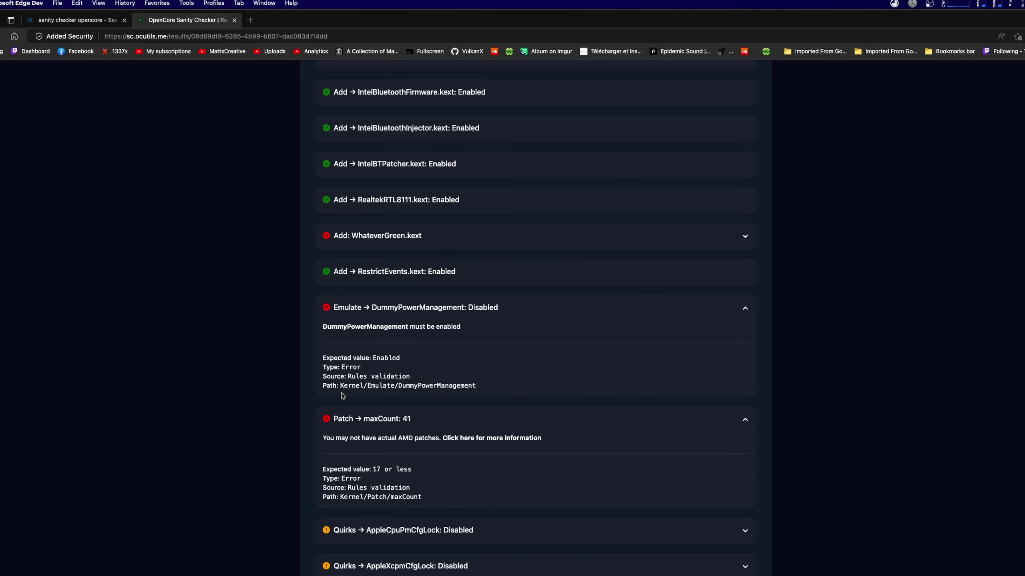
Step: Enable DummyPowerManagement in the Kernel section's Emulate settings in OpenCore Configurator, and return to the validation results
{"action": "key", "text": "super+Tab"}
{"action": "left_click", "coordinate": [139, 177]}
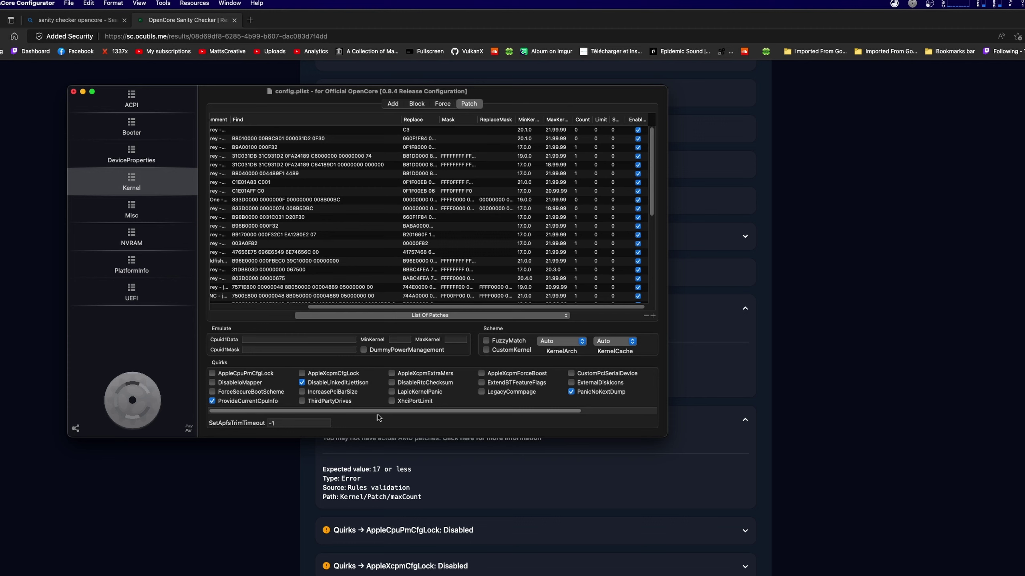
{"action": "left_click", "coordinate": [388, 350]}
{"action": "left_click", "coordinate": [805, 428]}
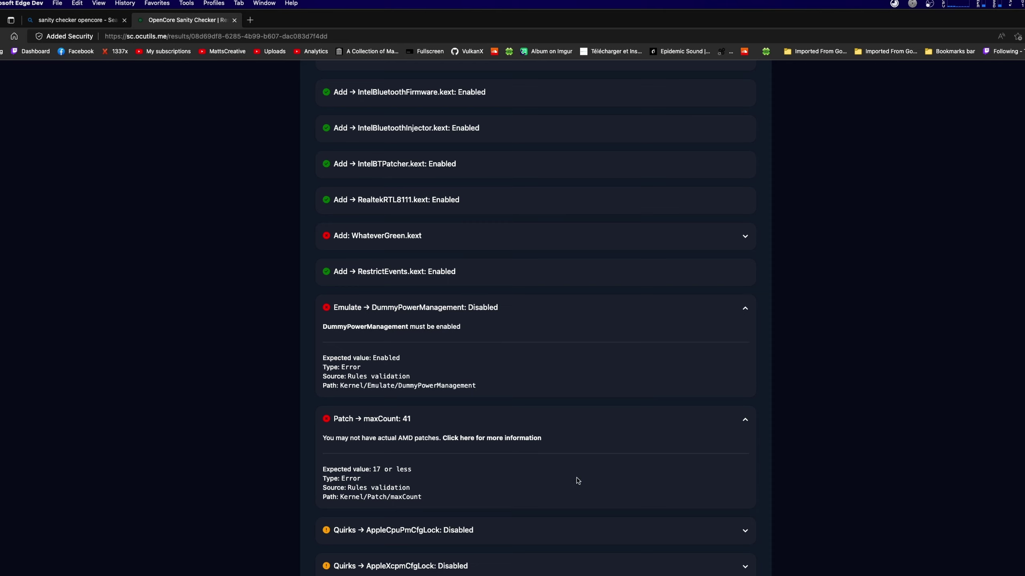
Step: Back in OpenCore Configurator, widen the Comment column of the kernel patch list and look through the patches
{"action": "key", "text": "super+Tab"}
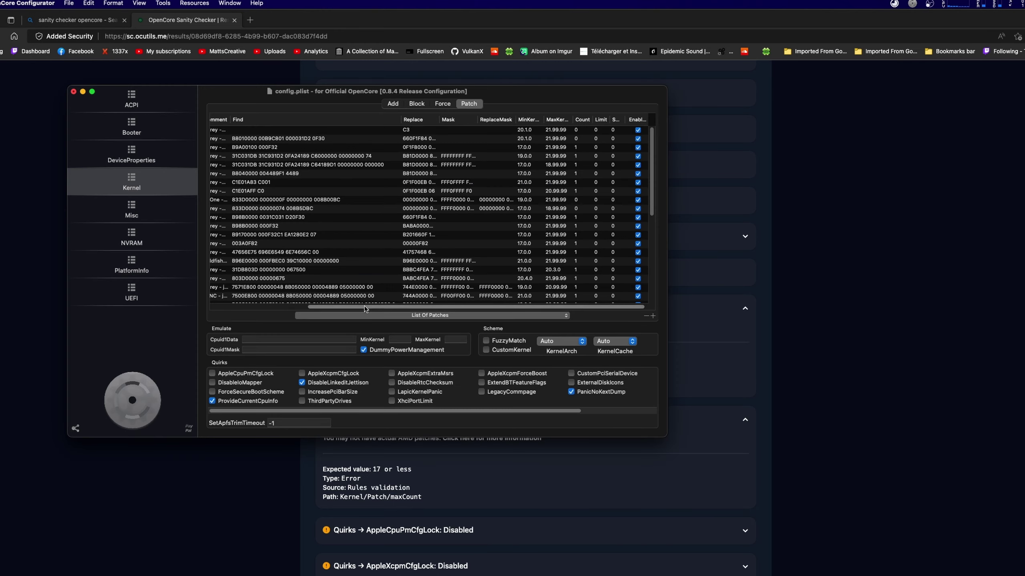
{"action": "left_click_drag", "start_coordinate": [364, 306], "coordinate": [238, 310]}
{"action": "scroll", "coordinate": [258, 242], "scroll_direction": "down", "scroll_amount": 10}
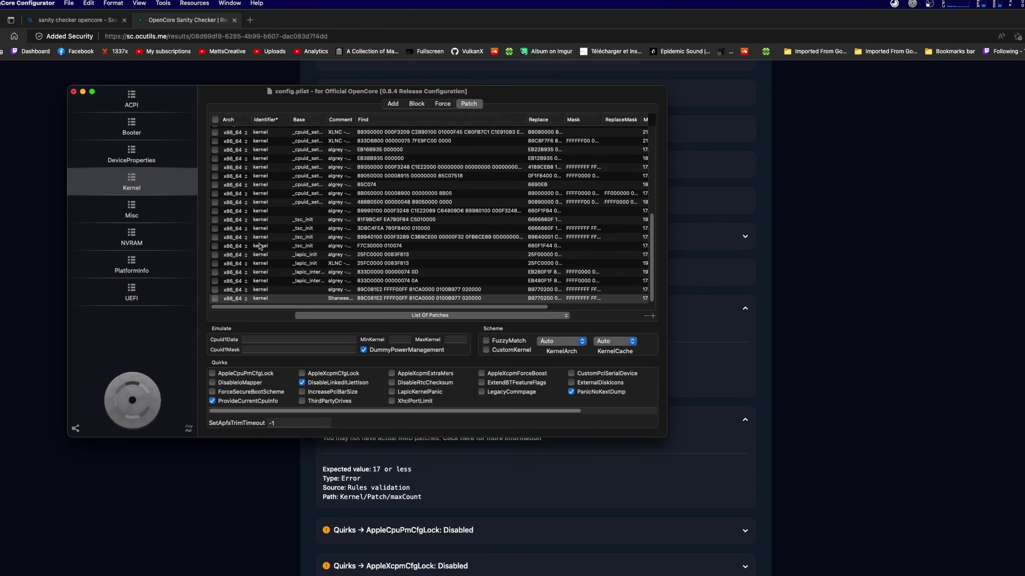
{"action": "scroll", "coordinate": [309, 295], "scroll_direction": "up", "scroll_amount": 10}
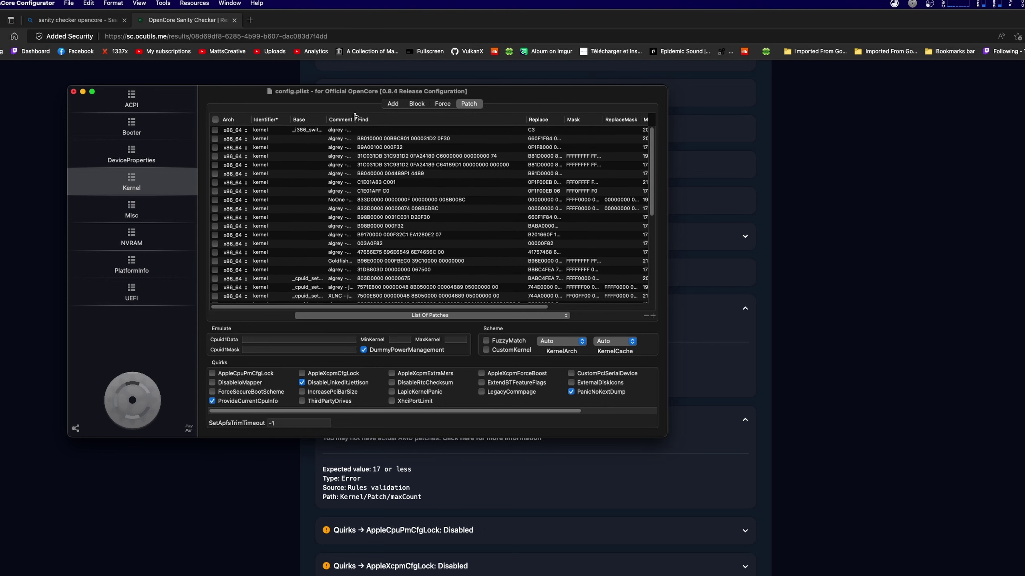
{"action": "left_click_drag", "start_coordinate": [355, 117], "coordinate": [586, 141]}
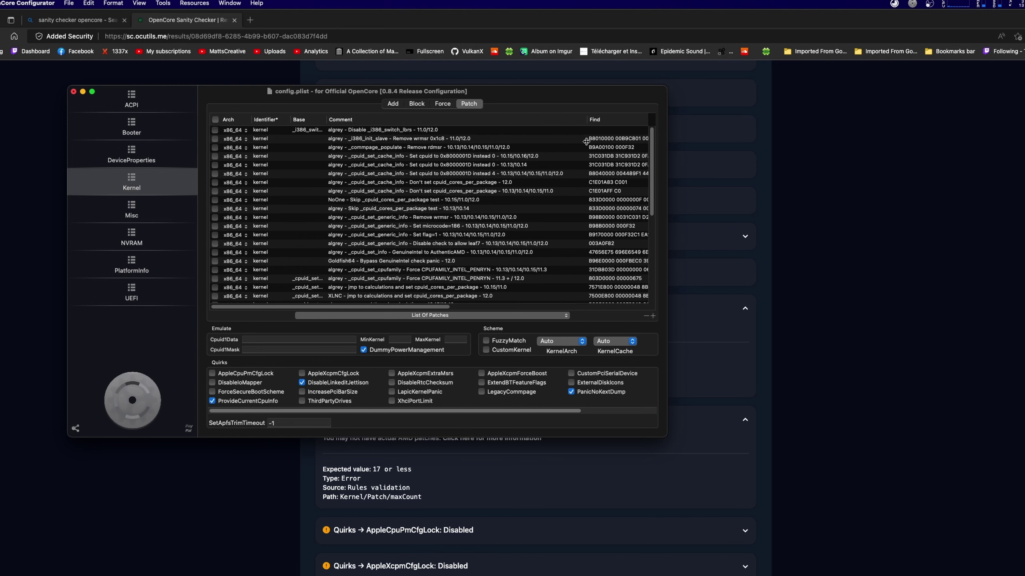
{"action": "scroll", "coordinate": [418, 222], "scroll_direction": "down", "scroll_amount": 3}
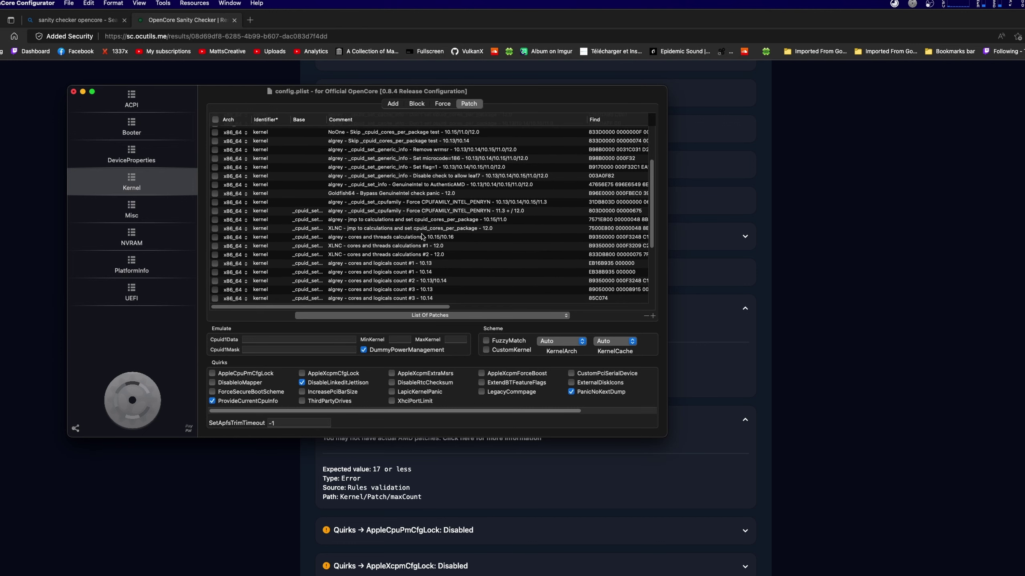
{"action": "scroll", "coordinate": [421, 233], "scroll_direction": "up", "scroll_amount": 3}
Step: Clear the kernel patch list by deleting every patch, starting from the first one
{"action": "left_click", "coordinate": [366, 130]}
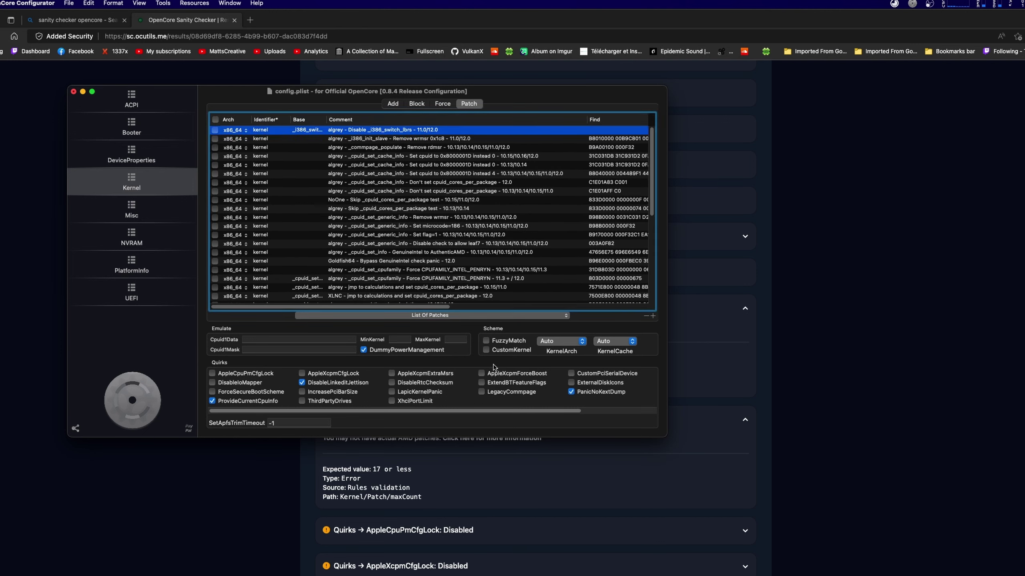
{"action": "left_click", "coordinate": [646, 317]}
{"action": "left_click", "coordinate": [646, 317]}
{"action": "left_click", "coordinate": [646, 316]}
{"action": "left_click", "coordinate": [646, 316]}
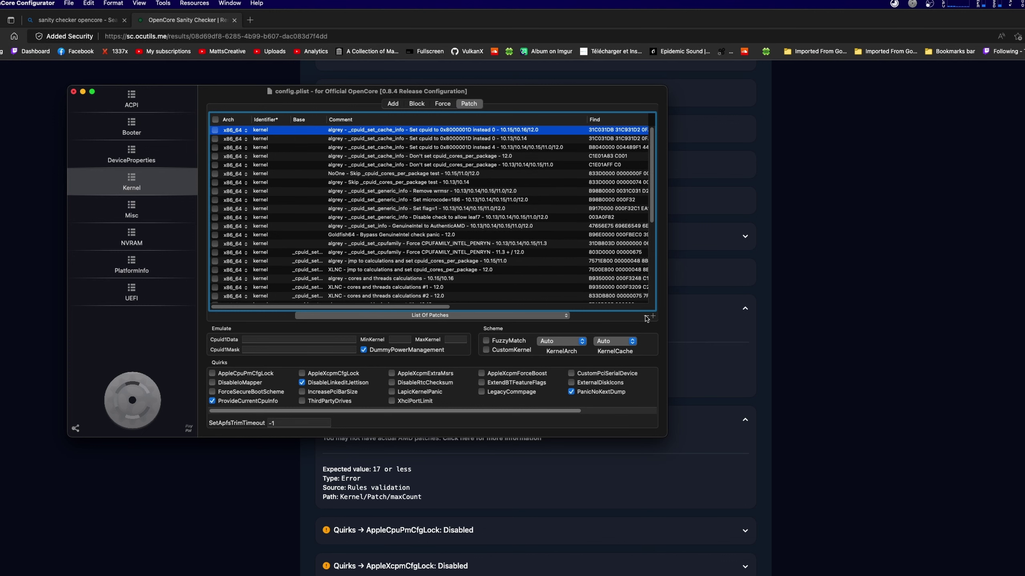
{"action": "left_click", "coordinate": [646, 316]}
{"action": "left_click", "coordinate": [646, 316]}
{"action": "left_click", "coordinate": [646, 317]}
{"action": "left_click", "coordinate": [646, 317]}
{"action": "left_click", "coordinate": [646, 316]}
{"action": "left_click", "coordinate": [646, 316]}
{"action": "left_click", "coordinate": [646, 316]}
{"action": "left_click", "coordinate": [646, 316]}
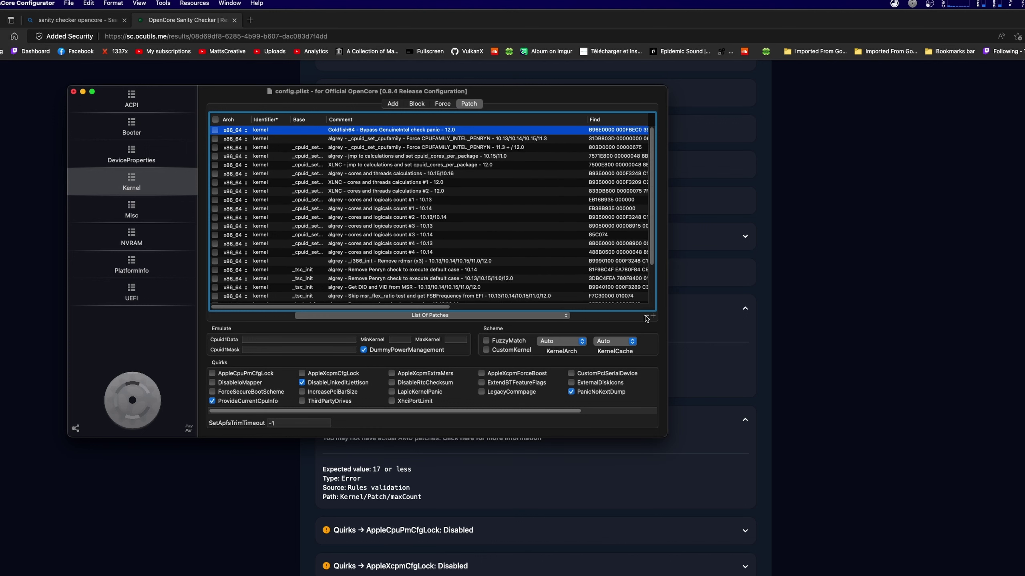
{"action": "left_click", "coordinate": [647, 316]}
{"action": "left_click", "coordinate": [646, 316]}
{"action": "left_click", "coordinate": [646, 316]}
{"action": "left_click", "coordinate": [647, 316]}
{"action": "left_click", "coordinate": [646, 316]}
{"action": "left_click", "coordinate": [646, 316]}
{"action": "left_click", "coordinate": [646, 316]}
{"action": "left_click", "coordinate": [646, 316]}
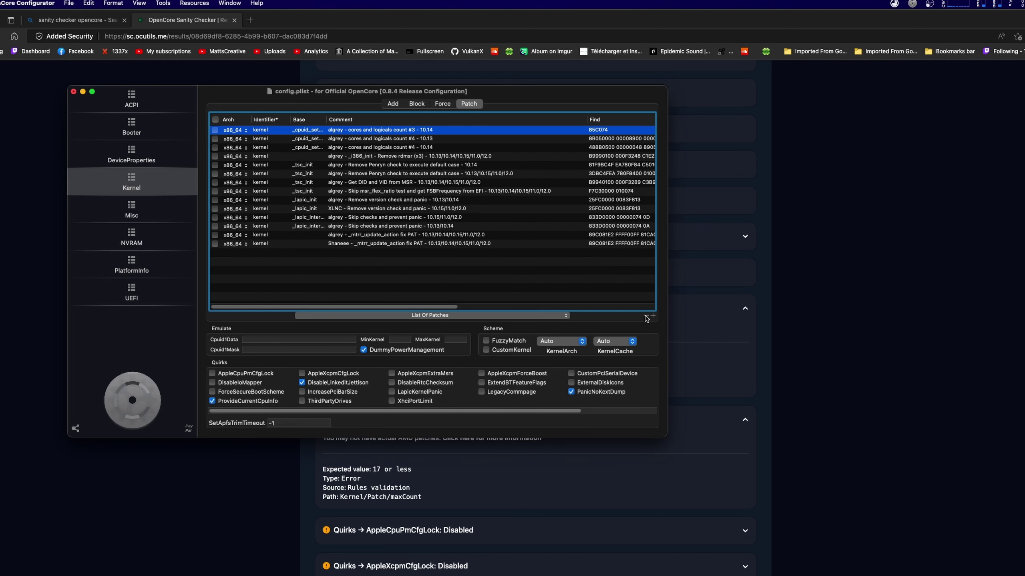
{"action": "left_click", "coordinate": [646, 316]}
{"action": "left_click", "coordinate": [647, 316]}
{"action": "left_click", "coordinate": [646, 317]}
{"action": "left_click", "coordinate": [646, 316]}
{"action": "left_click", "coordinate": [646, 316]}
{"action": "left_click", "coordinate": [646, 317]}
{"action": "left_click", "coordinate": [646, 316]}
{"action": "left_click", "coordinate": [646, 316]}
{"action": "left_click", "coordinate": [646, 316]}
{"action": "left_click", "coordinate": [647, 316]}
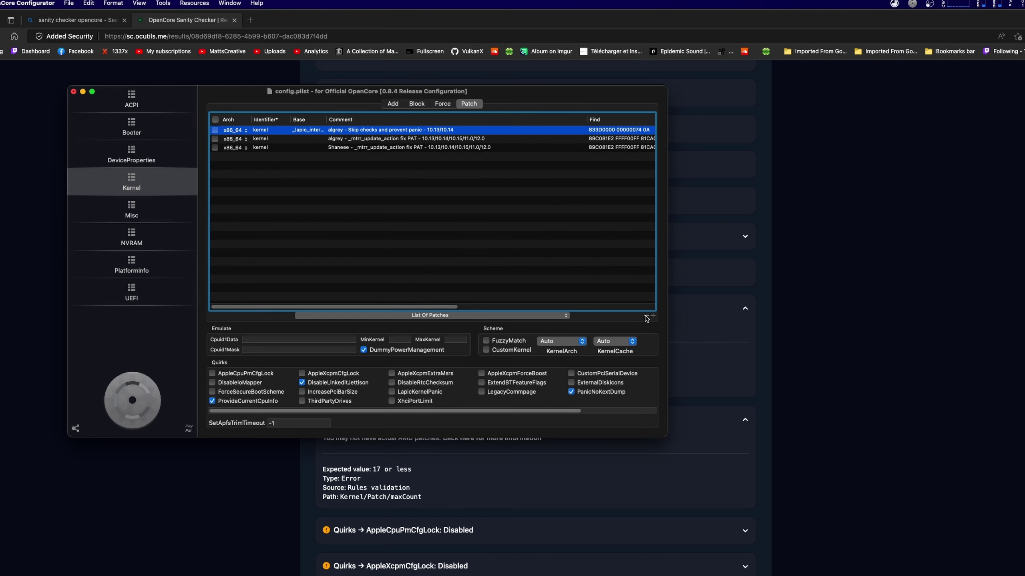
{"action": "left_click", "coordinate": [646, 316]}
{"action": "left_click", "coordinate": [646, 317]}
{"action": "left_click", "coordinate": [653, 316]}
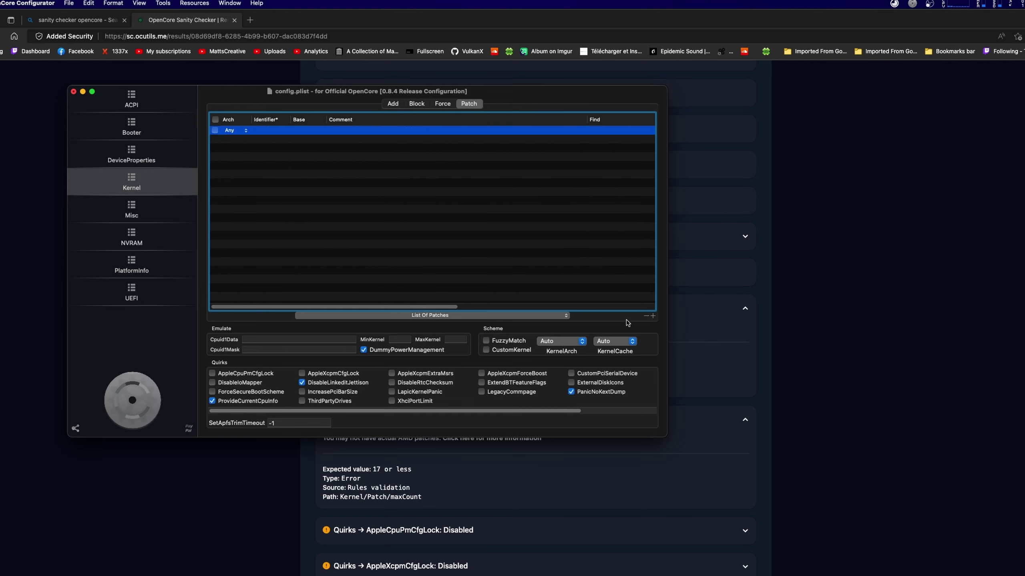
{"action": "left_click", "coordinate": [646, 316]}
Step: Add the AMD Ryzen series Kernel patches from the database to the emptied kernel patch list
{"action": "right_click", "coordinate": [418, 180]}
{"action": "mouse_move", "coordinate": [475, 230]}
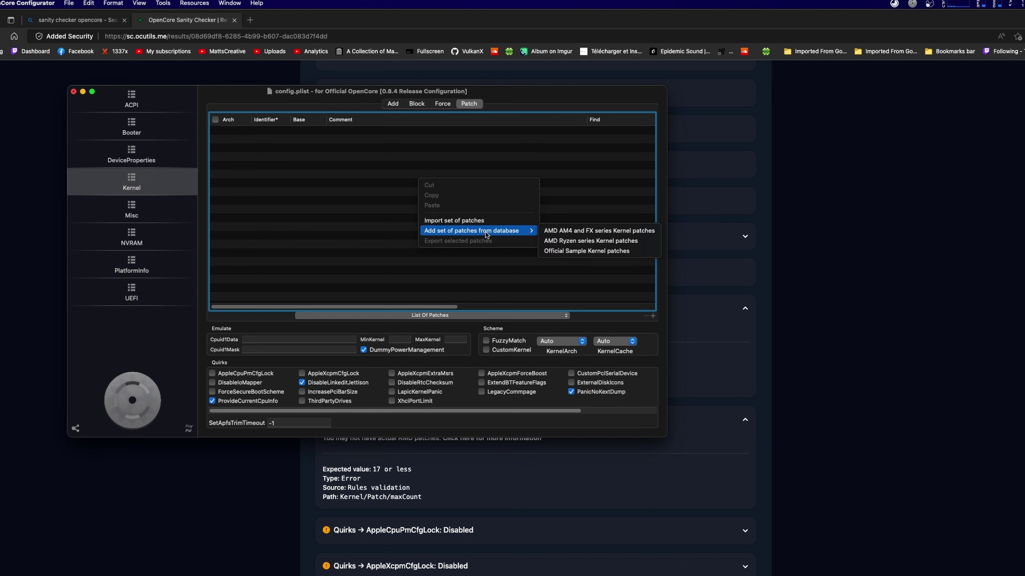
{"action": "left_click", "coordinate": [581, 241]}
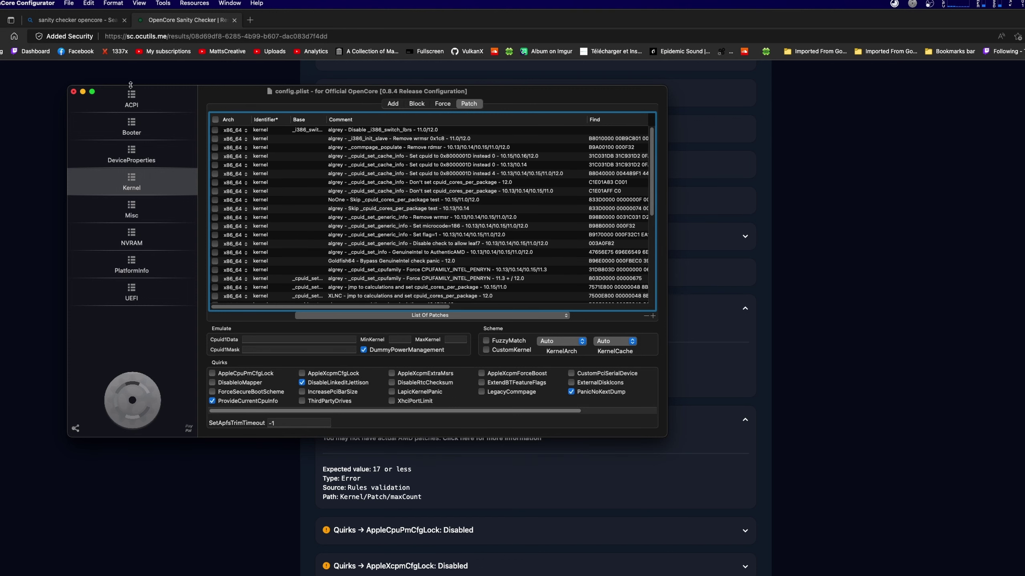
Step: Save config.plist, return to the Sanity Checker's start page in Edge and upload the file for another validation
{"action": "left_click", "coordinate": [66, 4]}
{"action": "left_click", "coordinate": [85, 69]}
{"action": "scroll", "coordinate": [458, 255], "scroll_direction": "up", "scroll_amount": 15}
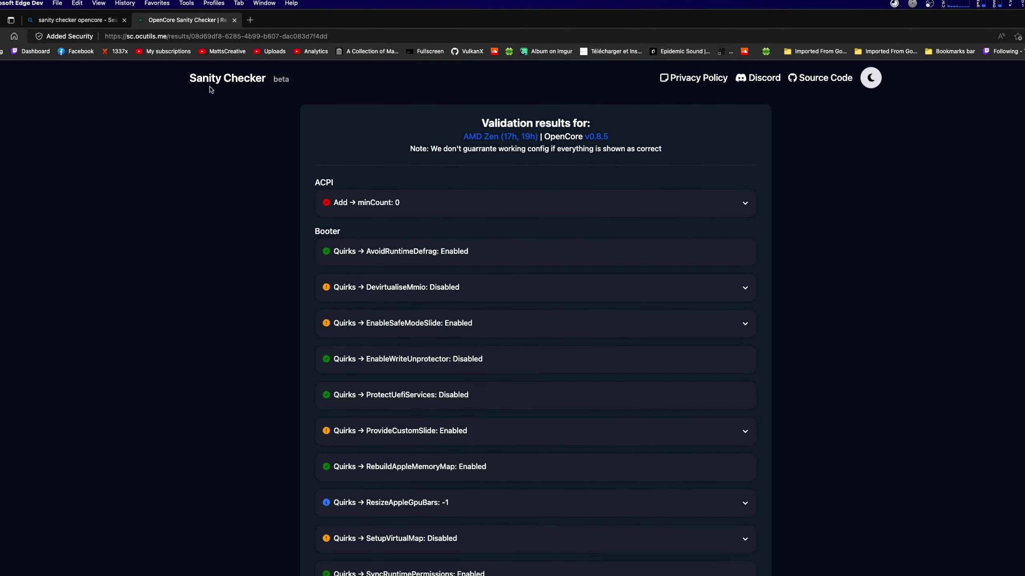
{"action": "left_click", "coordinate": [220, 79]}
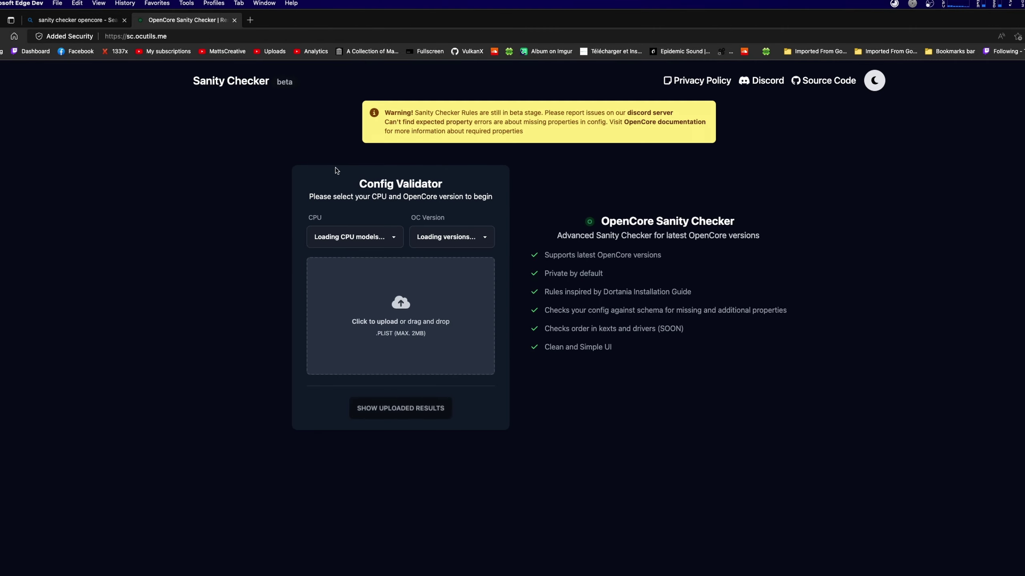
{"action": "left_click", "coordinate": [426, 284]}
{"action": "left_click", "coordinate": [513, 252]}
{"action": "key", "text": "Return"}
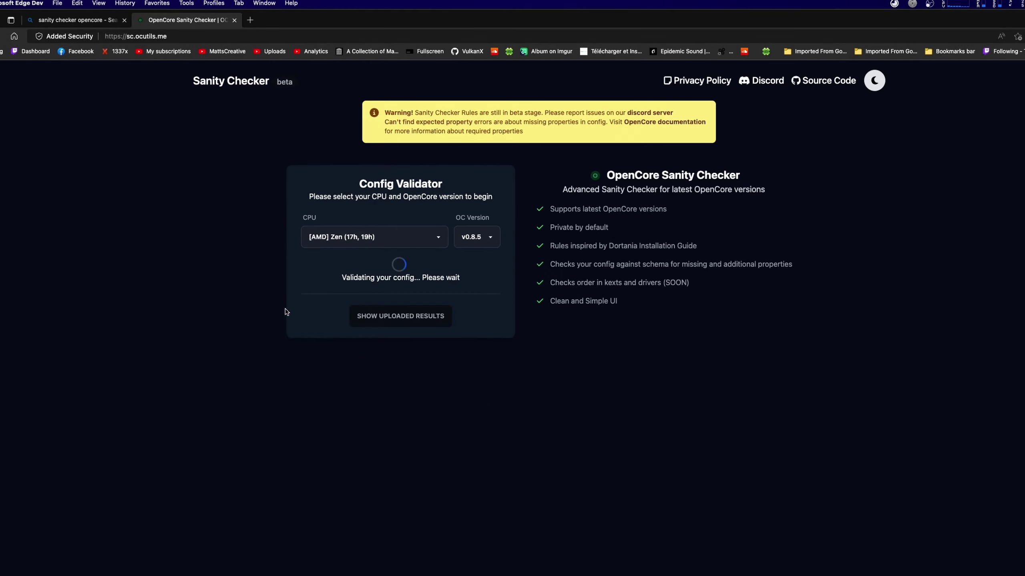
Step: Review the new validation results from Booter through UEFI for remaining errors, including the Kernel Patch entry
{"action": "scroll", "coordinate": [233, 412], "scroll_direction": "down", "scroll_amount": 20}
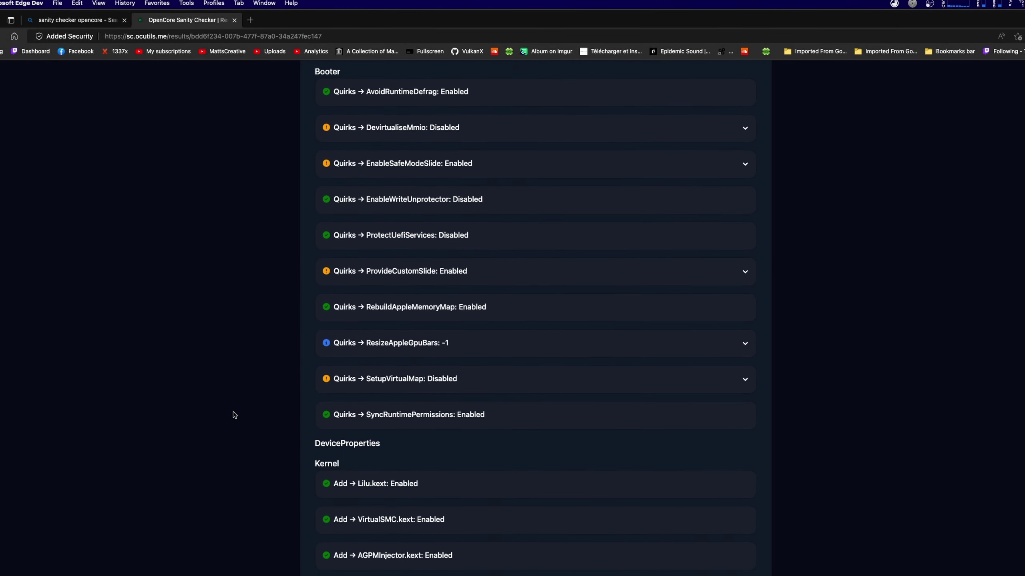
{"action": "scroll", "coordinate": [233, 408], "scroll_direction": "down", "scroll_amount": 5}
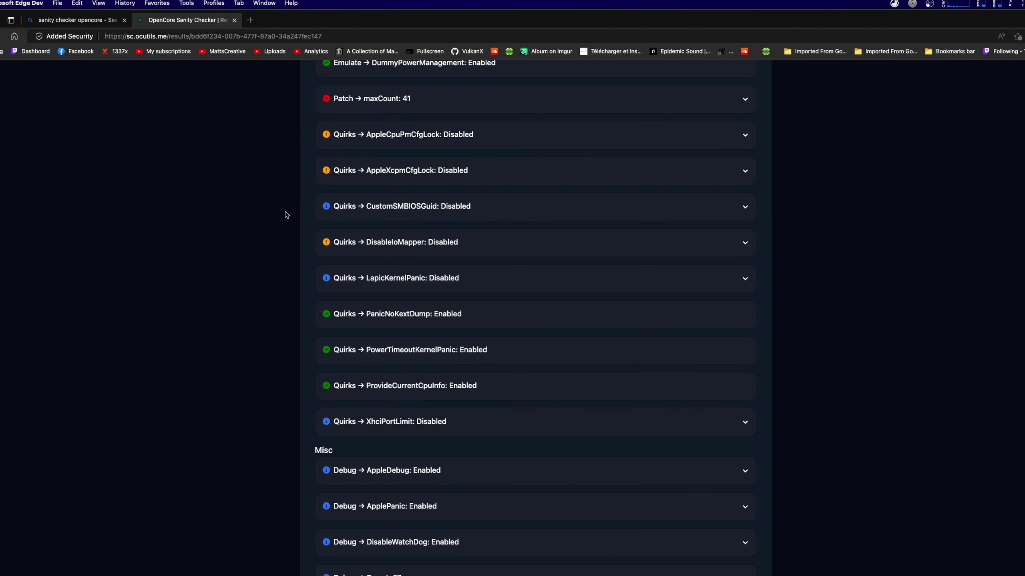
{"action": "scroll", "coordinate": [268, 351], "scroll_direction": "down", "scroll_amount": 15}
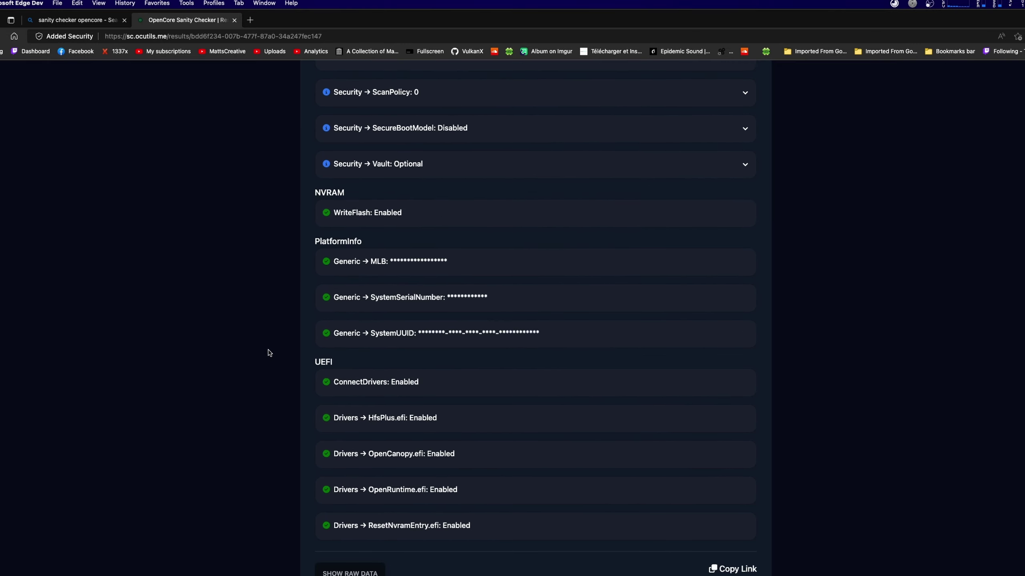
{"action": "scroll", "coordinate": [271, 345], "scroll_direction": "up", "scroll_amount": 20}
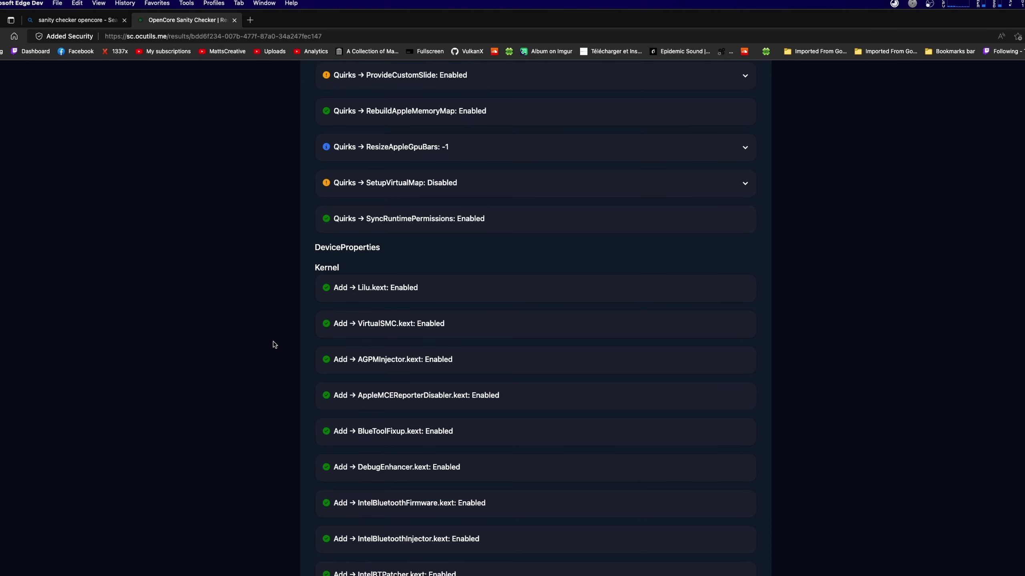
{"action": "scroll", "coordinate": [277, 336], "scroll_direction": "down", "scroll_amount": 15}
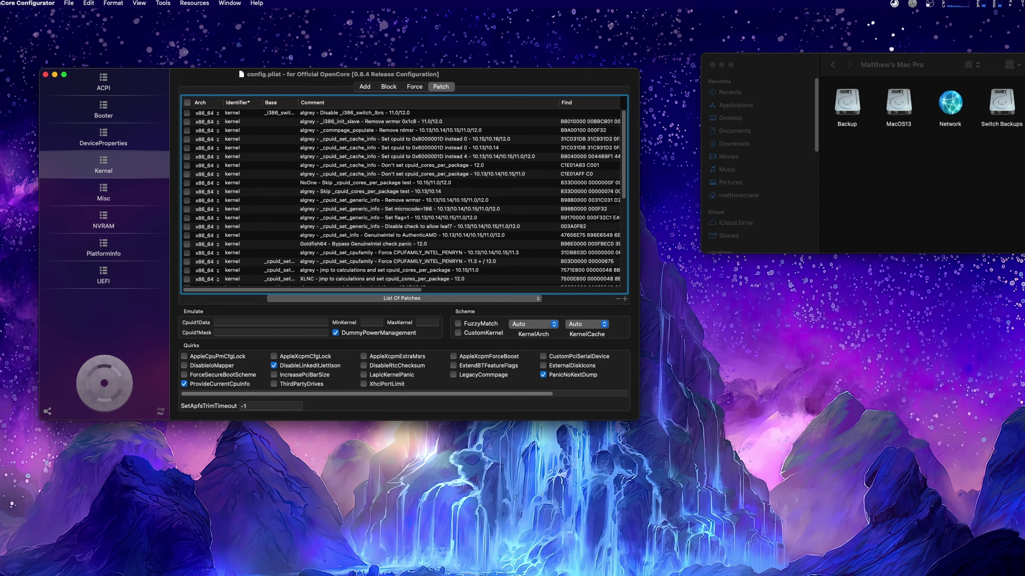
Step: In OpenCore Configurator, delete all the AMD Ryzen series patches from the kernel patch list
{"action": "left_click", "coordinate": [218, 113]}
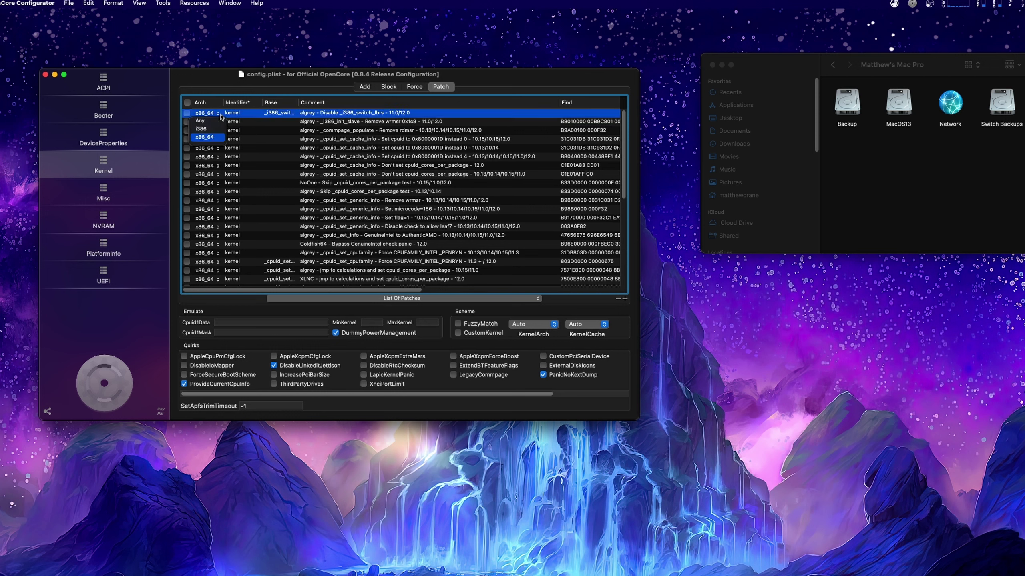
{"action": "key", "text": "Escape"}
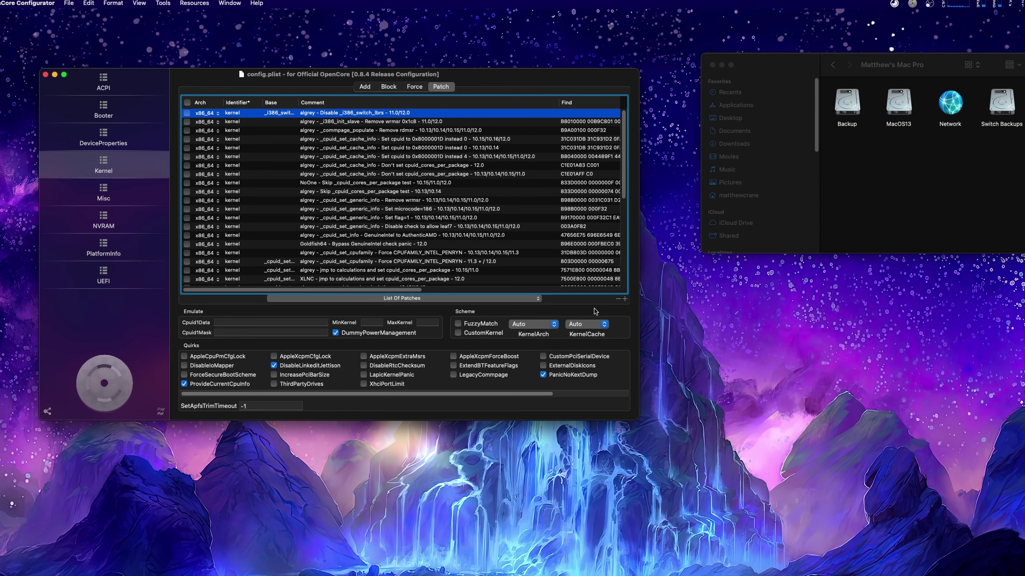
{"action": "left_click", "coordinate": [618, 300]}
{"action": "left_click", "coordinate": [618, 300]}
{"action": "left_click", "coordinate": [618, 300]}
{"action": "left_click", "coordinate": [618, 300]}
{"action": "left_click", "coordinate": [619, 300]}
{"action": "left_click", "coordinate": [618, 301]}
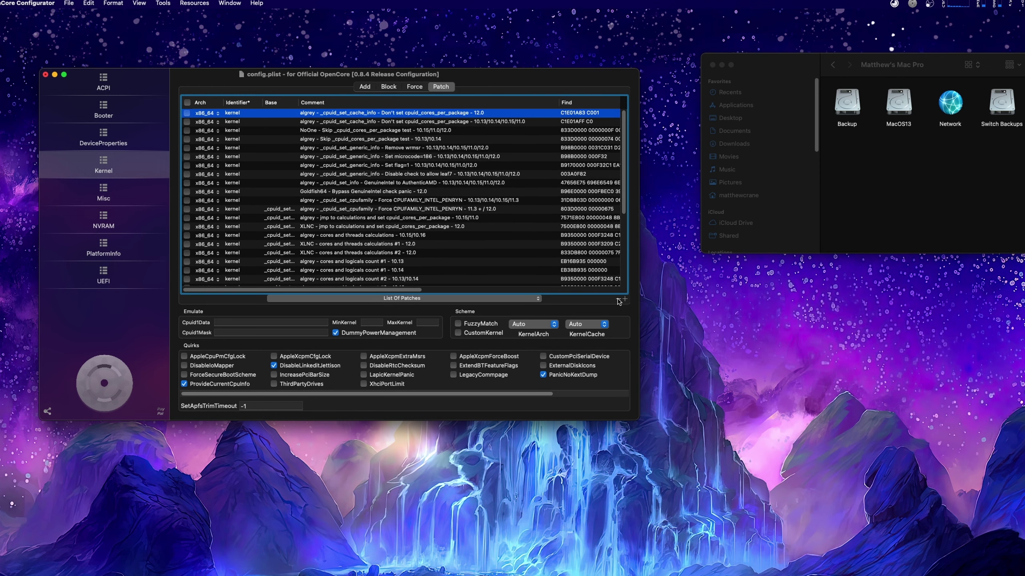
{"action": "left_click", "coordinate": [618, 300]}
{"action": "left_click", "coordinate": [619, 301]}
{"action": "left_click", "coordinate": [619, 300]}
{"action": "left_click", "coordinate": [618, 300]}
{"action": "left_click", "coordinate": [618, 300]}
{"action": "left_click", "coordinate": [619, 300]}
{"action": "left_click", "coordinate": [618, 300]}
{"action": "left_click", "coordinate": [618, 301]}
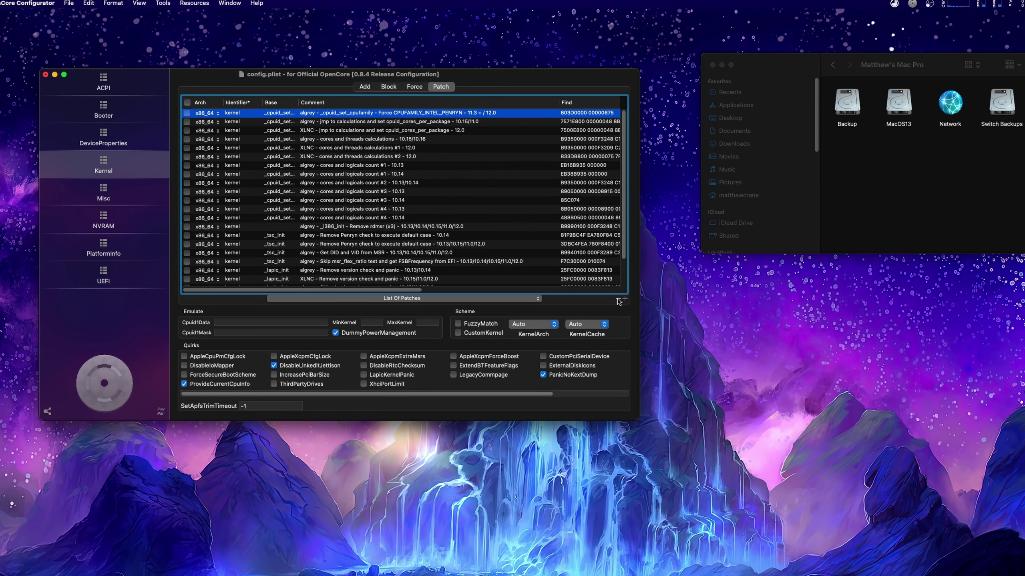
{"action": "left_click", "coordinate": [618, 300]}
{"action": "left_click", "coordinate": [618, 301]}
{"action": "left_click", "coordinate": [619, 301]}
{"action": "left_click", "coordinate": [618, 301]}
{"action": "left_click", "coordinate": [619, 300]}
{"action": "left_click", "coordinate": [618, 300]}
{"action": "left_click", "coordinate": [618, 300]}
{"action": "left_click", "coordinate": [618, 300]}
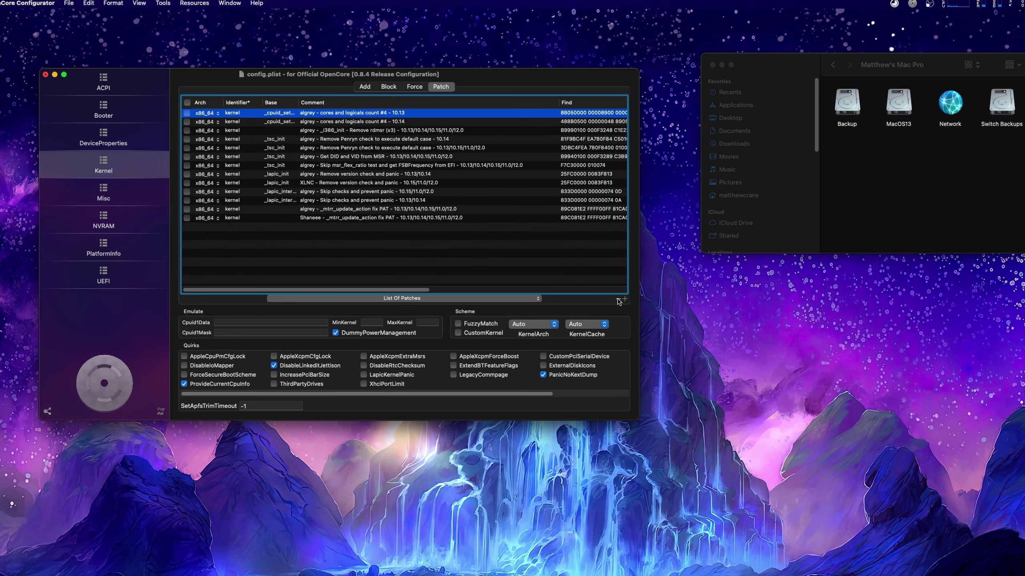
{"action": "left_click", "coordinate": [619, 300]}
{"action": "left_click", "coordinate": [619, 300]}
{"action": "left_click", "coordinate": [618, 300]}
{"action": "left_click", "coordinate": [618, 300]}
{"action": "left_click", "coordinate": [619, 300]}
{"action": "left_click", "coordinate": [618, 300]}
{"action": "left_click", "coordinate": [618, 301]}
{"action": "left_click", "coordinate": [618, 300]}
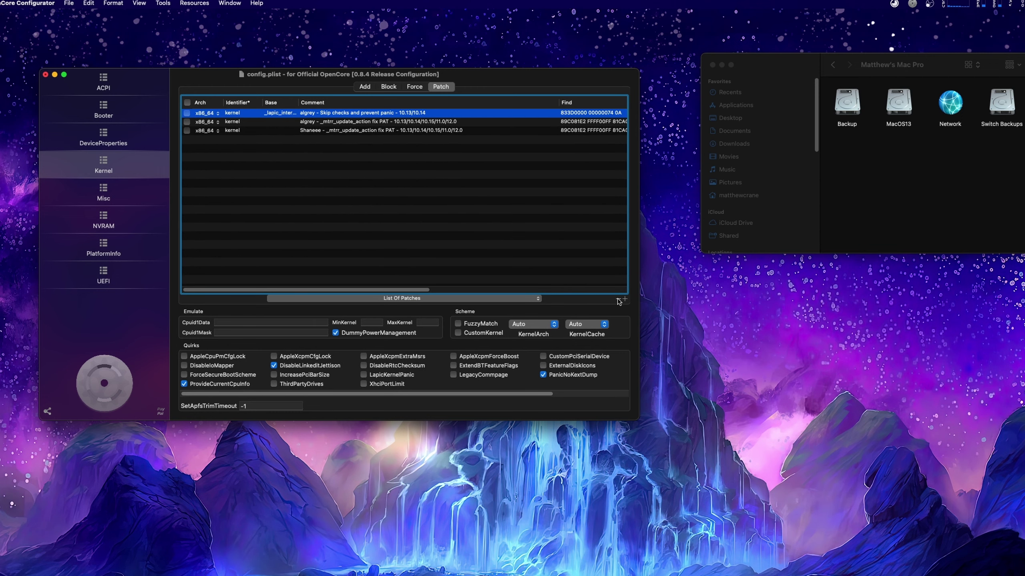
{"action": "left_click", "coordinate": [619, 300]}
{"action": "left_click", "coordinate": [619, 300]}
Step: Switch to Edge, search the web for "amd os x vanilla github" and open the AMD-OSX/AMD_Vanilla repository
{"action": "key", "text": "super+Tab"}
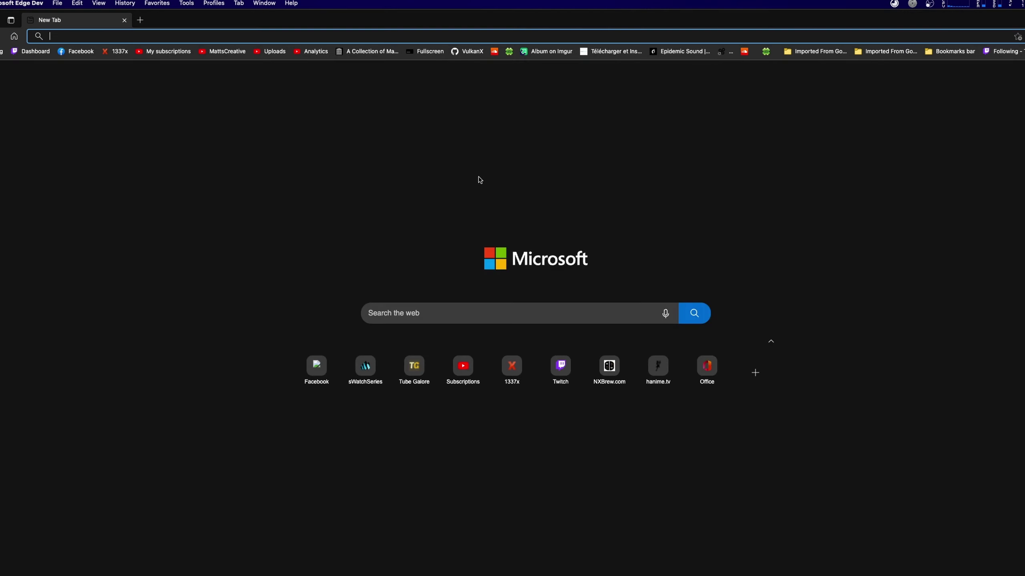
{"action": "type", "text": "amd op"}
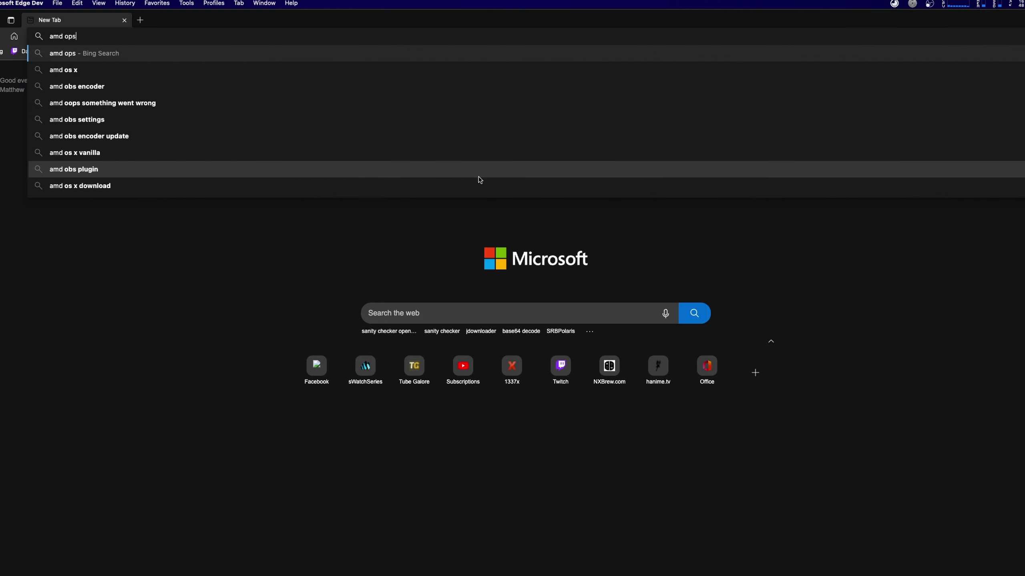
{"action": "key", "text": "BackSpace"}
{"action": "type", "text": "s x "}
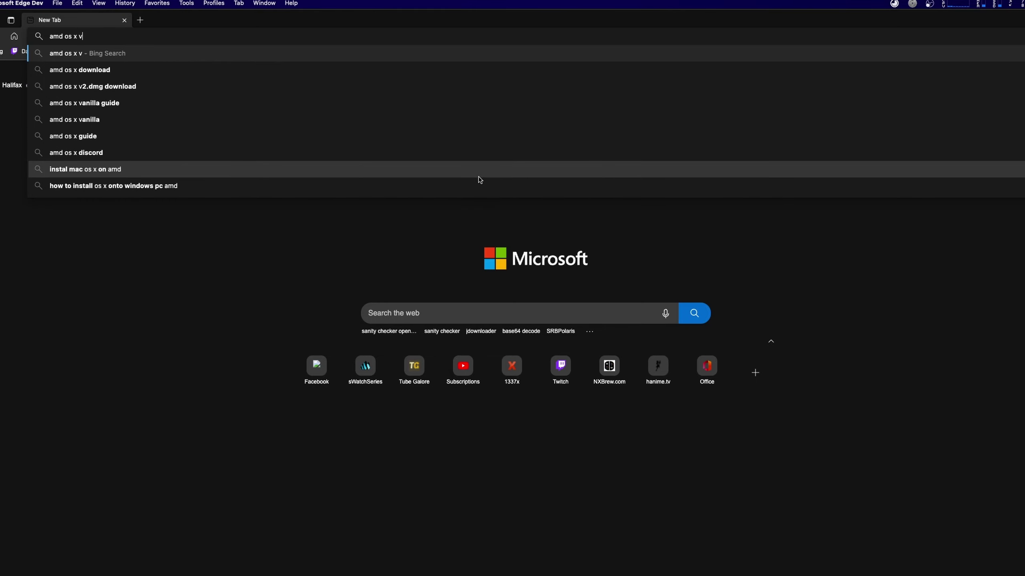
{"action": "type", "text": "vanilla g"}
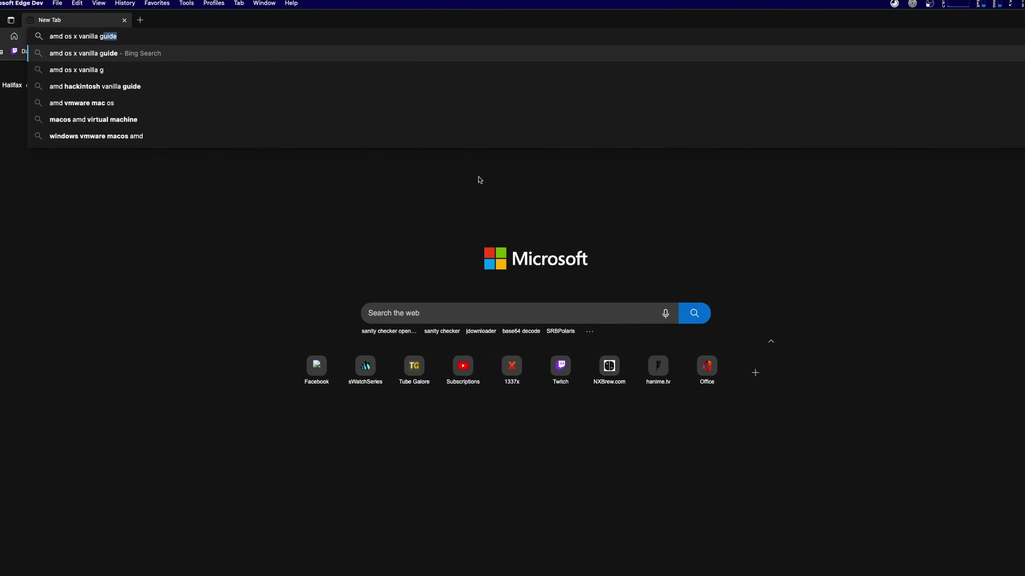
{"action": "type", "text": "ithub"}
{"action": "key", "text": "Return"}
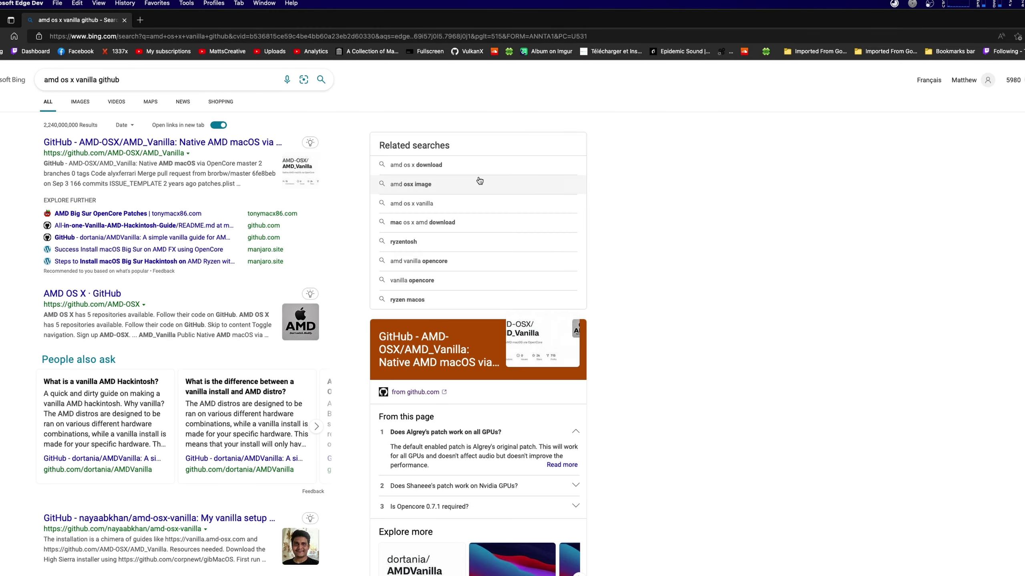
{"action": "left_click", "coordinate": [209, 141]}
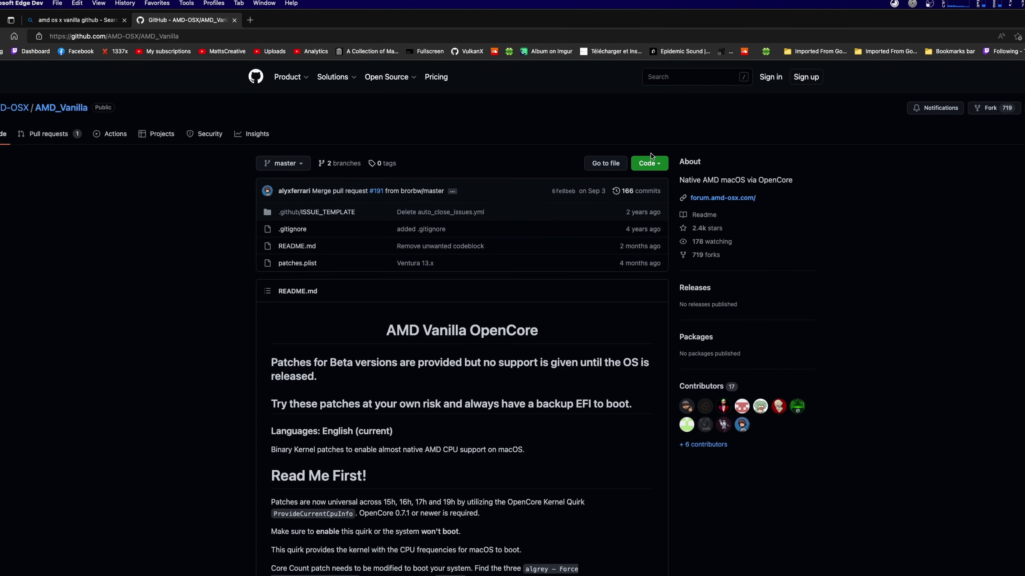
Step: Download the AMD_Vanilla repository as a ZIP and extract AMD_Vanilla-master.zip in Finder's Downloads folder
{"action": "left_click", "coordinate": [649, 163]}
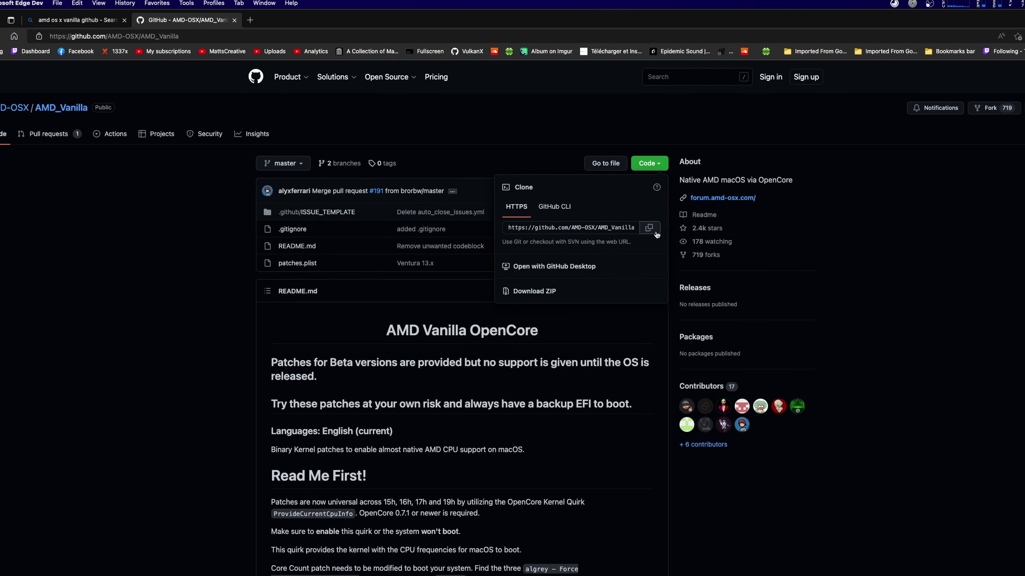
{"action": "left_click", "coordinate": [556, 291]}
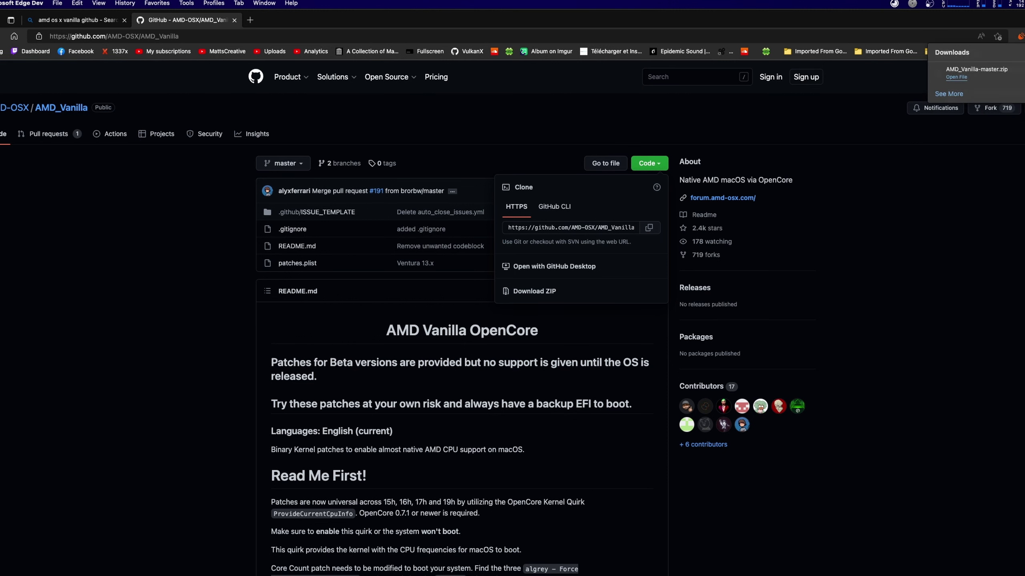
{"action": "left_click", "coordinate": [1021, 73]}
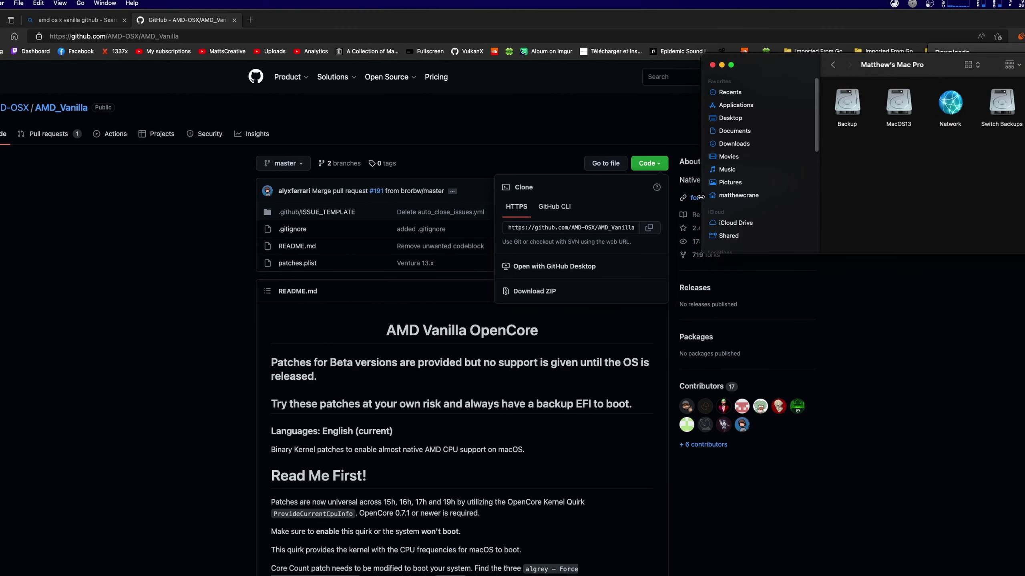
{"action": "left_click", "coordinate": [732, 143]}
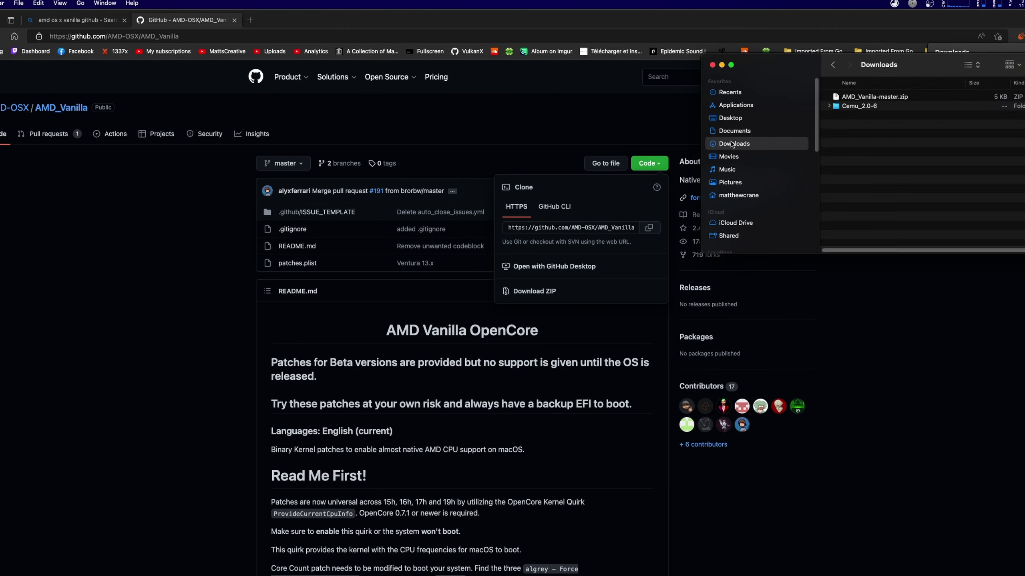
{"action": "right_click", "coordinate": [881, 98]}
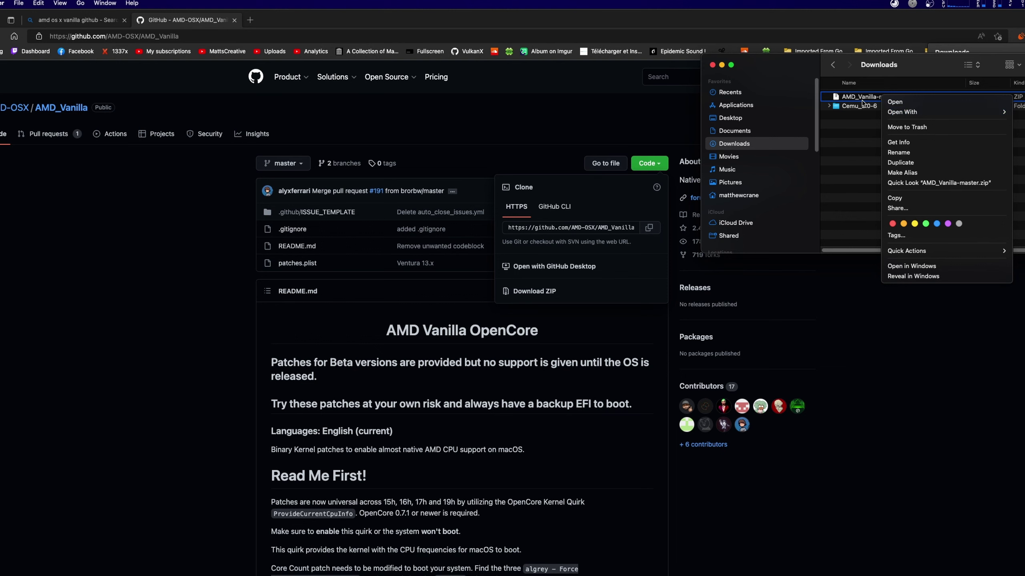
{"action": "key", "text": "Escape"}
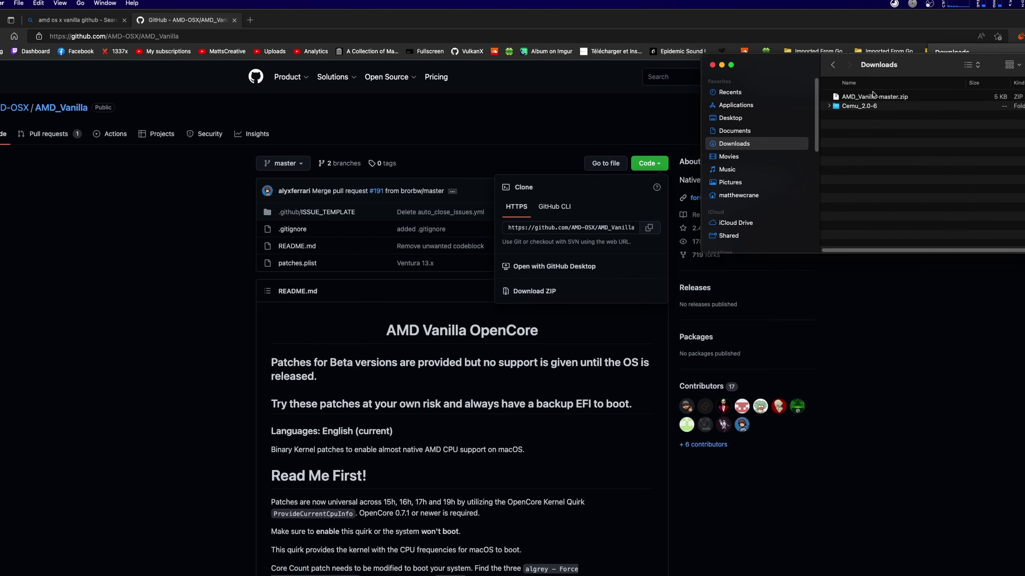
{"action": "double_click", "coordinate": [873, 96]}
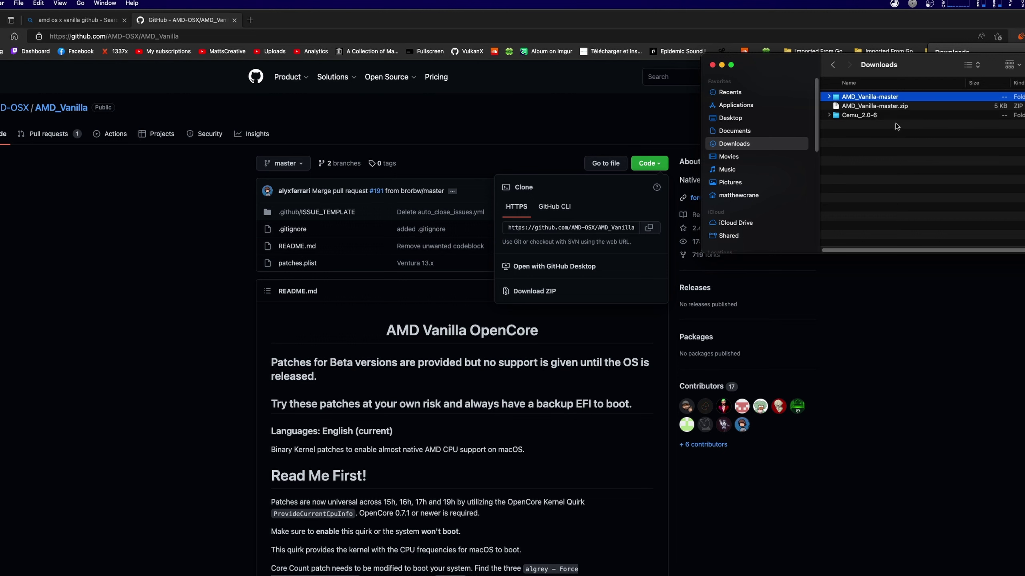
Step: Open the extracted AMD_Vanilla-master folder in Finder and select patches.plist
{"action": "double_click", "coordinate": [864, 97]}
{"action": "left_click", "coordinate": [867, 105]}
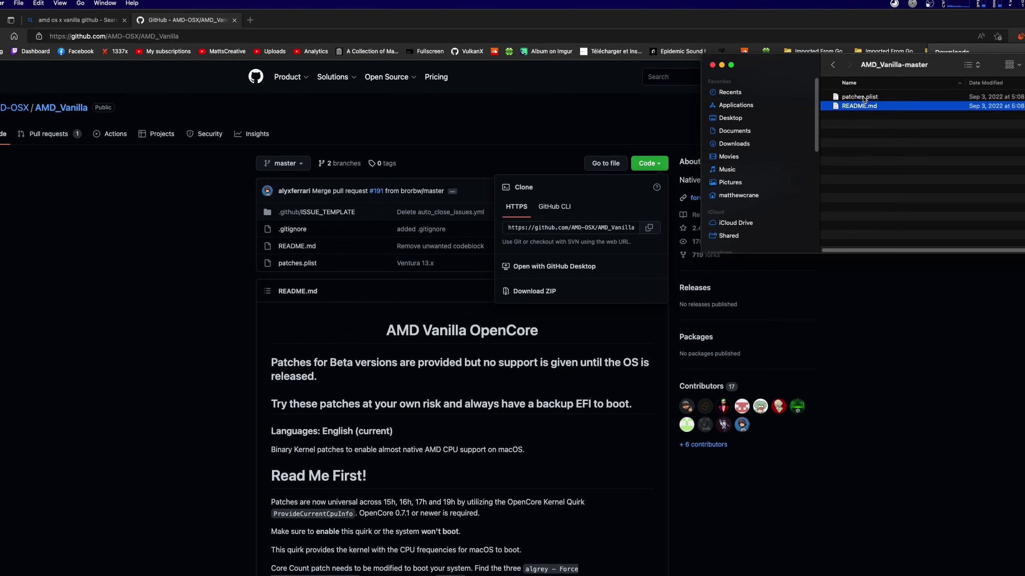
{"action": "left_click", "coordinate": [863, 98]}
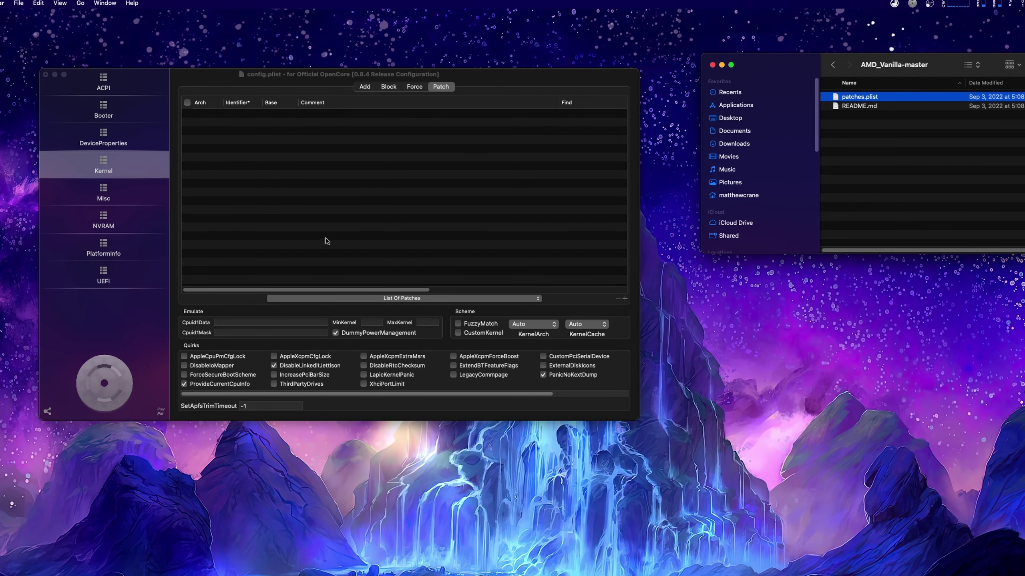
Step: Switch to OpenCore Configurator and import the kernel patches from patches.plist in the Downloads folder's AMD_Vanilla-master
{"action": "right_click", "coordinate": [327, 241]}
{"action": "left_click", "coordinate": [363, 296]}
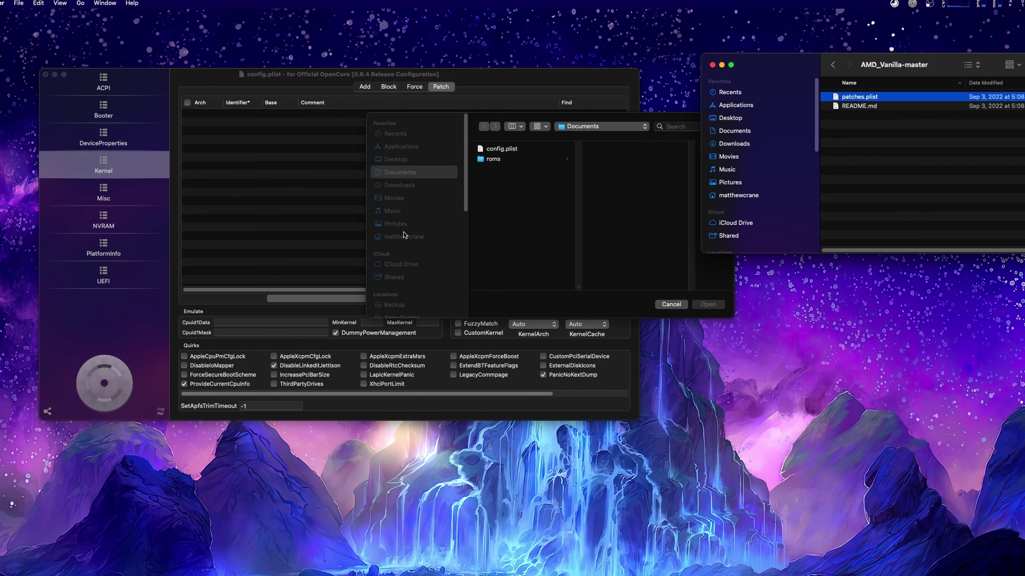
{"action": "left_click", "coordinate": [414, 186]}
{"action": "left_click", "coordinate": [513, 152]}
{"action": "left_click", "coordinate": [620, 152]}
{"action": "left_click", "coordinate": [712, 307]}
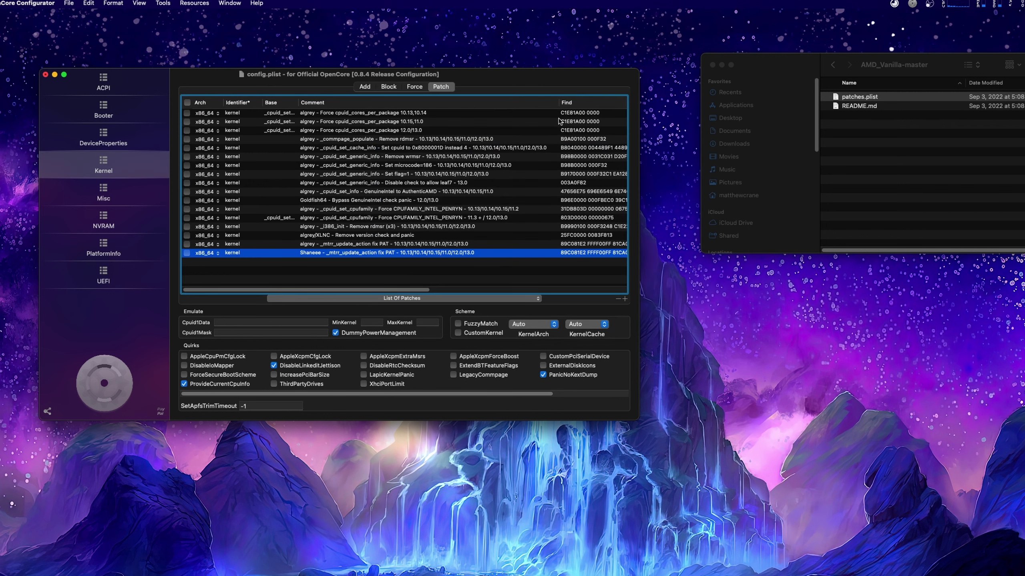
{"action": "scroll", "coordinate": [440, 290], "scroll_direction": "right", "scroll_amount": 10}
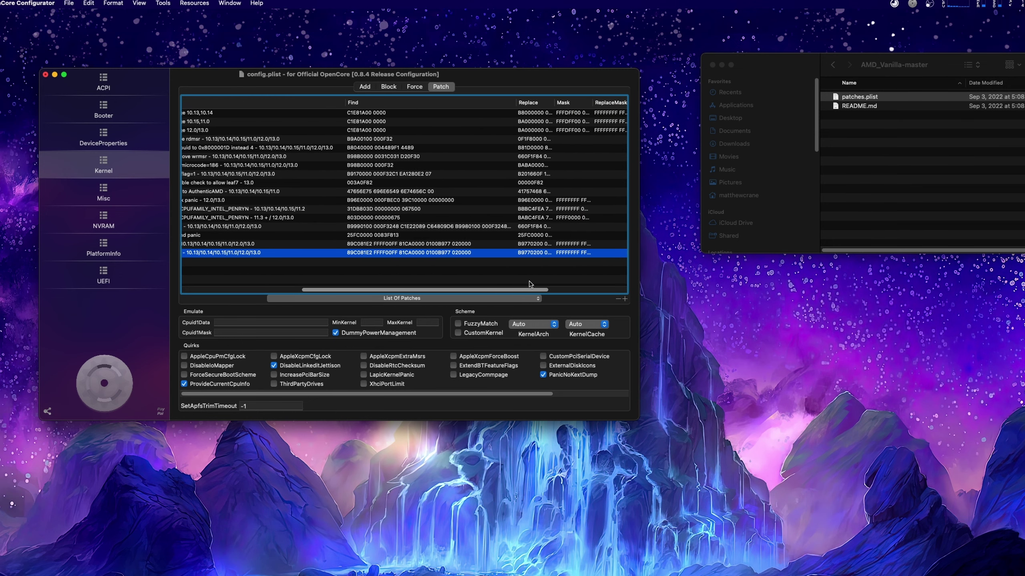
{"action": "scroll", "coordinate": [530, 284], "scroll_direction": "right", "scroll_amount": 5}
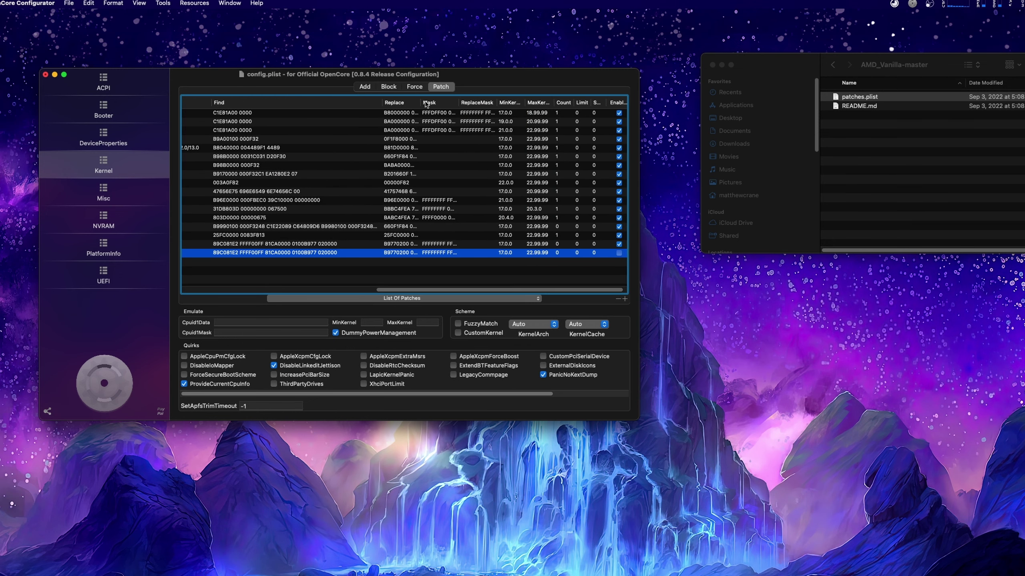
{"action": "left_click_drag", "start_coordinate": [421, 102], "coordinate": [476, 102]}
{"action": "double_click", "coordinate": [393, 113]}
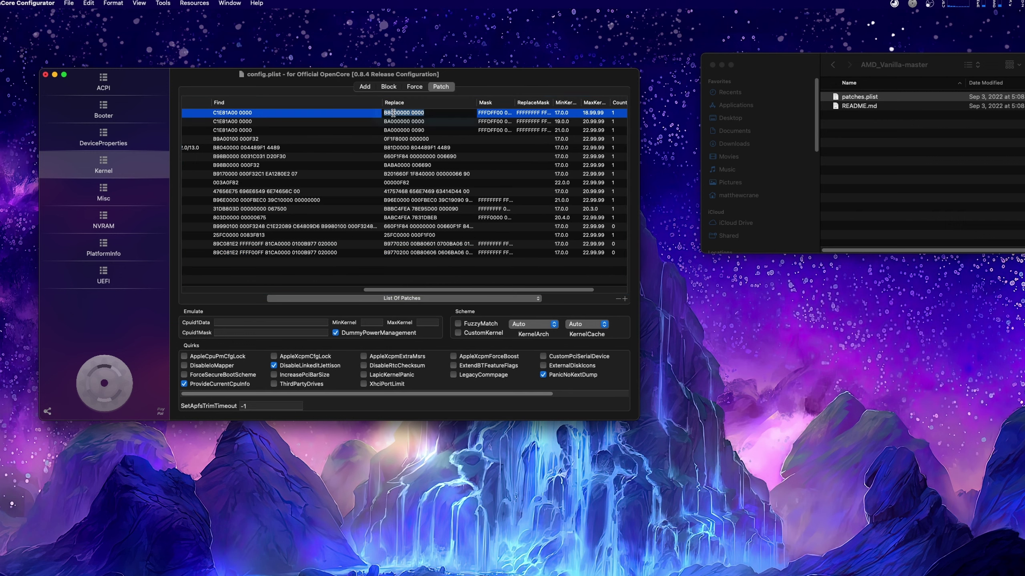
{"action": "left_click", "coordinate": [394, 113]}
{"action": "key", "text": "Right"}
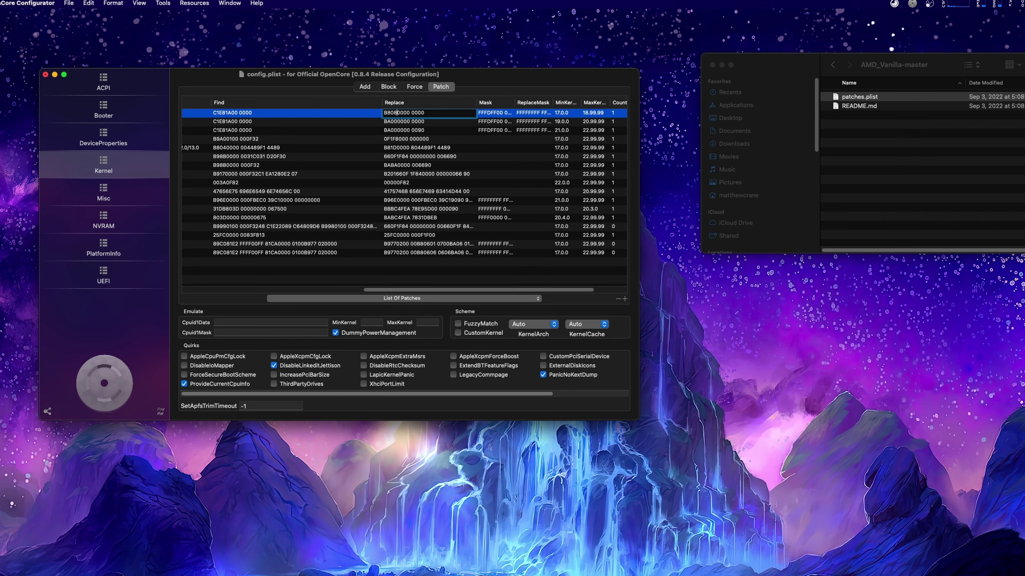
{"action": "key", "text": "Return"}
{"action": "double_click", "coordinate": [392, 122]}
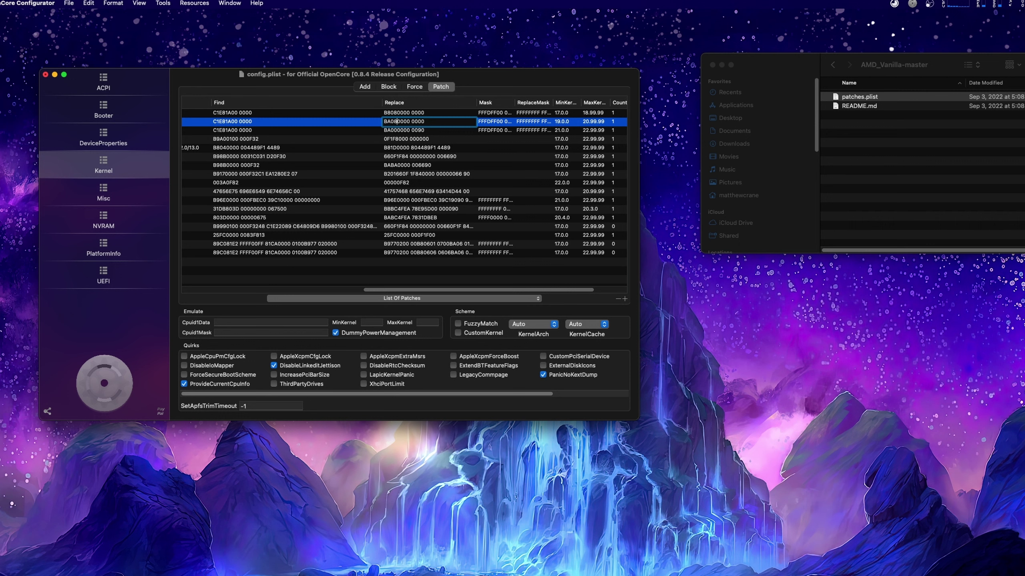
{"action": "key", "text": "Return"}
{"action": "double_click", "coordinate": [403, 130]}
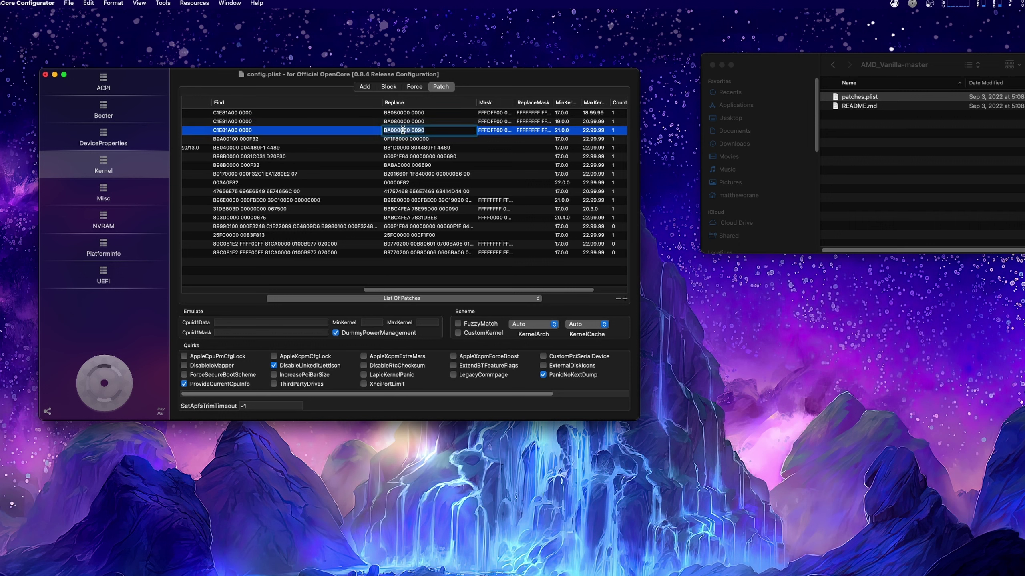
{"action": "left_click", "coordinate": [401, 130]}
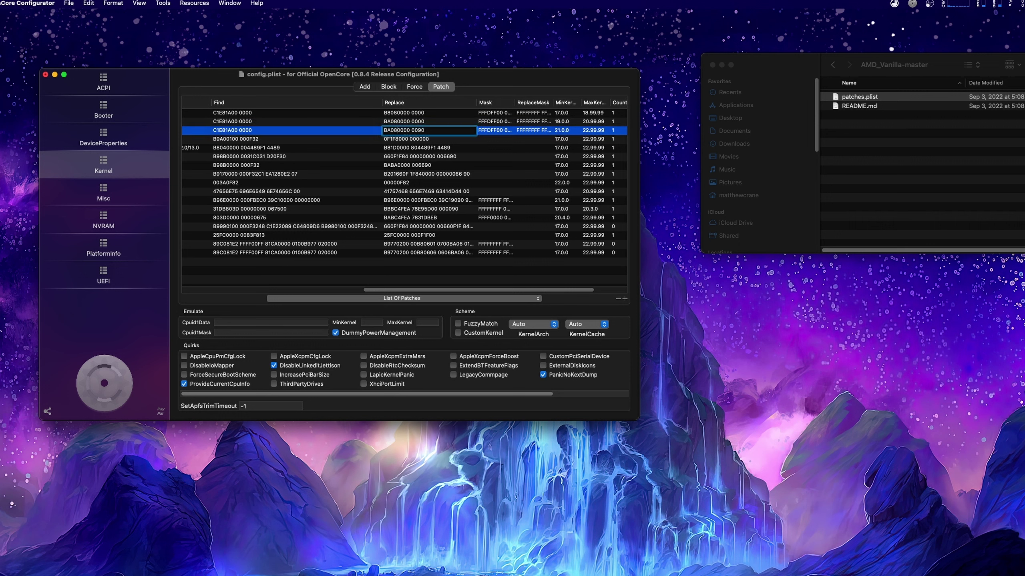
{"action": "type", "text": "8"}
{"action": "key", "text": "Return"}
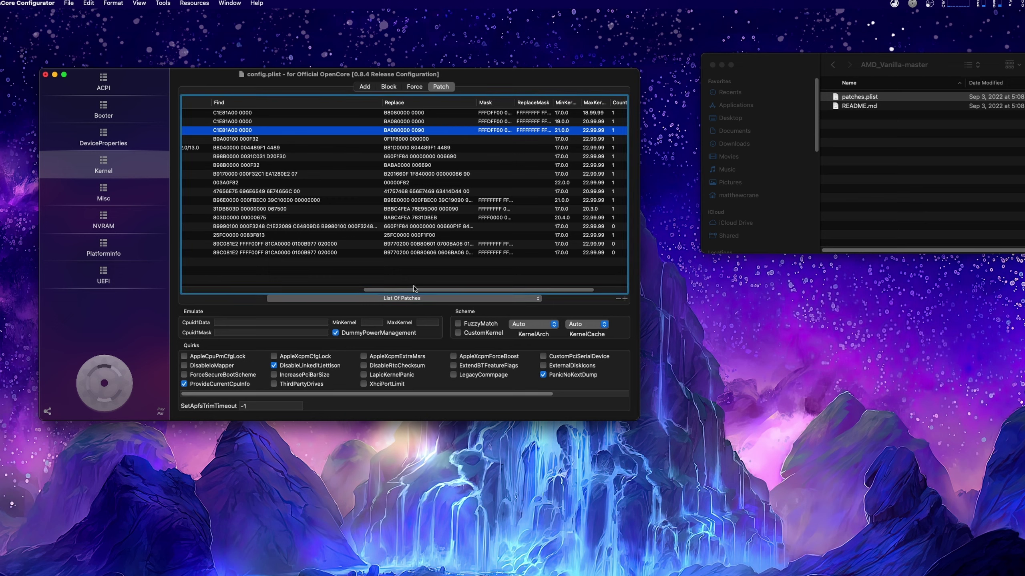
Step: Disable algrey's _mtrr_update_action fix PAT patch, enable Shaneee's version instead, and save config.plist
{"action": "left_click_drag", "start_coordinate": [415, 290], "coordinate": [471, 274]}
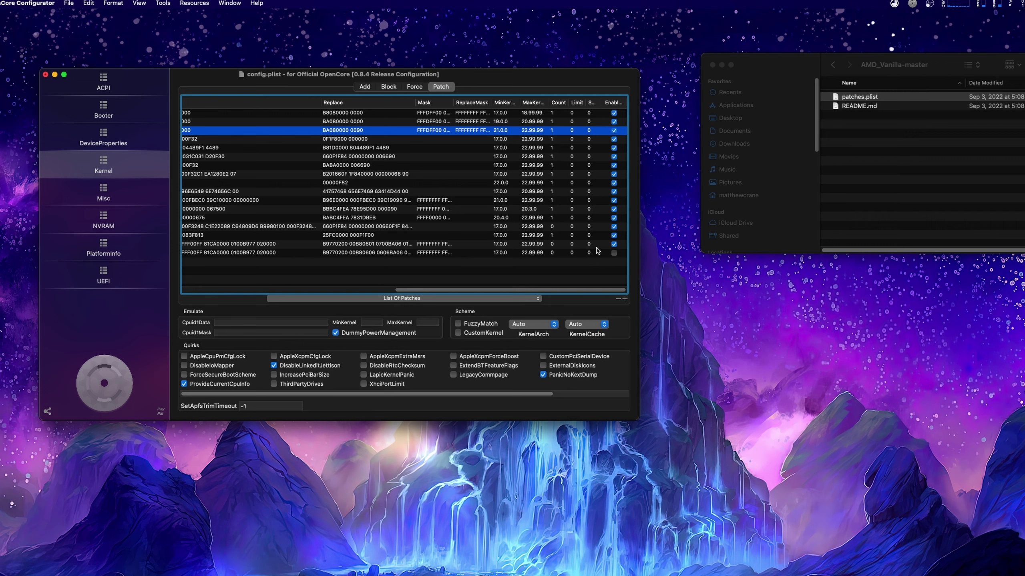
{"action": "left_click", "coordinate": [614, 244]}
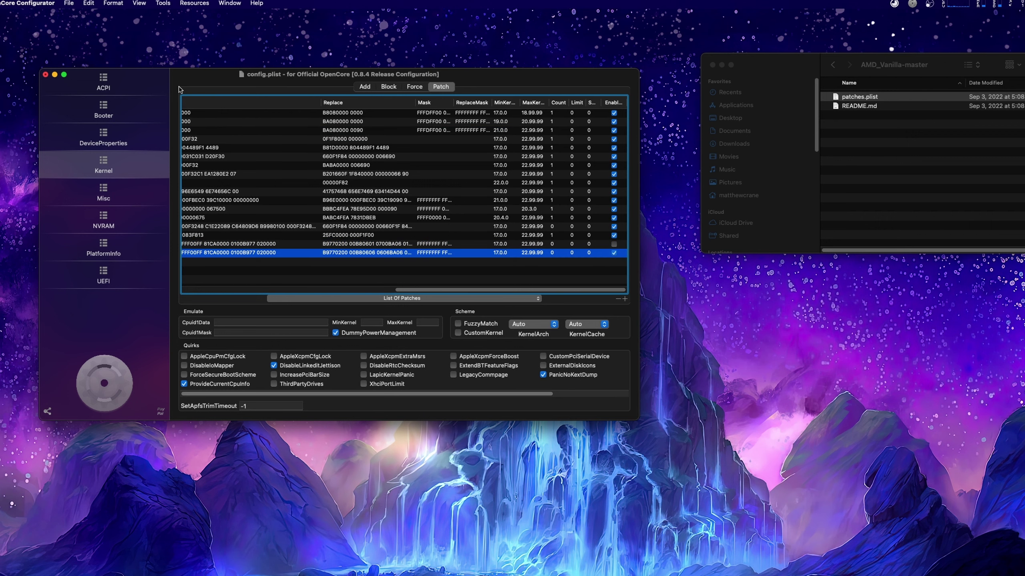
{"action": "left_click", "coordinate": [68, 3]}
{"action": "left_click", "coordinate": [79, 64]}
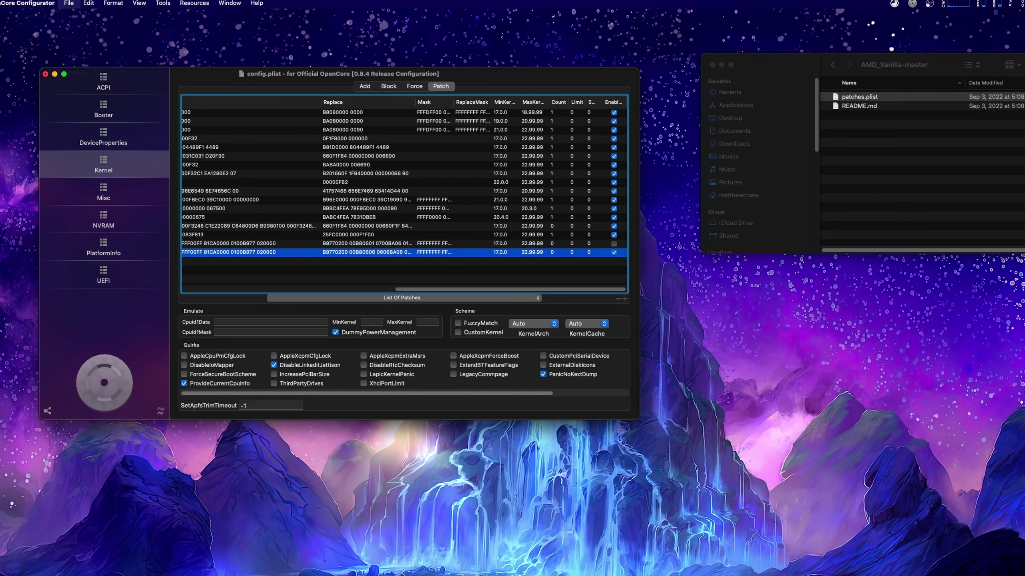
Step: Switch to Edge, search for "sanity checker opencore", open the OpenCore Sanity Checker and upload config.plist for validation
{"action": "key", "text": "super+Tab"}
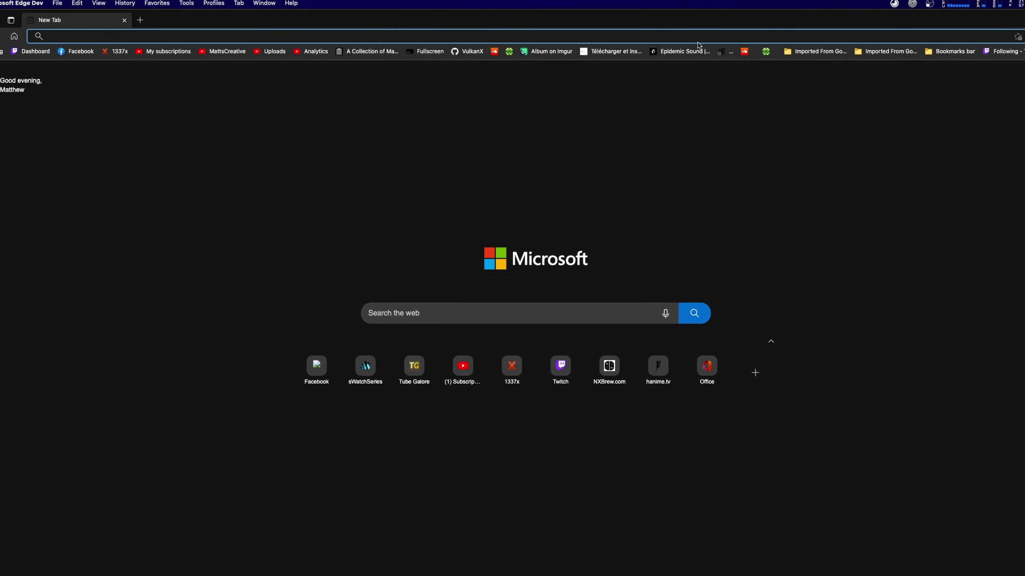
{"action": "left_click", "coordinate": [681, 38]}
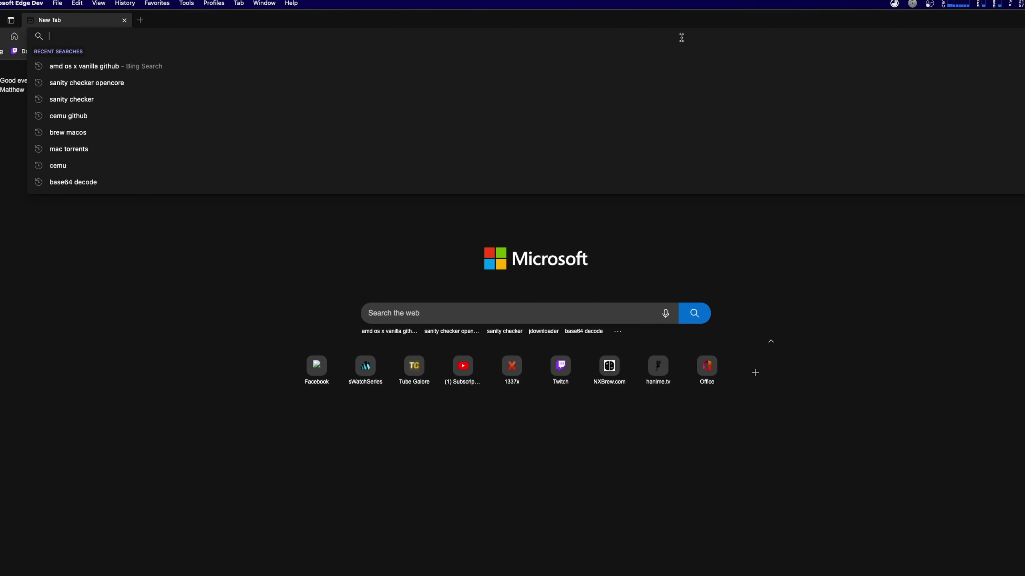
{"action": "left_click", "coordinate": [121, 84]}
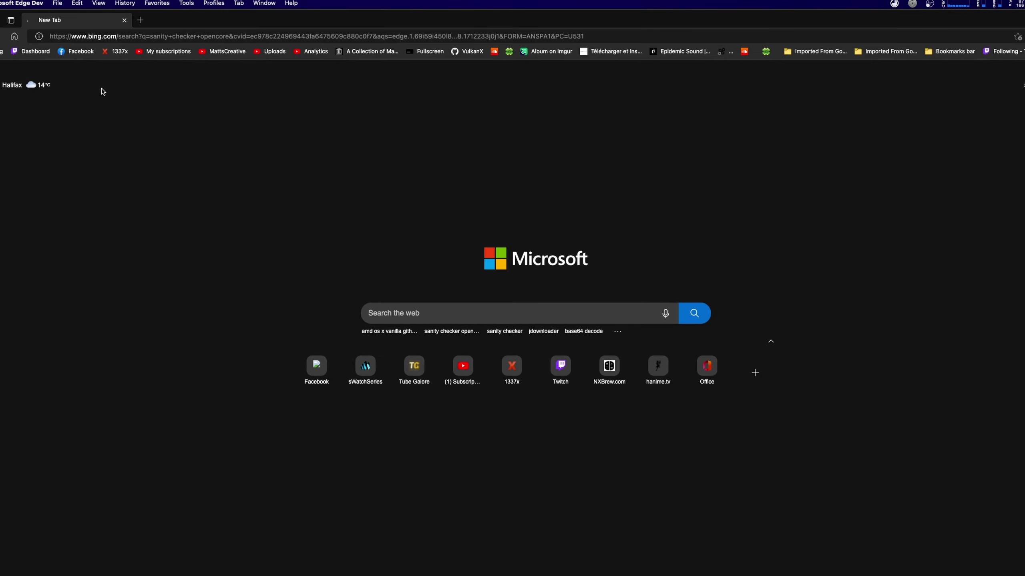
{"action": "left_click", "coordinate": [112, 256]}
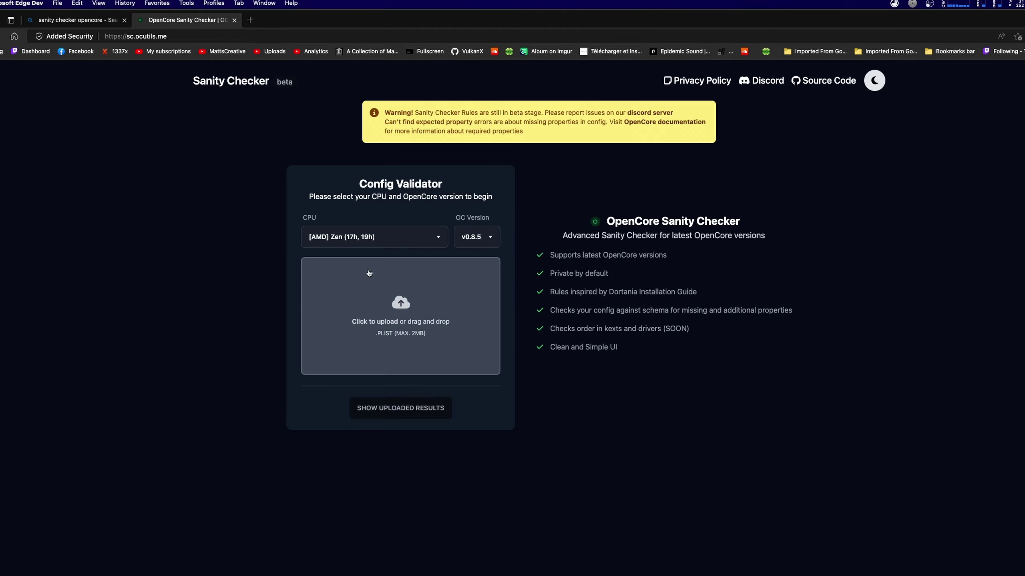
{"action": "left_click", "coordinate": [392, 298]}
{"action": "left_click", "coordinate": [517, 247]}
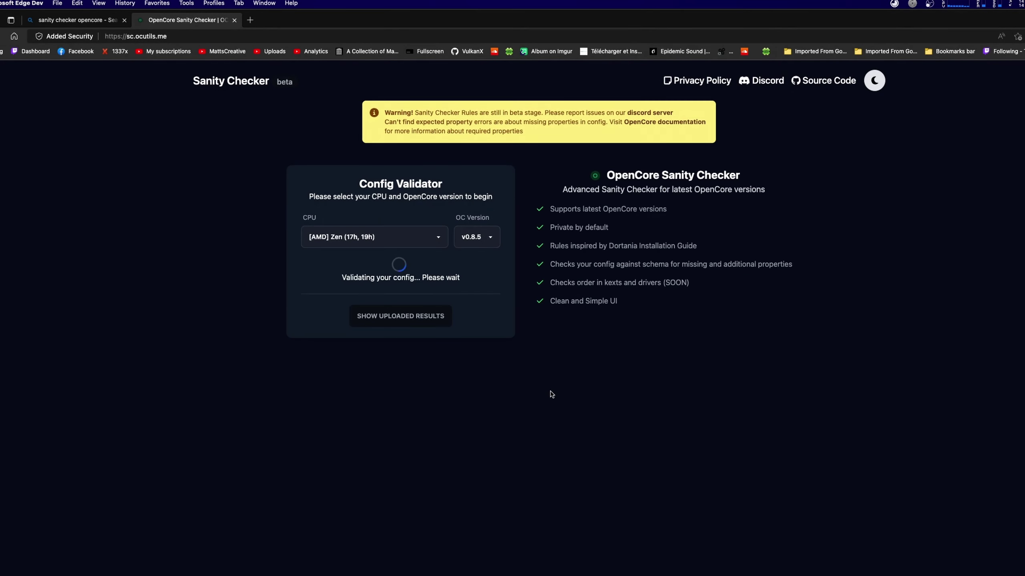
Step: Review the validation results from ACPI through UEFI for remaining errors and warnings, including the Kernel entries
{"action": "scroll", "coordinate": [551, 395], "scroll_direction": "down", "scroll_amount": 15}
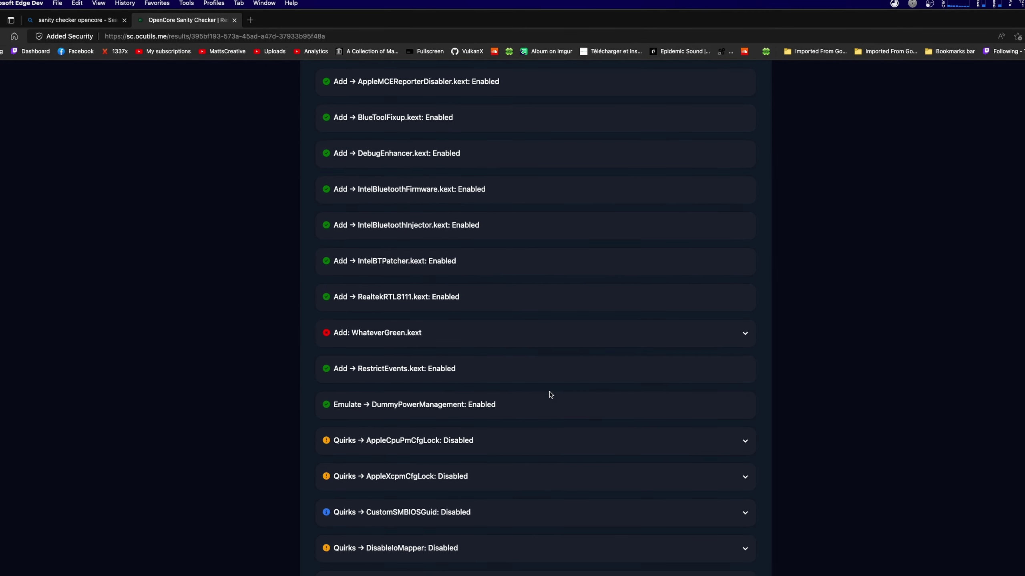
{"action": "scroll", "coordinate": [550, 394], "scroll_direction": "up", "scroll_amount": 10}
{"action": "scroll", "coordinate": [551, 395], "scroll_direction": "up", "scroll_amount": 3}
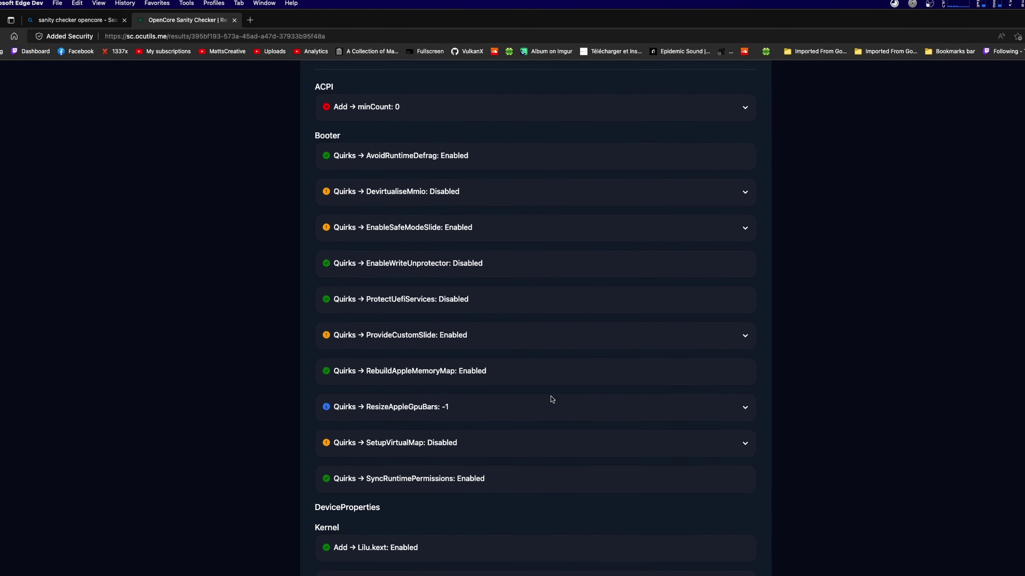
{"action": "scroll", "coordinate": [551, 396], "scroll_direction": "down", "scroll_amount": 13}
{"action": "scroll", "coordinate": [386, 376], "scroll_direction": "down", "scroll_amount": 13}
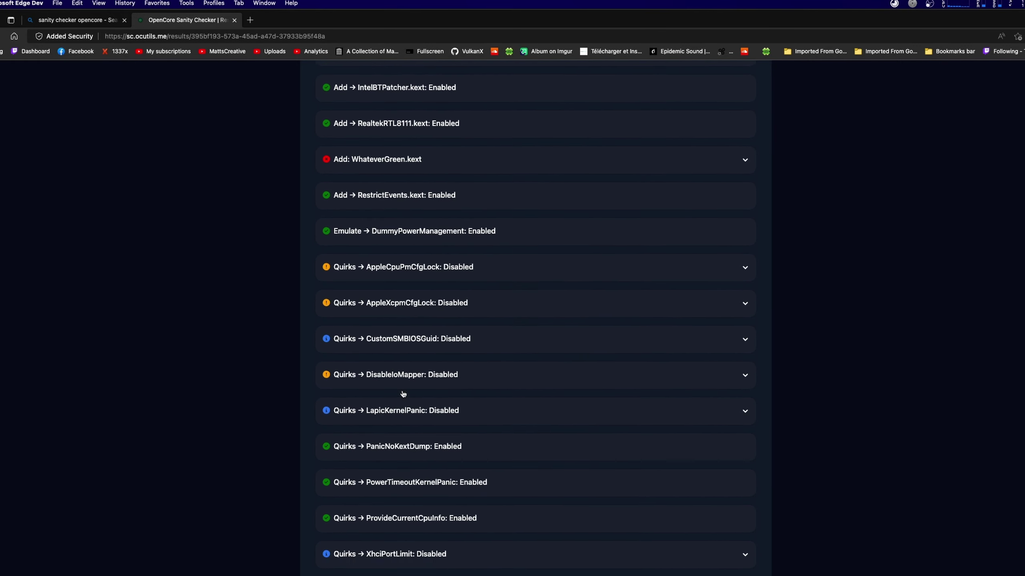
{"action": "scroll", "coordinate": [406, 392], "scroll_direction": "up", "scroll_amount": 10}
{"action": "scroll", "coordinate": [406, 391], "scroll_direction": "down", "scroll_amount": 10}
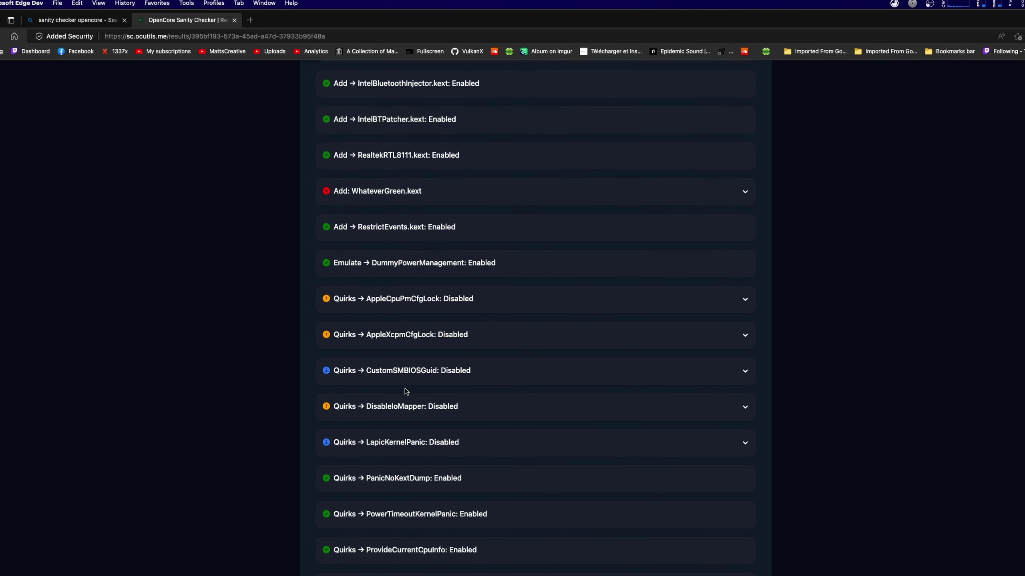
{"action": "scroll", "coordinate": [407, 392], "scroll_direction": "down", "scroll_amount": 4}
{"action": "scroll", "coordinate": [406, 392], "scroll_direction": "down", "scroll_amount": 1}
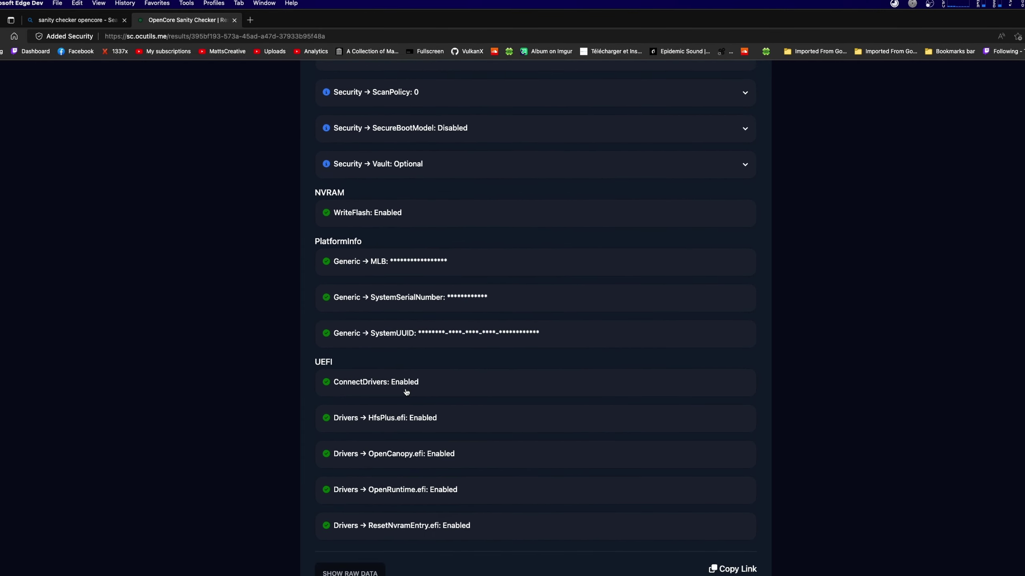
{"action": "scroll", "coordinate": [405, 388], "scroll_direction": "up", "scroll_amount": 20}
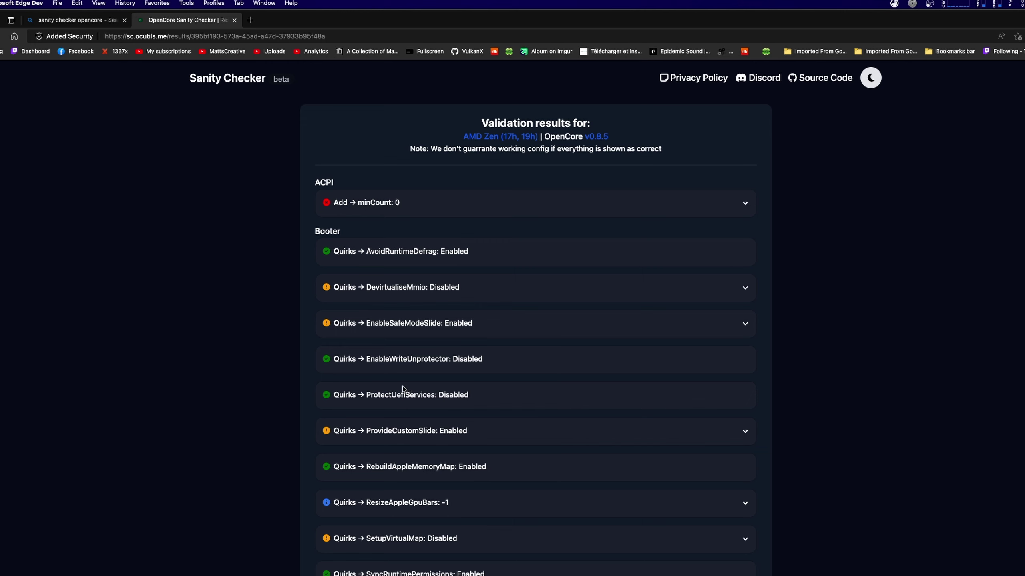
Step: Return to OpenCore Configurator and look through the kernel patches and the Misc, NVRAM, PlatformInfo, UEFI and ACPI sections
{"action": "left_click", "coordinate": [1, 20]}
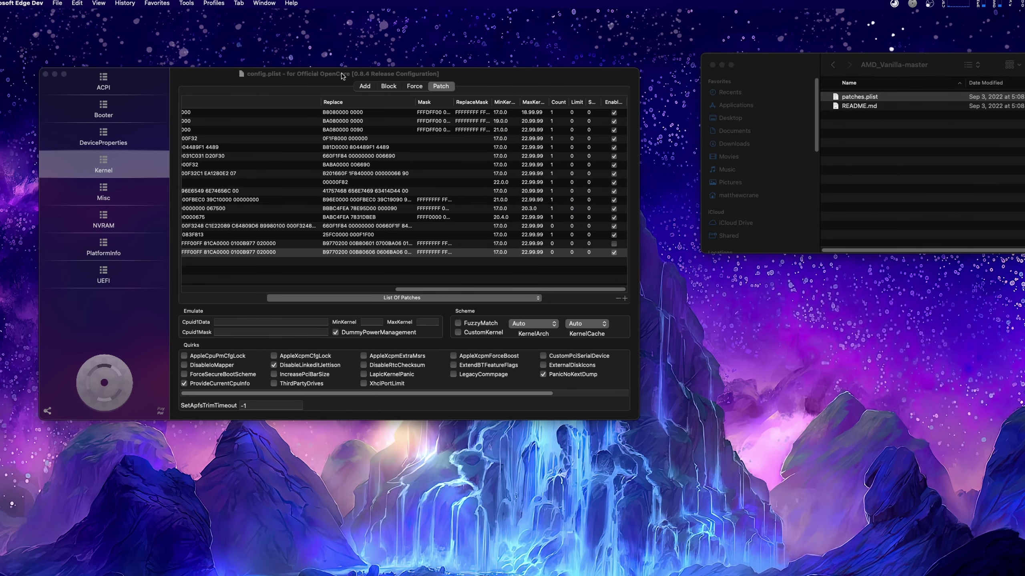
{"action": "left_click_drag", "start_coordinate": [343, 75], "coordinate": [364, 124]}
{"action": "scroll", "coordinate": [383, 311], "scroll_direction": "left", "scroll_amount": 15}
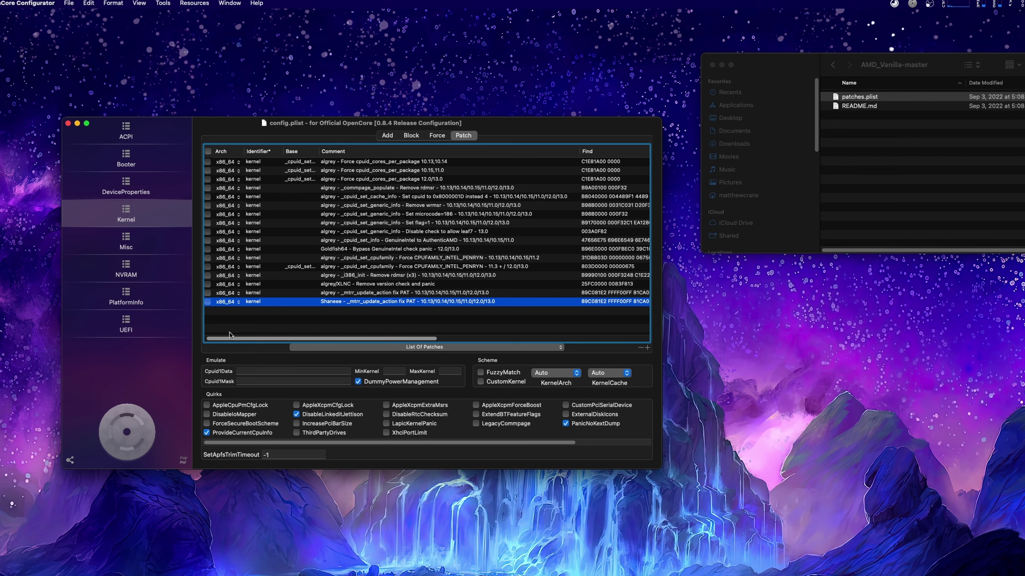
{"action": "left_click_drag", "start_coordinate": [229, 337], "coordinate": [231, 338]}
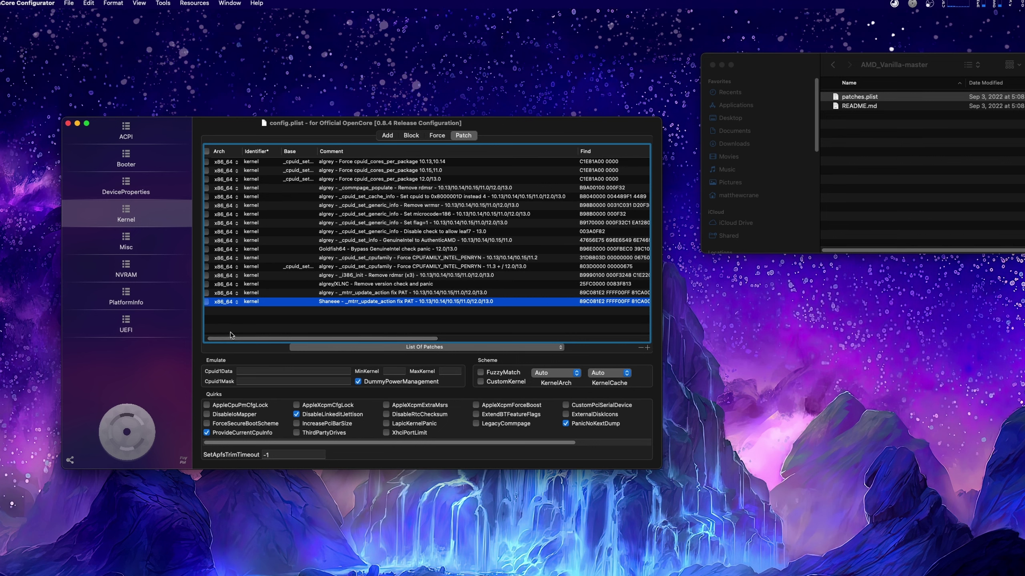
{"action": "left_click", "coordinate": [144, 241]}
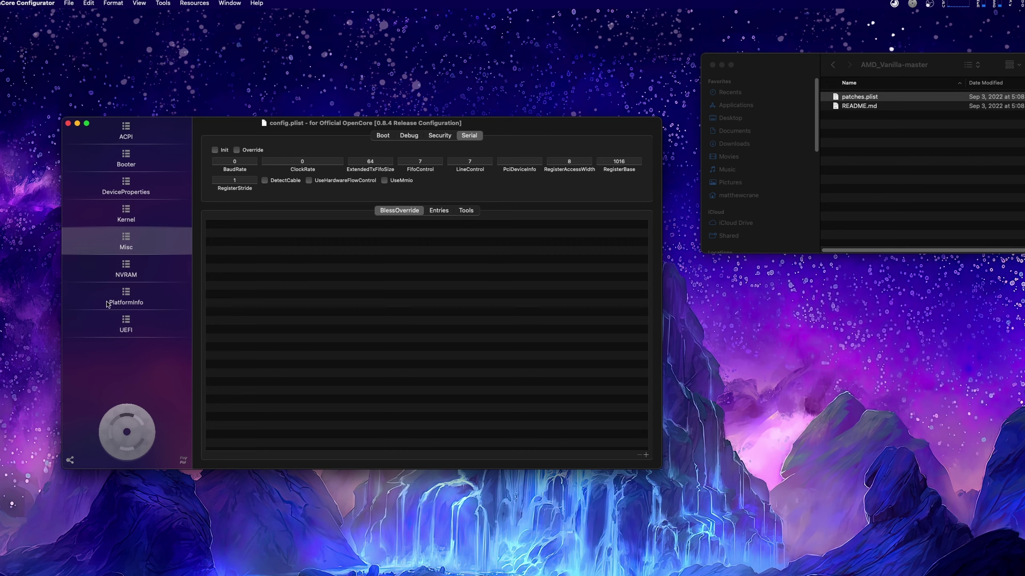
{"action": "left_click", "coordinate": [130, 277]}
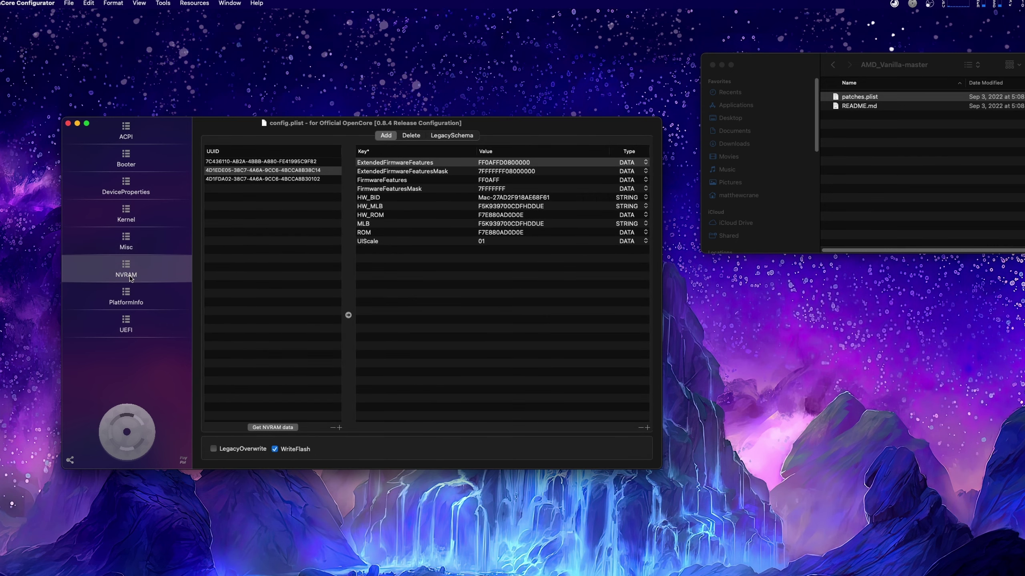
{"action": "left_click", "coordinate": [131, 291]}
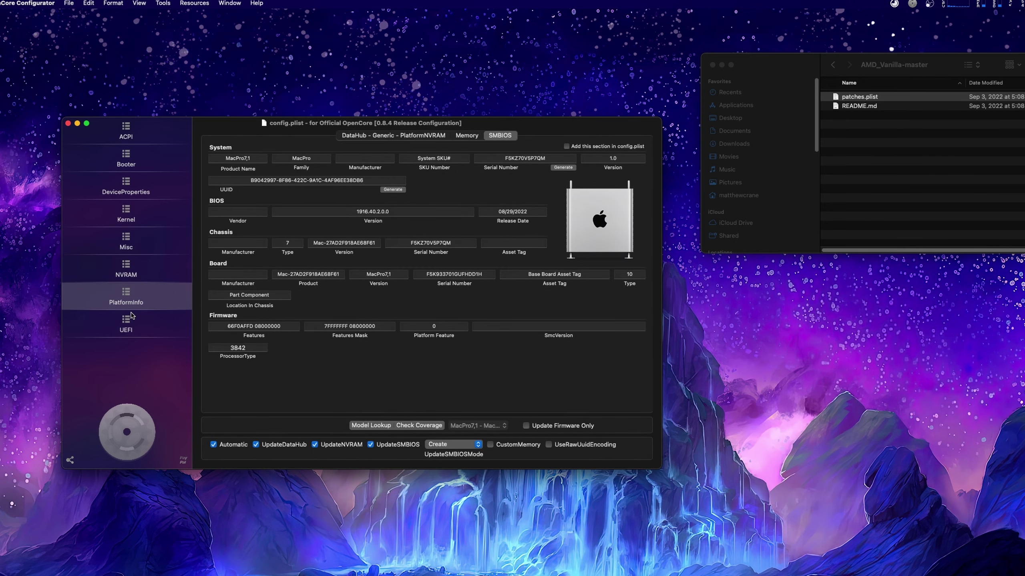
{"action": "left_click", "coordinate": [132, 321]}
{"action": "left_click", "coordinate": [166, 134]}
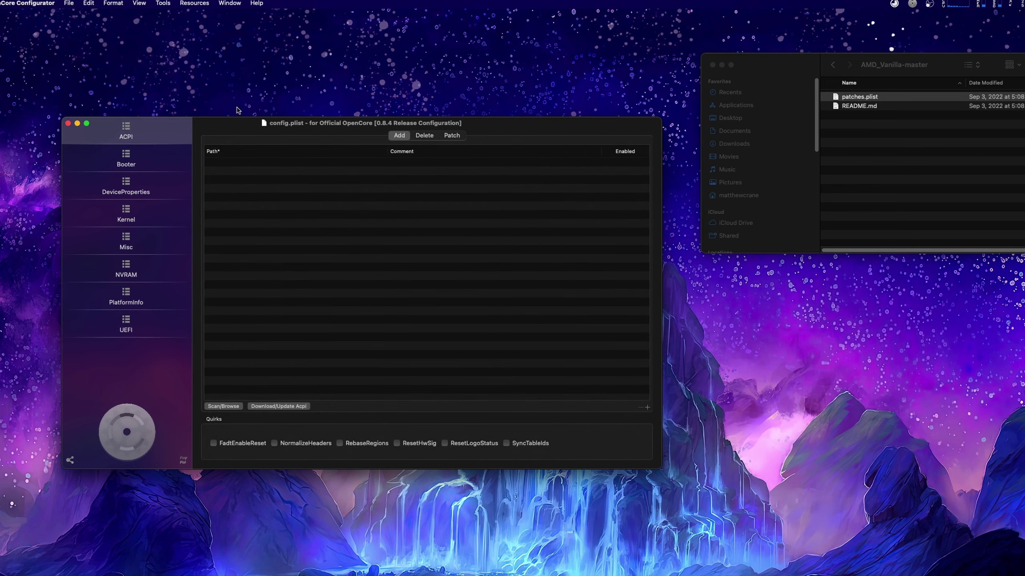
{"action": "left_click_drag", "start_coordinate": [243, 124], "coordinate": [198, 50]}
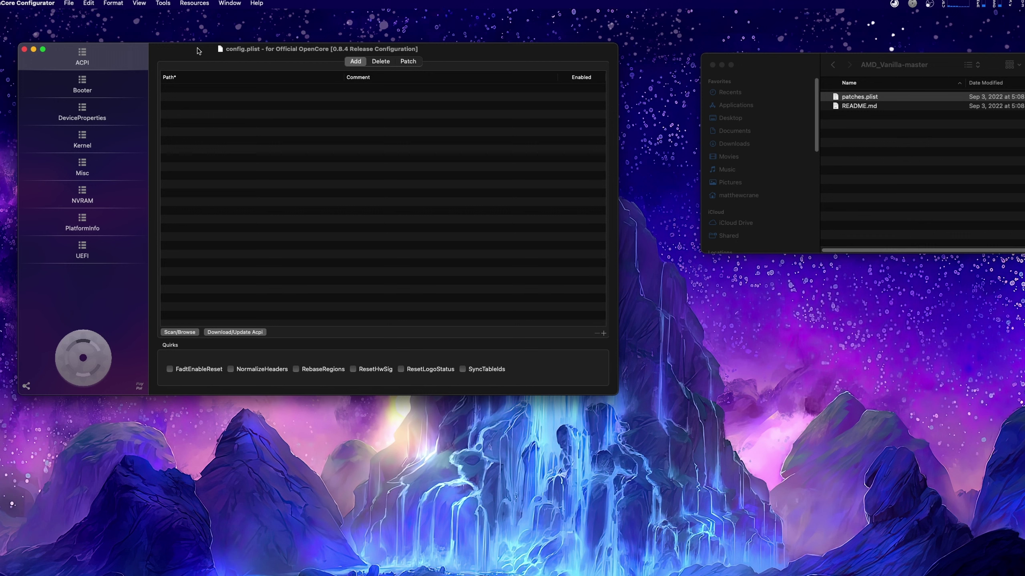